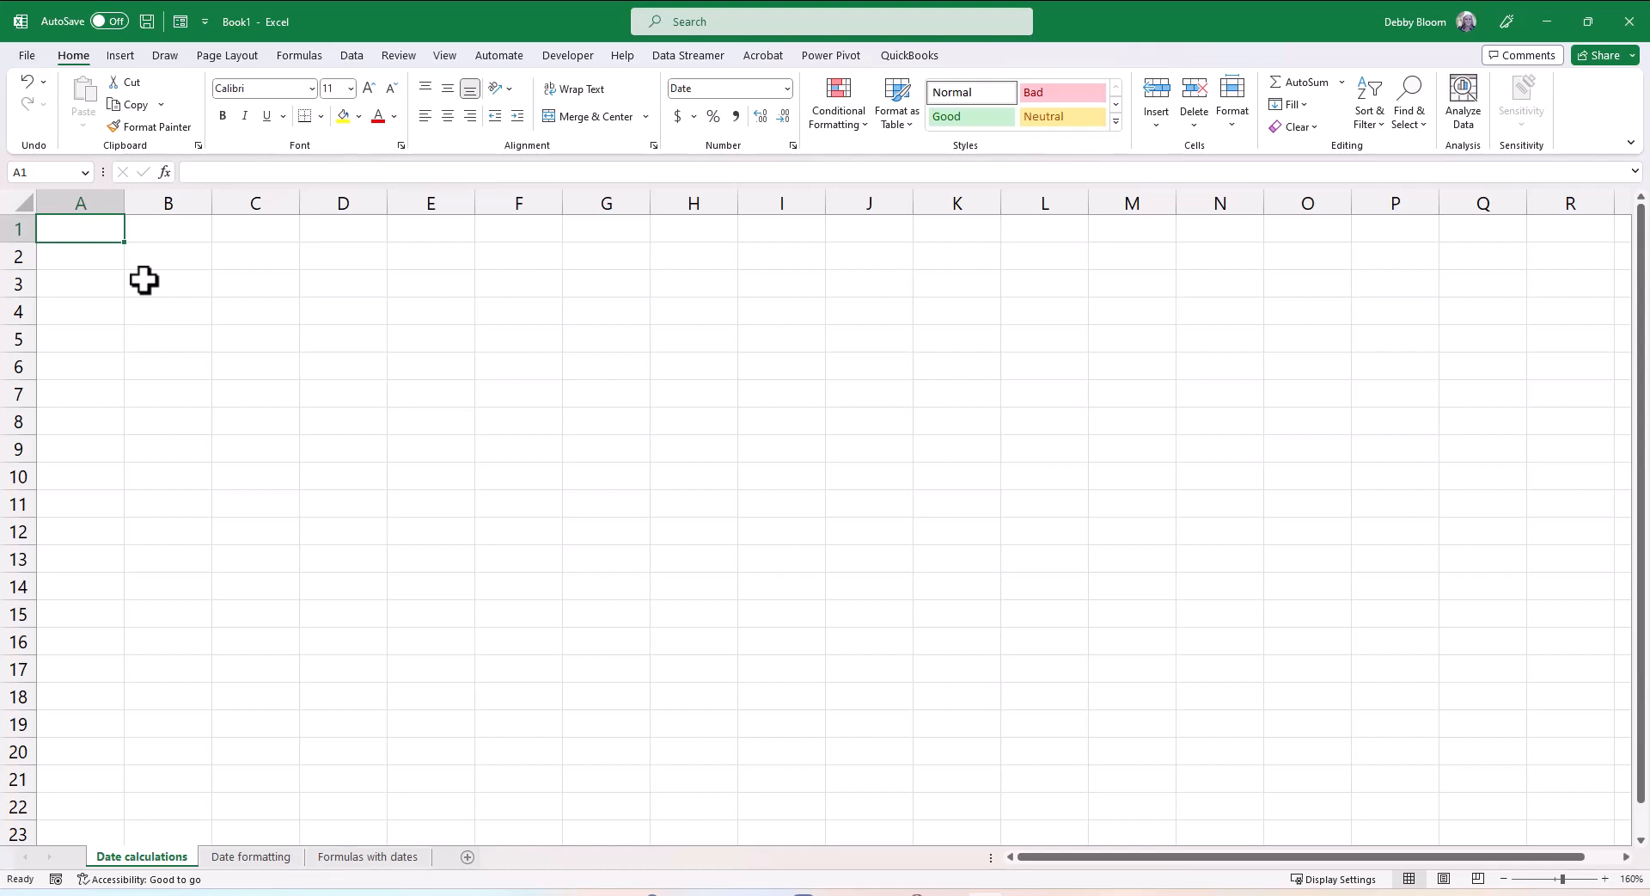
Enter the date 3/5/60 in cell A1 and the date 3/11/2023 in cell B1.
text(3/5/60)
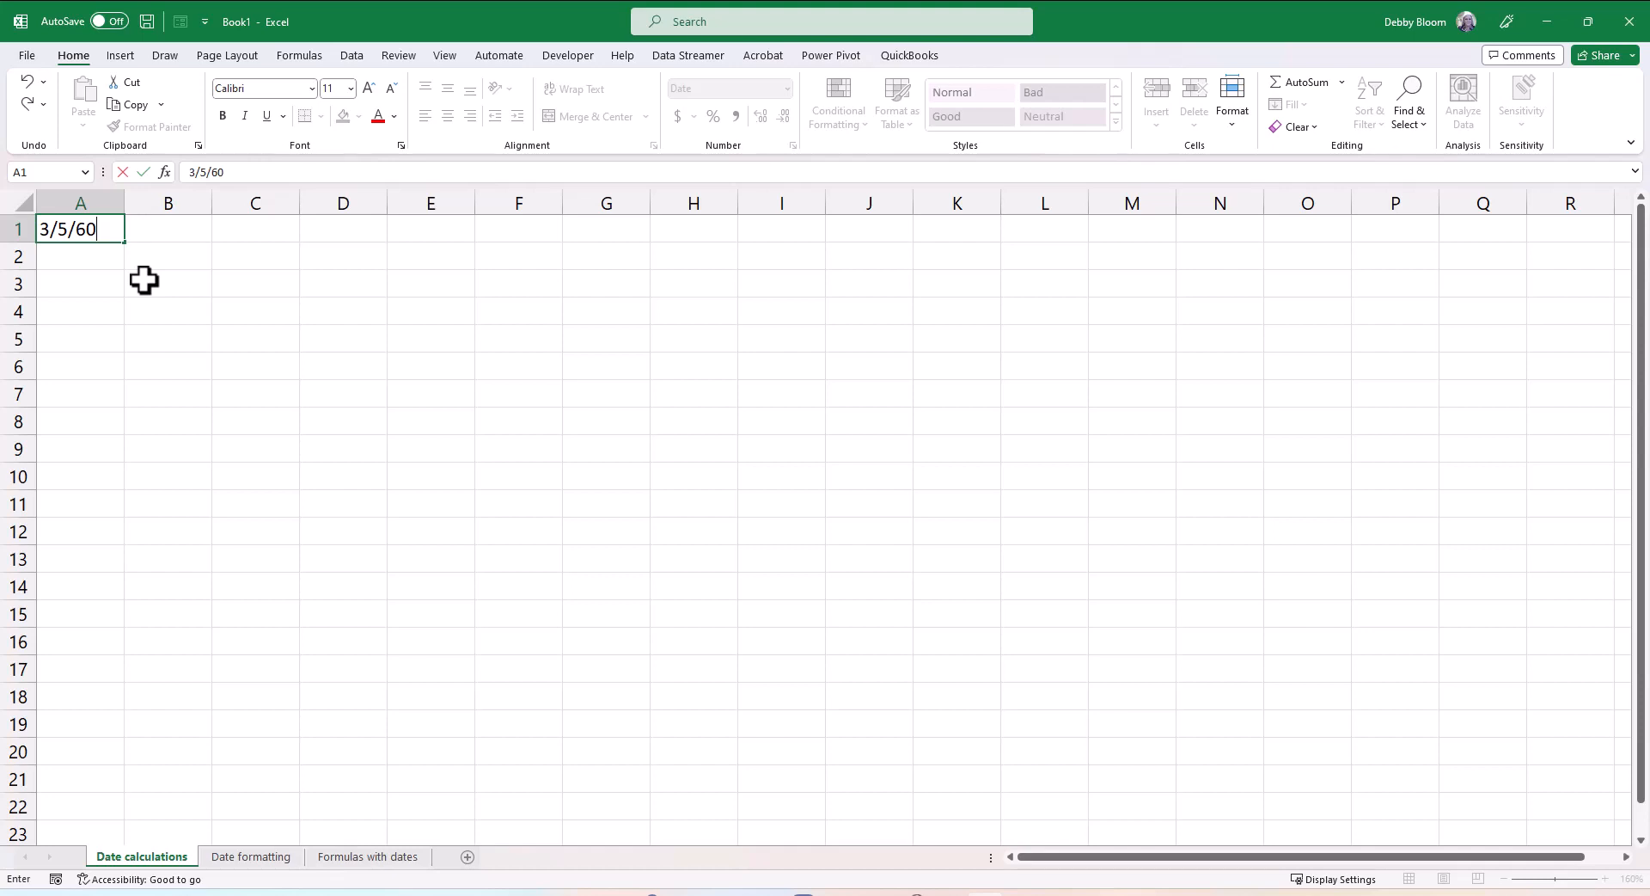
key(Return)
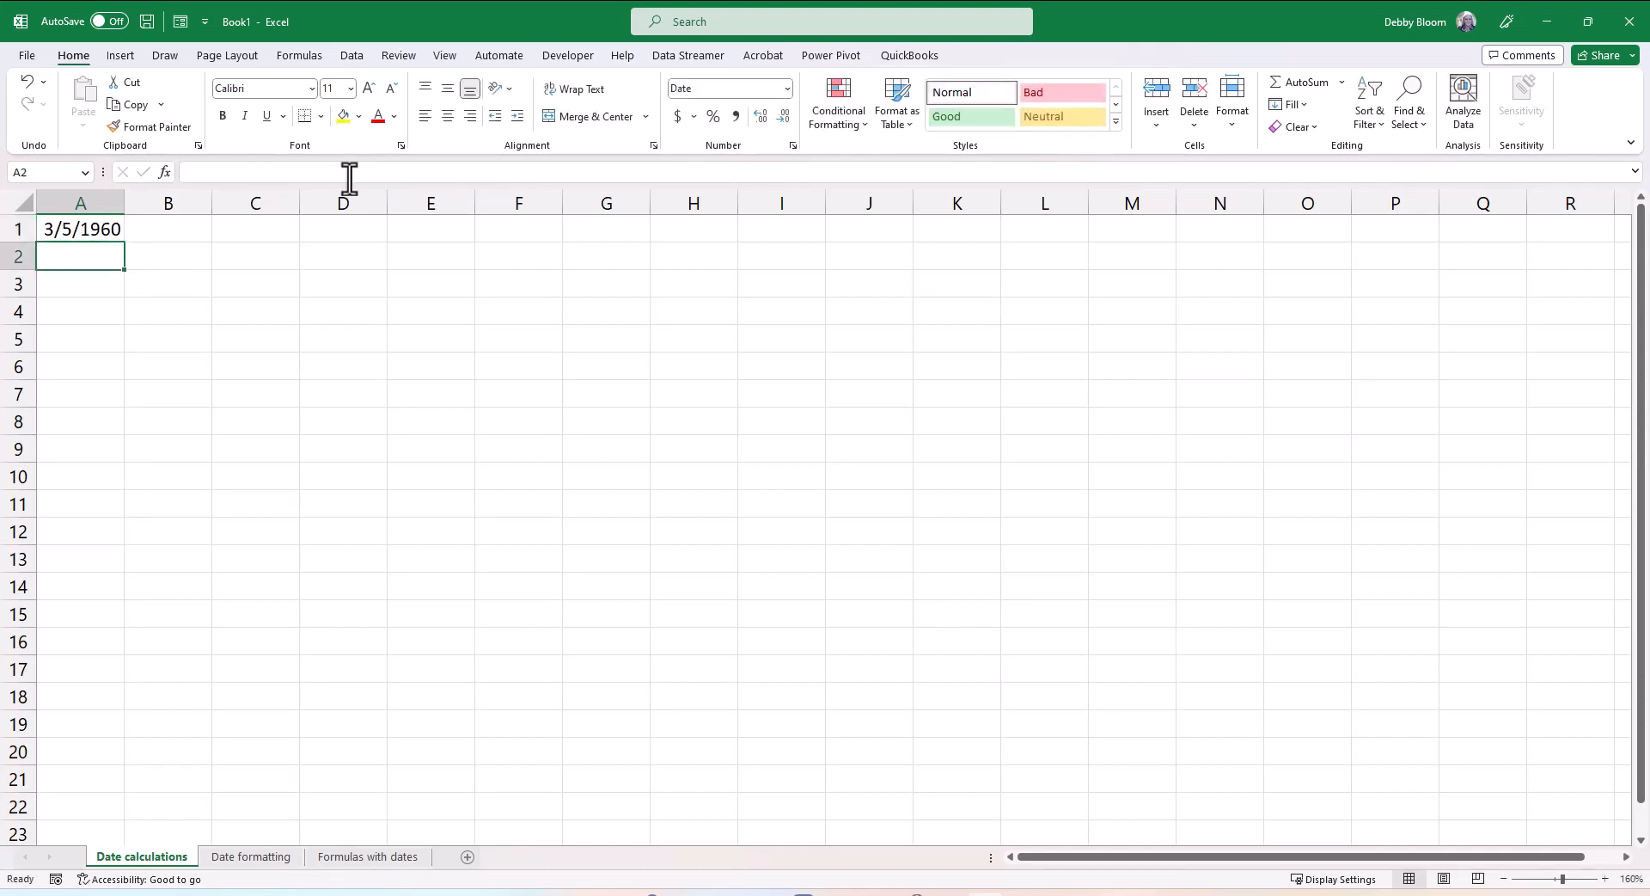
click(175, 232)
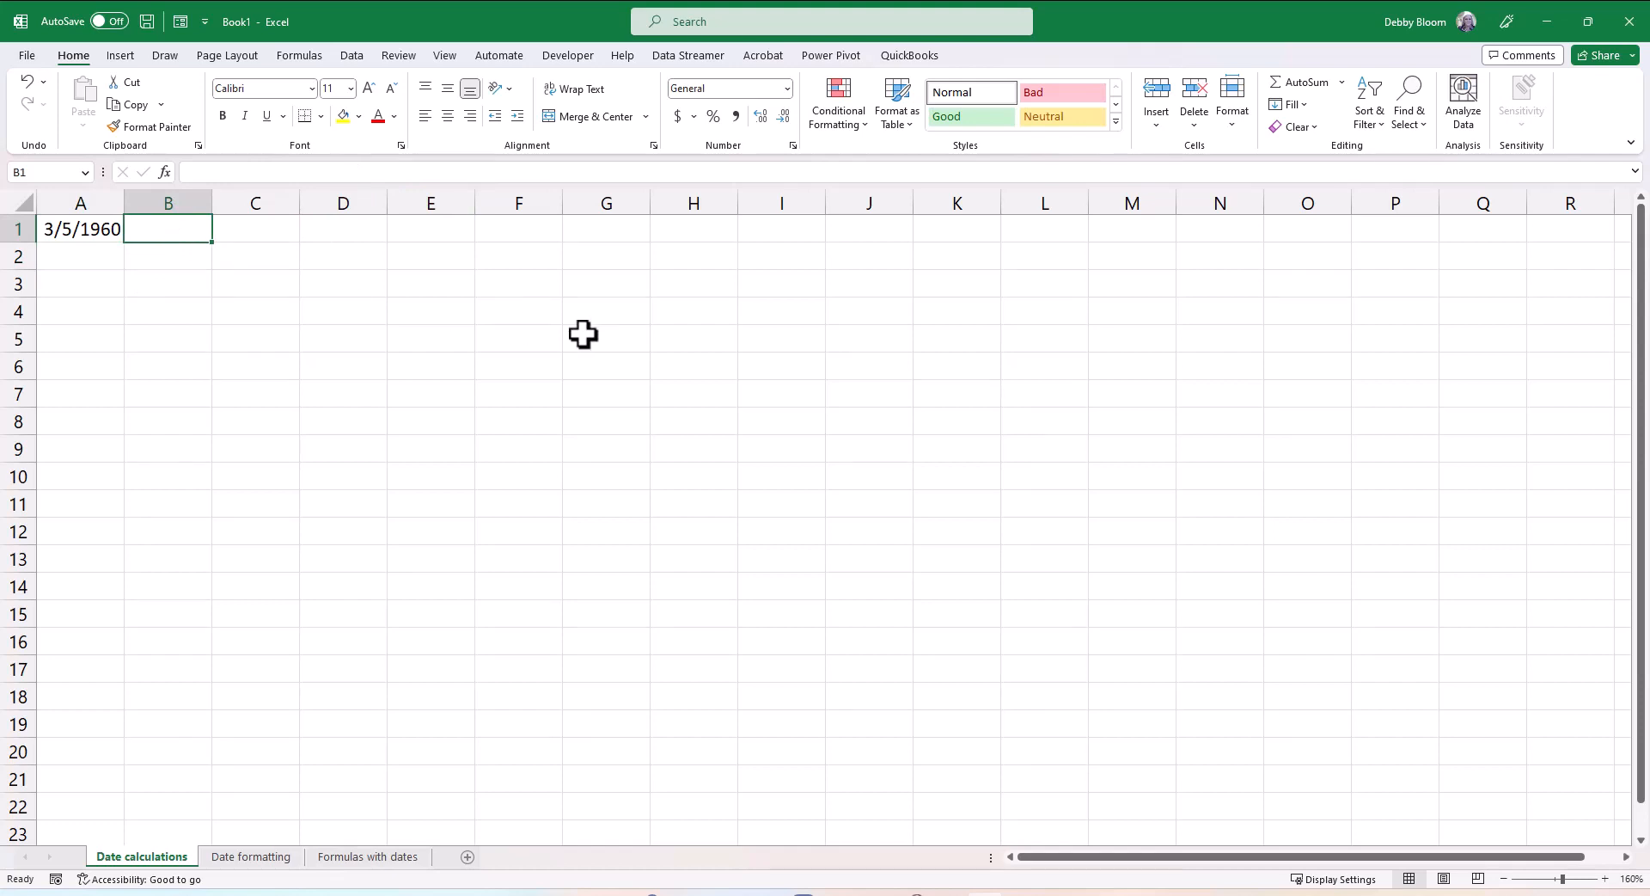
text(3/11)
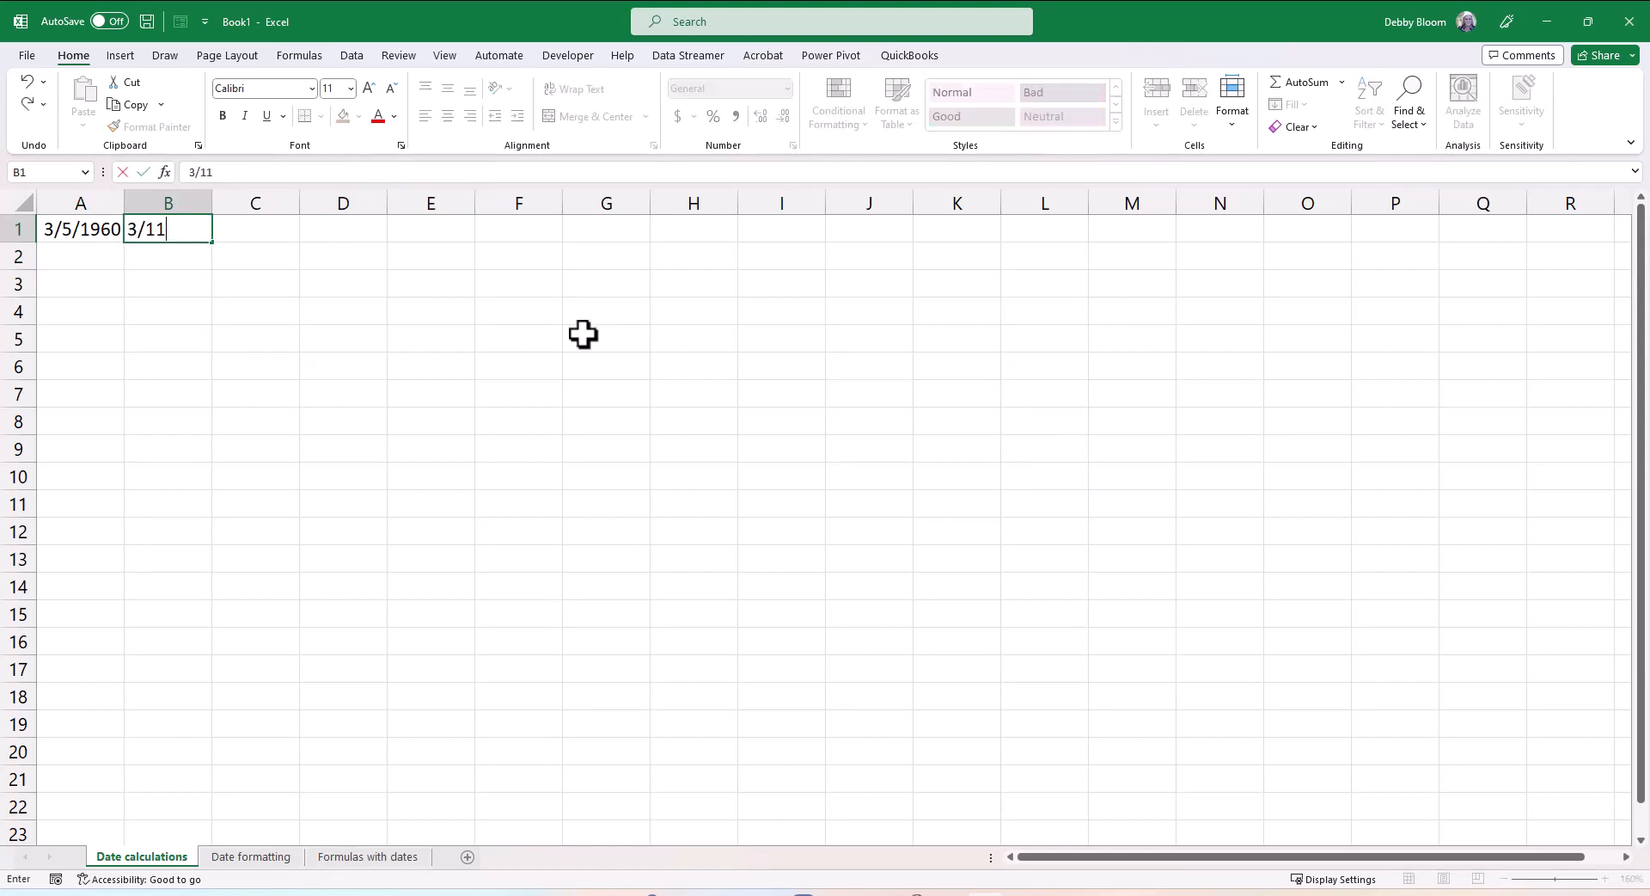
text(/2023)
key(Return)
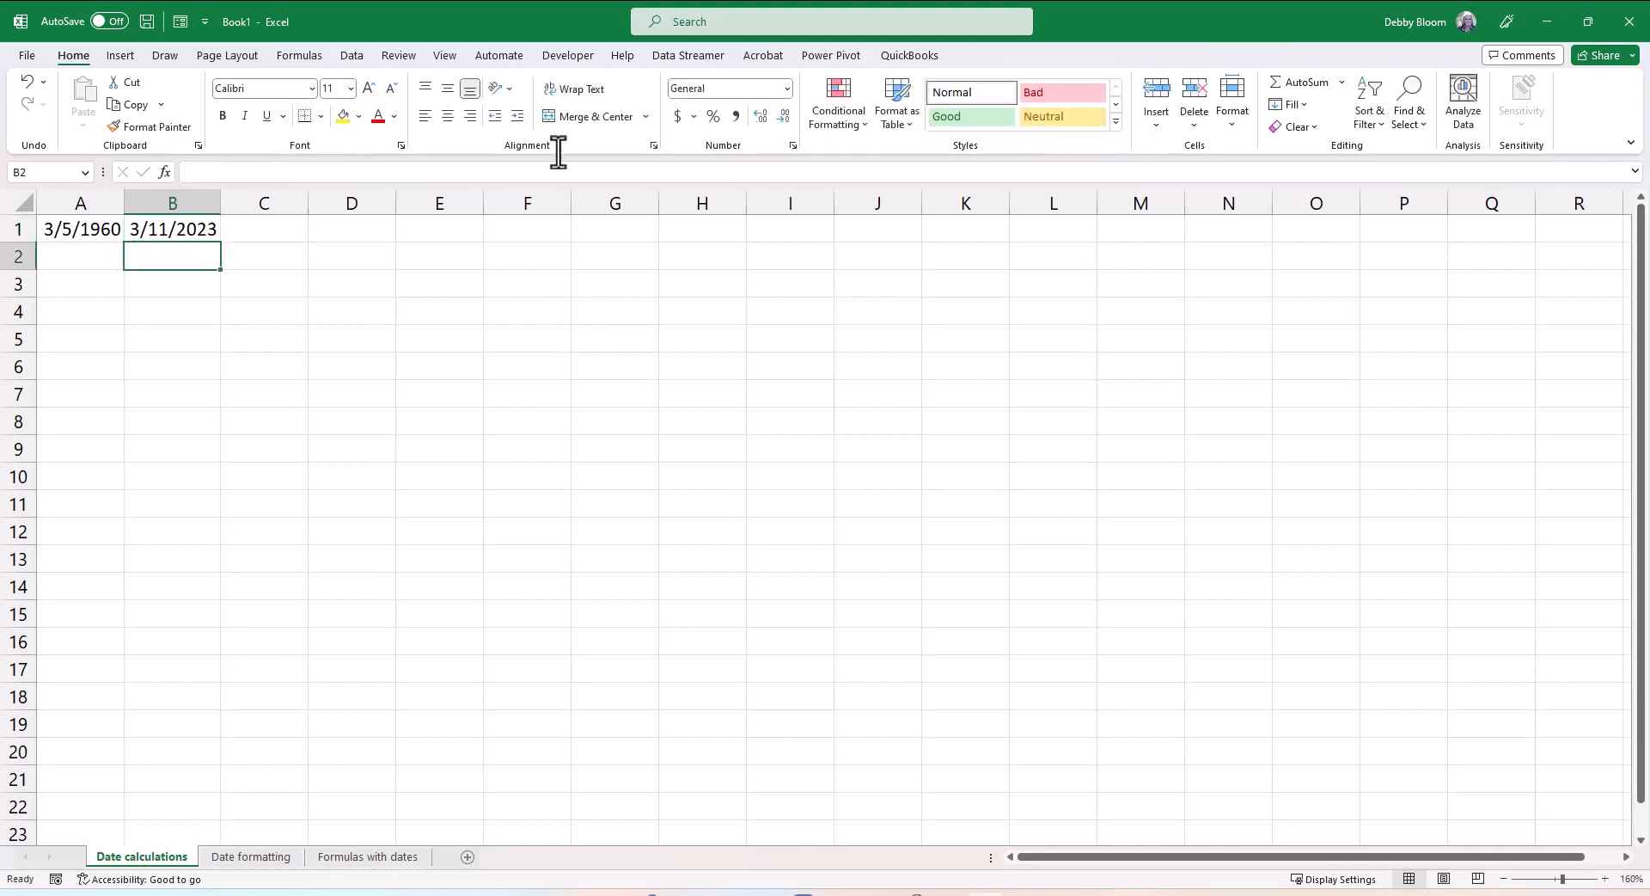
Calculate the number of days between the two dates in cell C1 with the formula =B1-A1.
click(261, 236)
text(=)
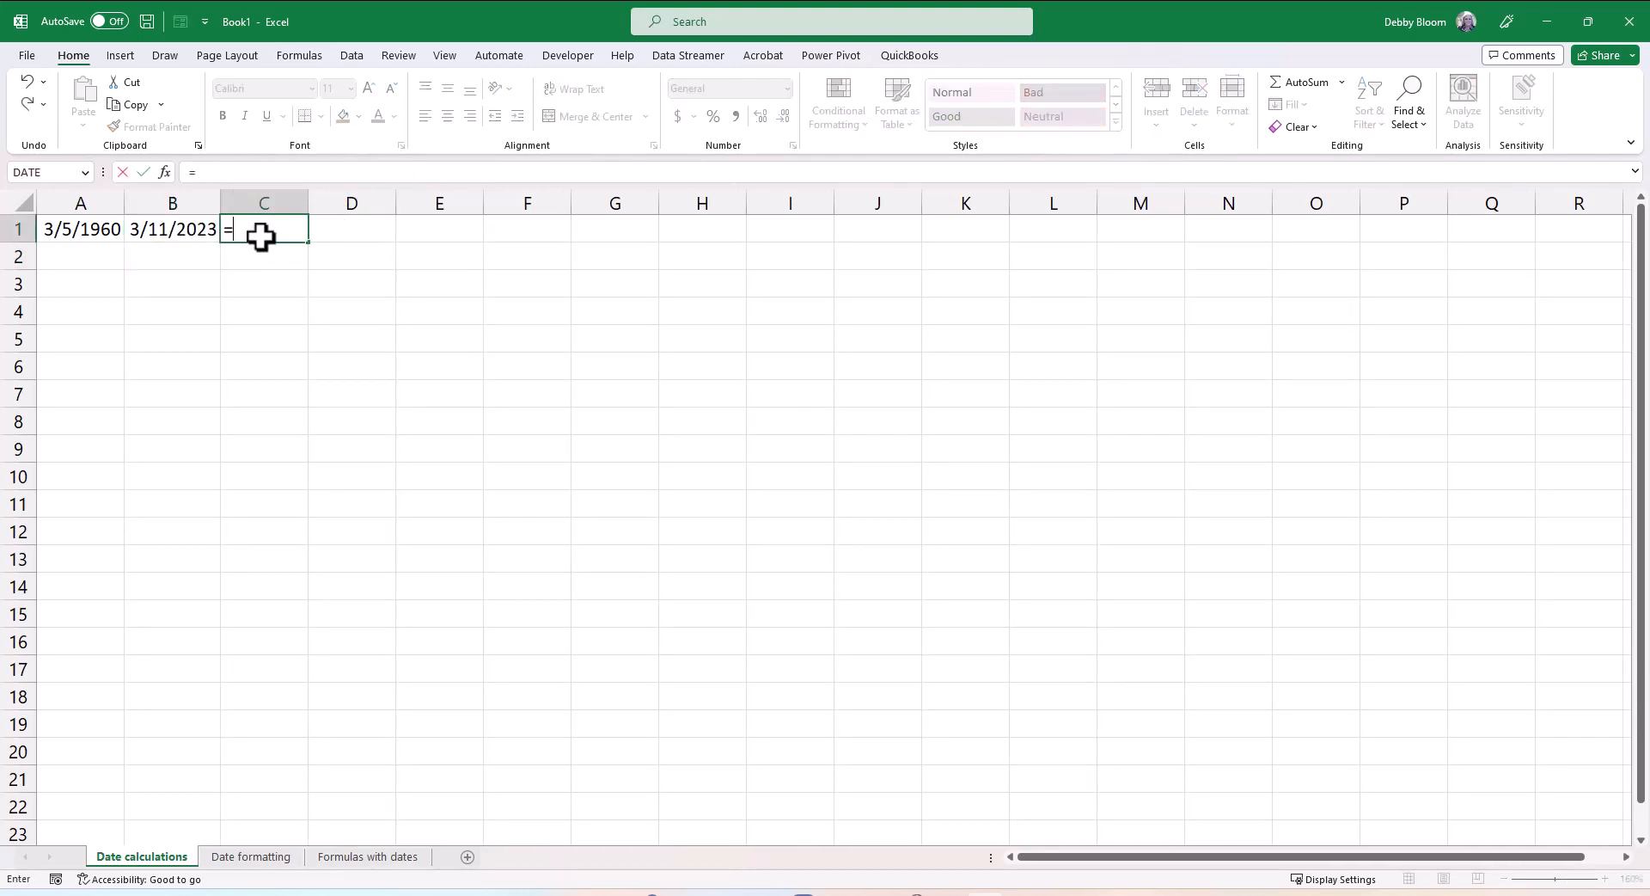
click(179, 231)
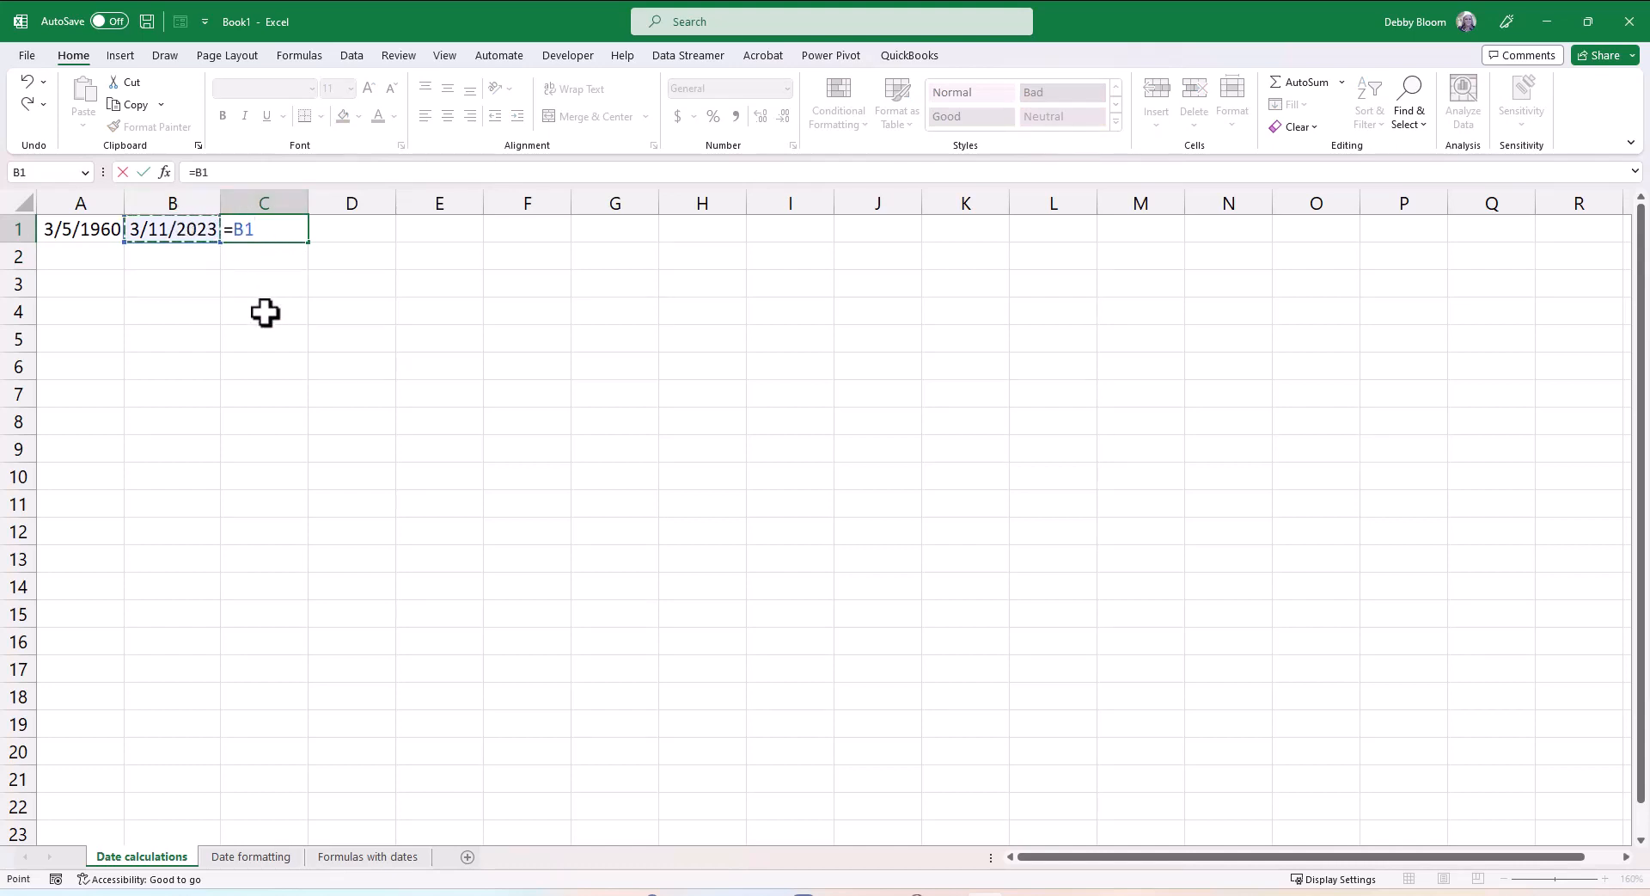
text(-)
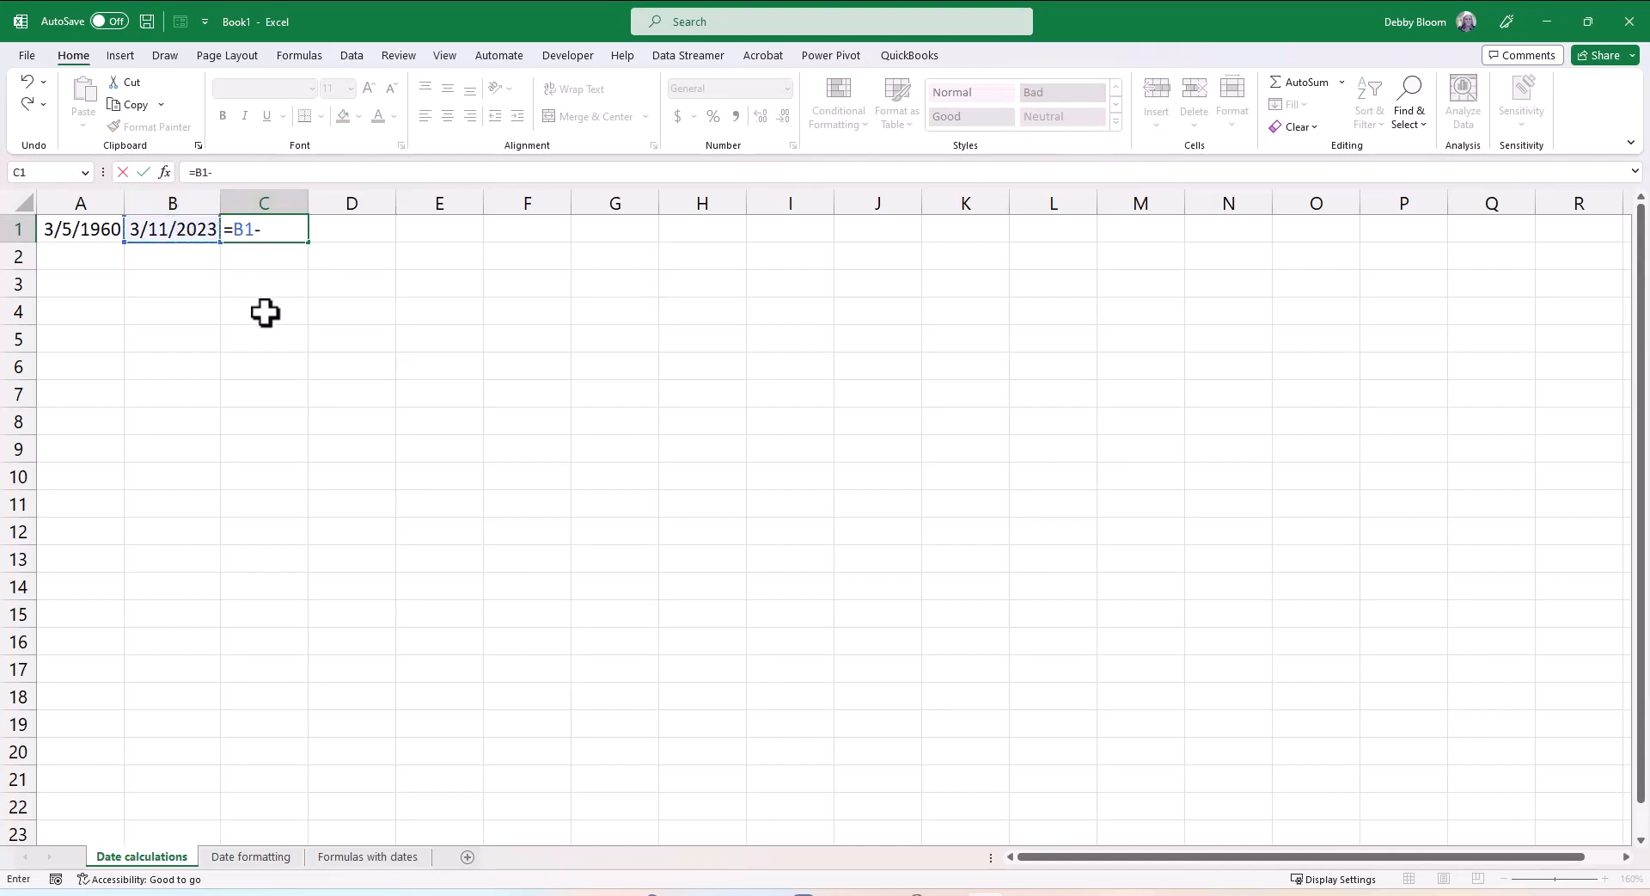
click(73, 231)
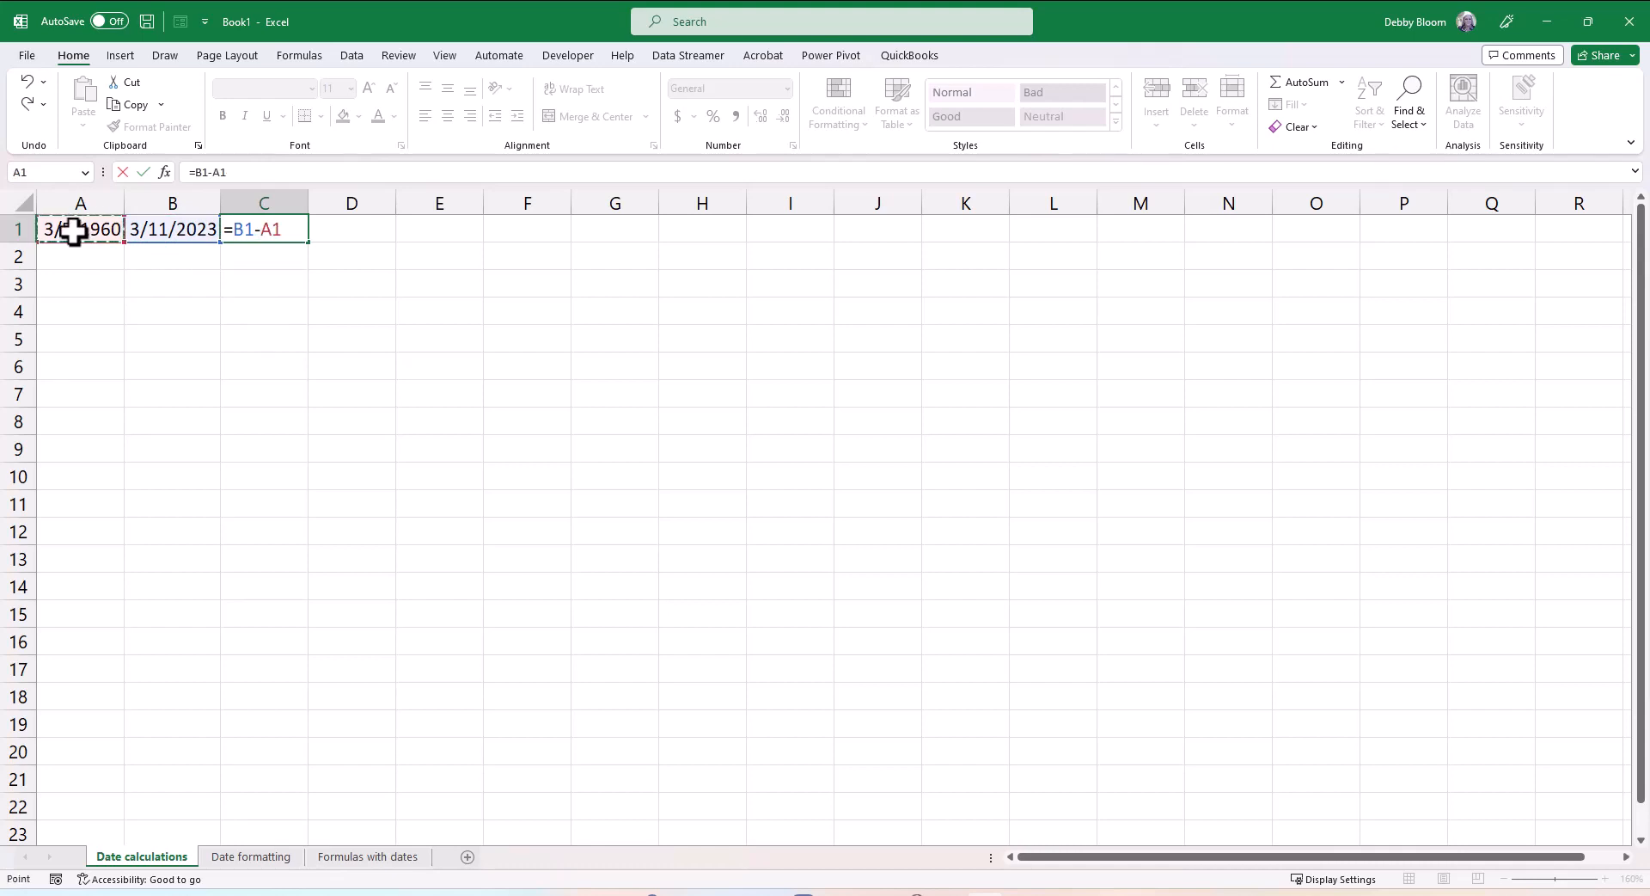
key(Return)
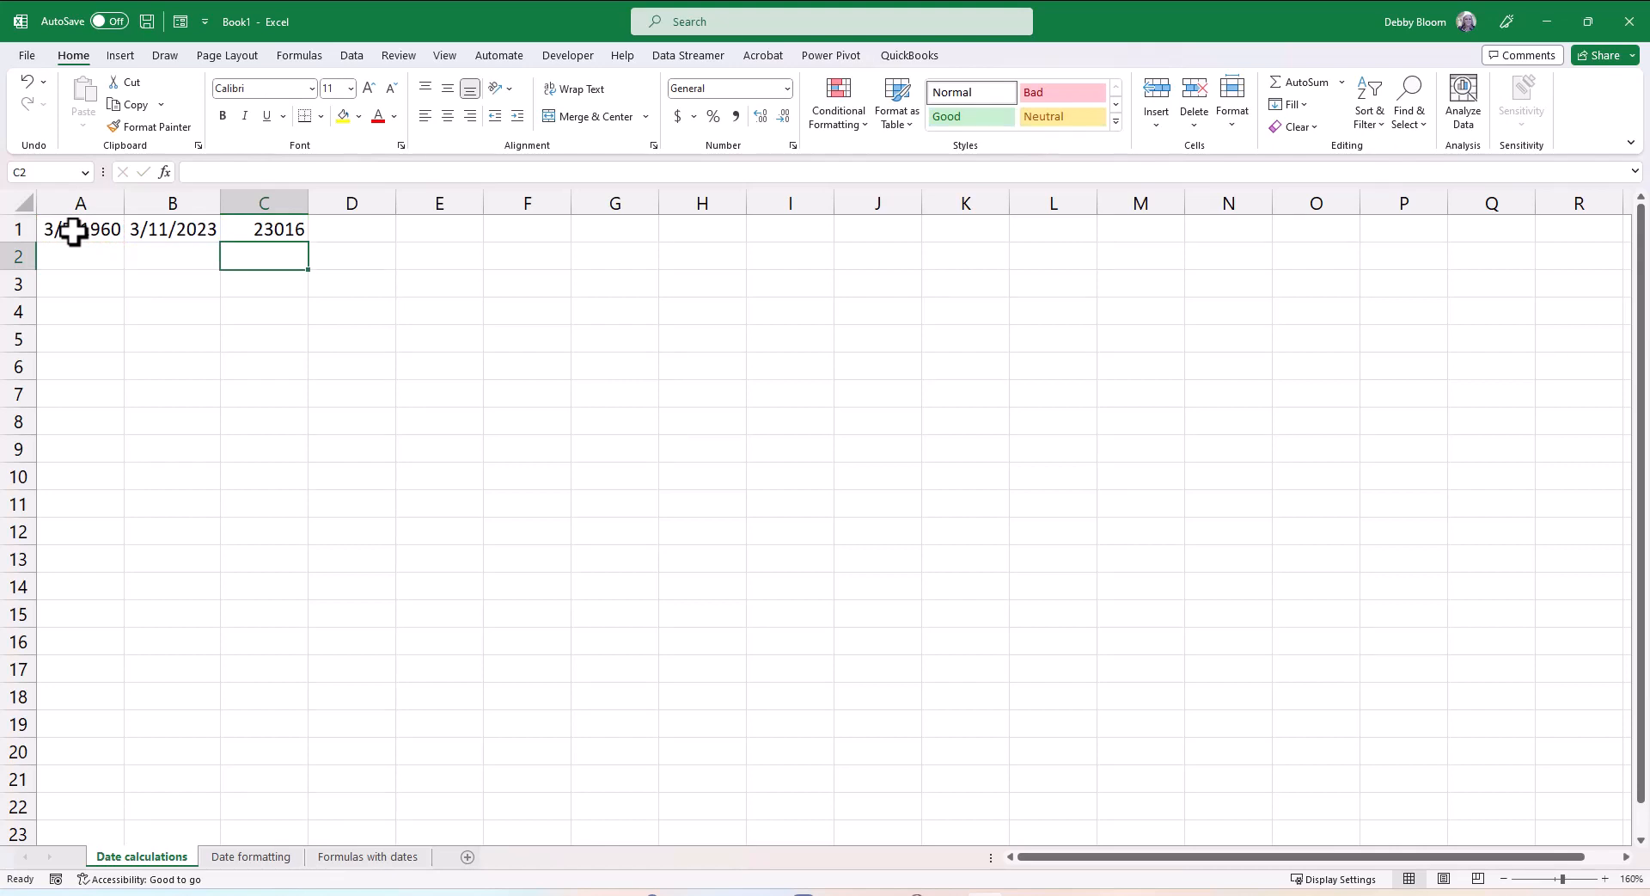
Enter the date 3/11/2023 in cell A3 and the number of days 90 in cell B3.
click(107, 285)
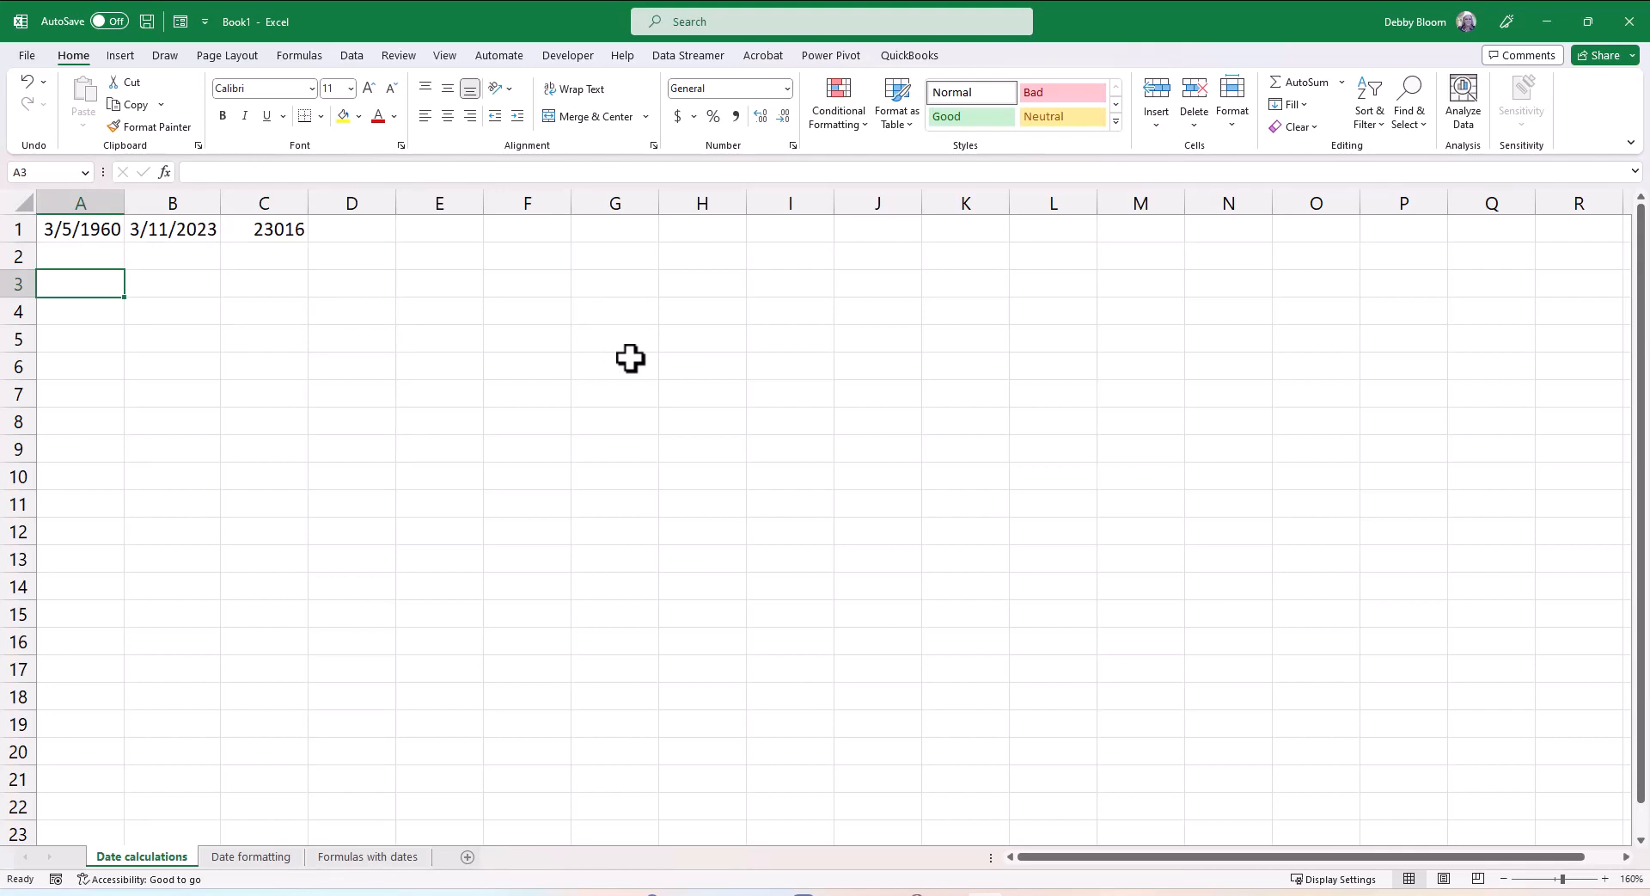
text(3/11/2)
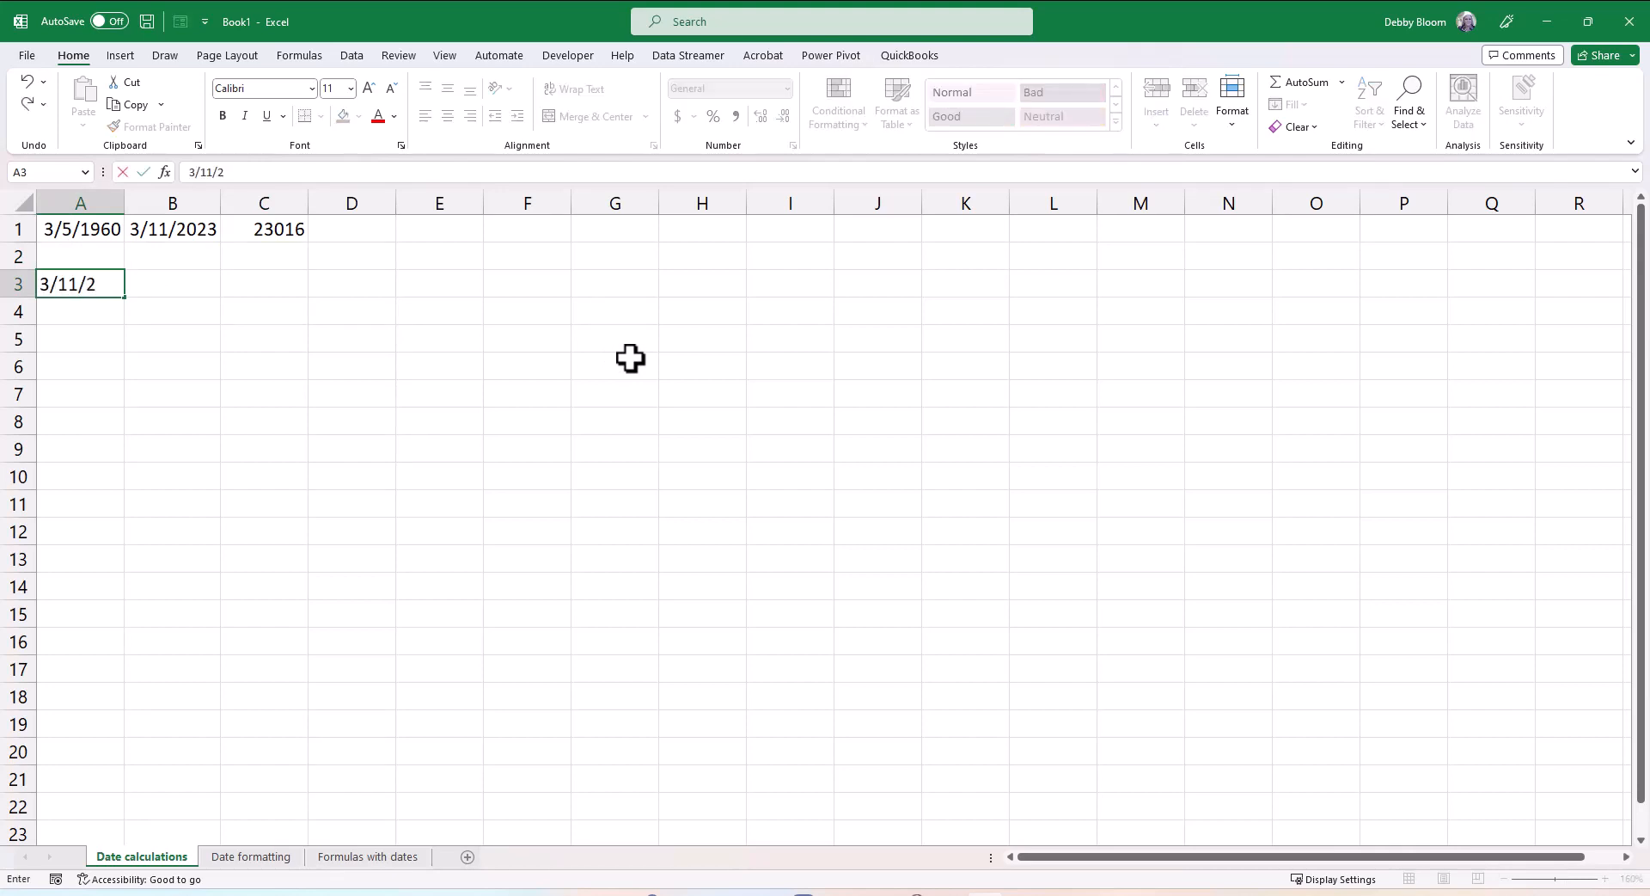
text(023)
key(Return)
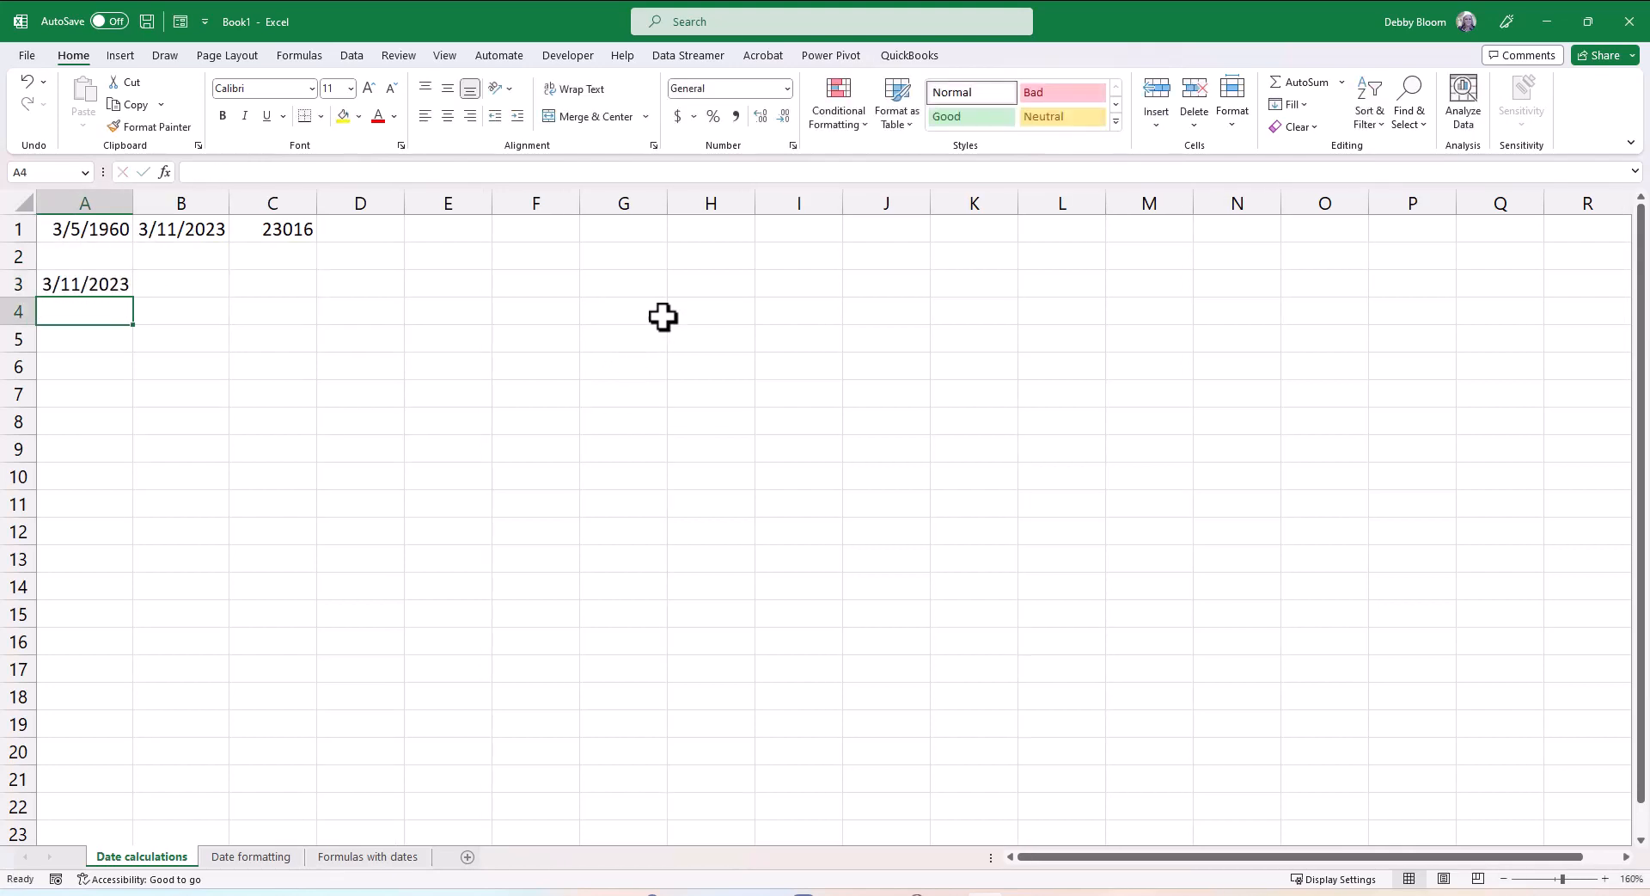
click(210, 290)
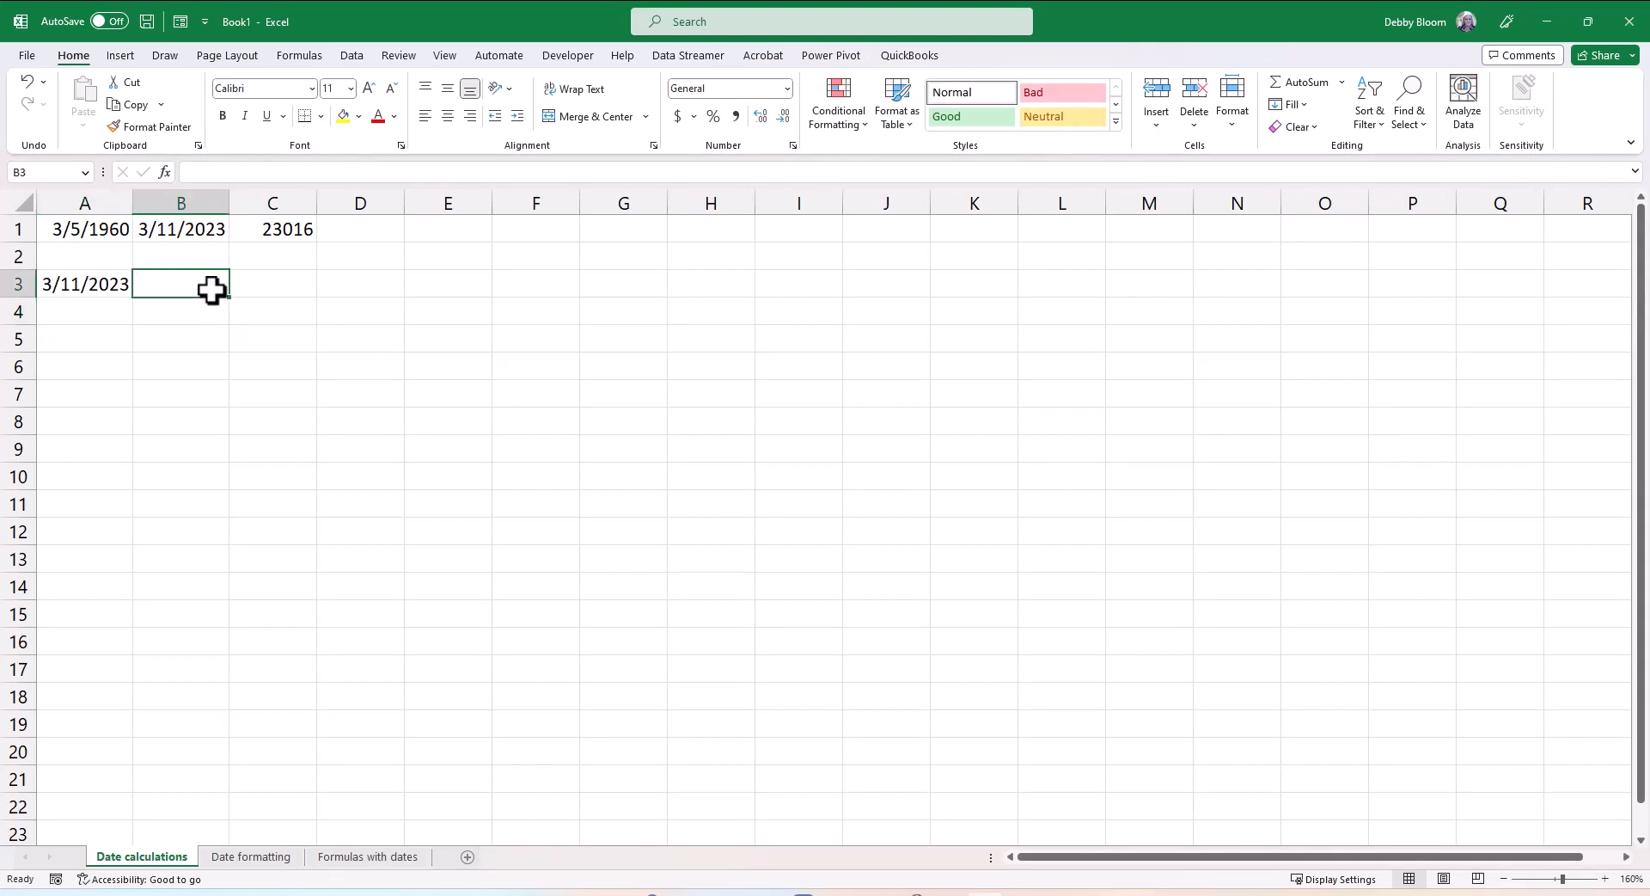
text(90)
key(Return)
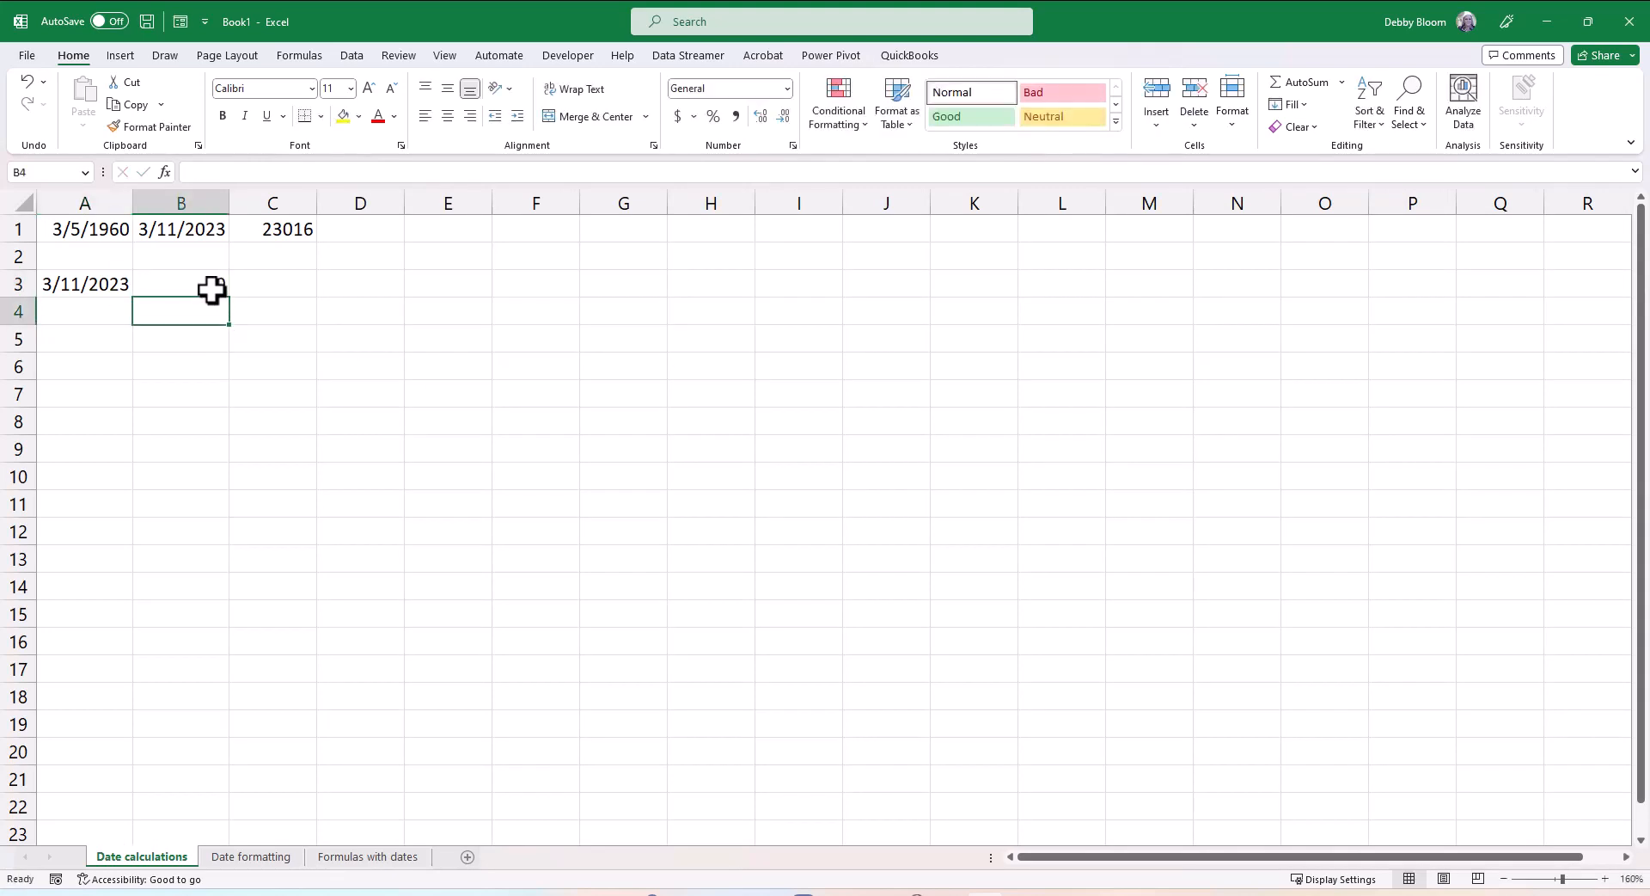
Add the number of days to the date in cell C3 with the formula =A3+B3.
click(279, 280)
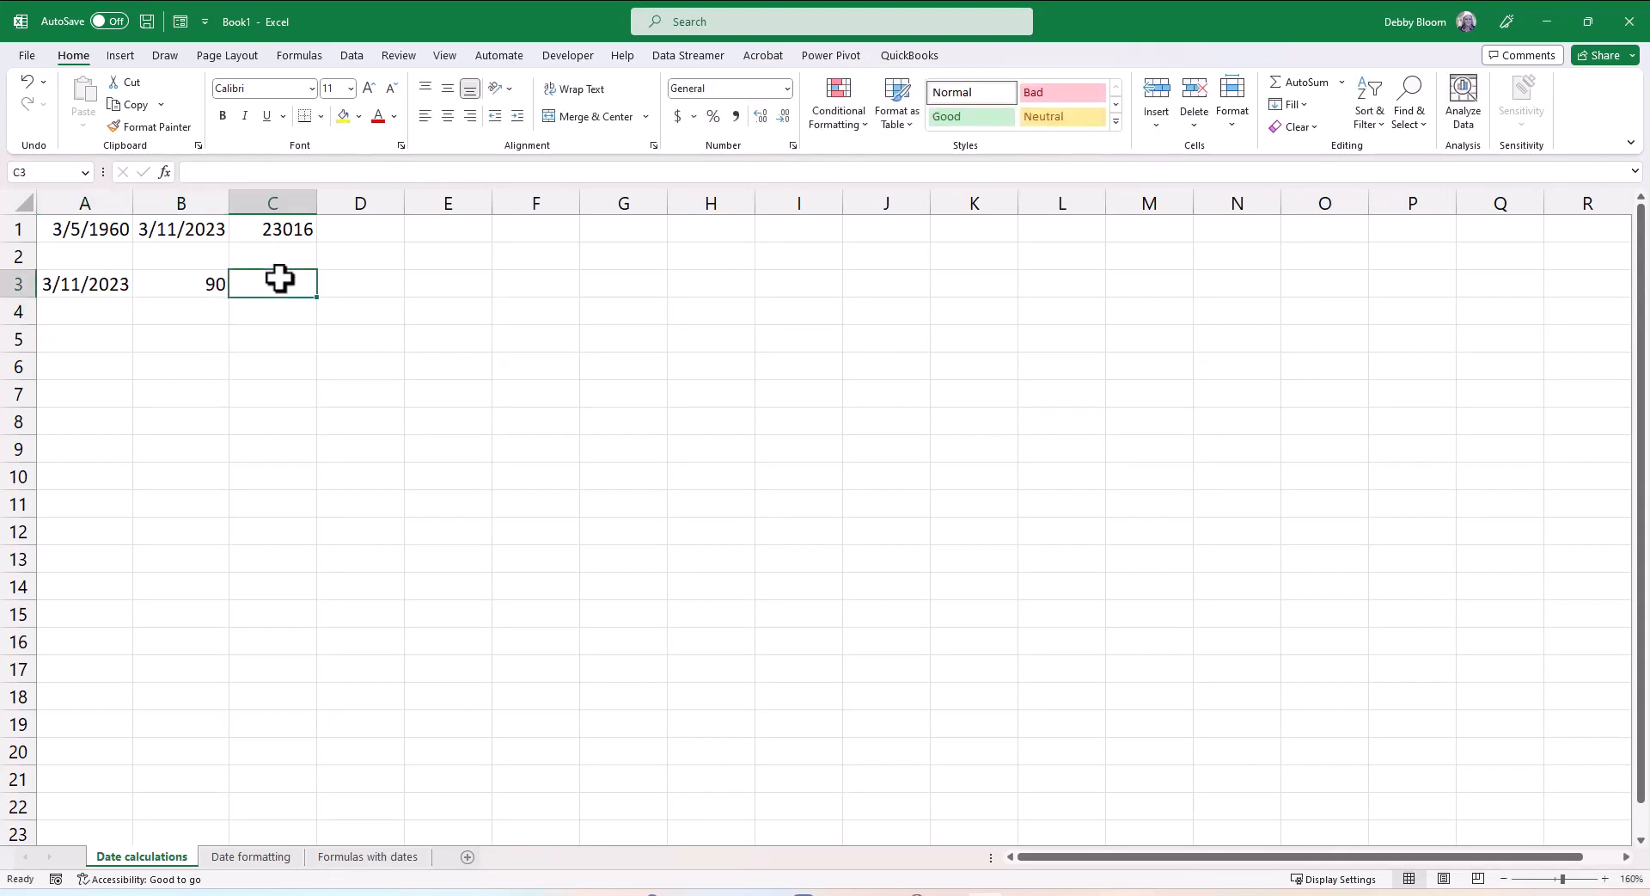
text(=)
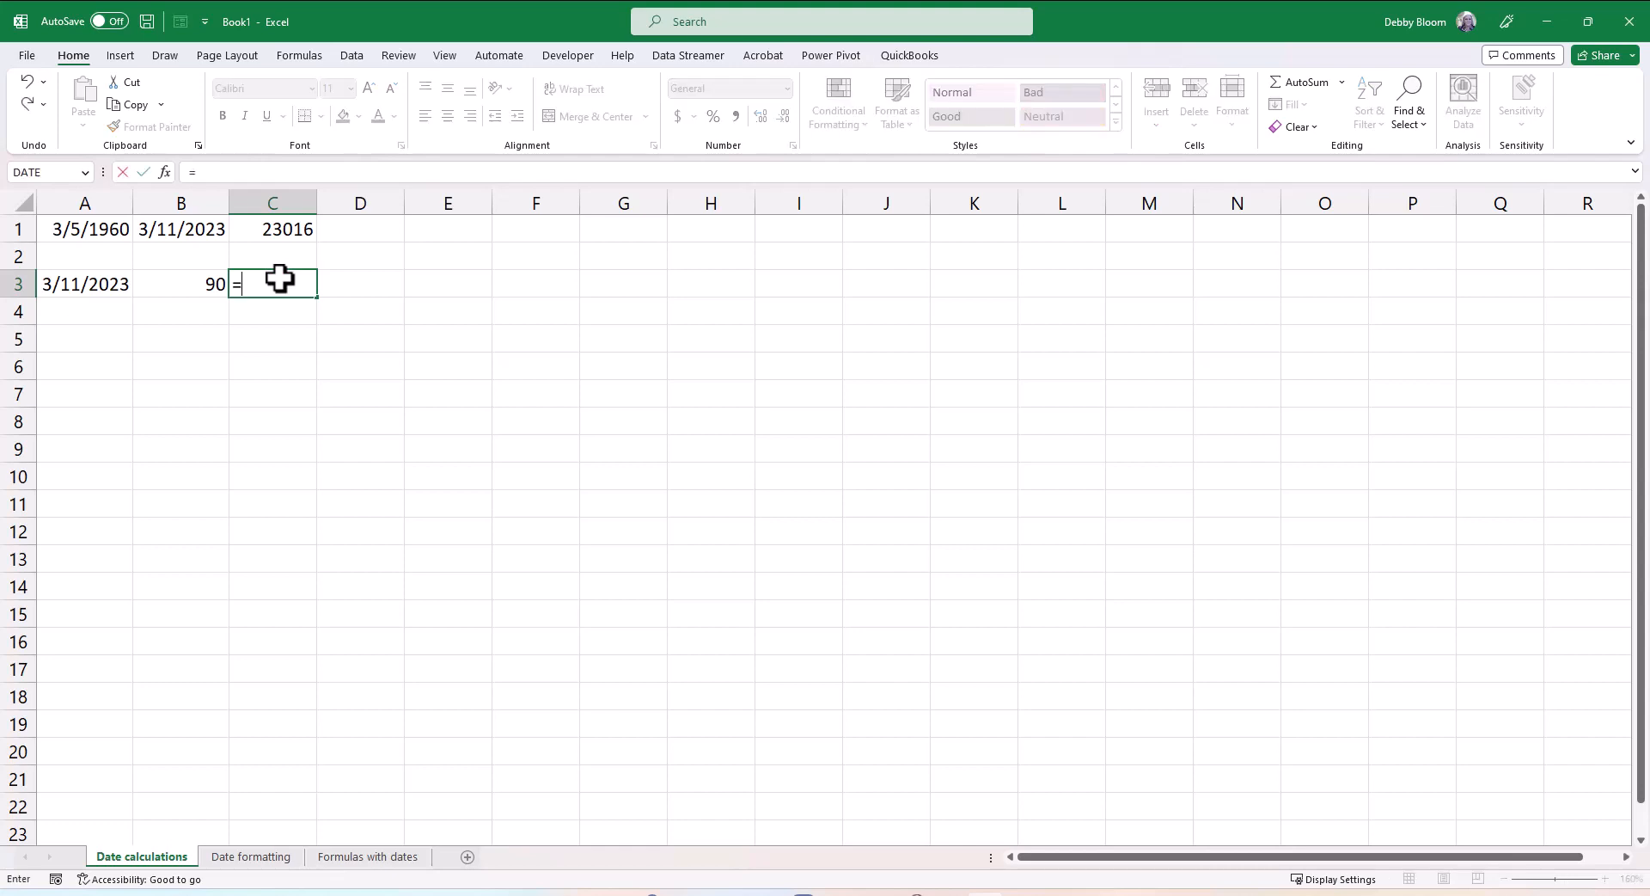
click(65, 279)
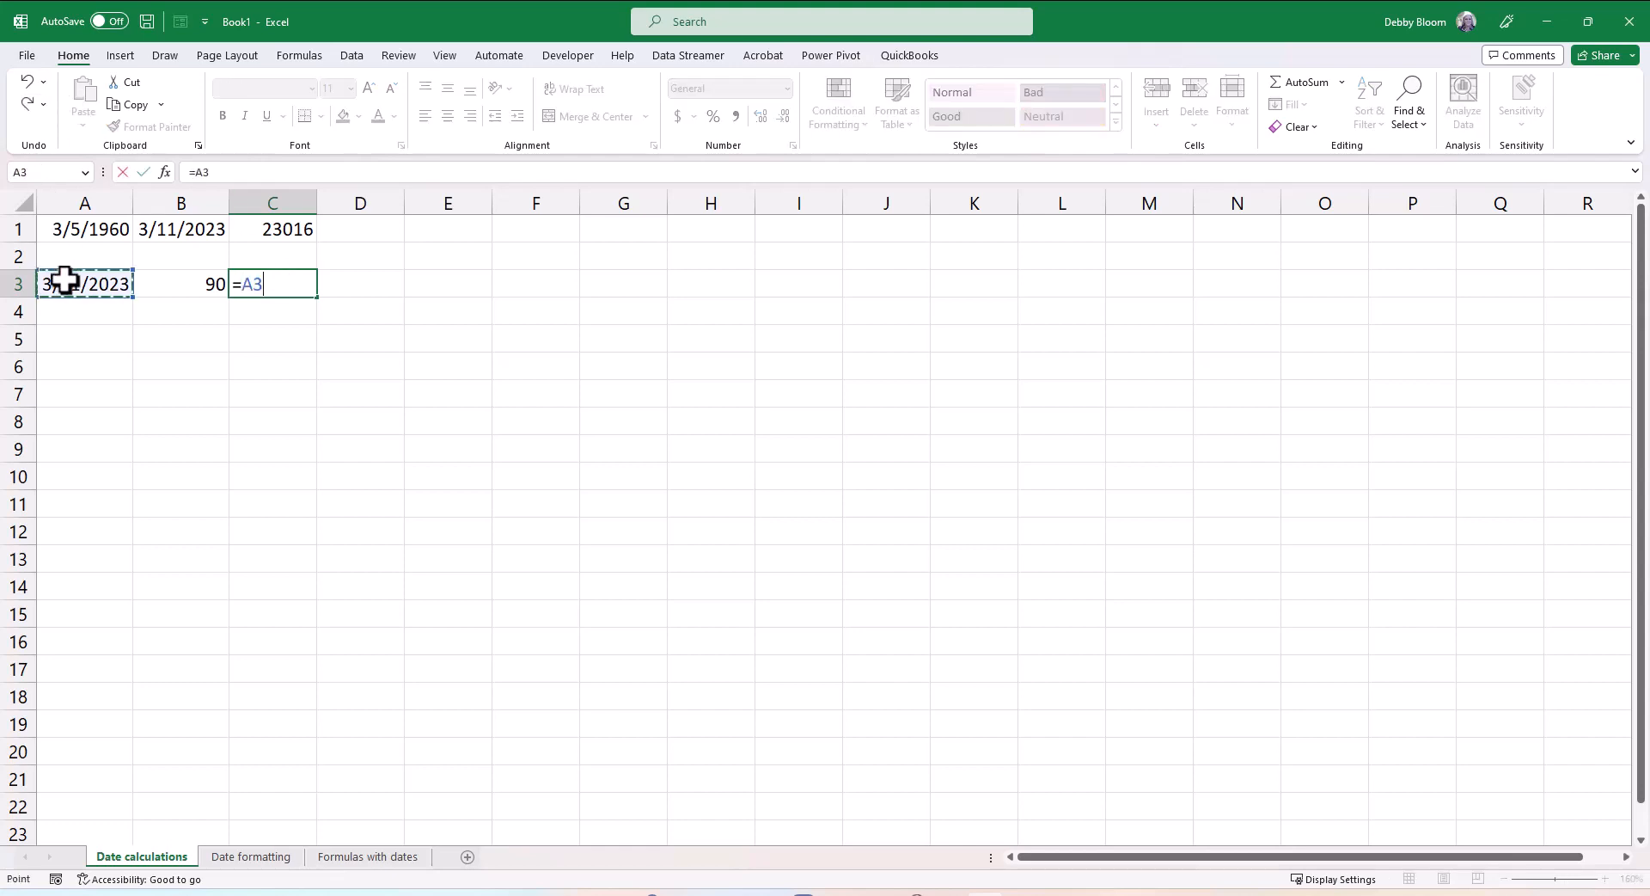
text(+)
click(181, 281)
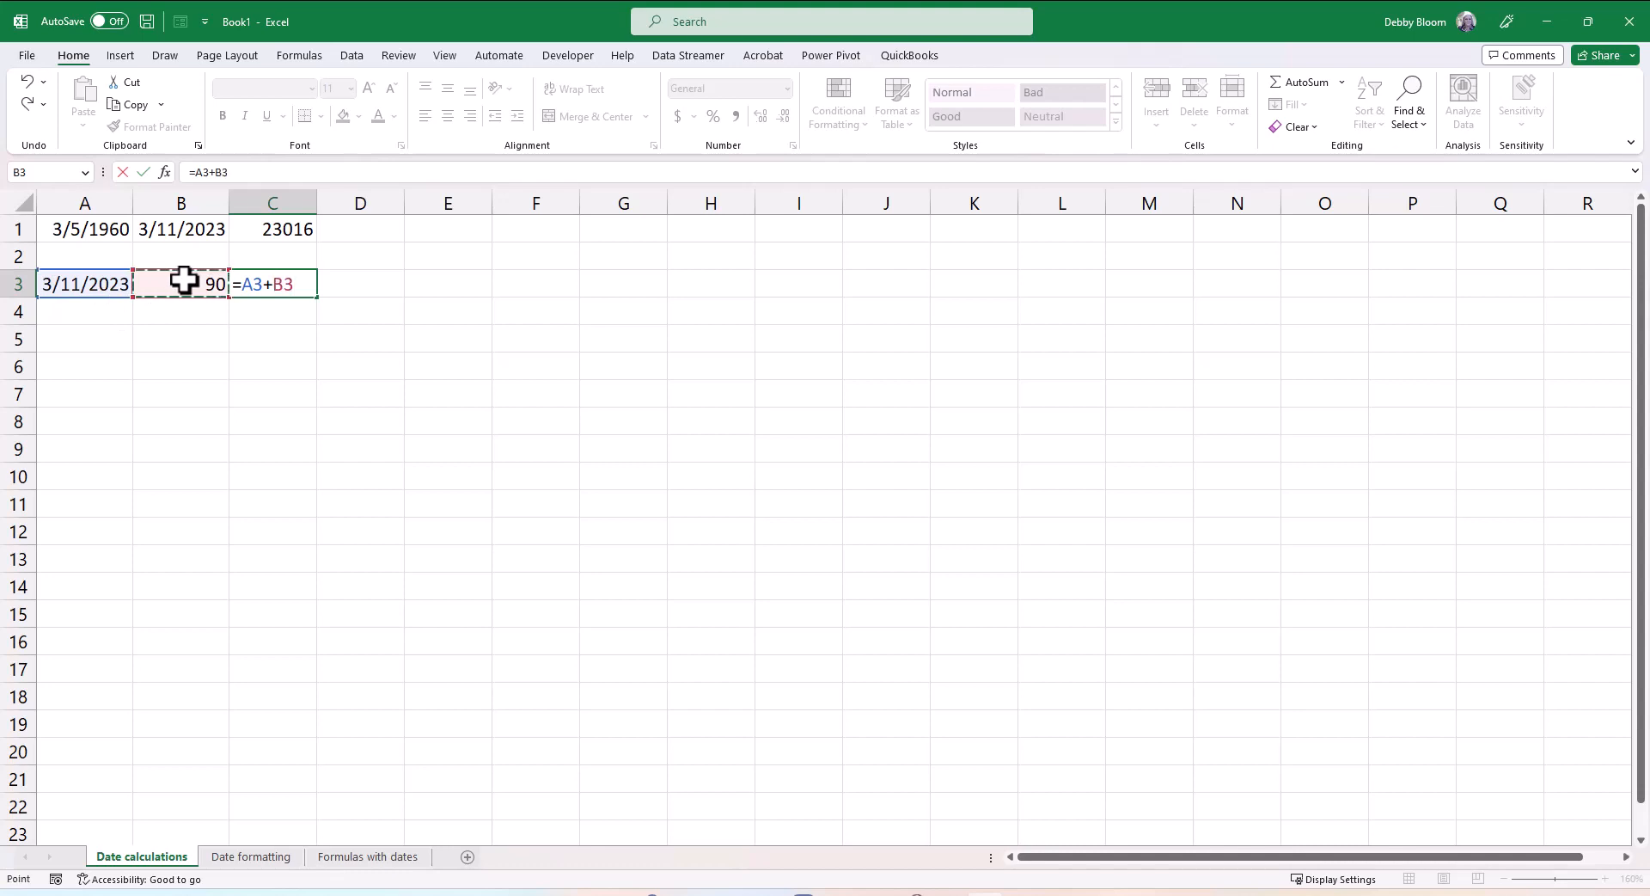
key(Return)
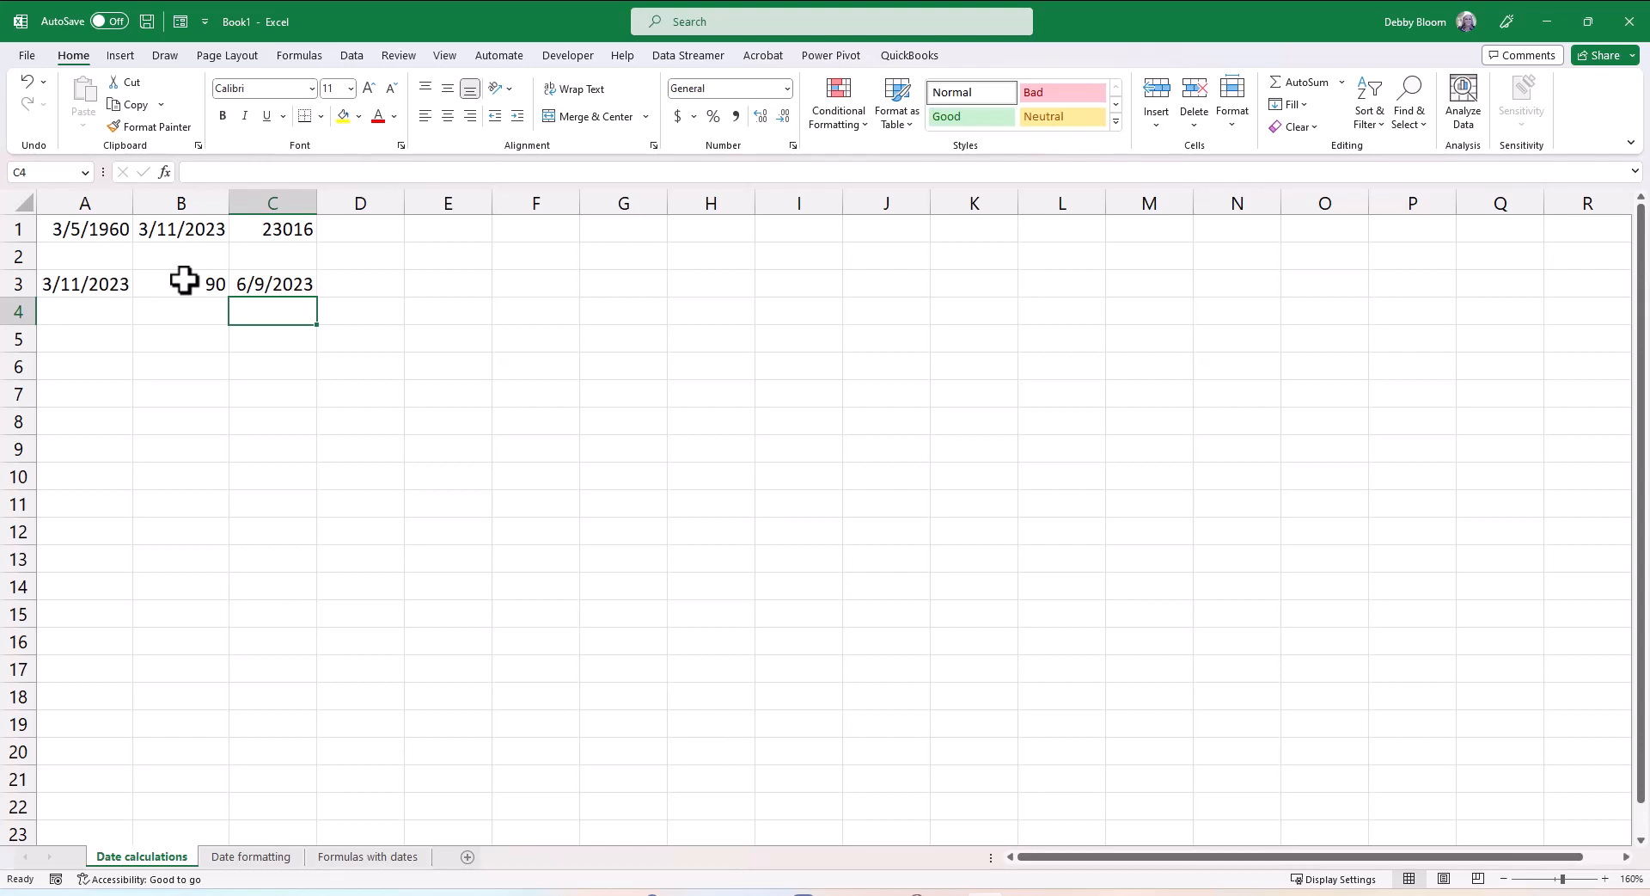
Apply Comma Style to the date in A1 to show its serial number, and restore the Short Date format.
click(118, 226)
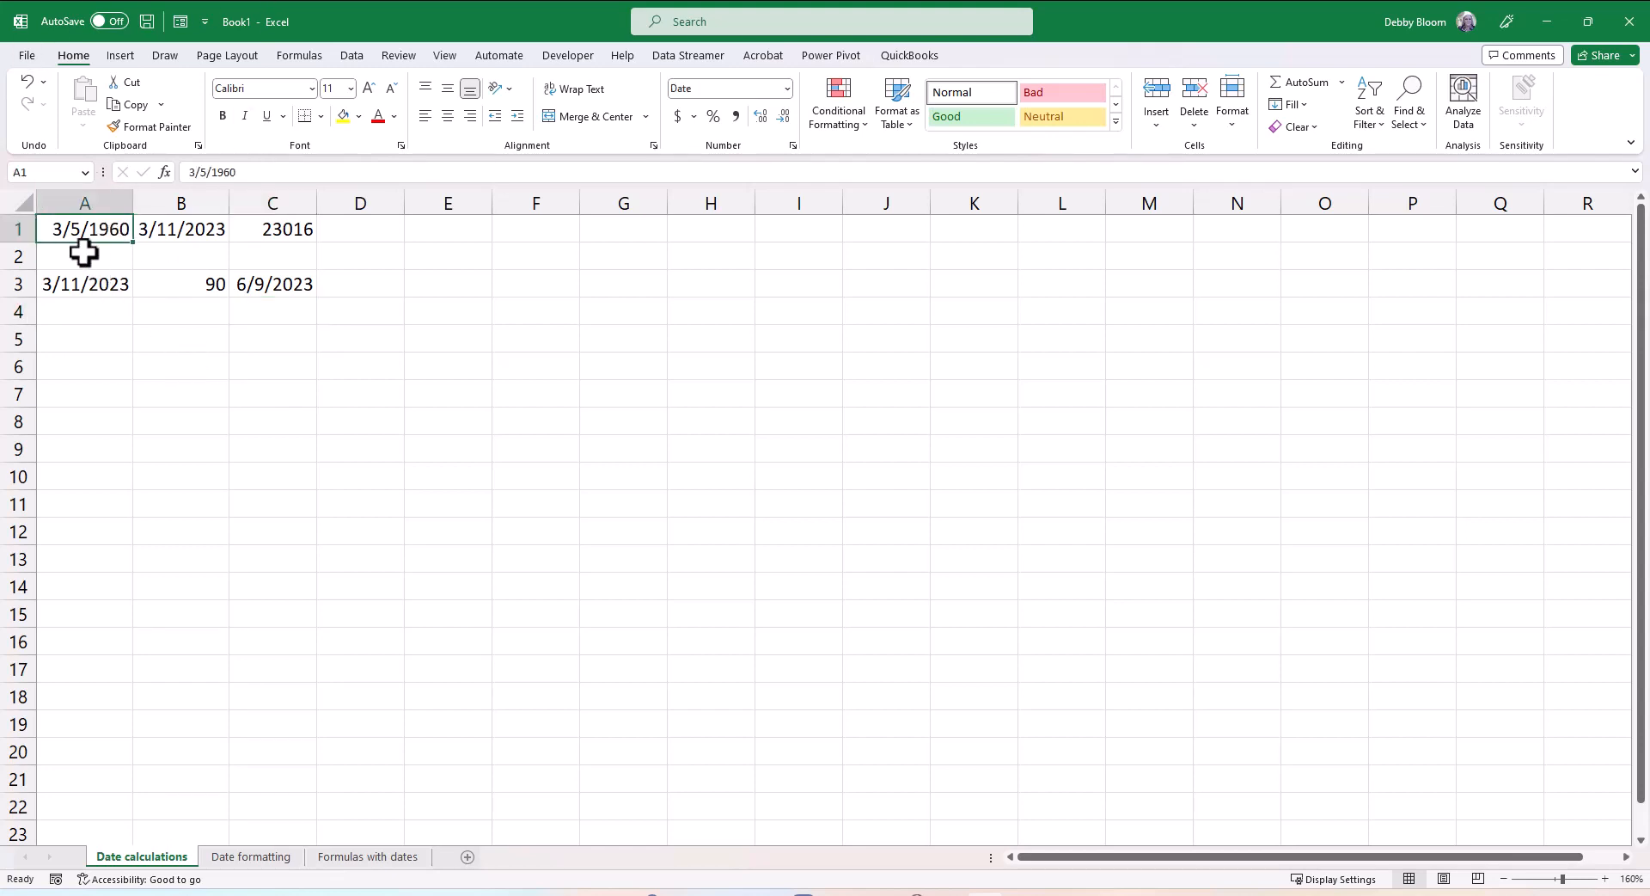
click(736, 117)
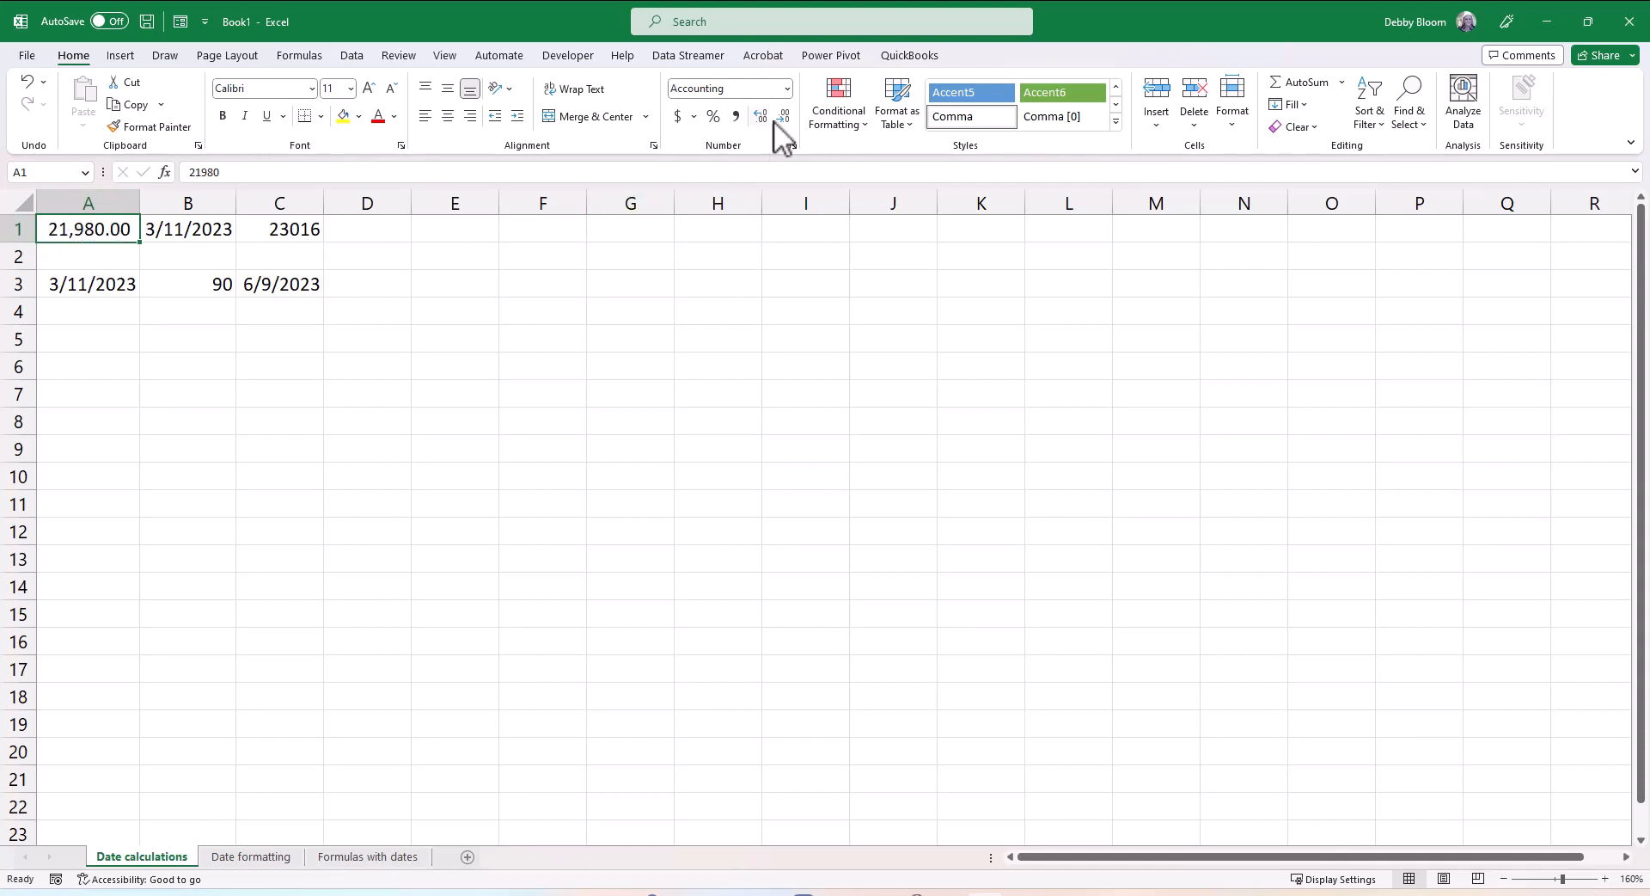
click(788, 88)
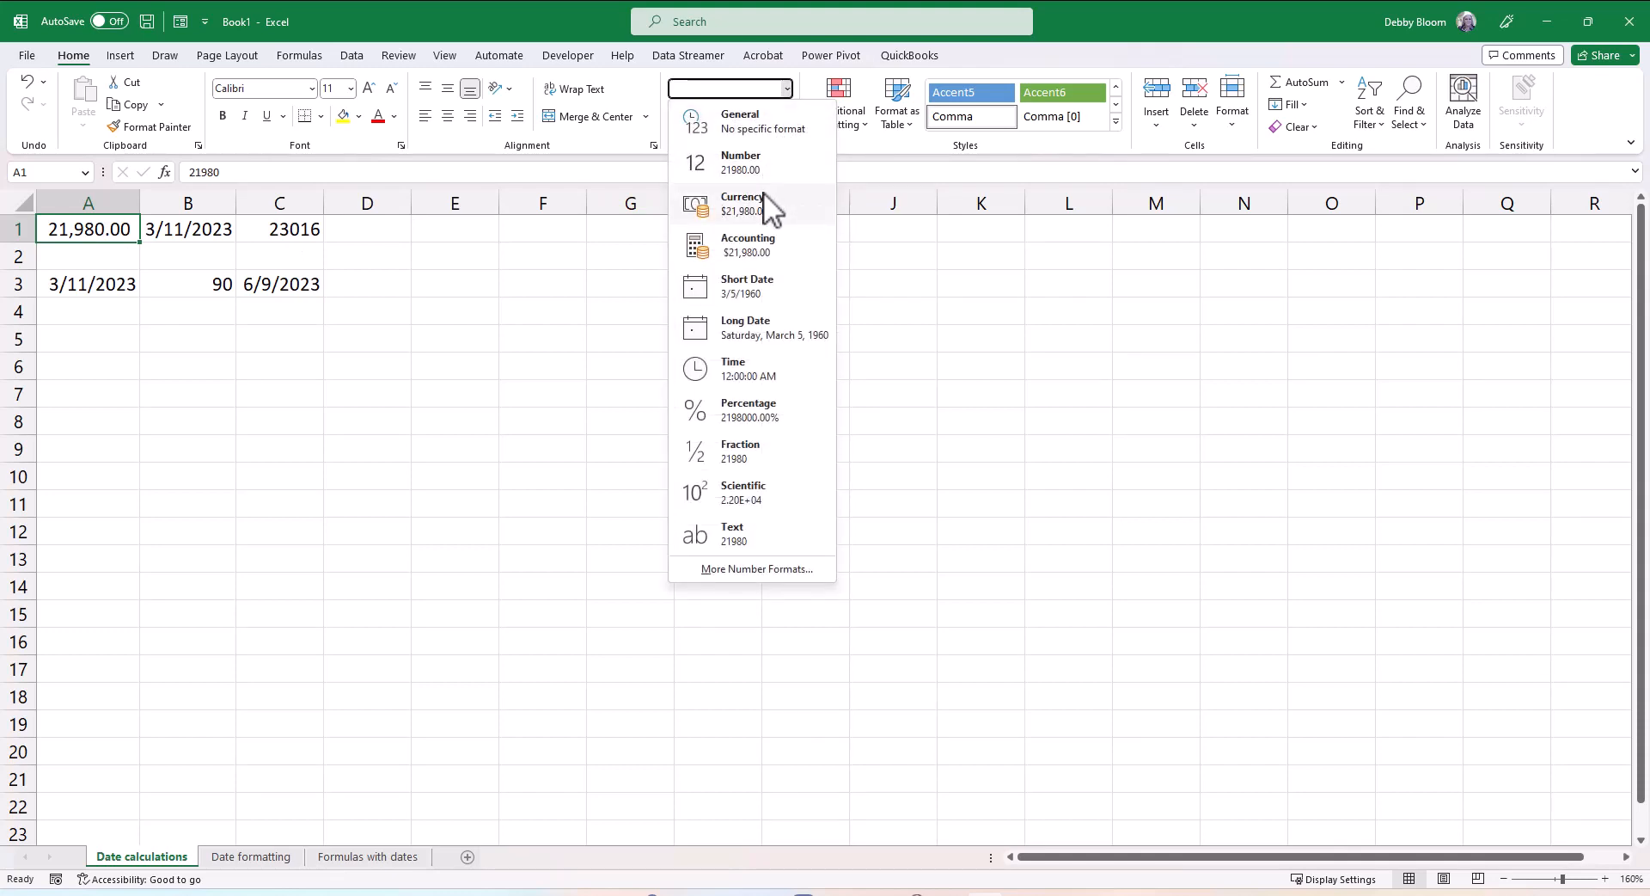
click(761, 287)
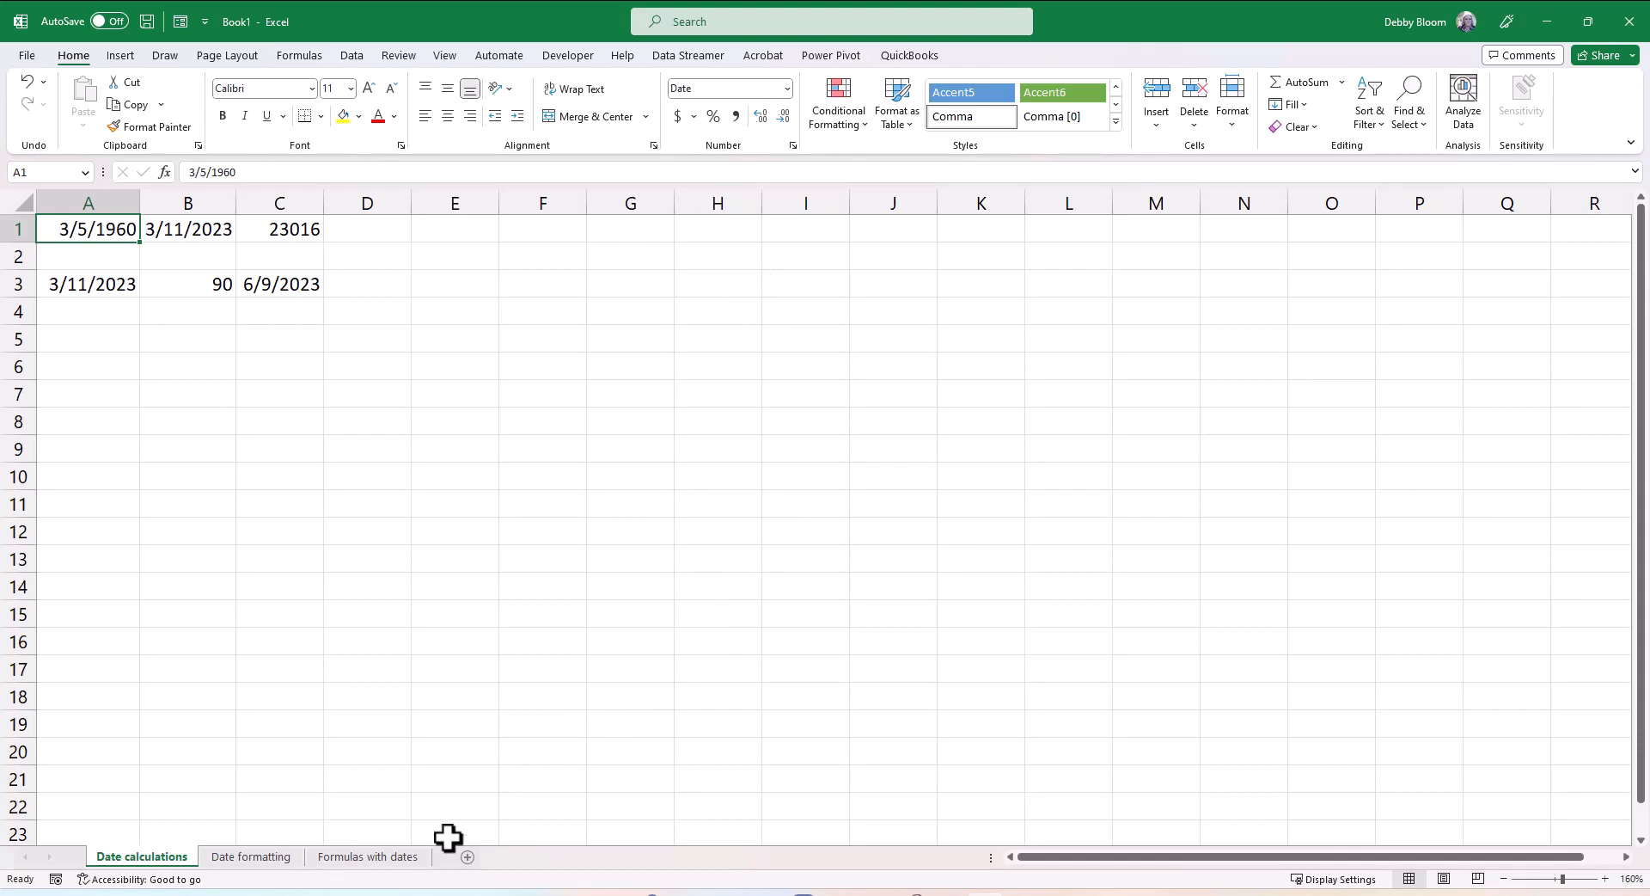
Enter the date 3/5/1960 in cell A1 of the Date formatting sheet.
click(251, 856)
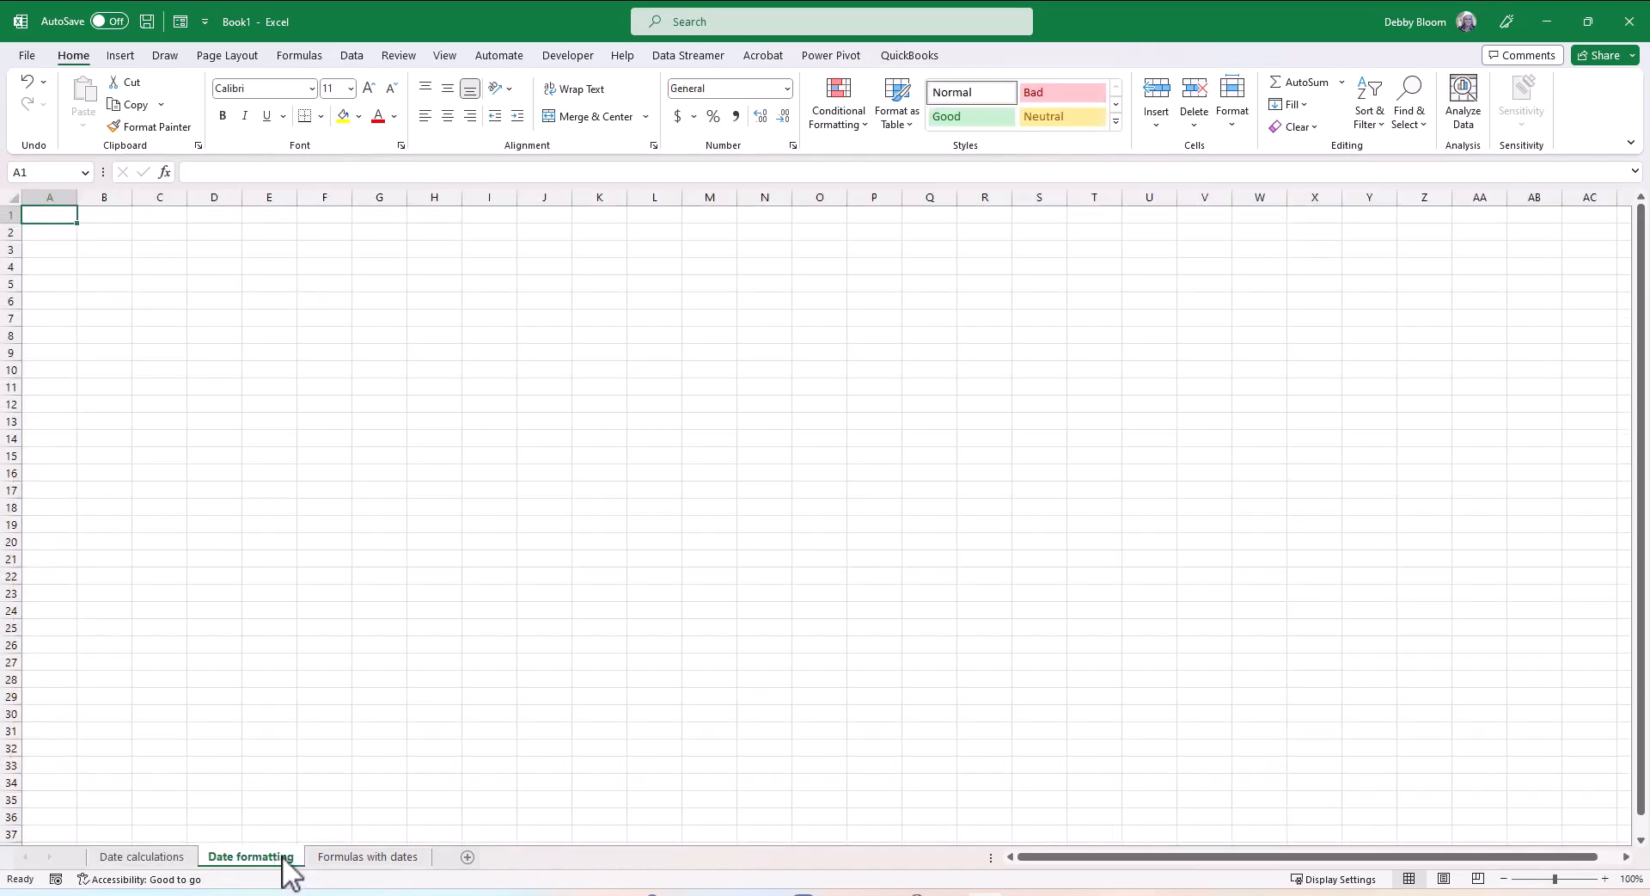
click(1604, 878)
click(1605, 878)
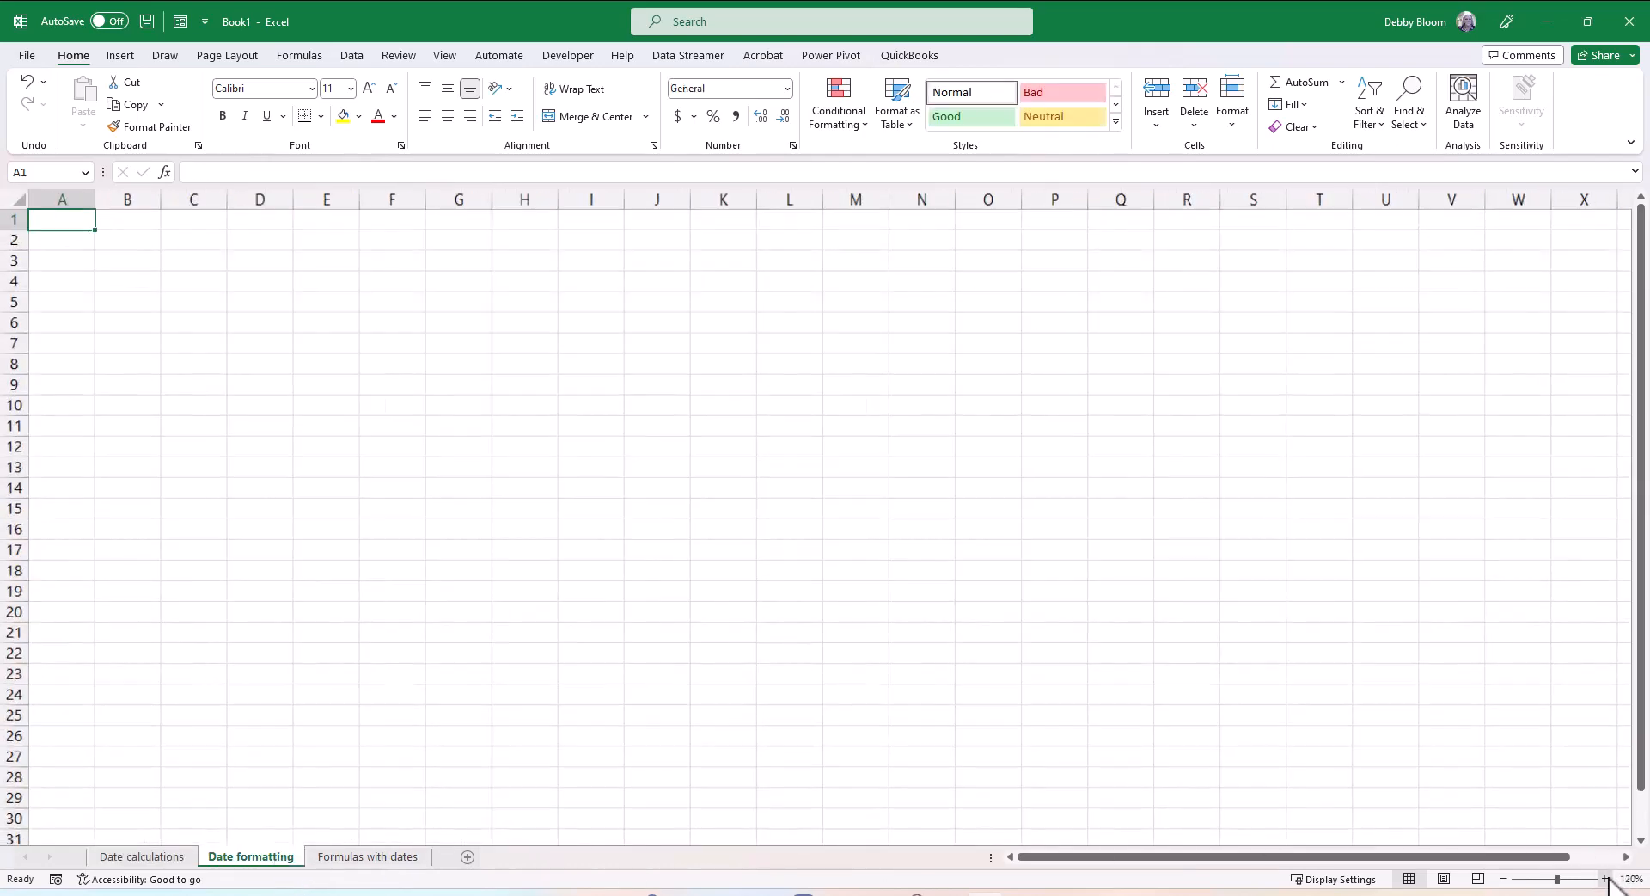
click(1605, 878)
click(1605, 879)
click(1605, 879)
click(1605, 879)
click(1605, 878)
click(1605, 878)
click(1605, 879)
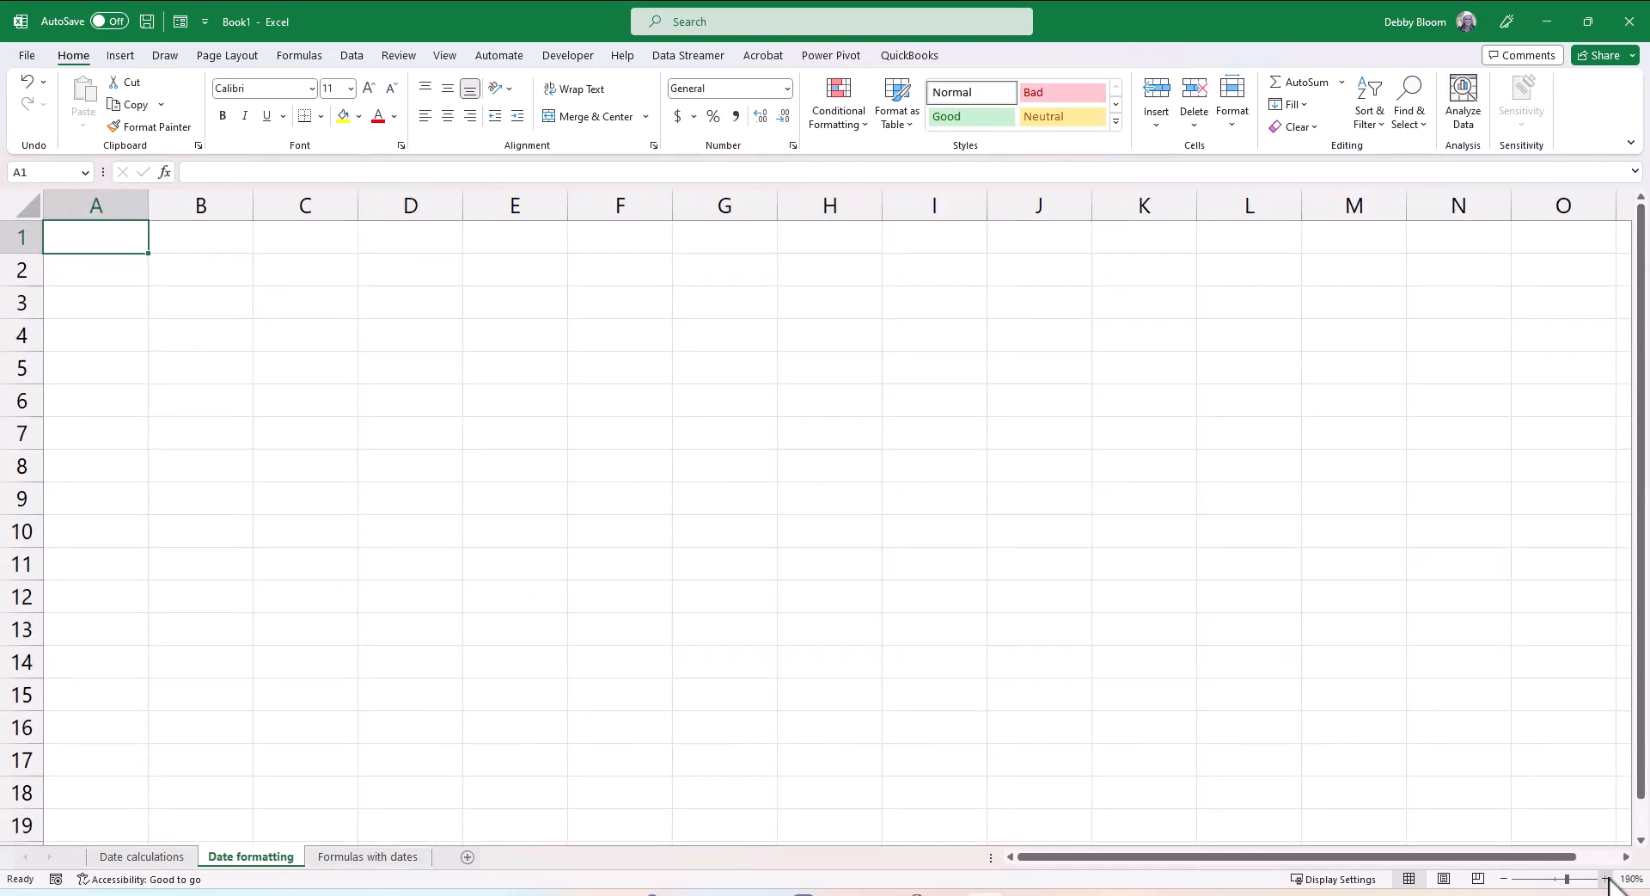
click(1605, 879)
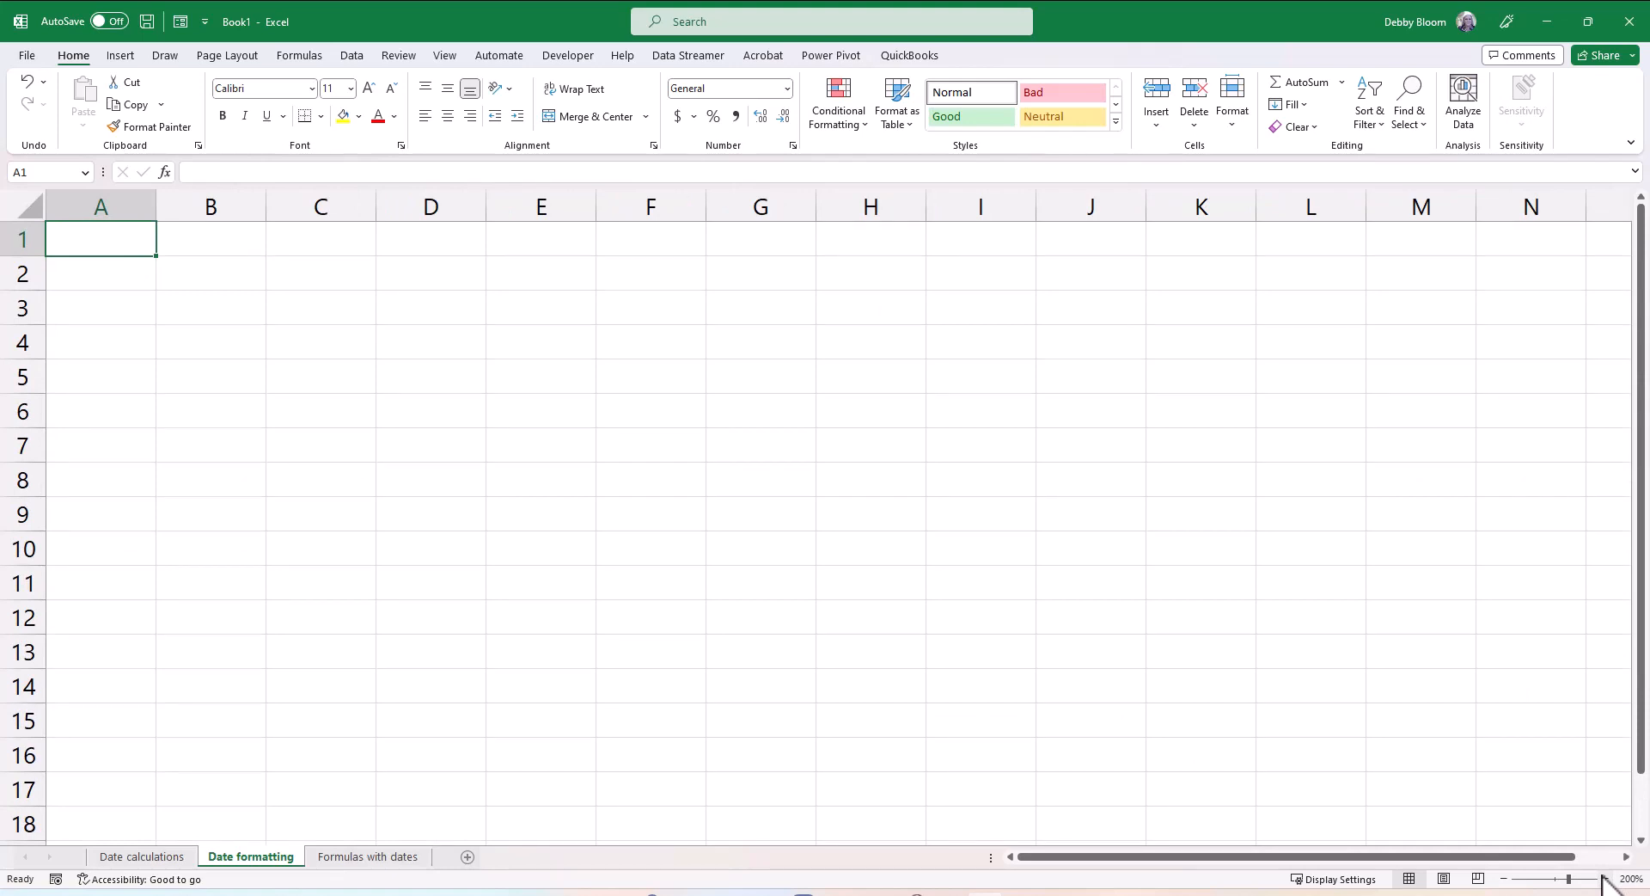
text(3/5)
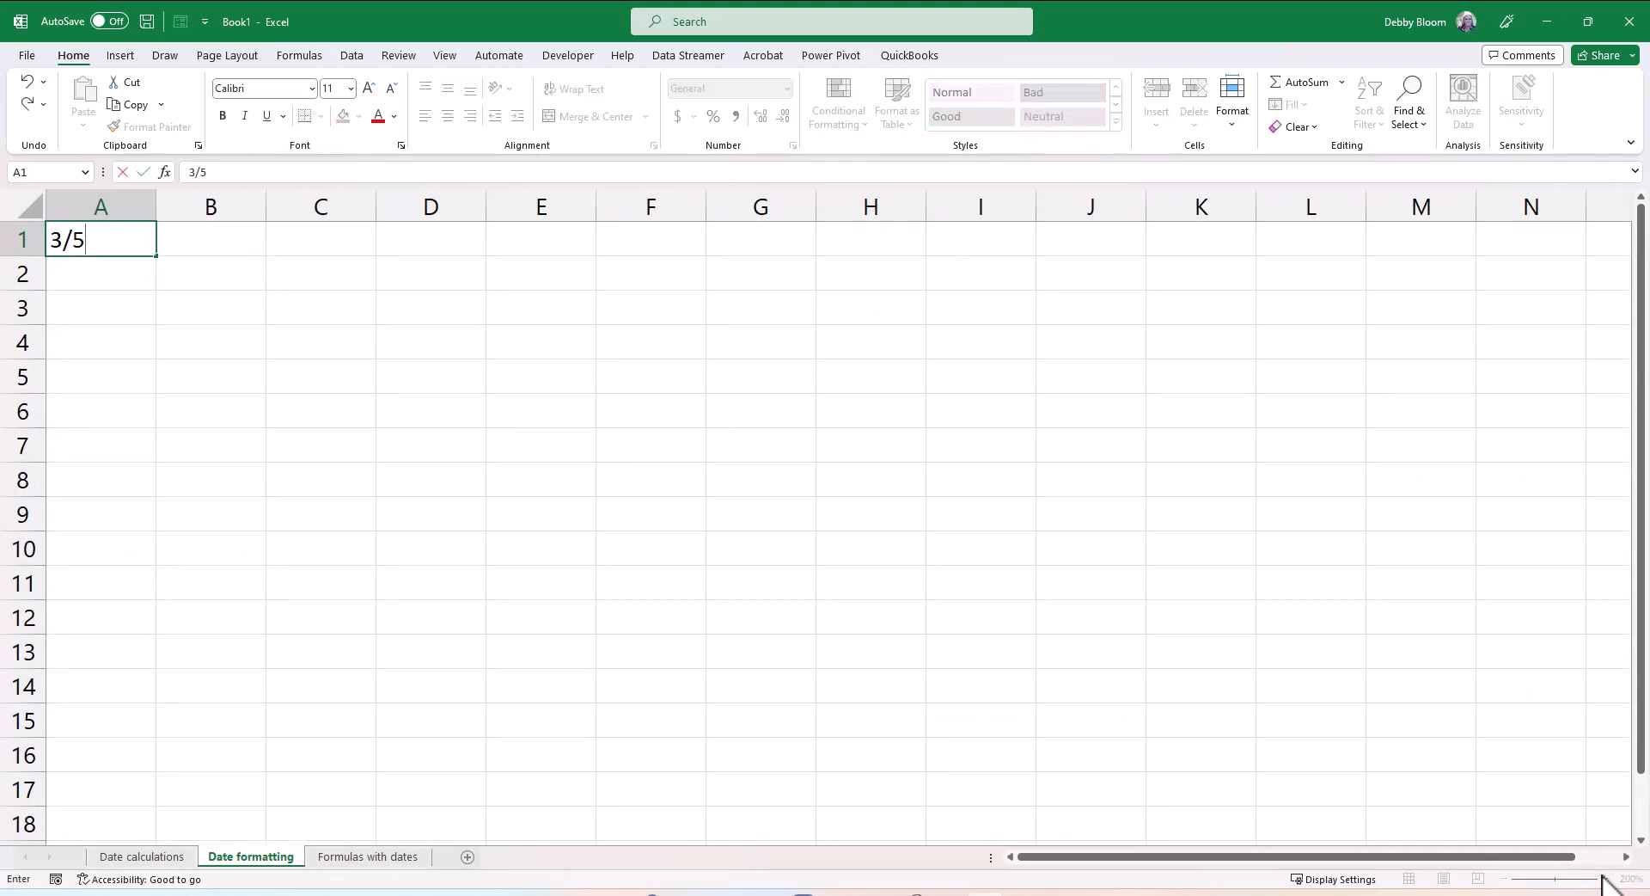
text(/196)
text(0)
key(Return)
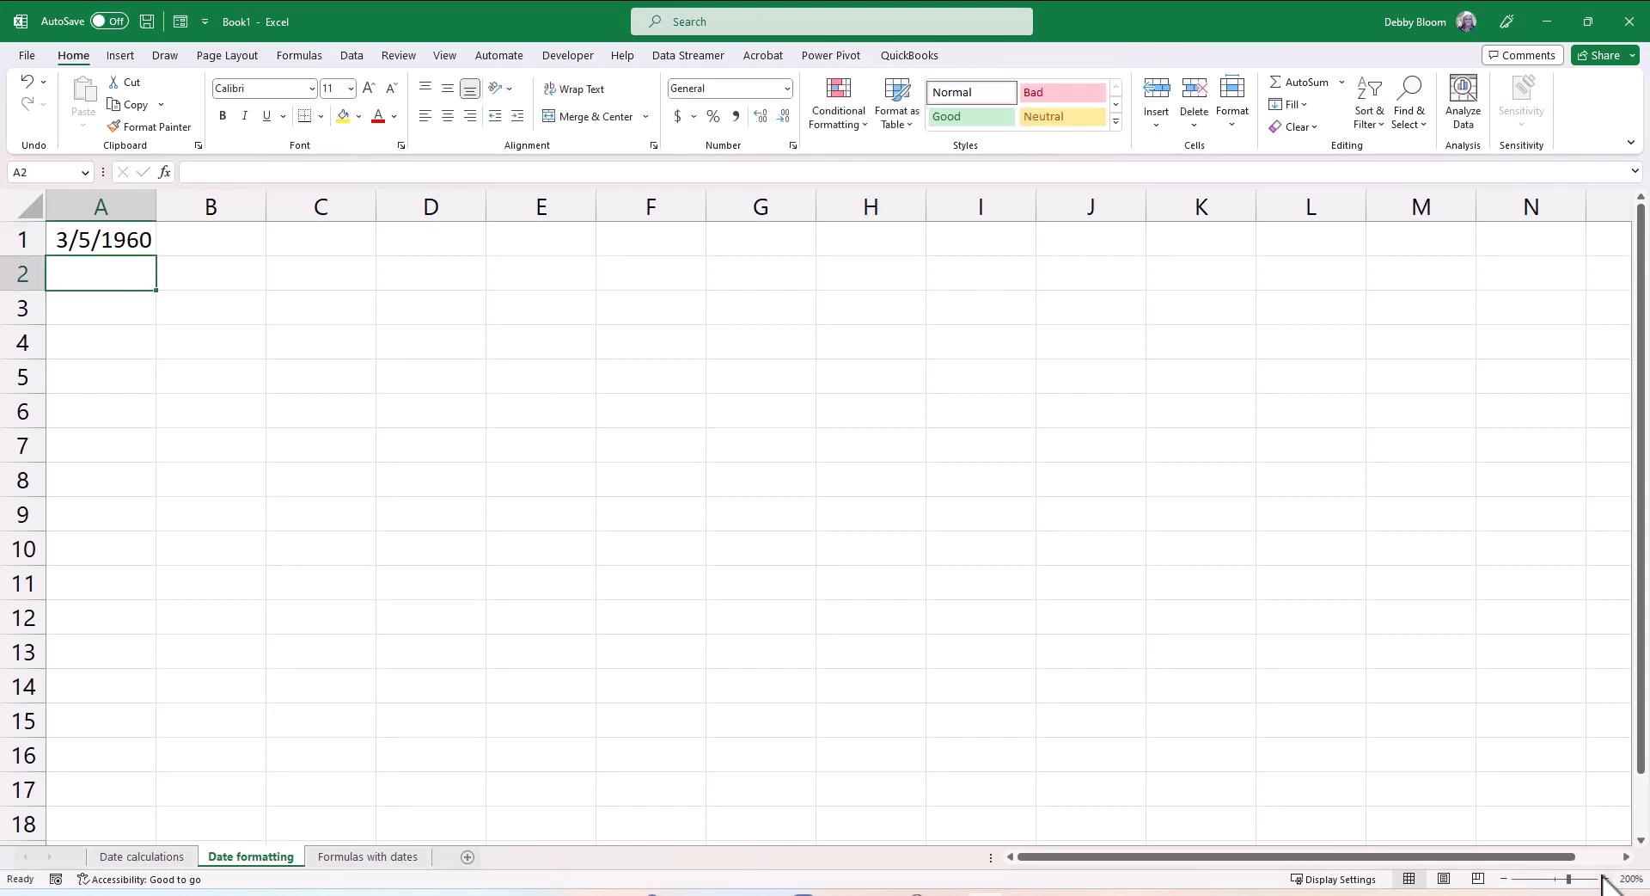
Enter the same date as March 5, 1960 in cell A2 and as Mar 5, 1960 in cell A3.
text(March)
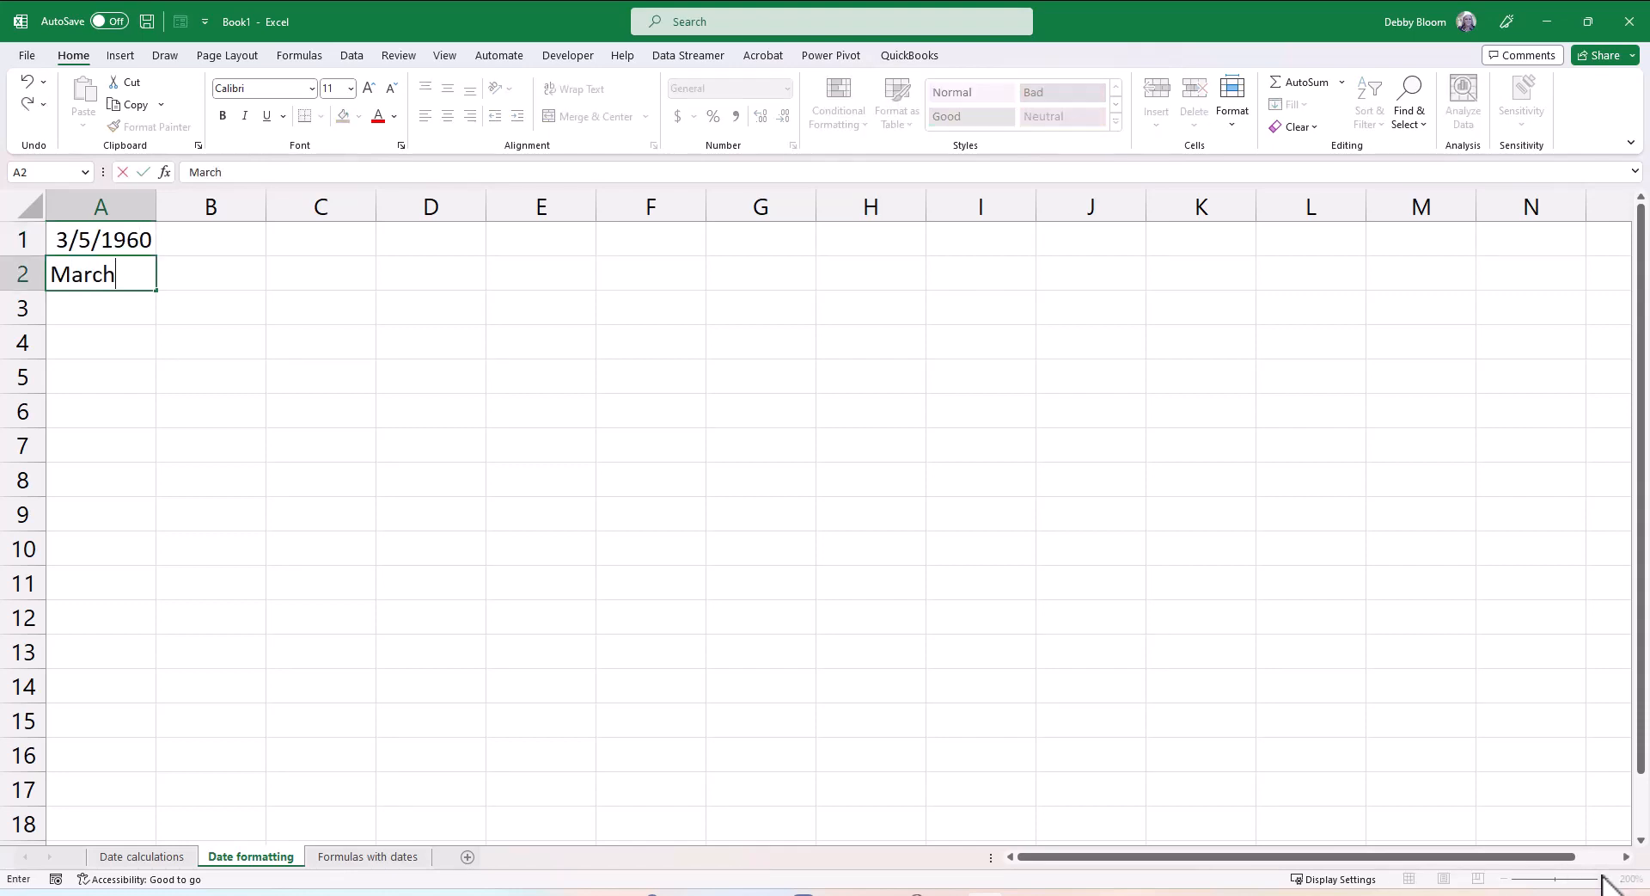
text( 5, 1960)
key(Return)
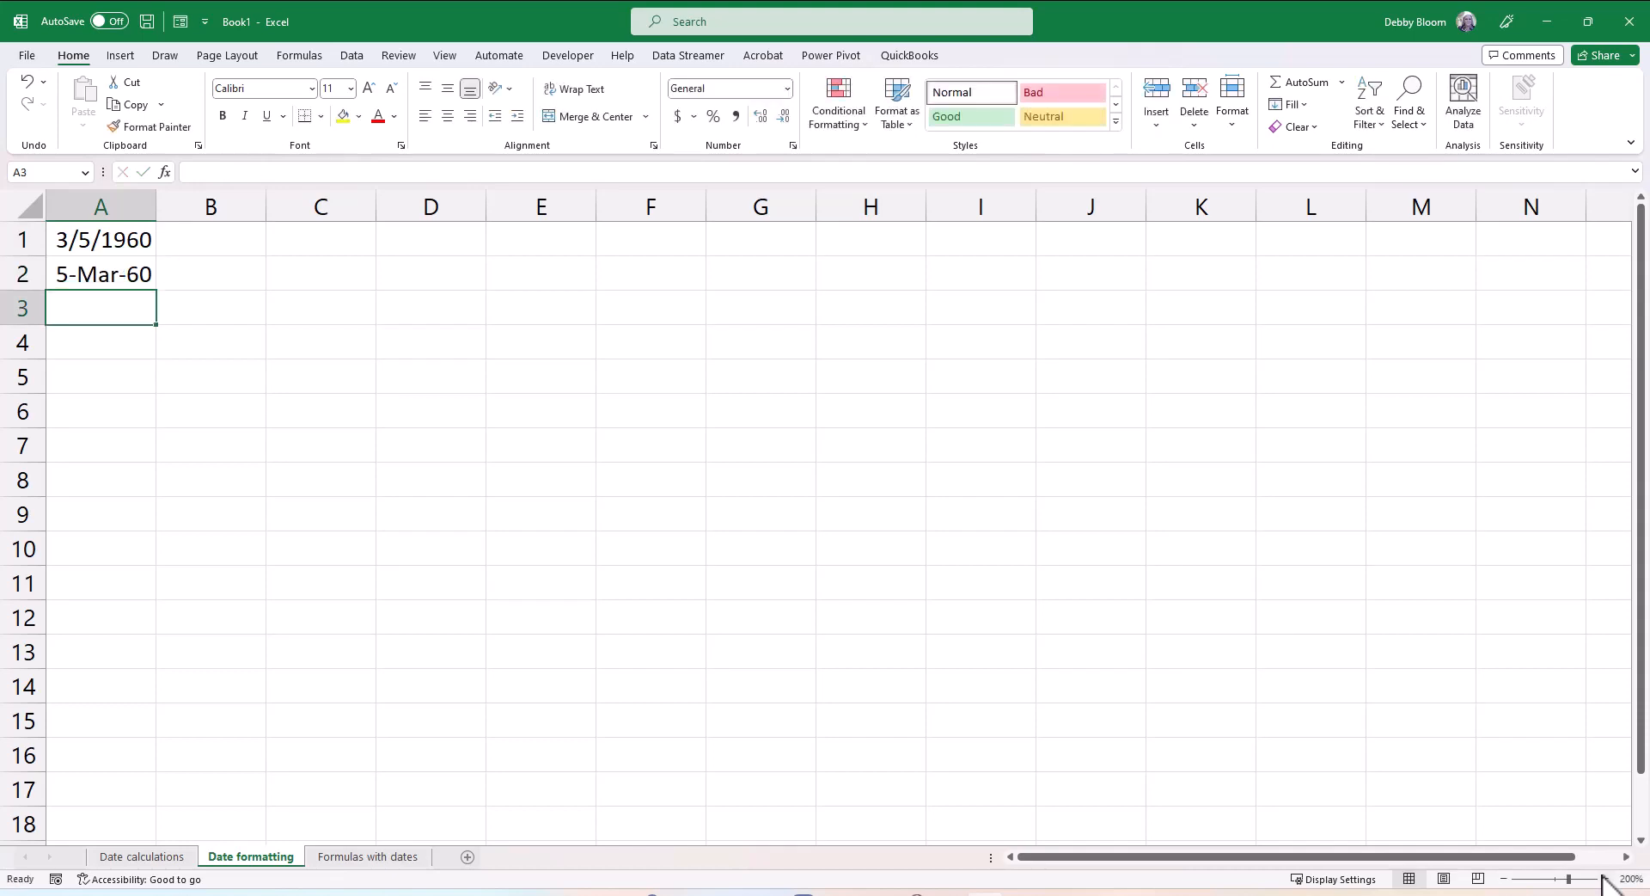
text(Ma)
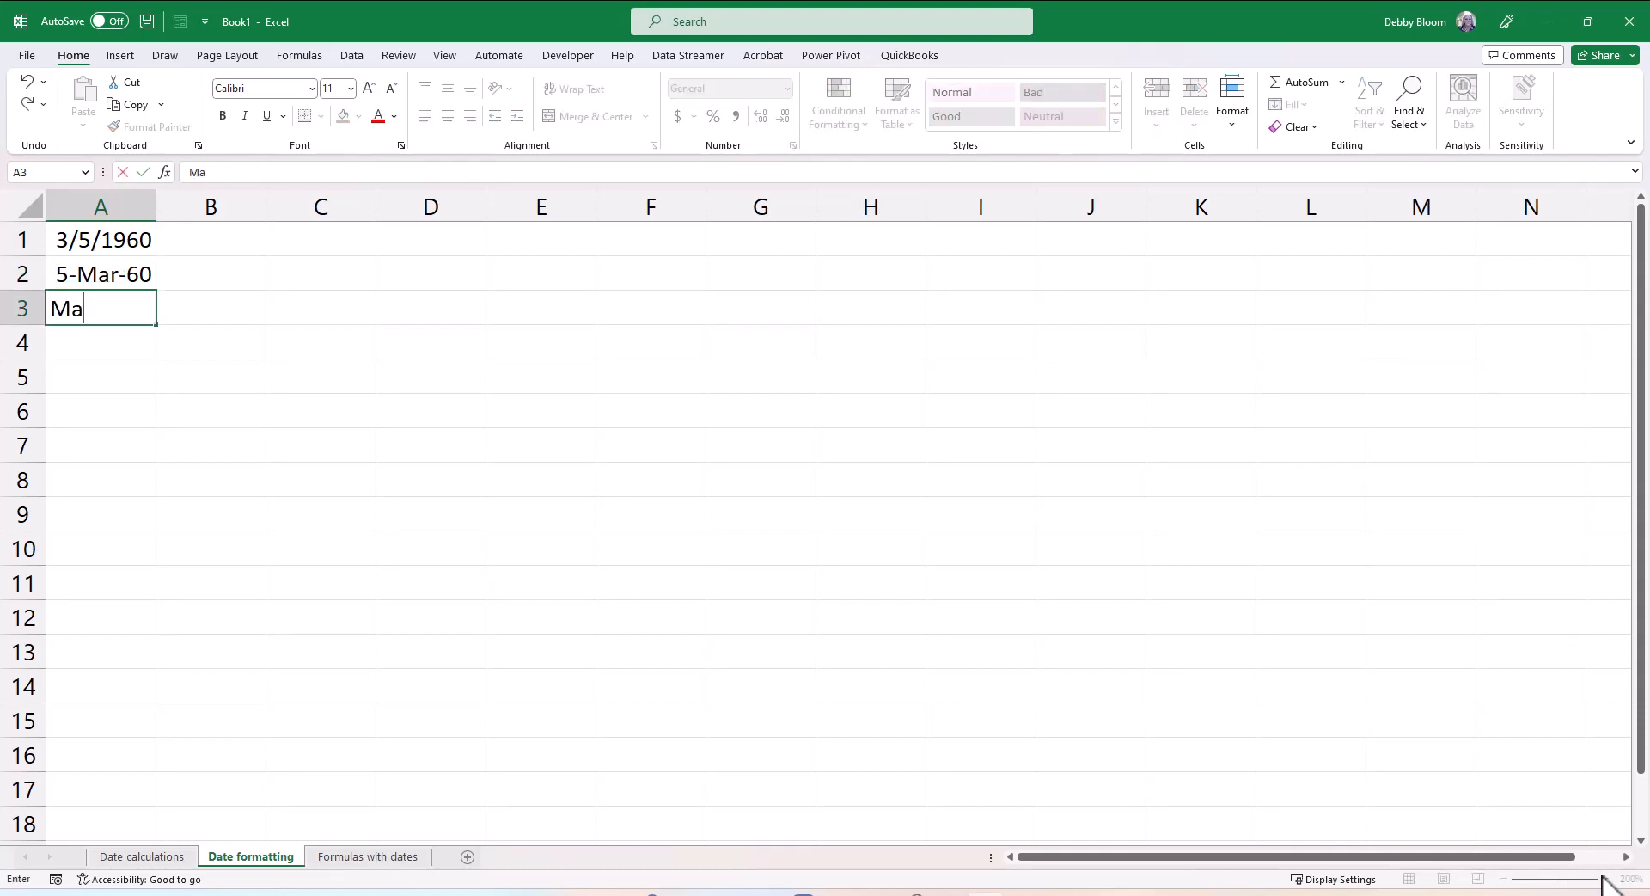
text(r 5, 1960)
key(Return)
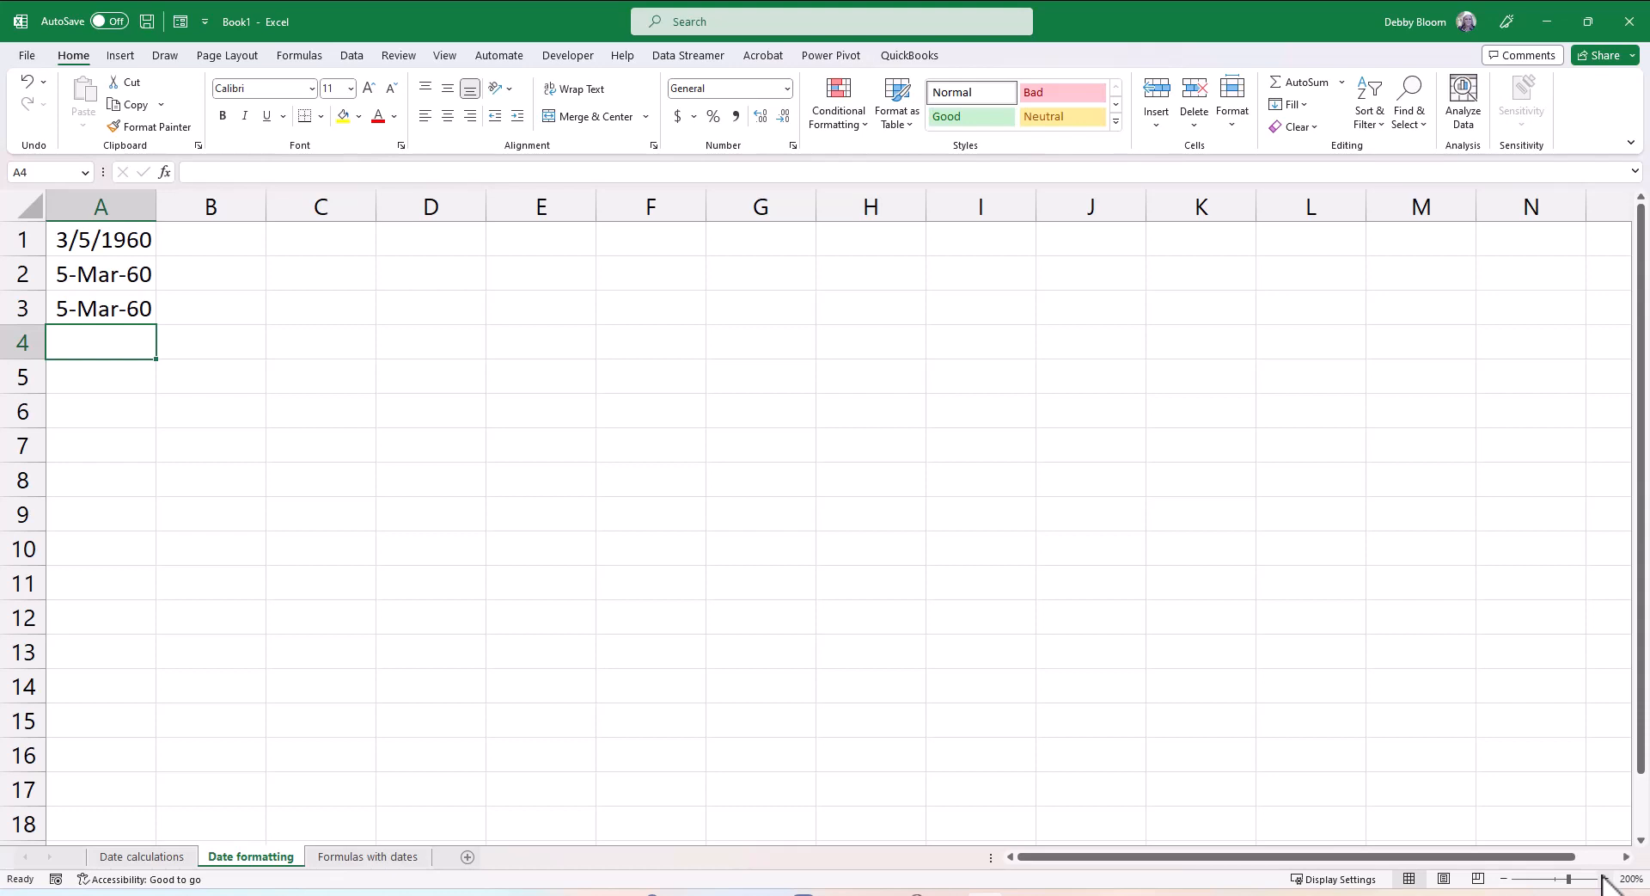
Enter the same date as March 5, 1960 in cell A4.
text(March)
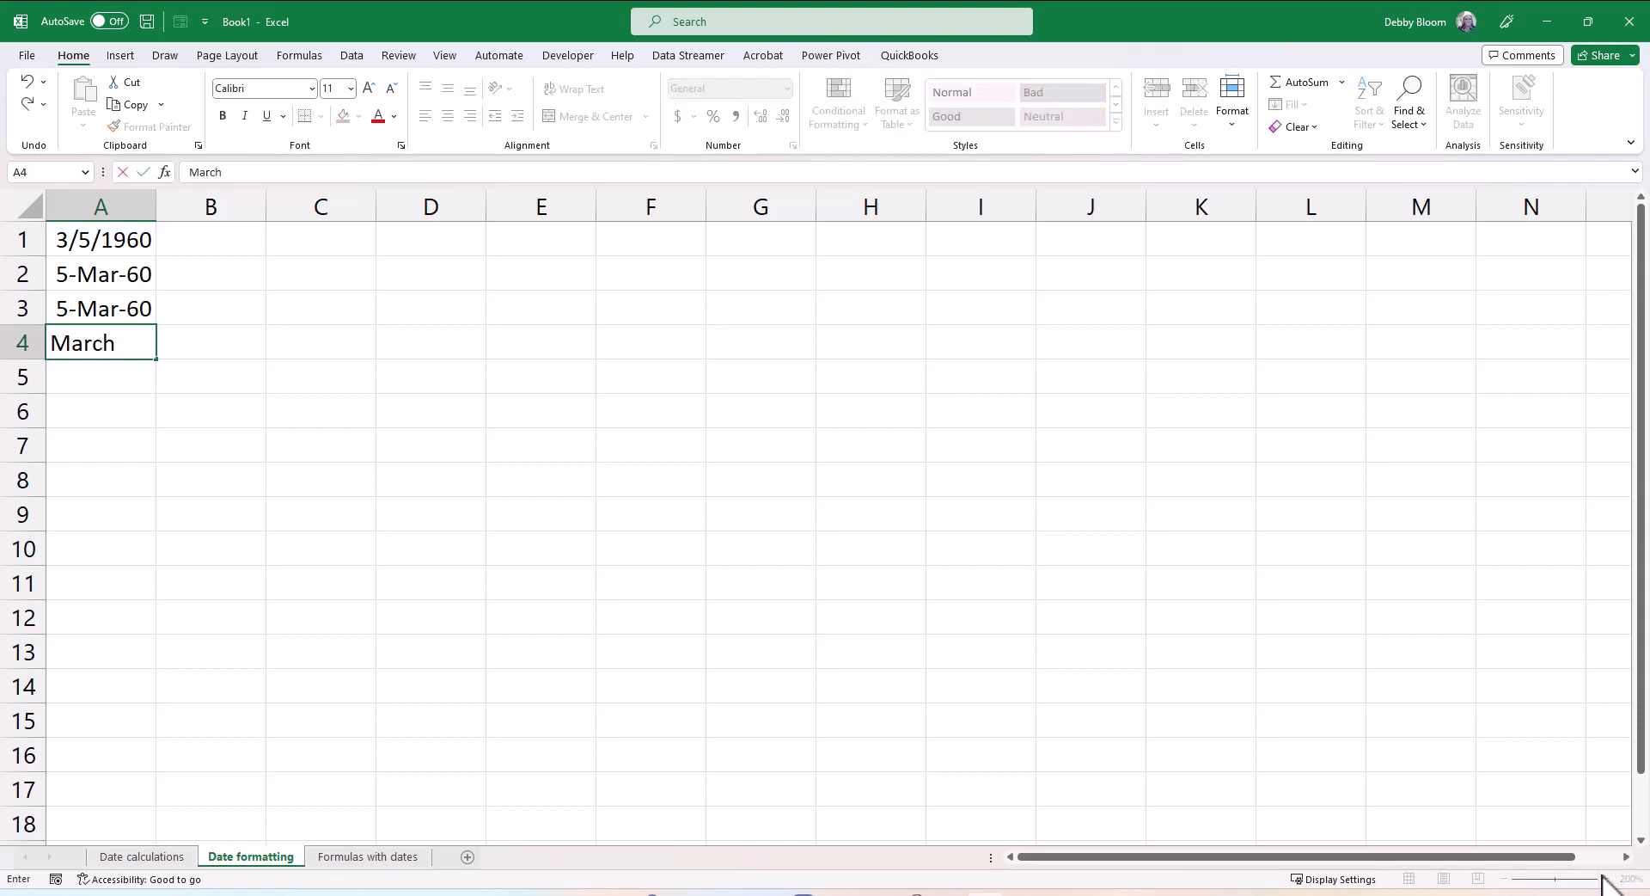
text( 5, 1960)
key(Return)
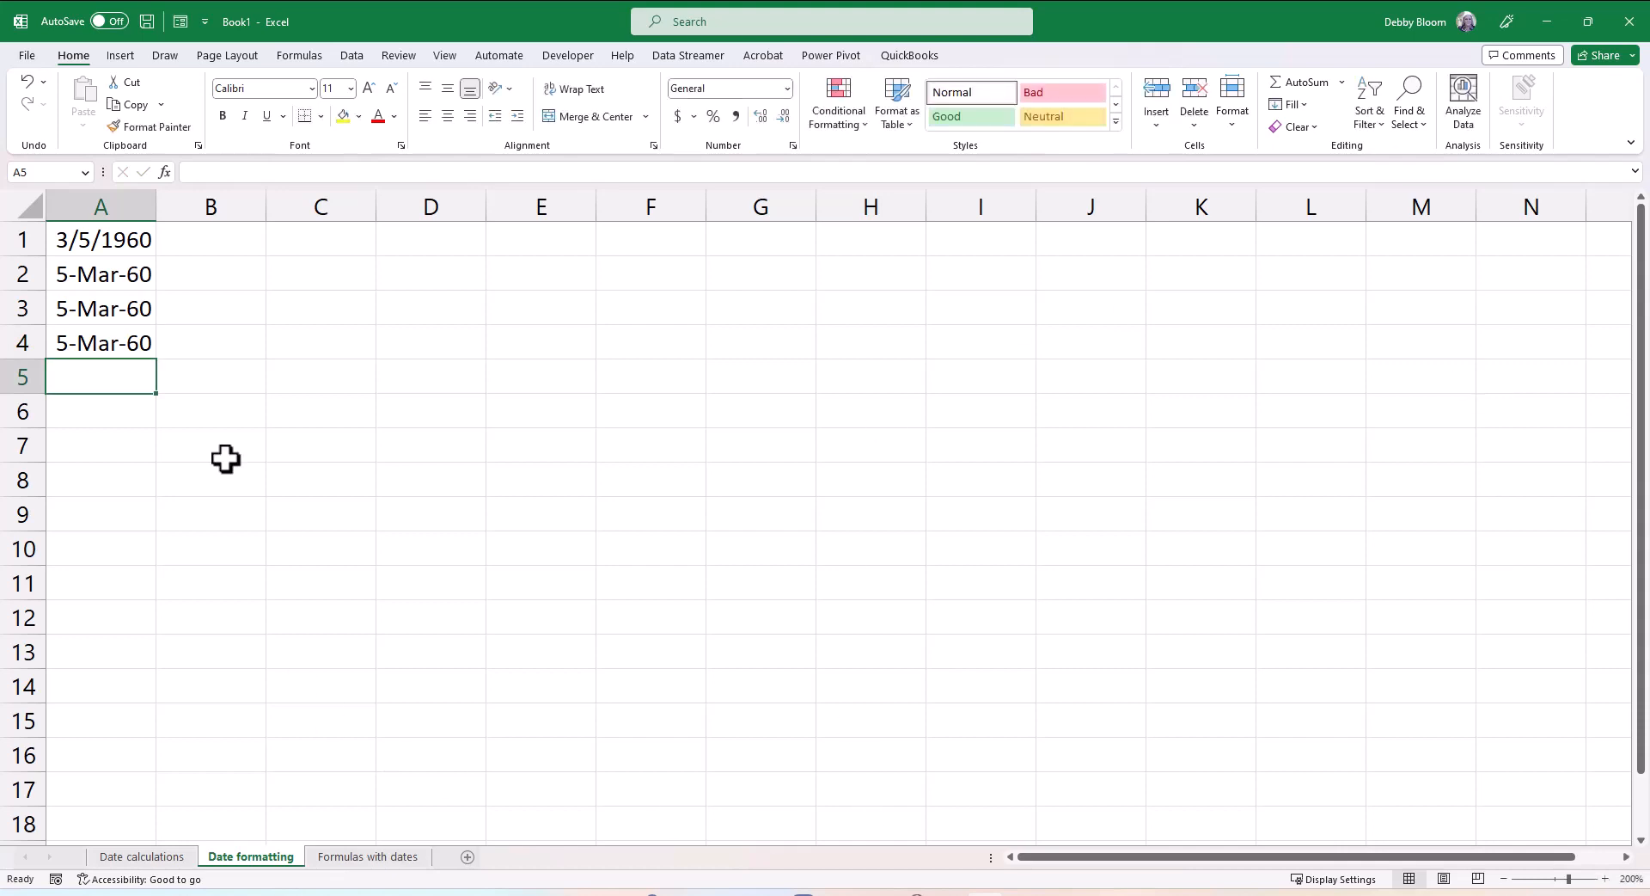
click(106, 348)
text(M)
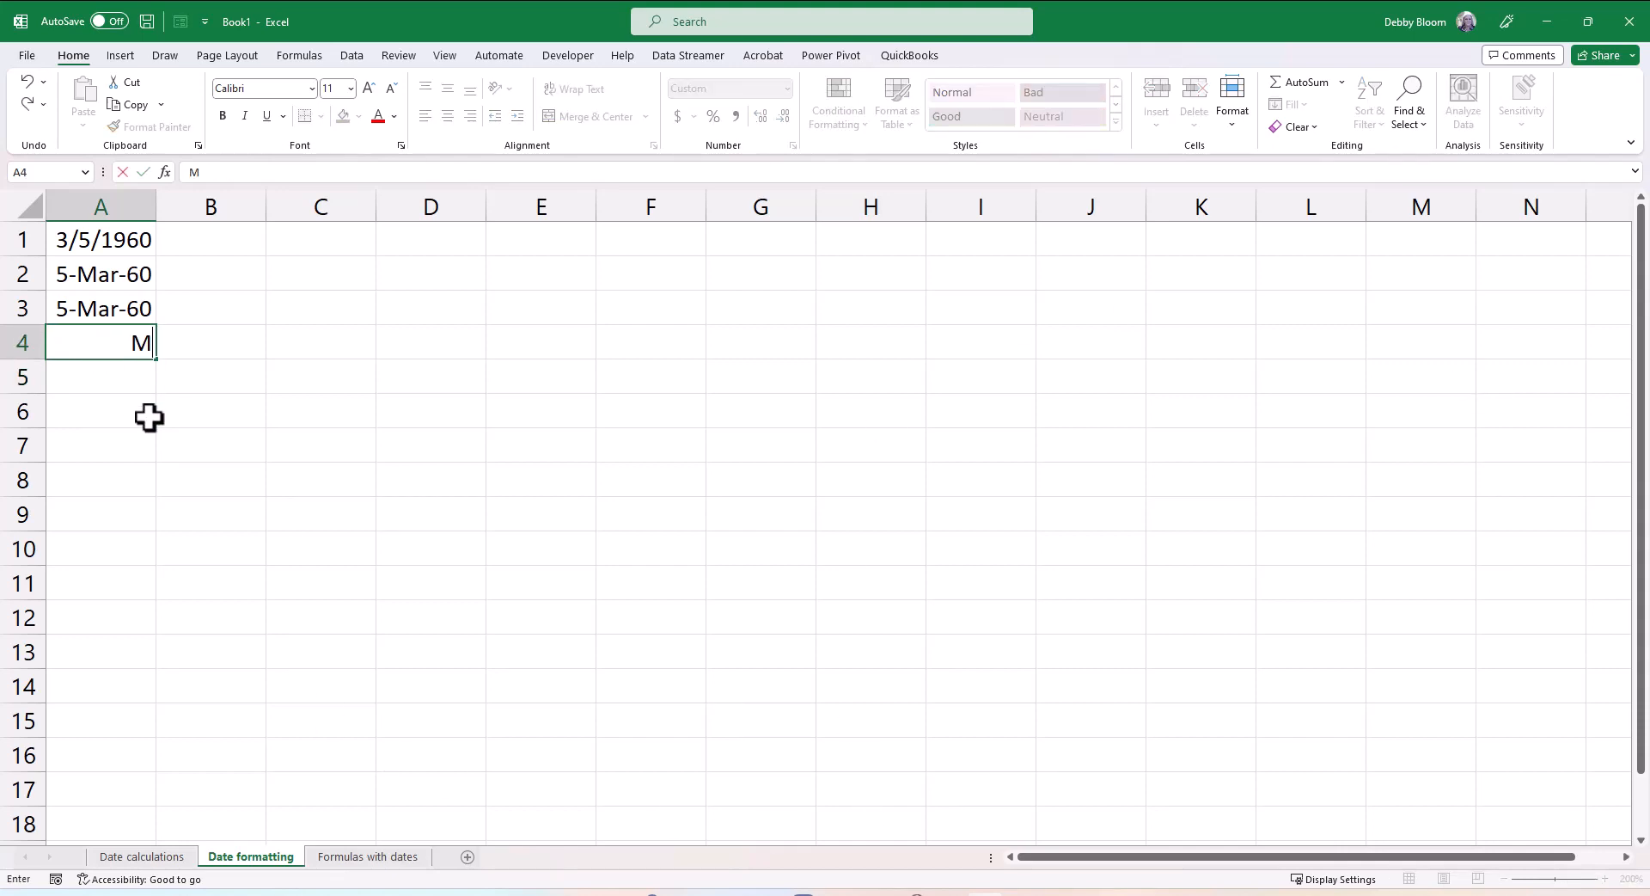
text(arch 5, 1960)
key(Return)
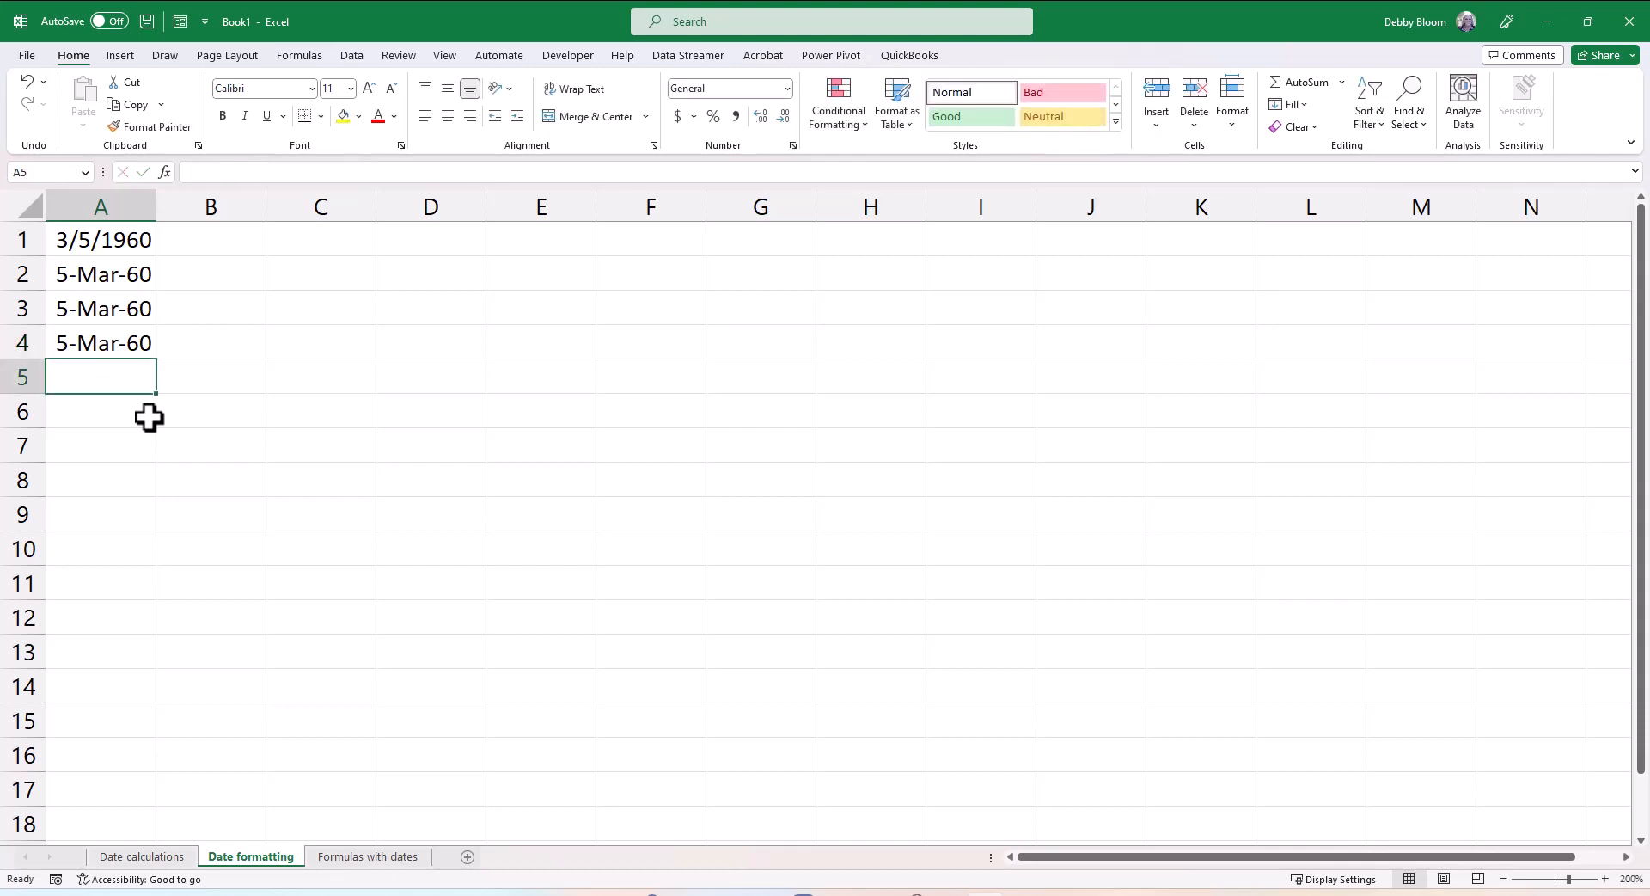
Format the date in cell A4 with the Date type March 14, 2012.
click(114, 343)
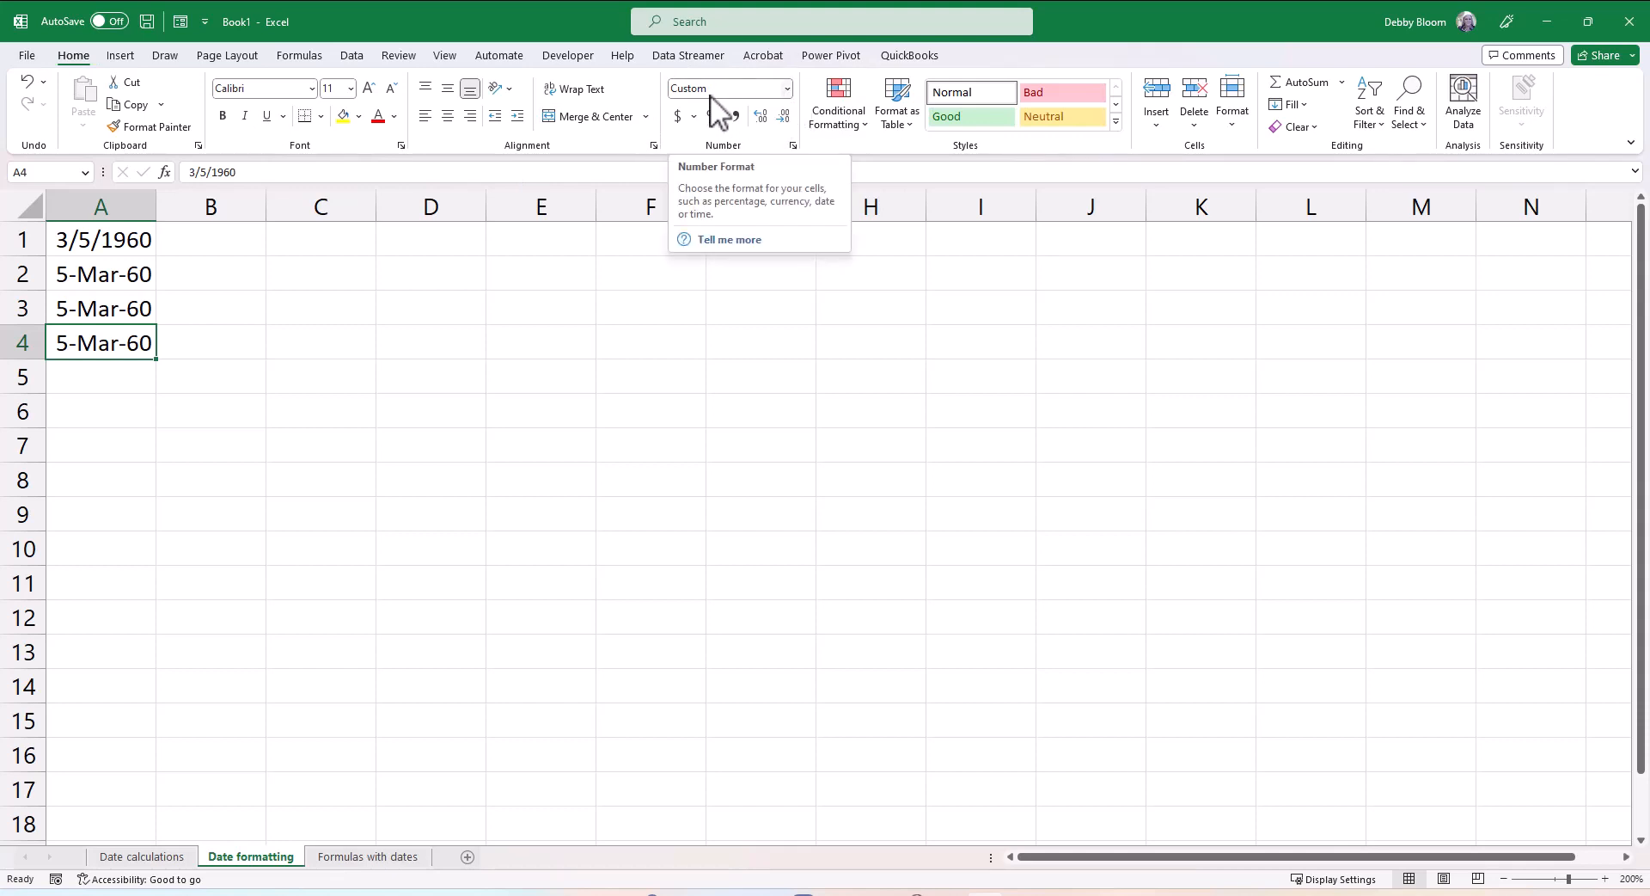
click(787, 89)
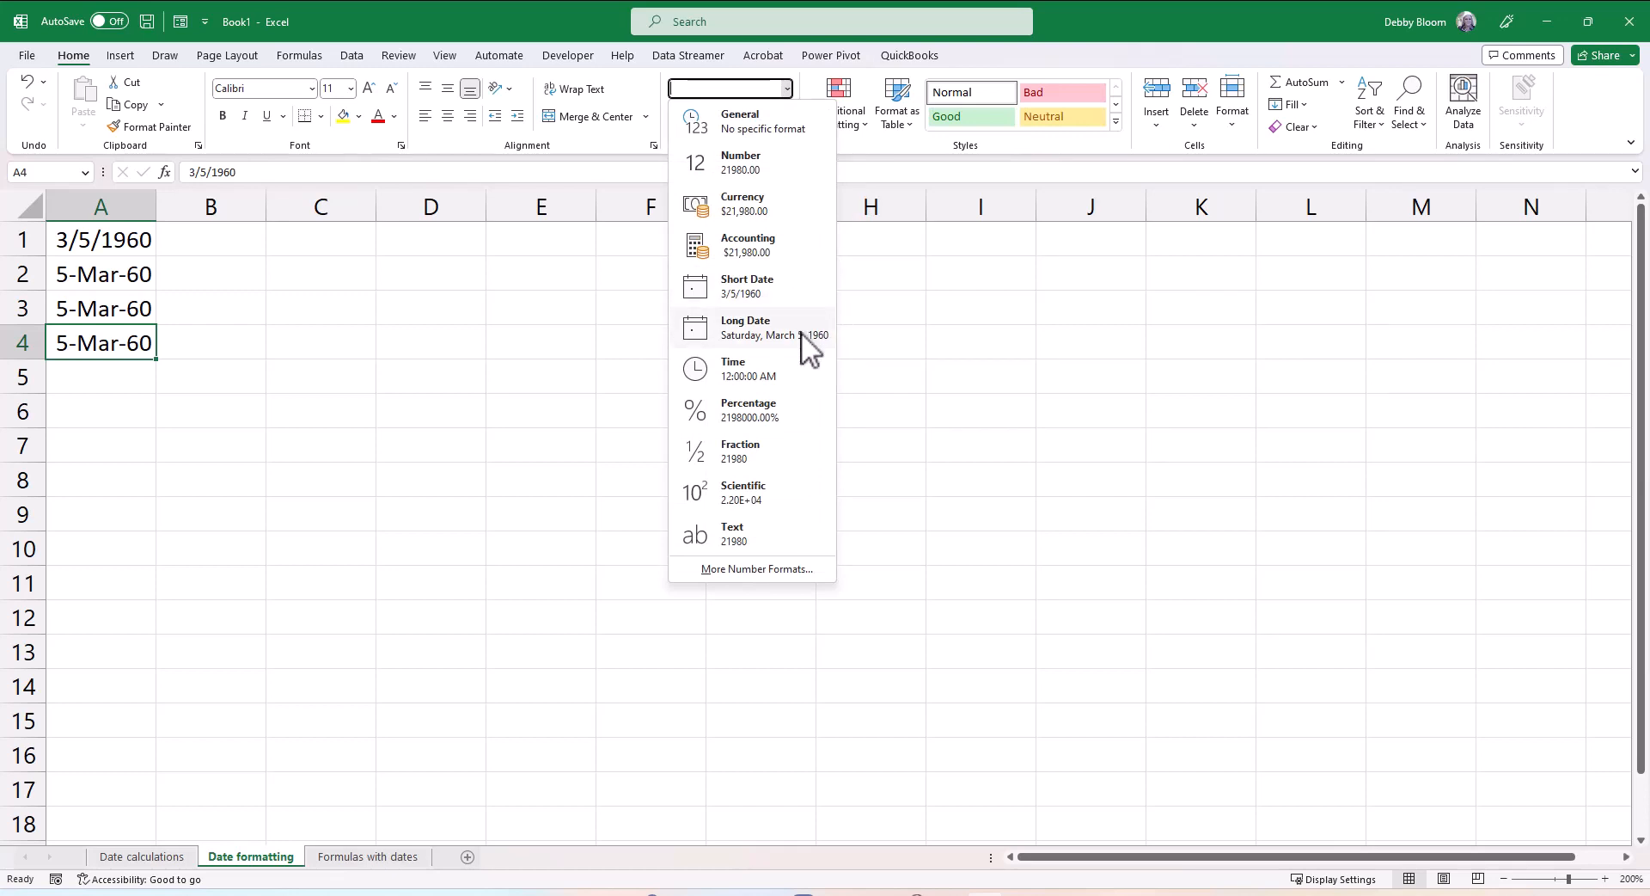
click(787, 86)
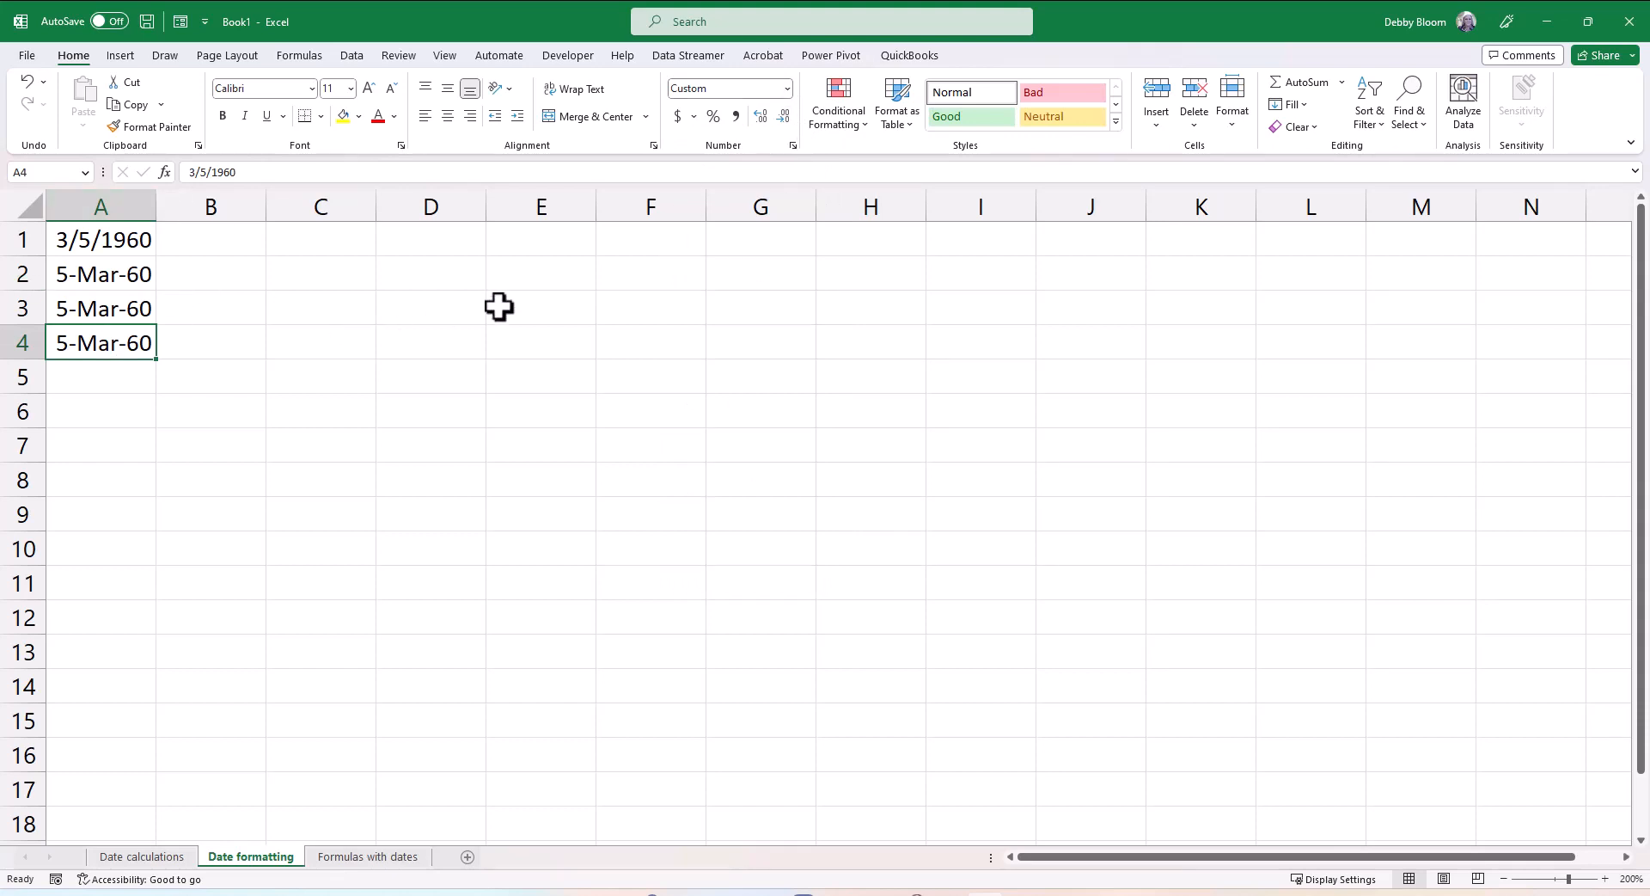
click(792, 144)
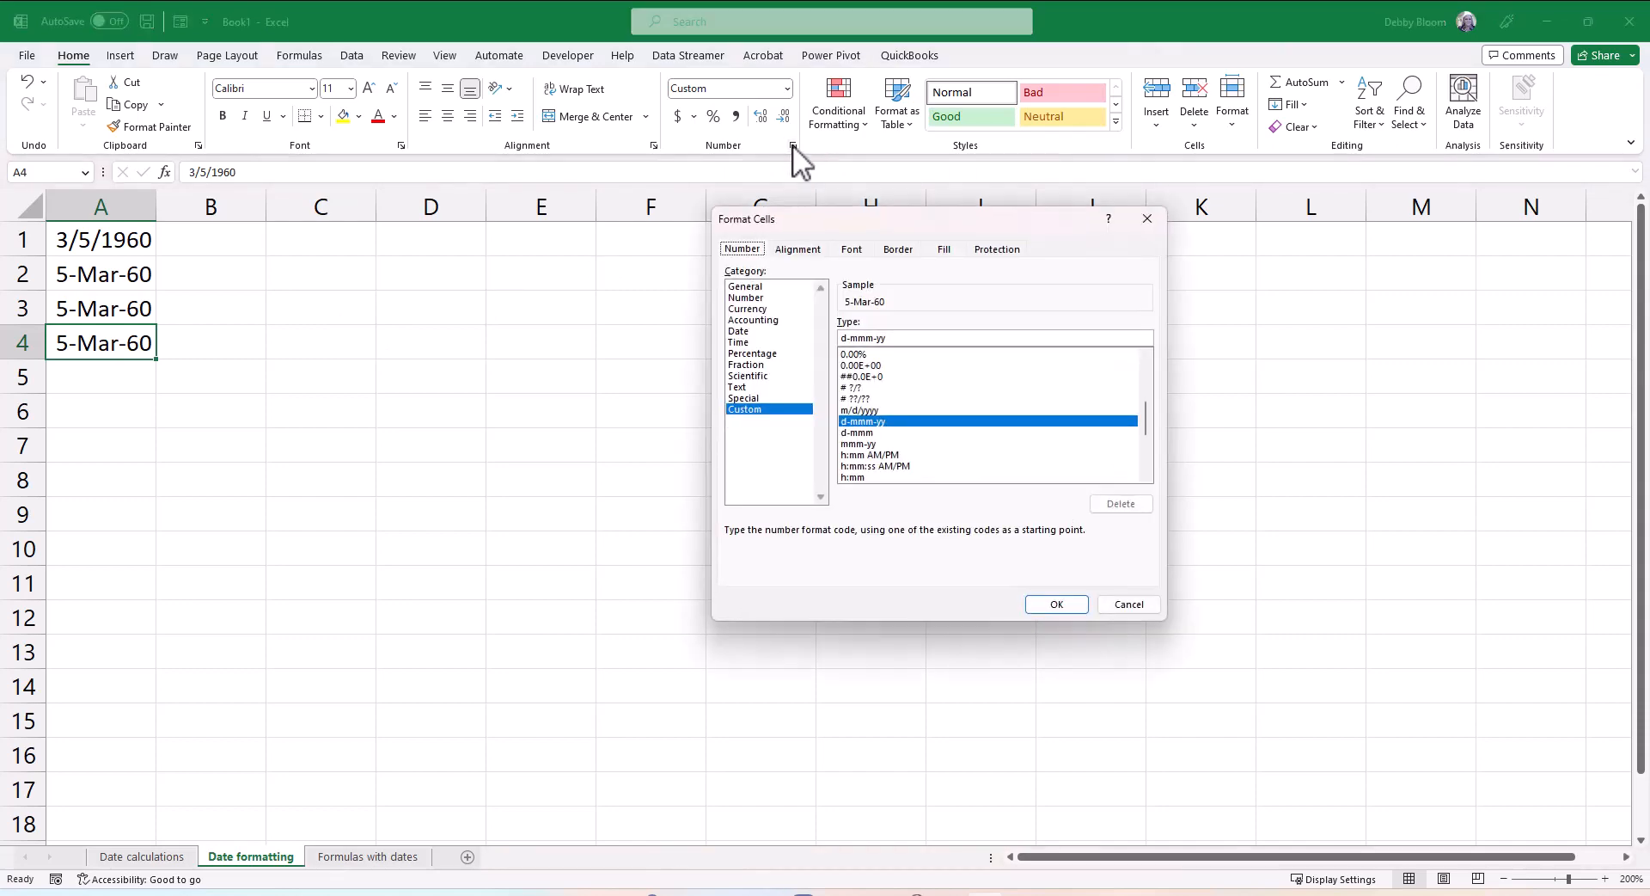
click(770, 332)
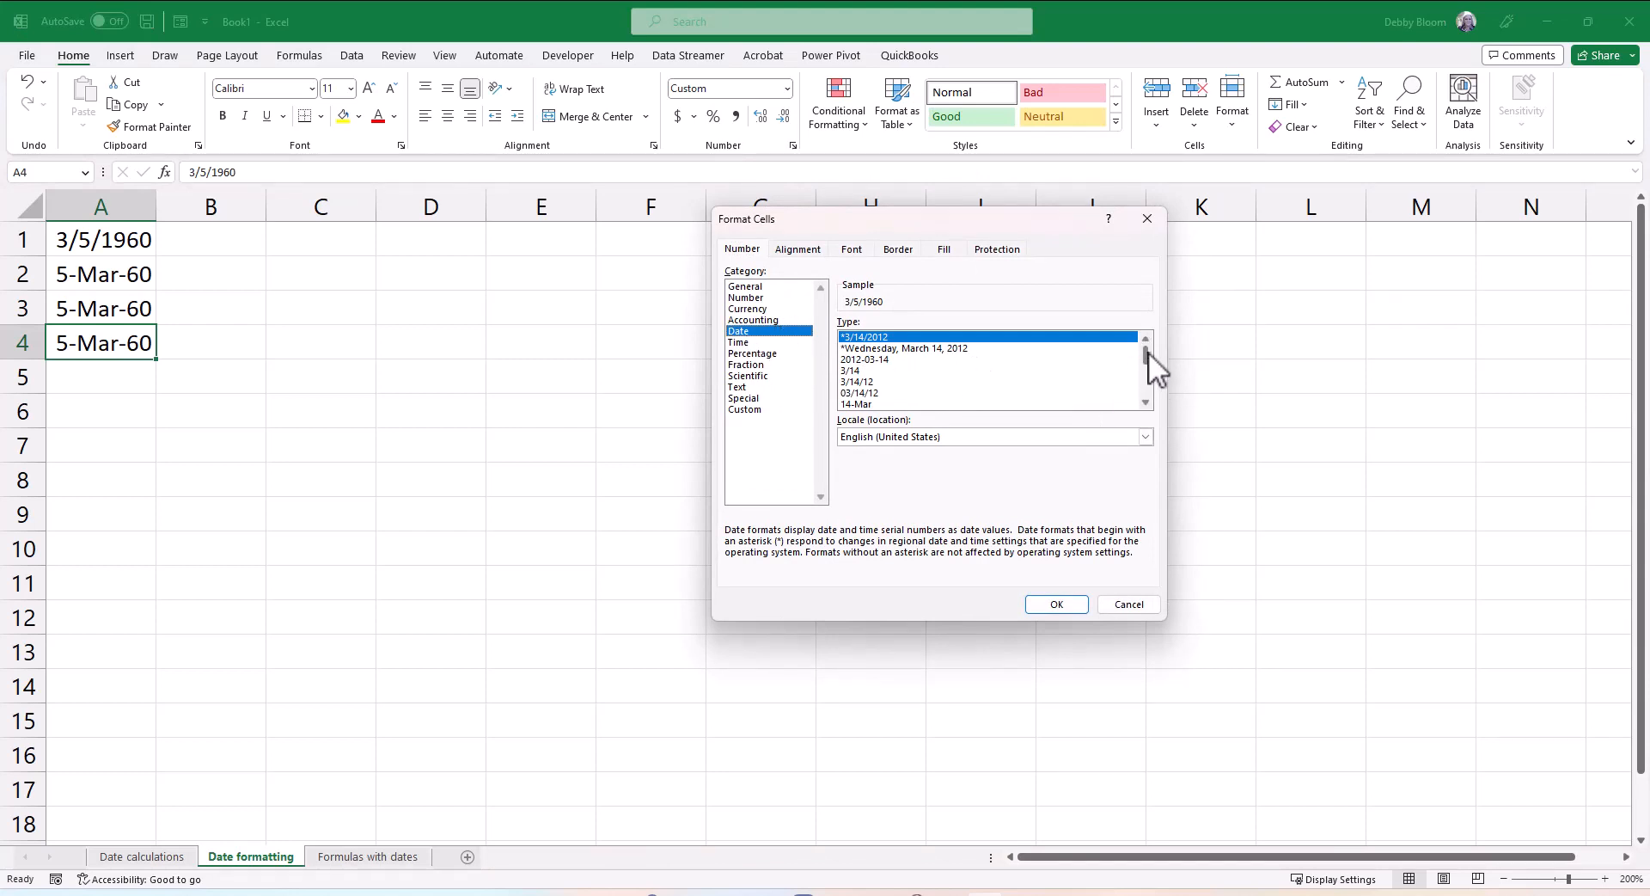
drag(1148, 353, 1153, 370)
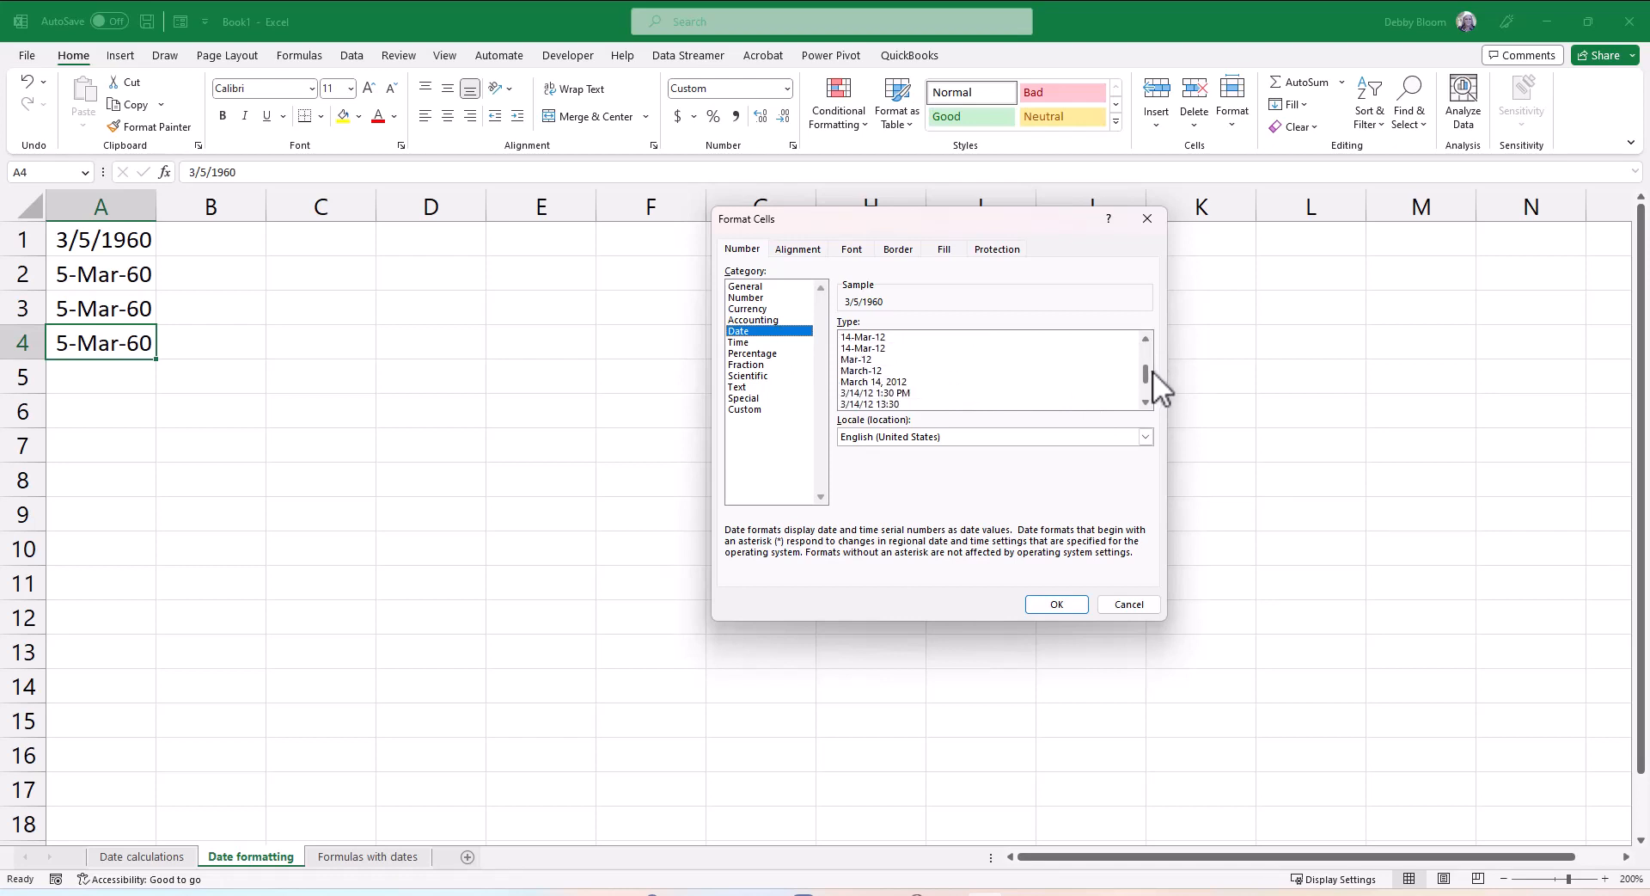
click(897, 380)
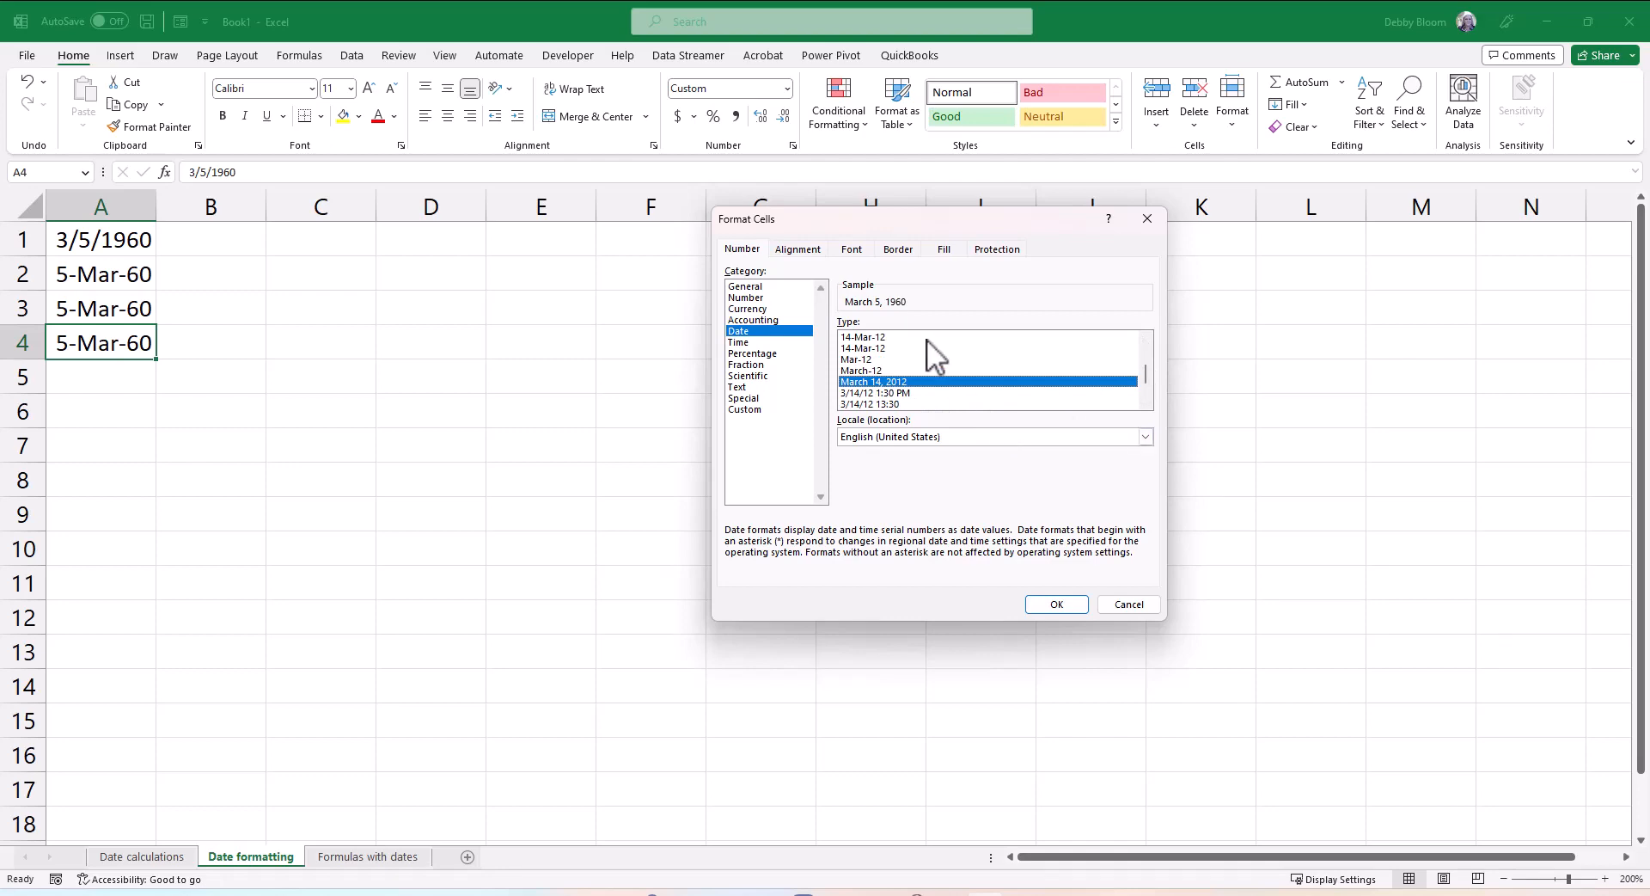
click(1061, 600)
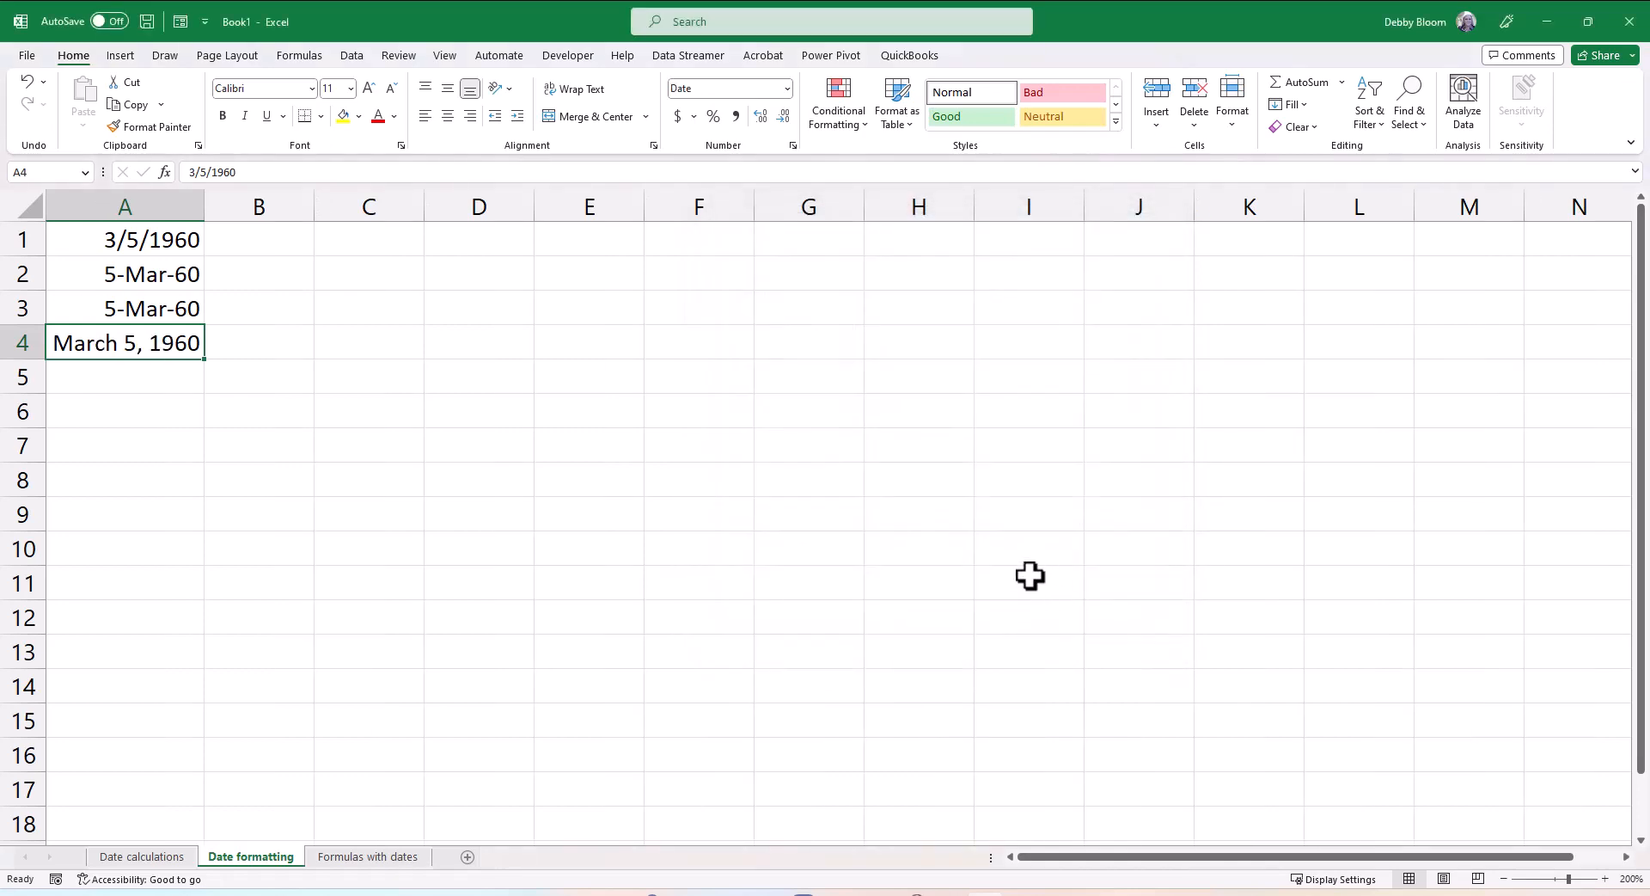
Format the date in cell A3 with the two-digit Date type 03/14/12.
click(200, 308)
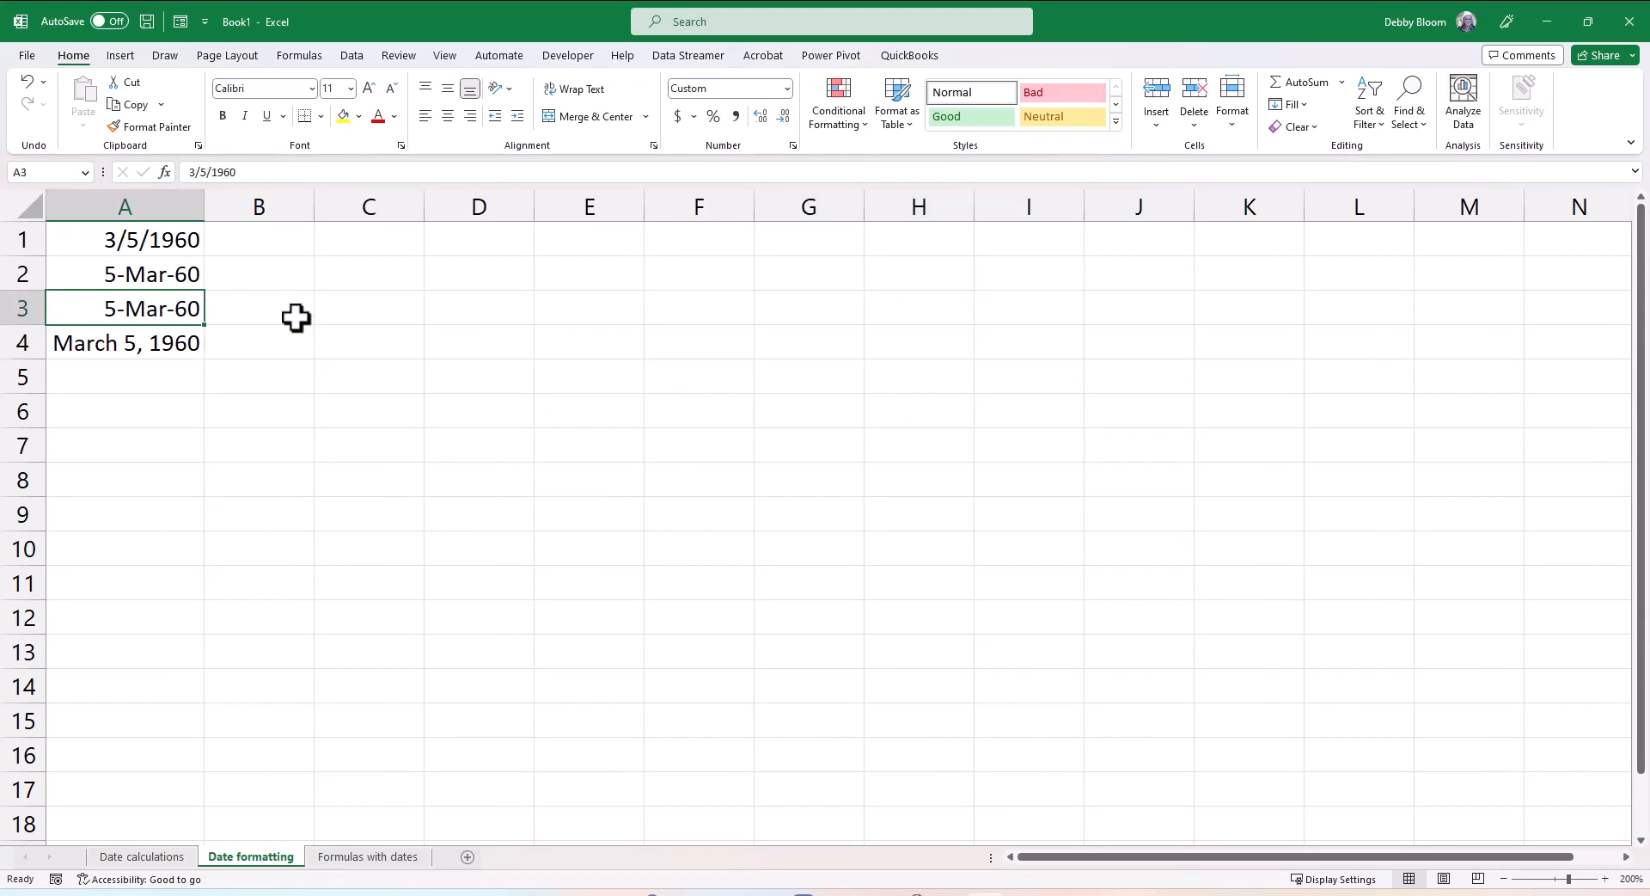
click(793, 145)
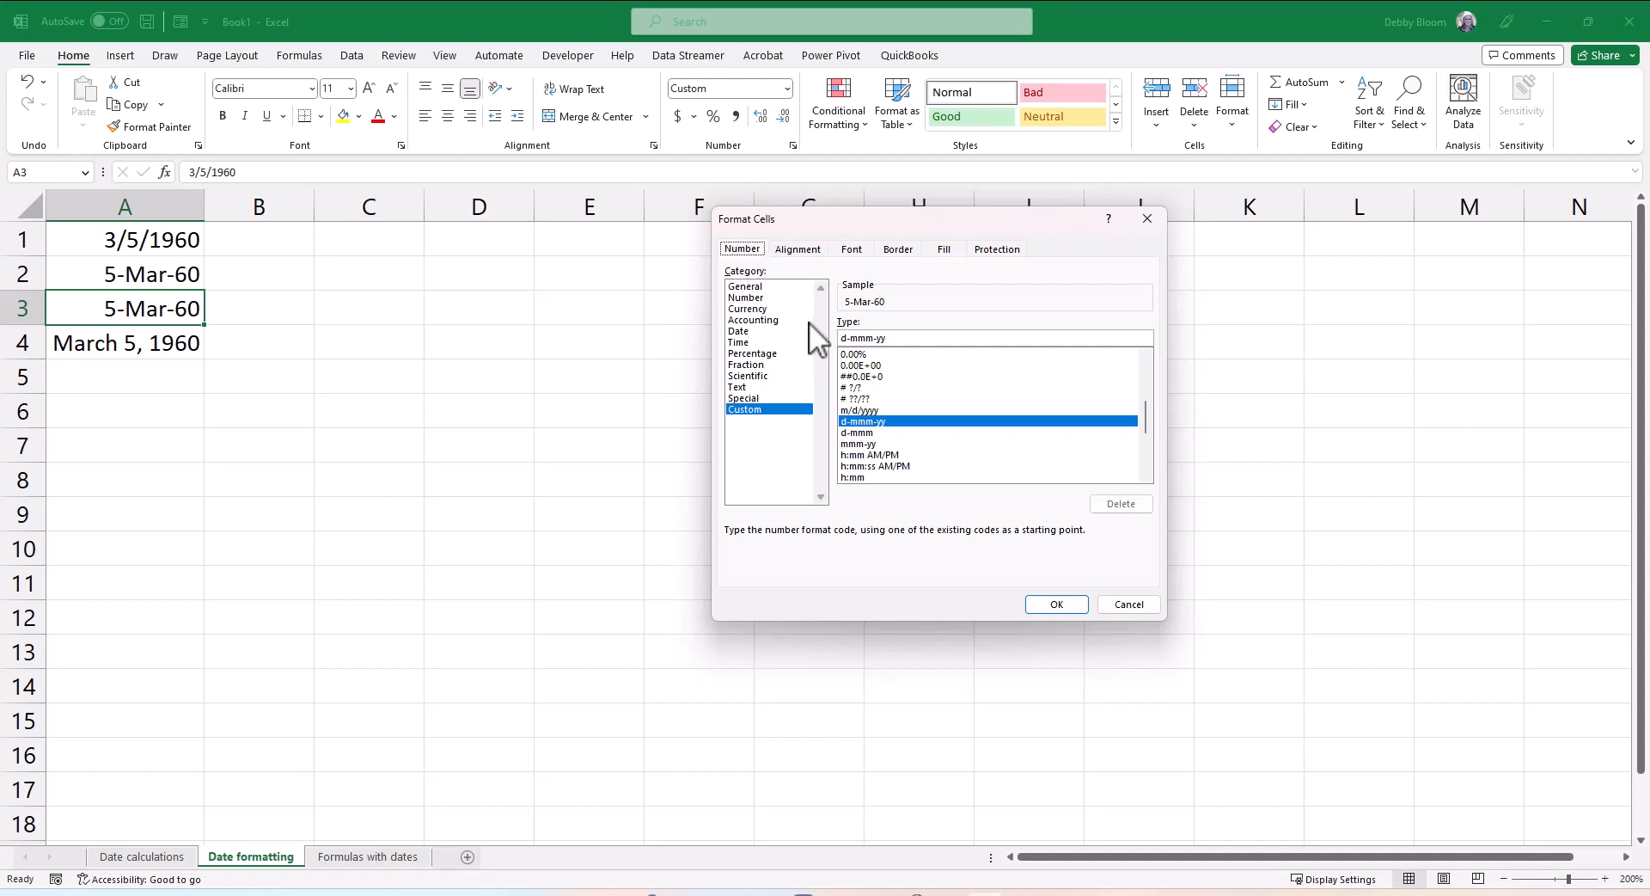
click(761, 334)
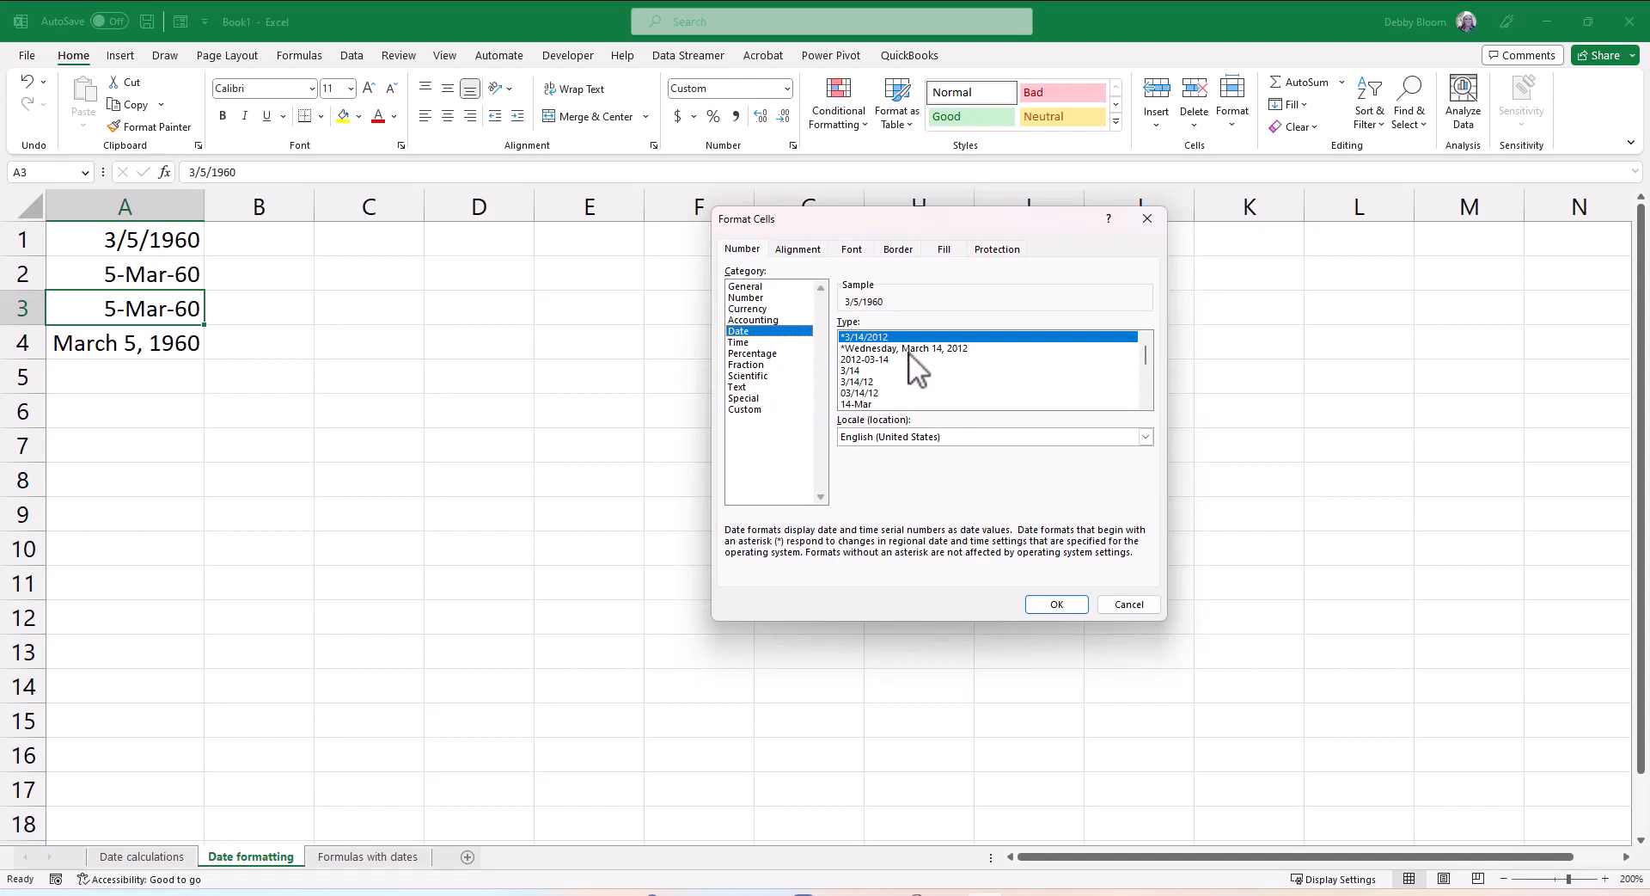
click(886, 392)
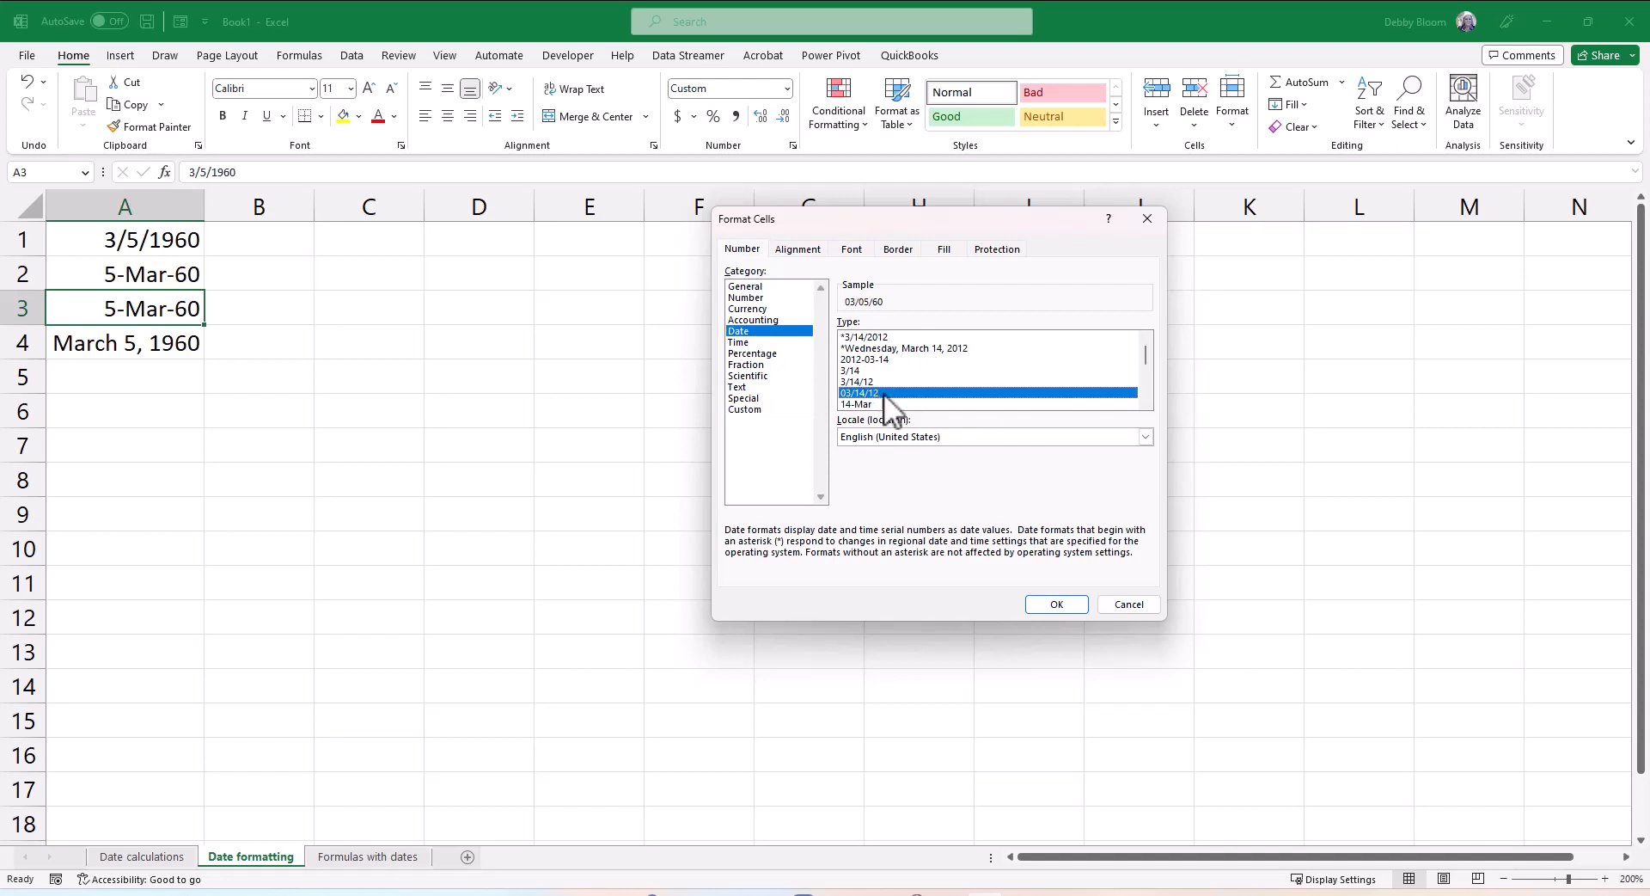
click(1050, 605)
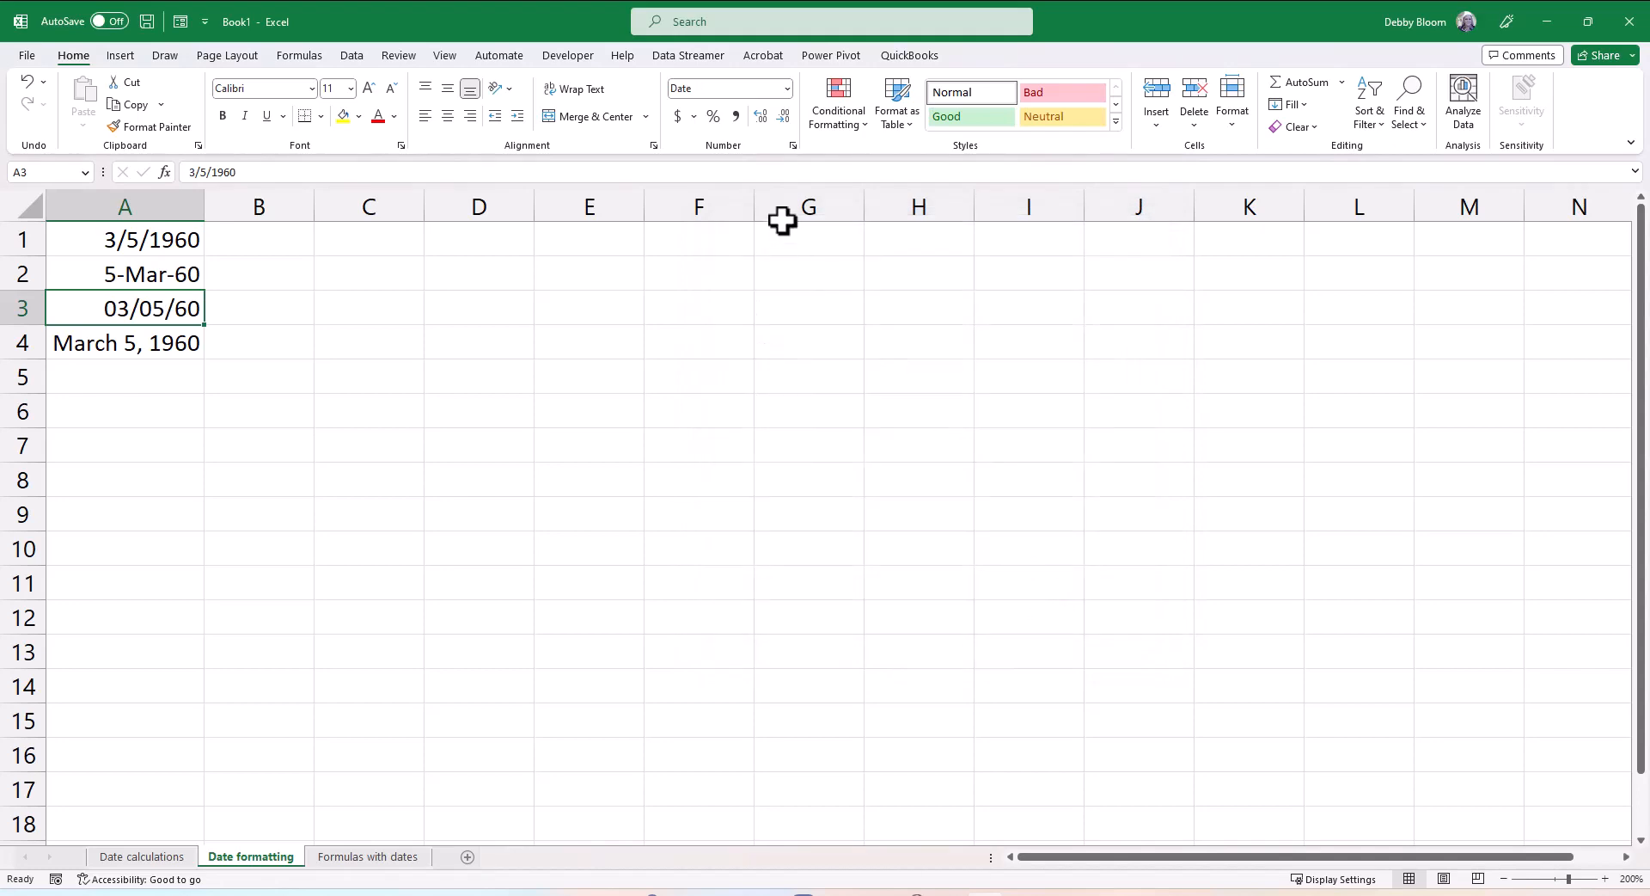
click(791, 143)
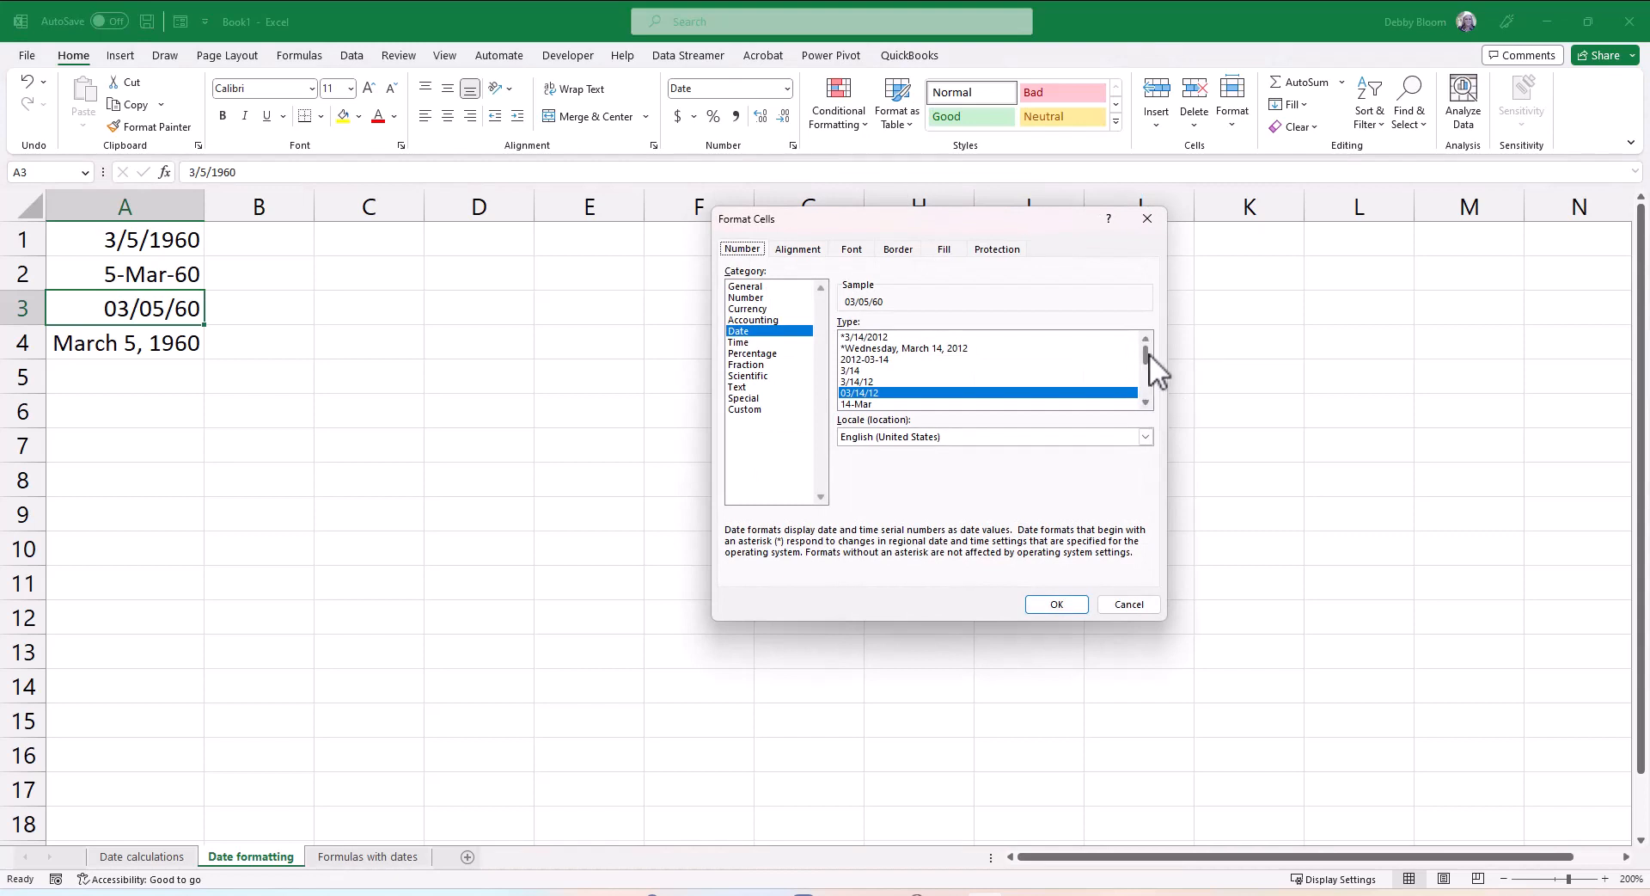
mouse_move(1148, 353)
mouse_down()
mouse_move(1147, 389)
mouse_move(1147, 339)
mouse_up()
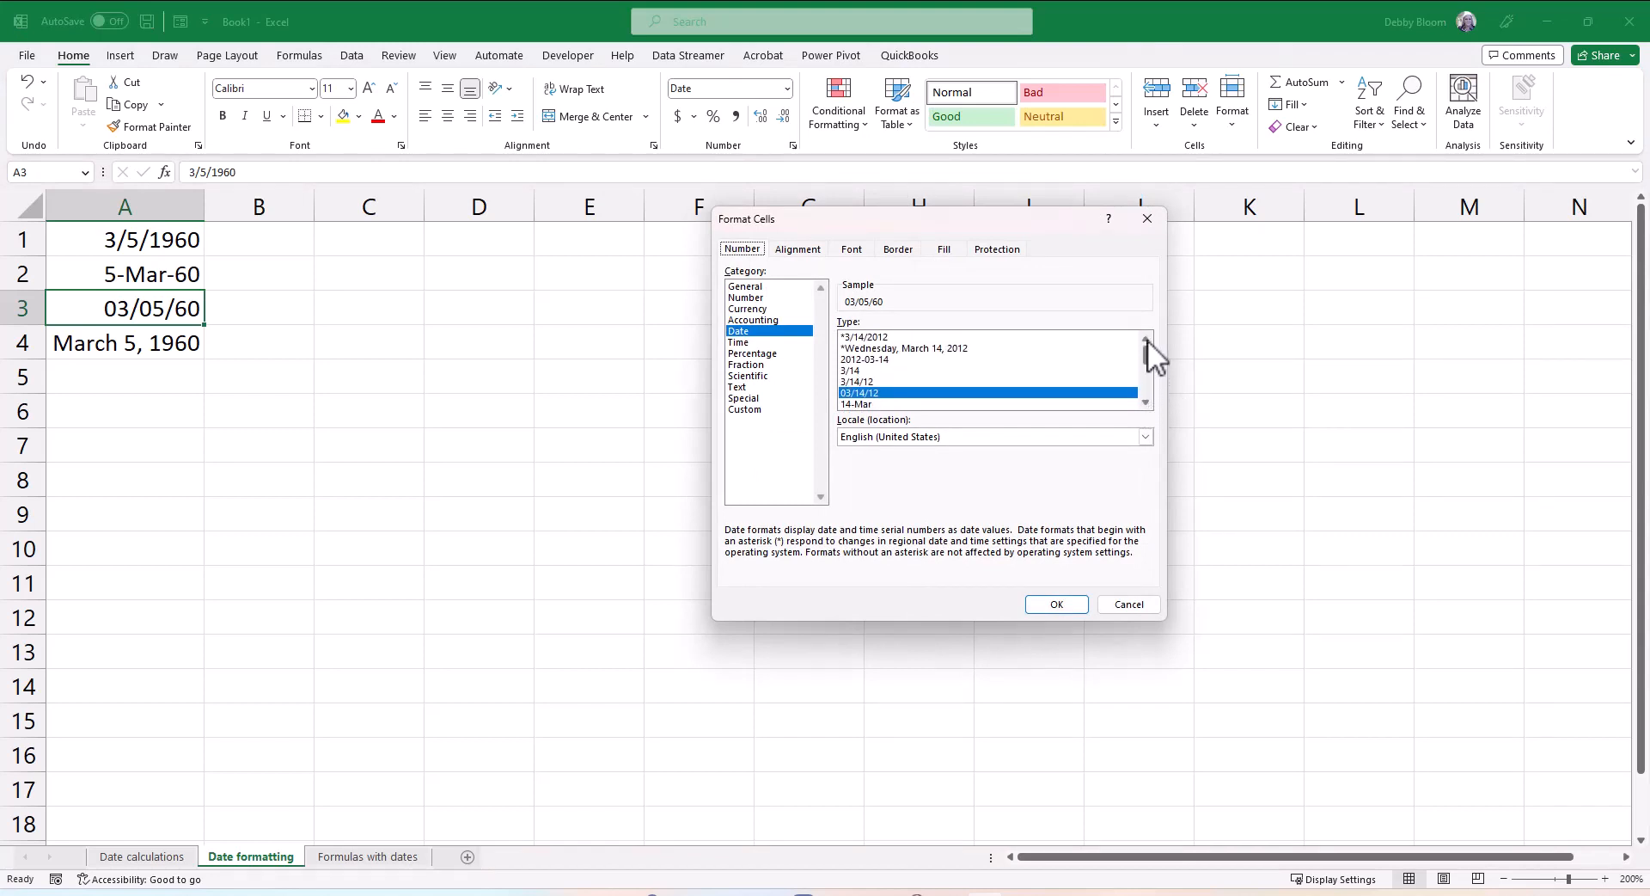
click(1121, 602)
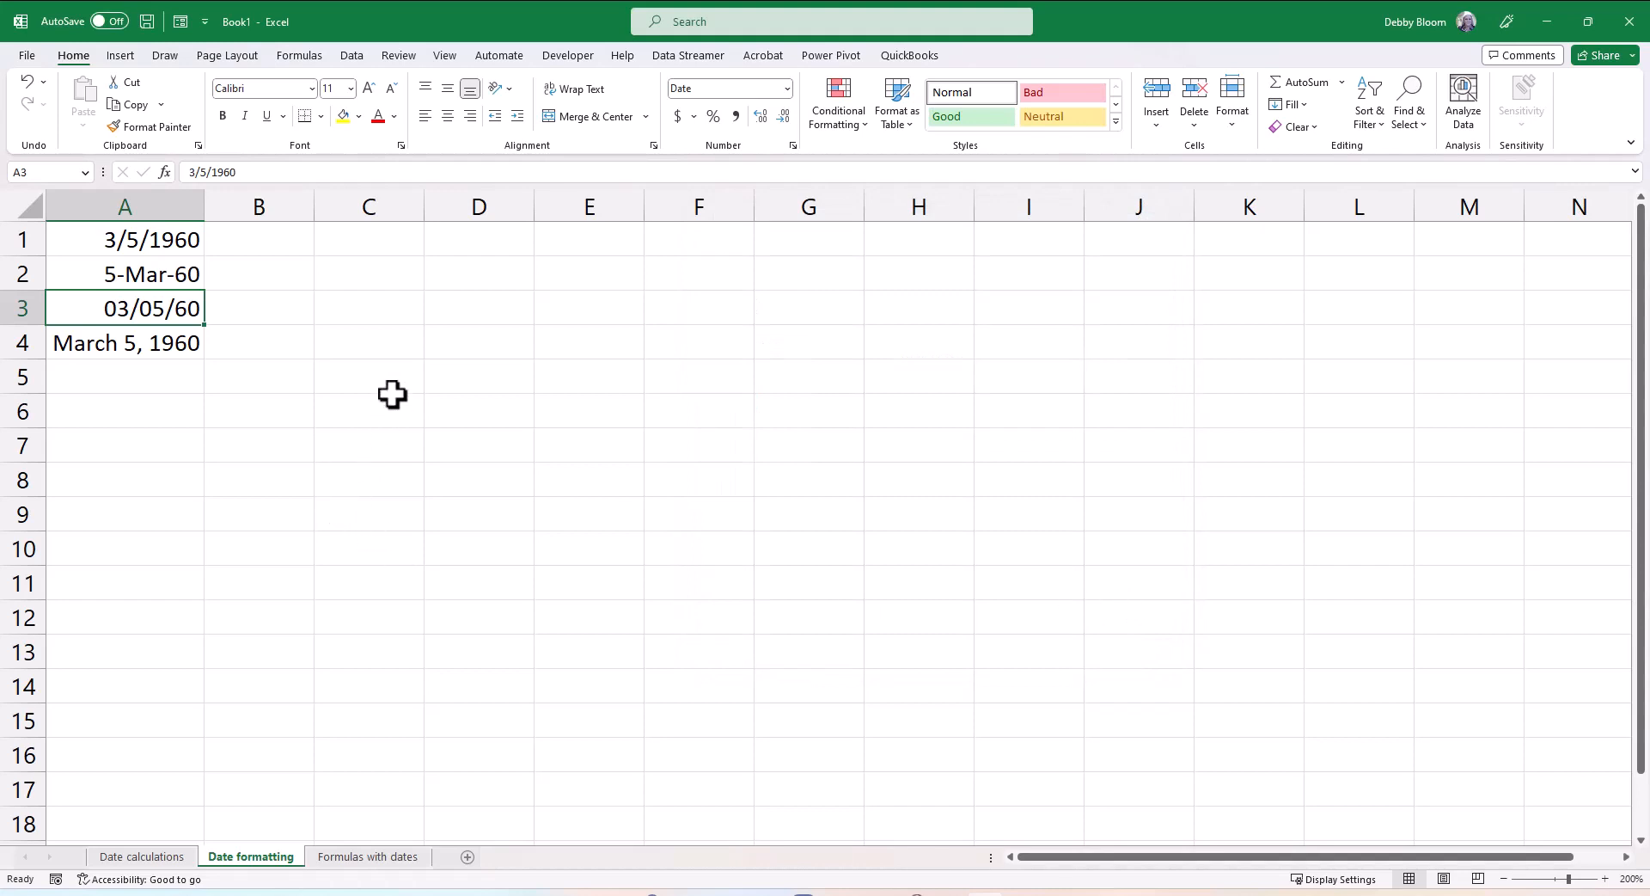
Enter the day code d in cell D1 with the explanation "third = 3, 14th = 14" in E1.
click(462, 239)
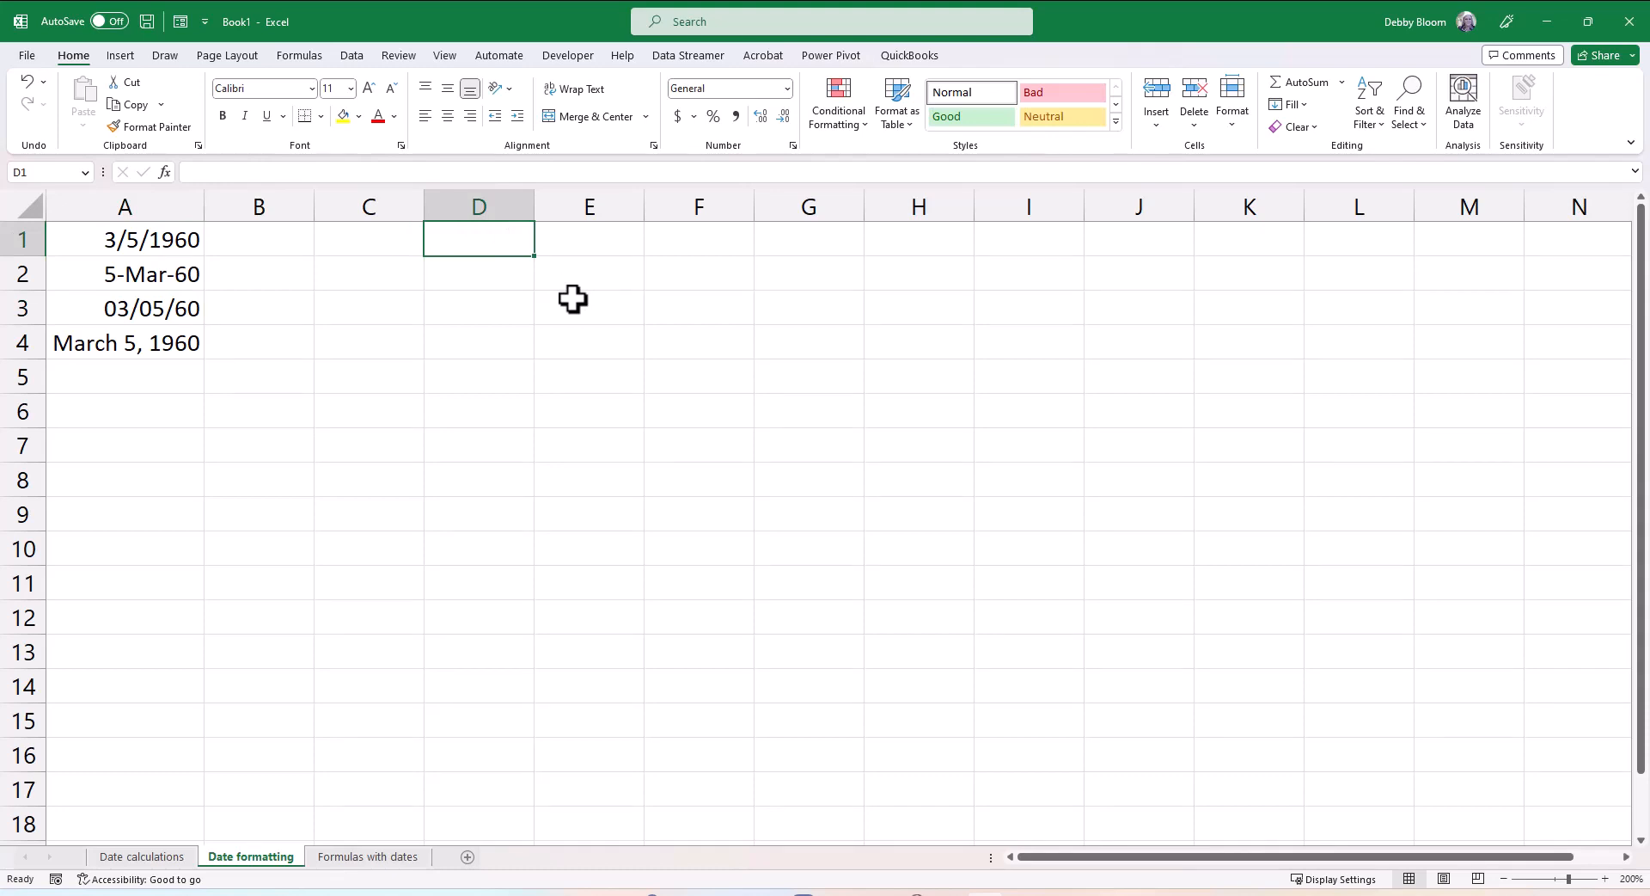
text(d)
key(Tab)
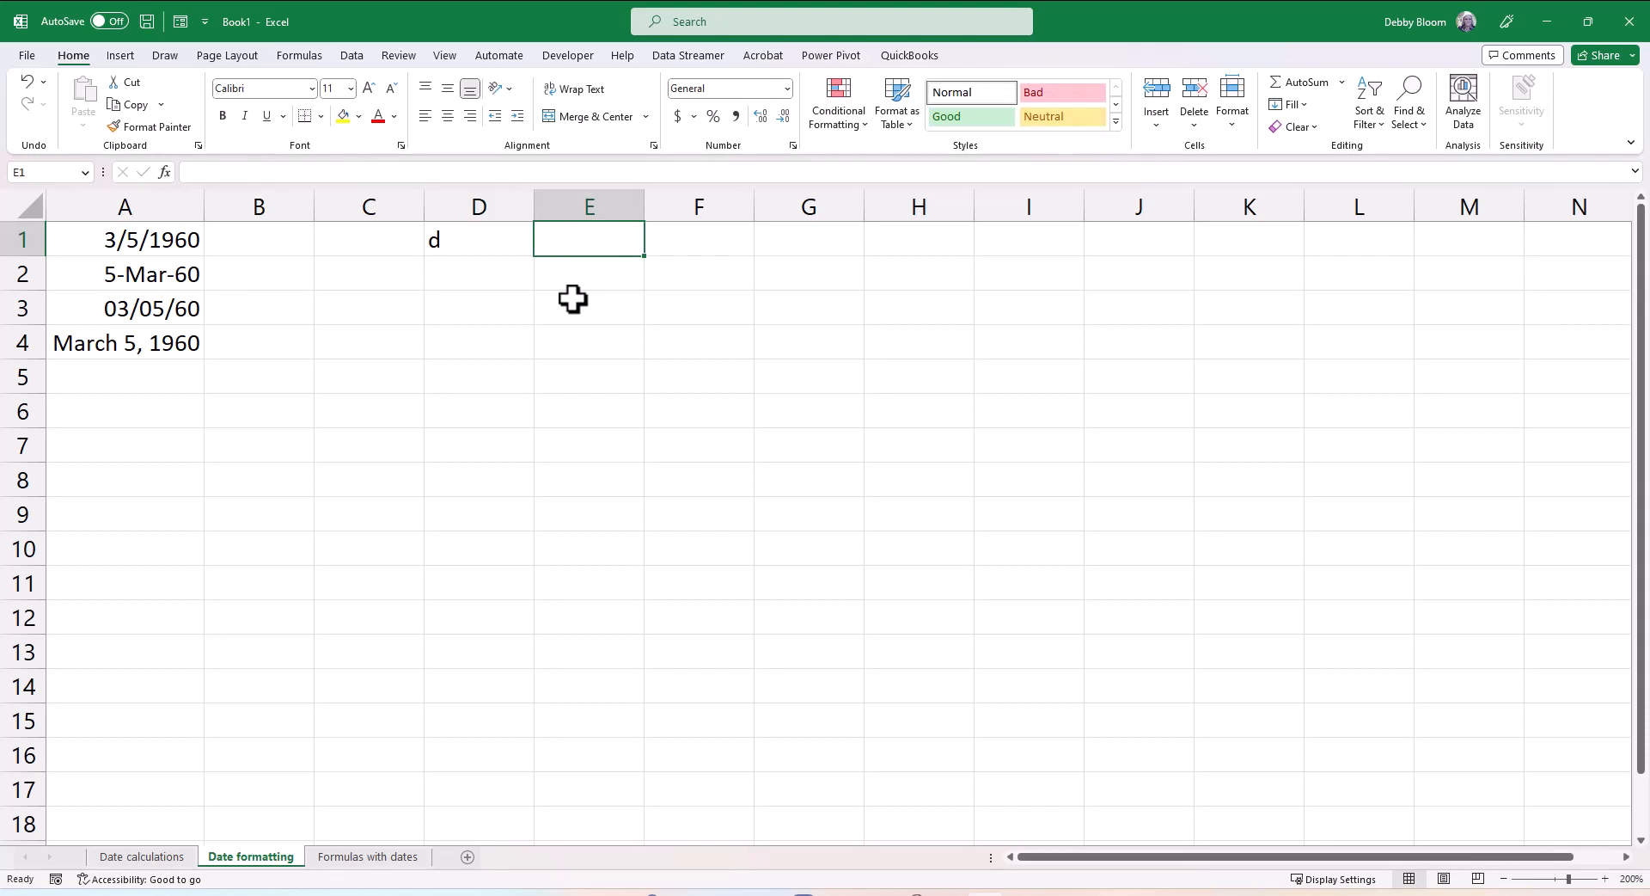
text(third =)
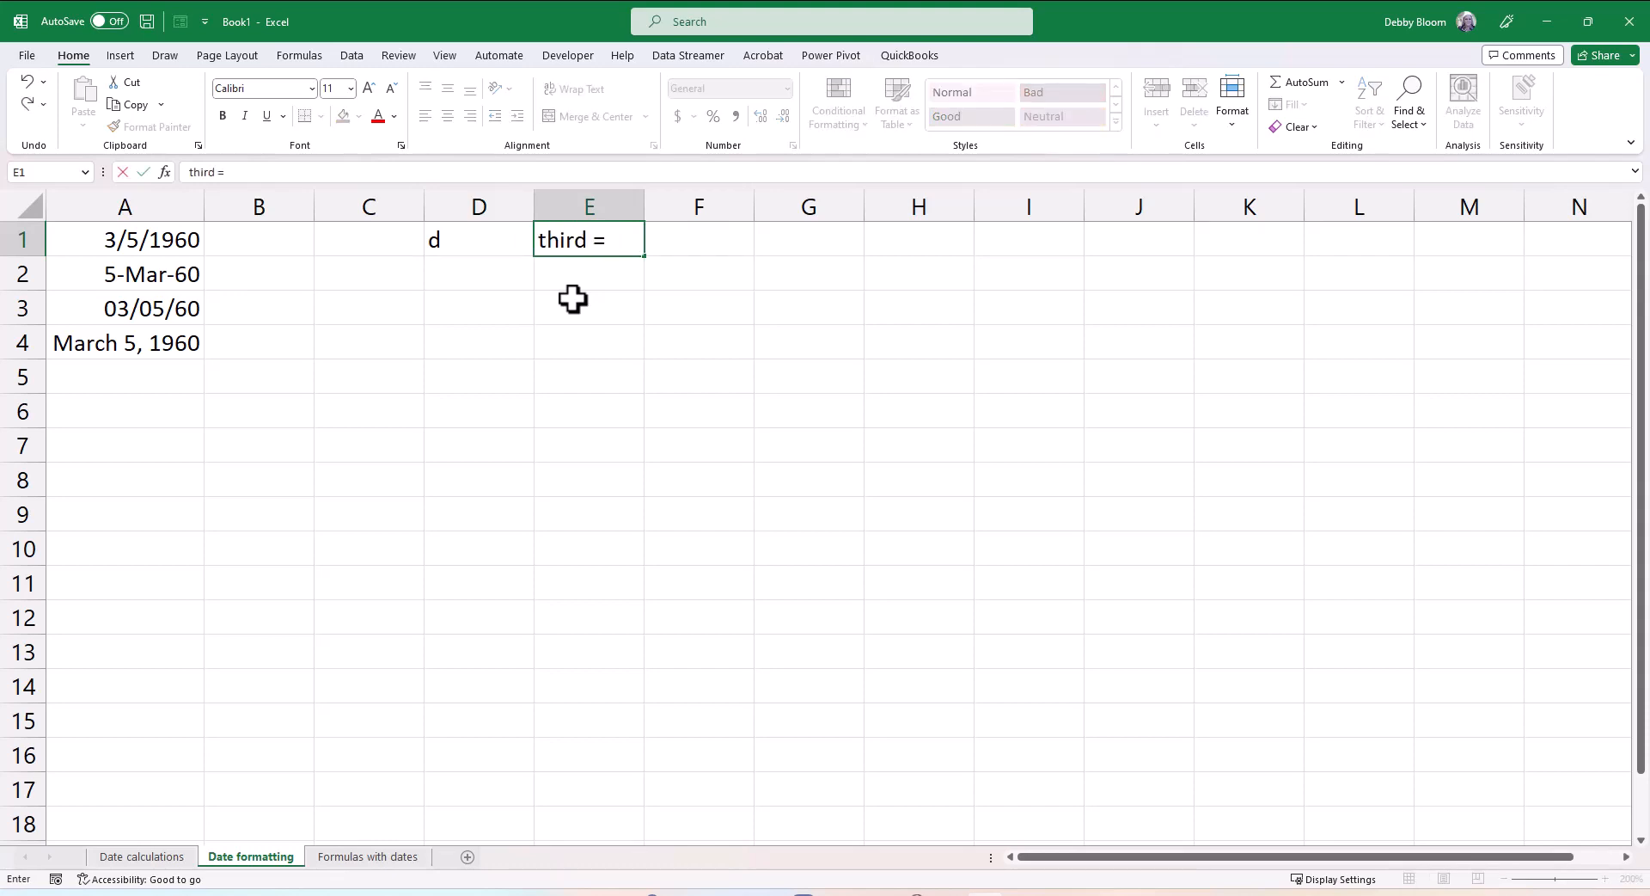
text( 3, 14th = 14)
key(Return)
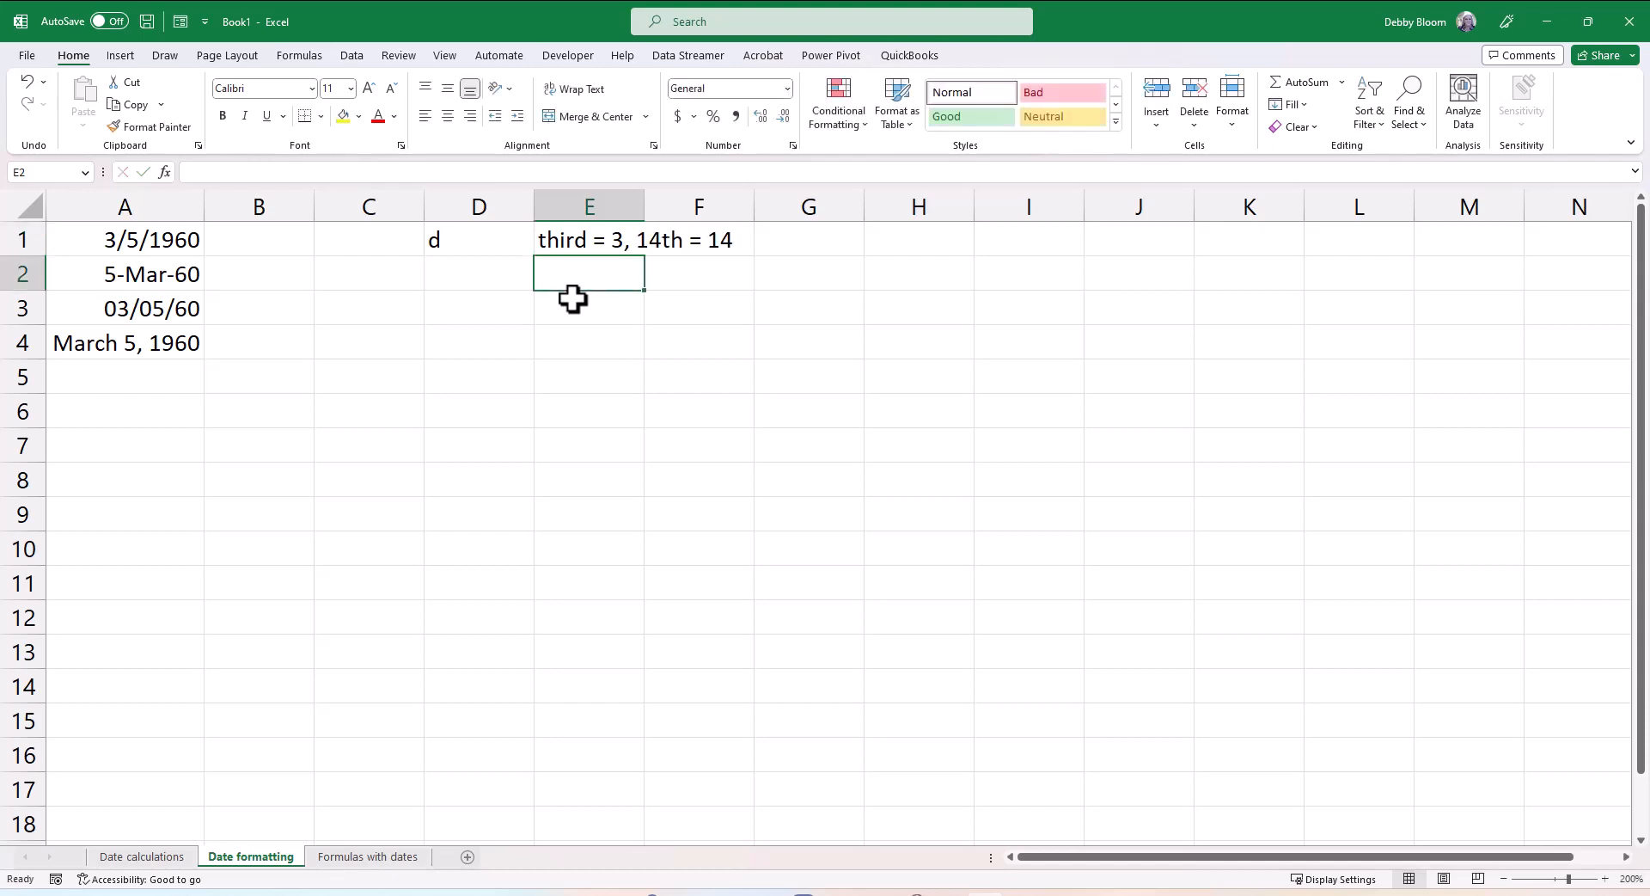
Enter the day code dd in cell D2 with the explanation "third = 03" in E2.
key(Left)
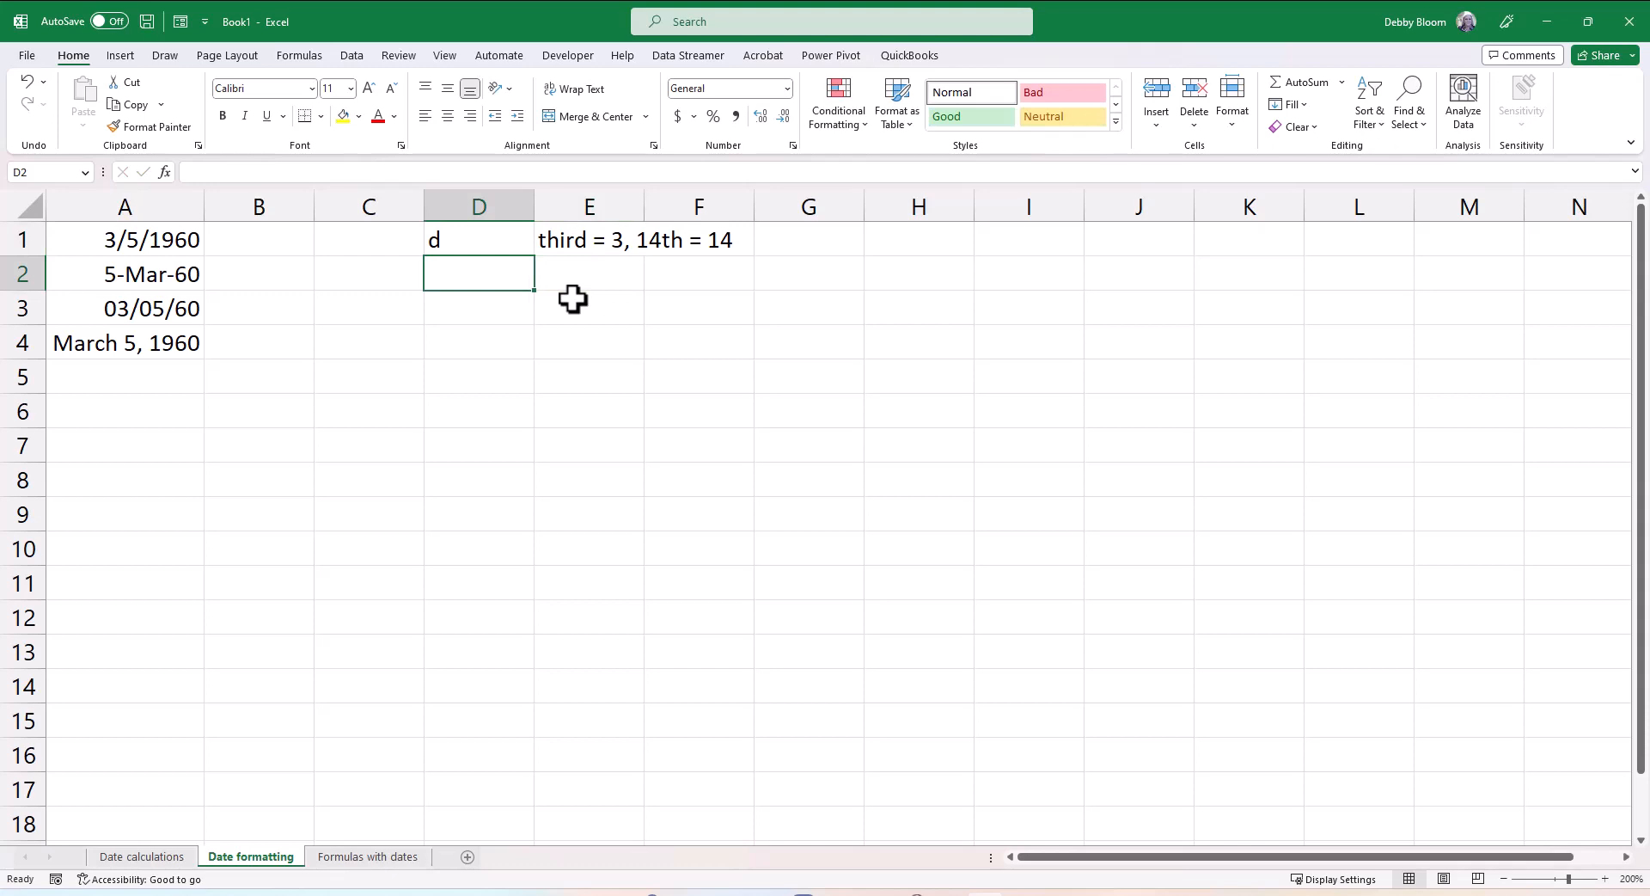
text(dd)
key(Tab)
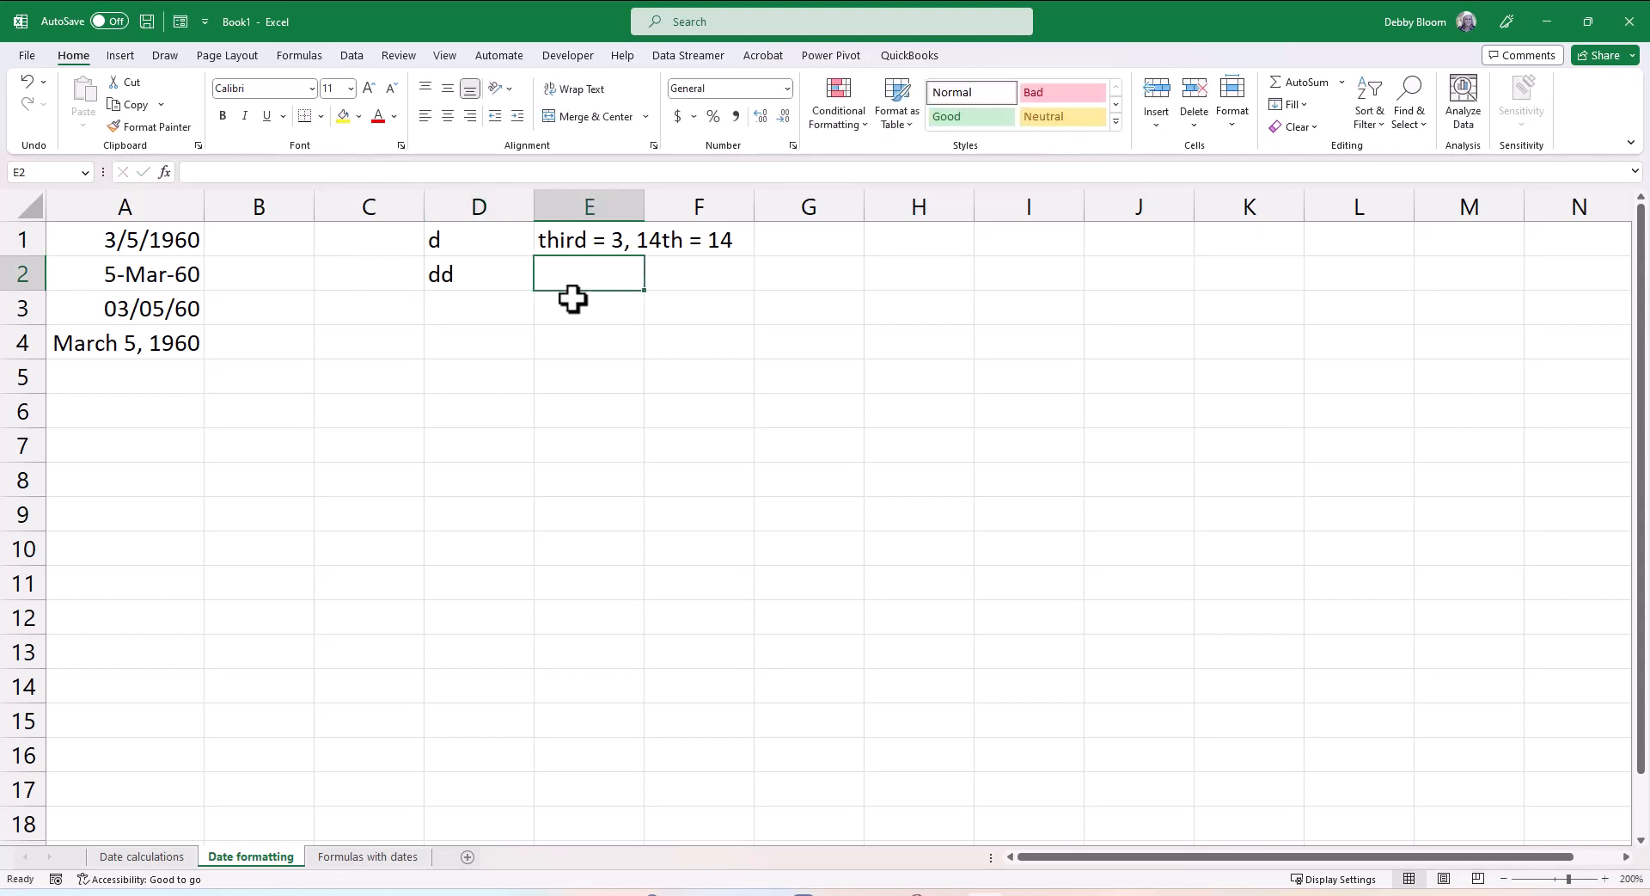
text(thirds)
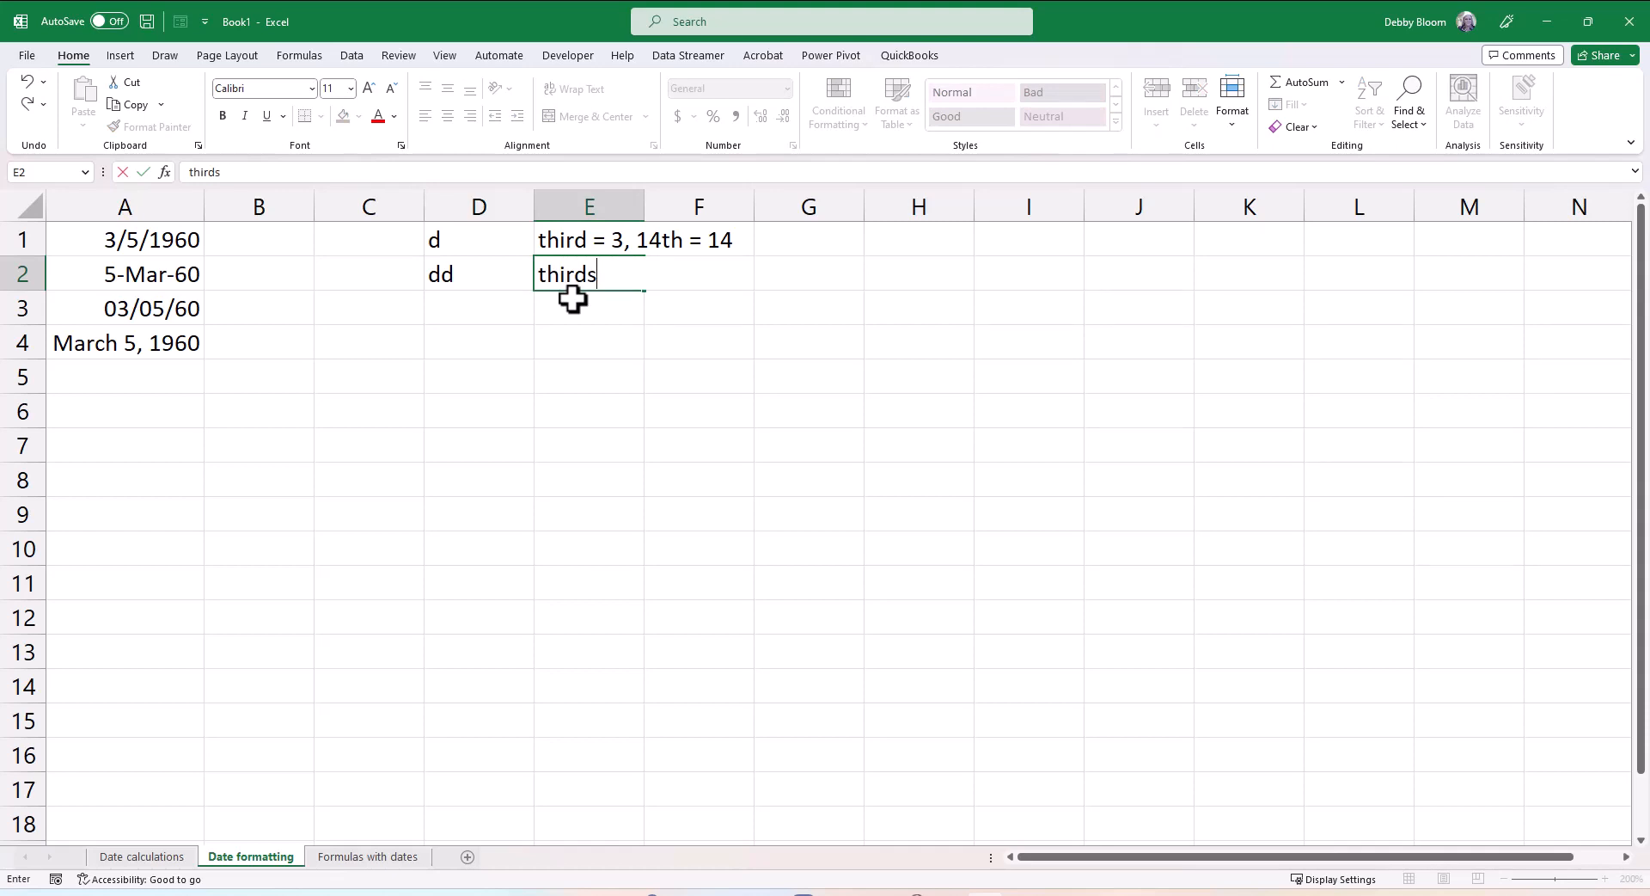
key(BackSpace)
text(= 03)
key(Return)
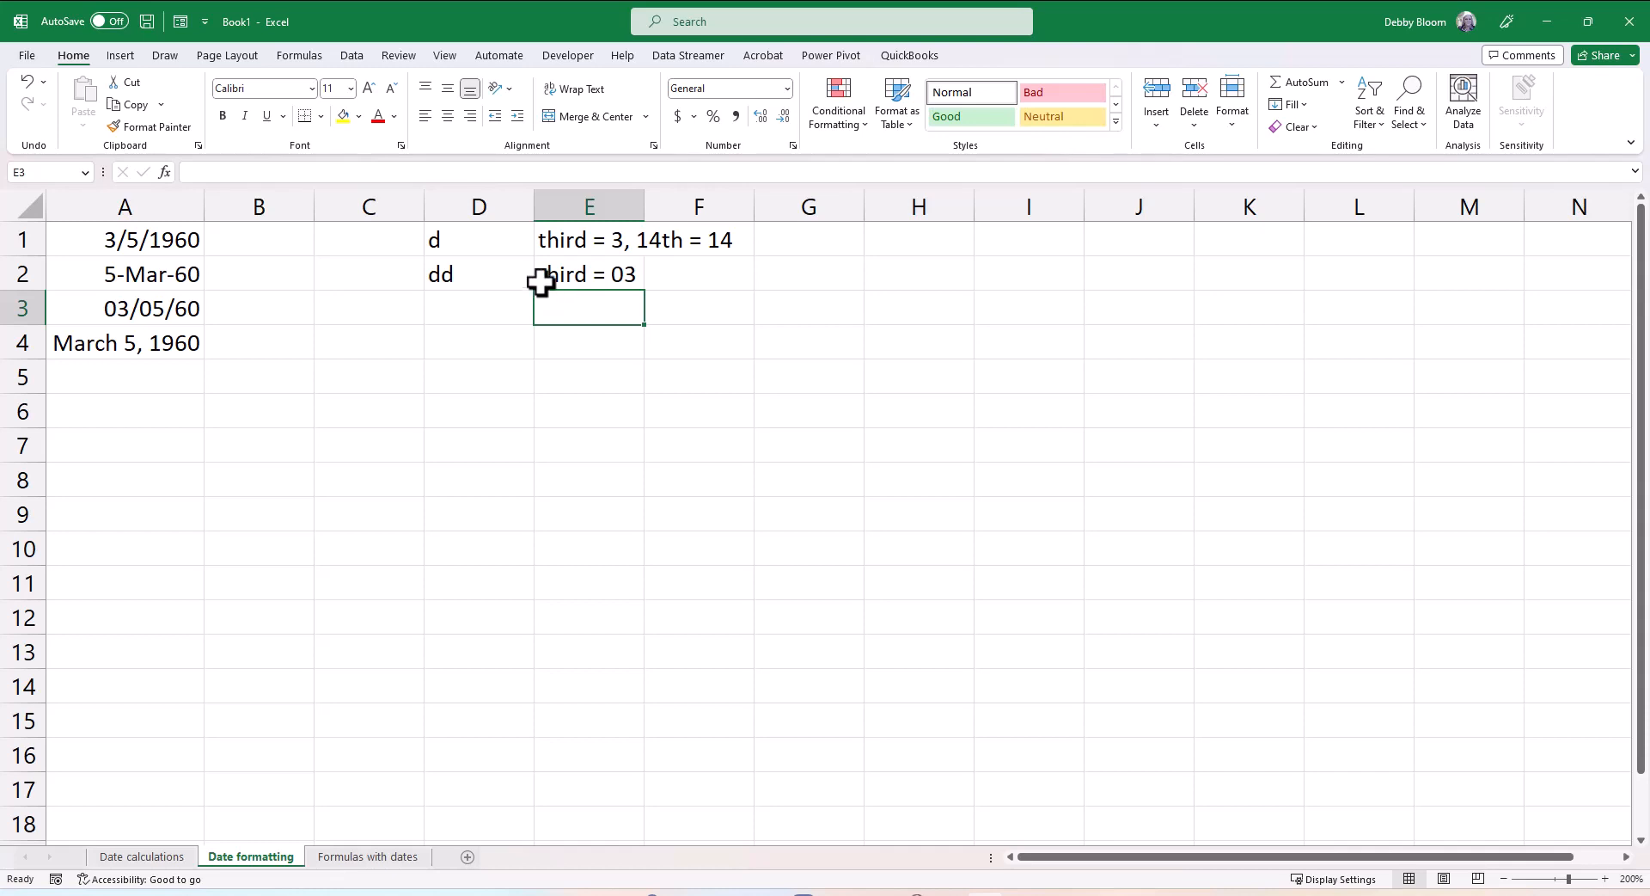
Enter the month code m in cell D4 with the explanation "February = 2, November = 11" in E4.
click(501, 347)
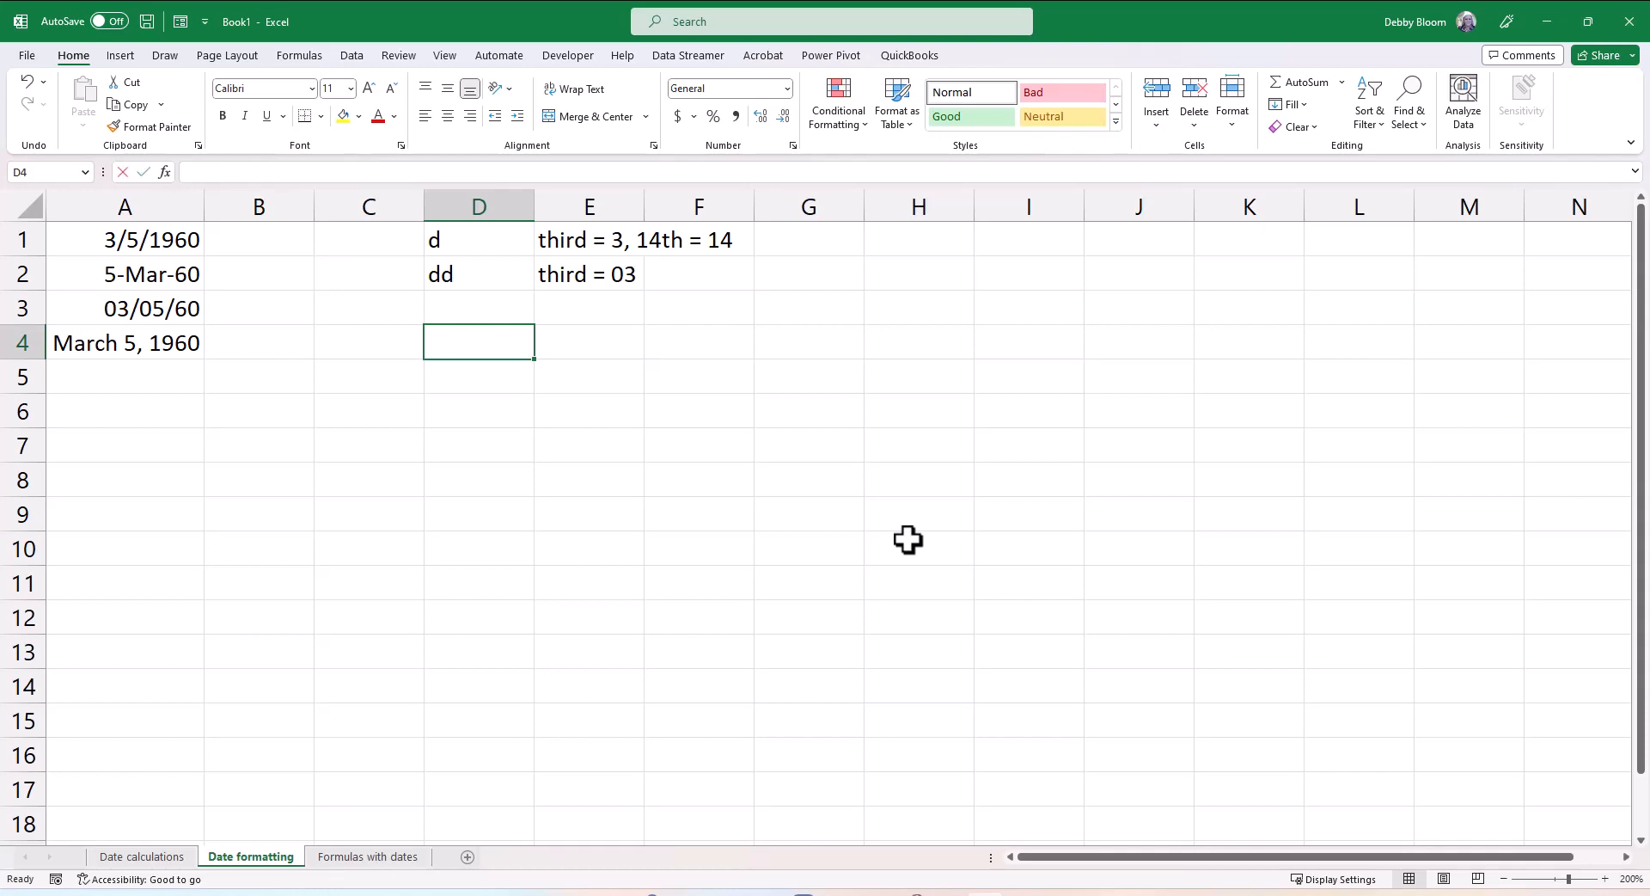
text(m)
key(Tab)
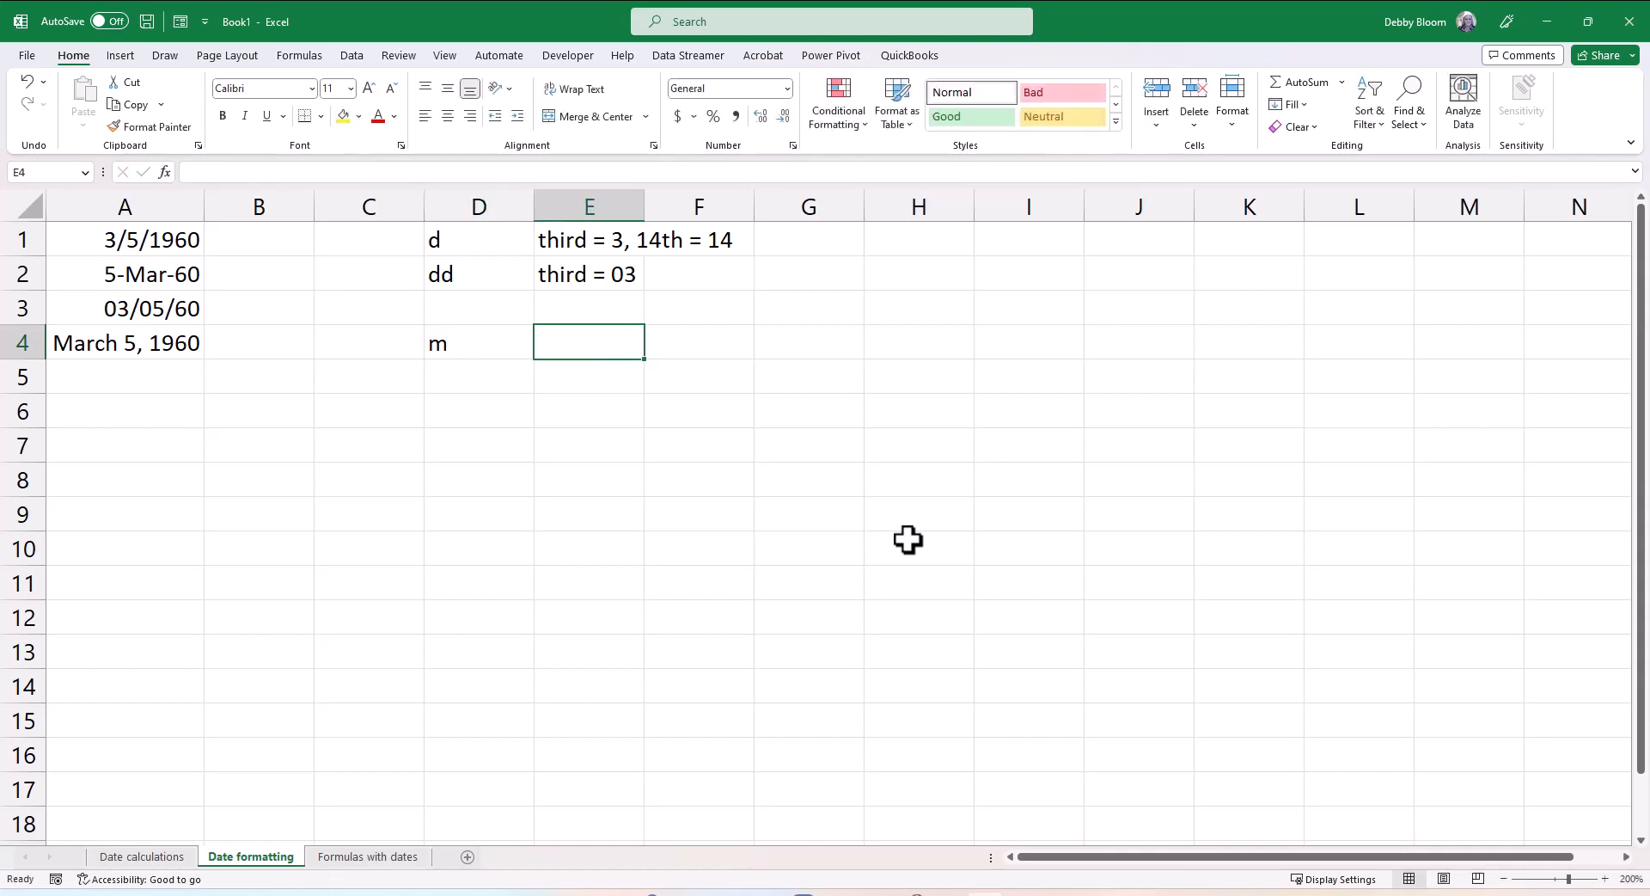
text(Febru)
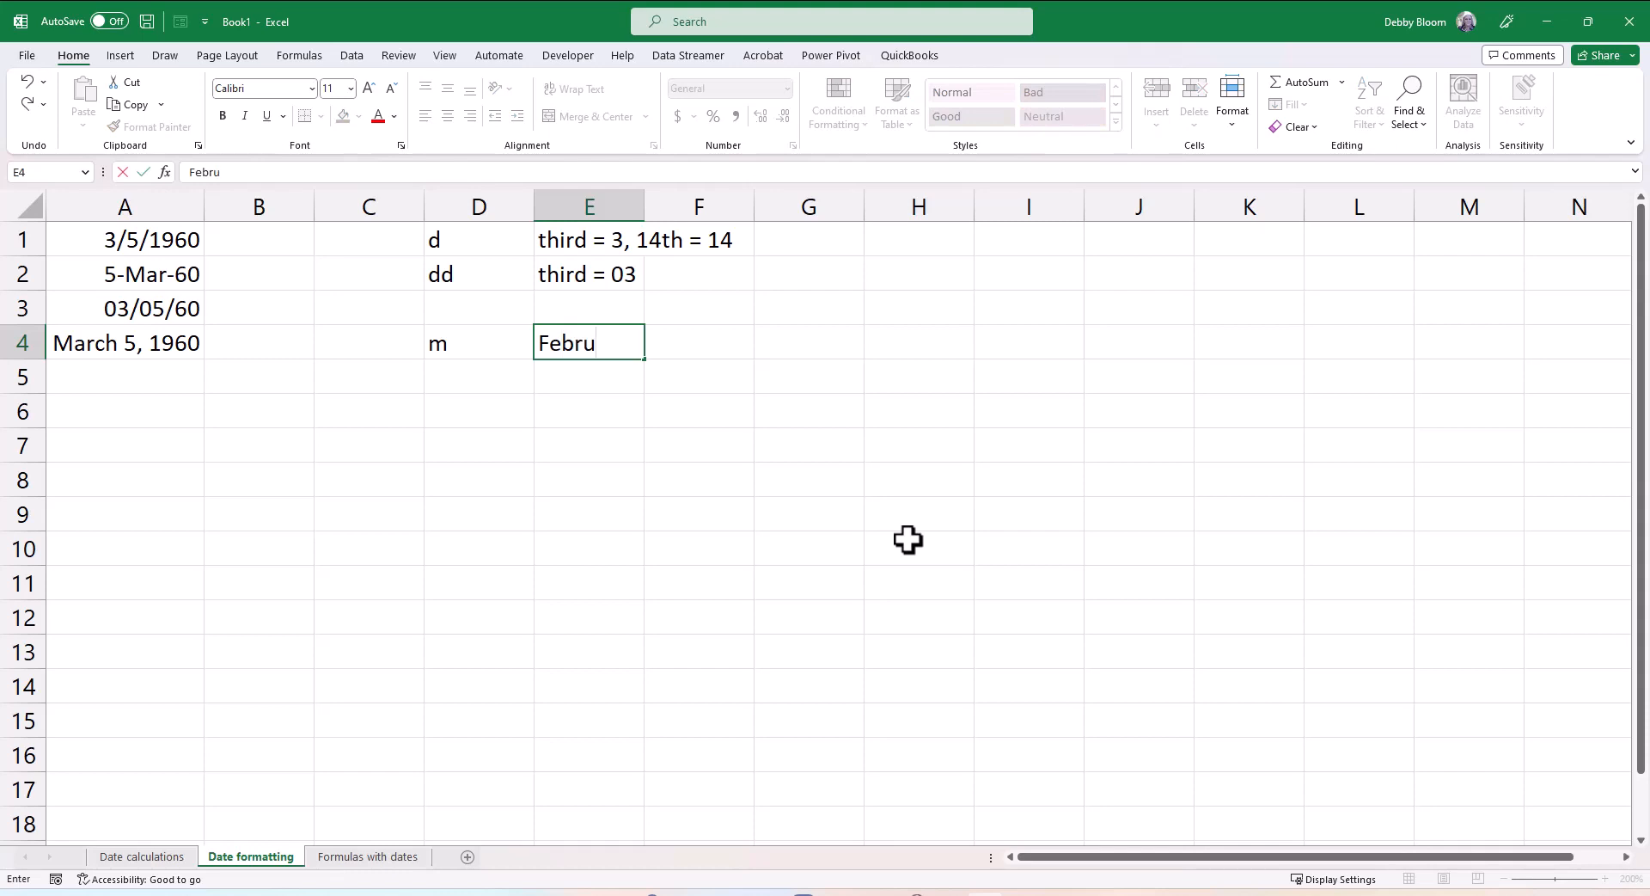
text(ary = 2, Nove)
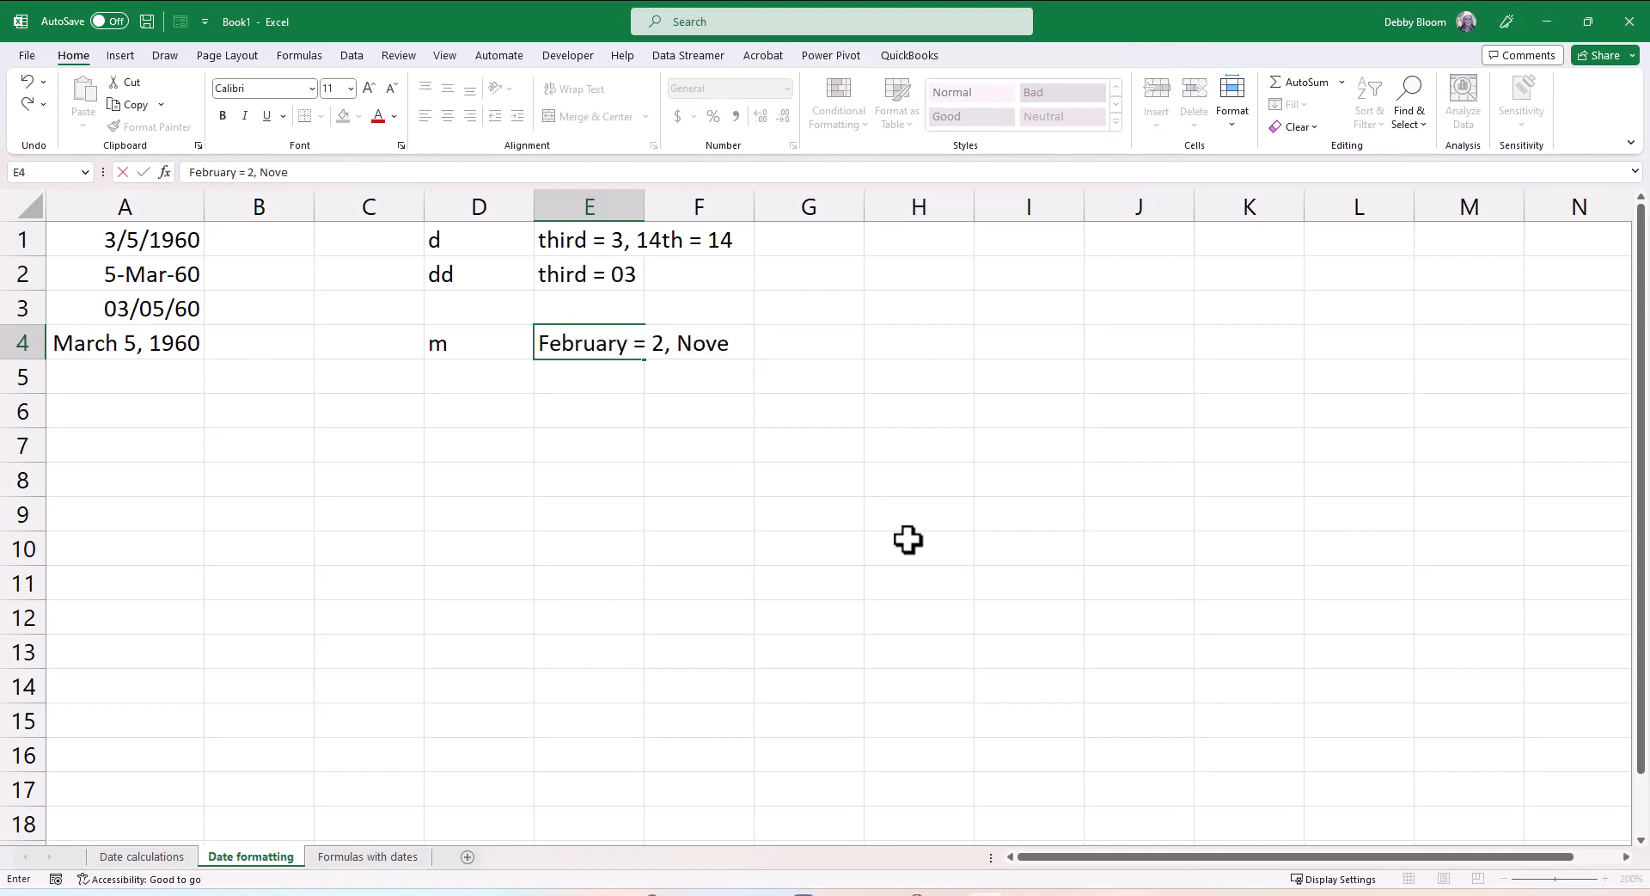
text(mber = 11)
key(Return)
Enter the month code mm in cell D5 with the explanation "February = 02" in E5.
key(Left)
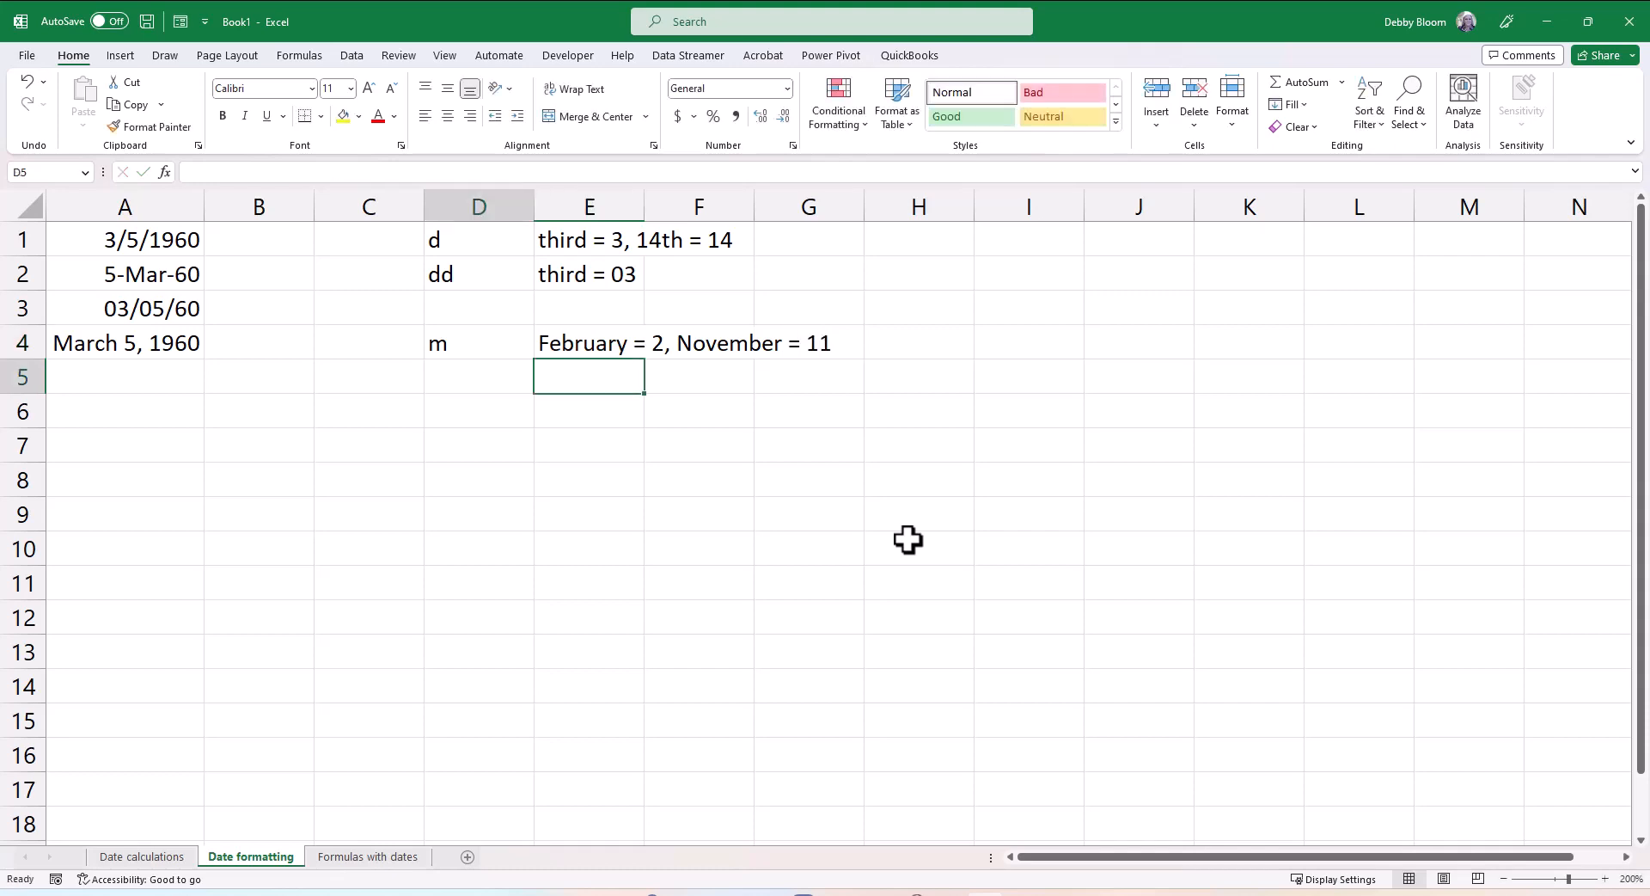
text(mm)
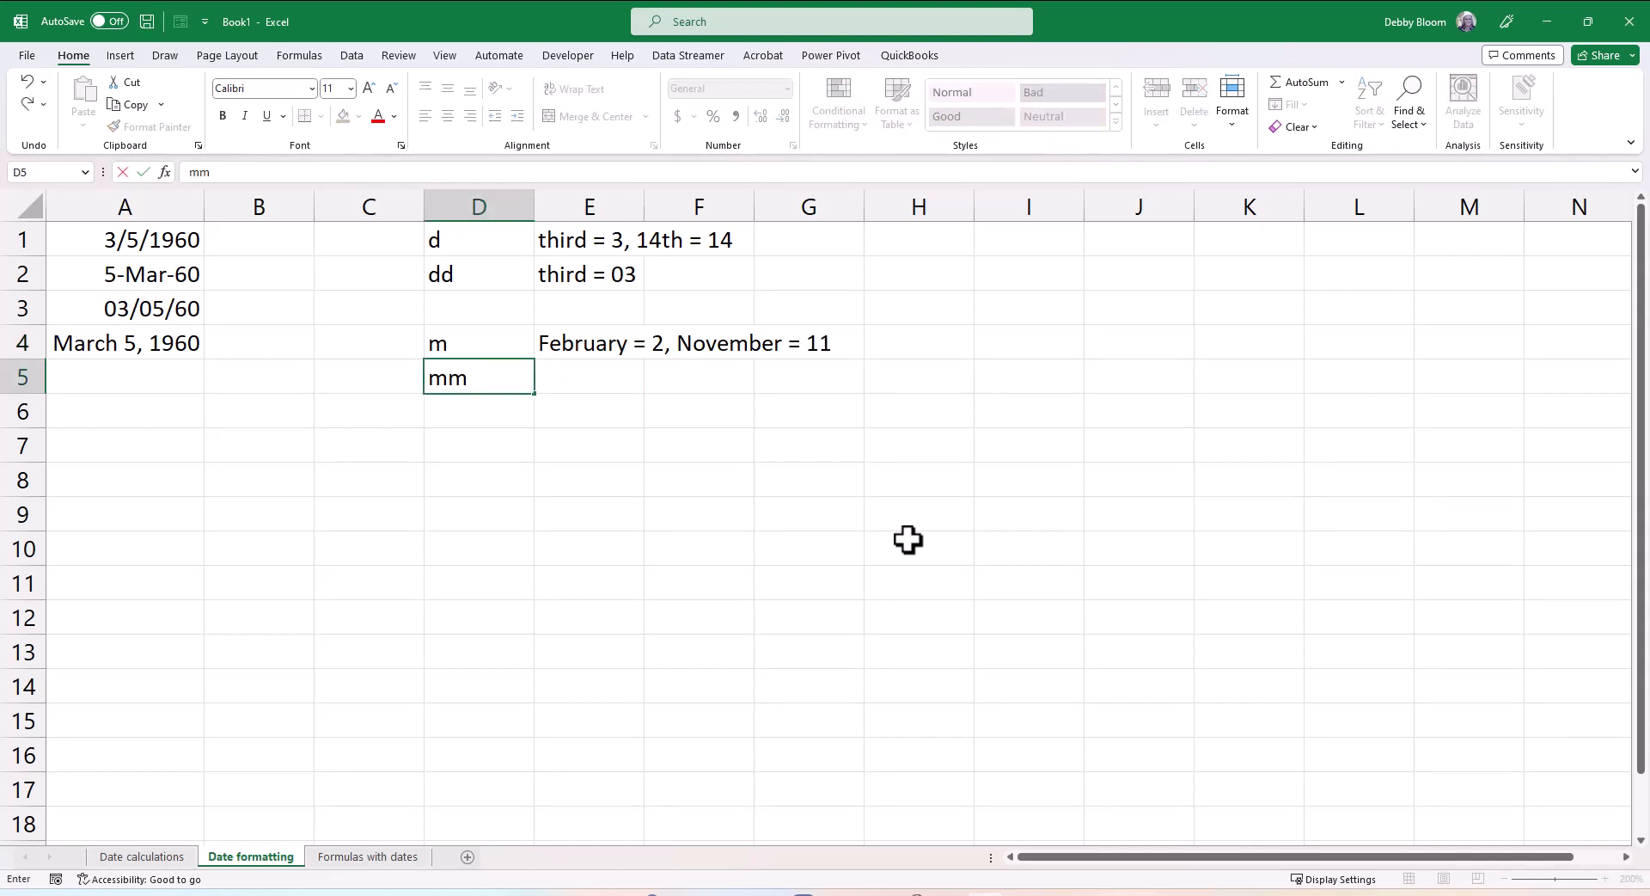
key(Tab)
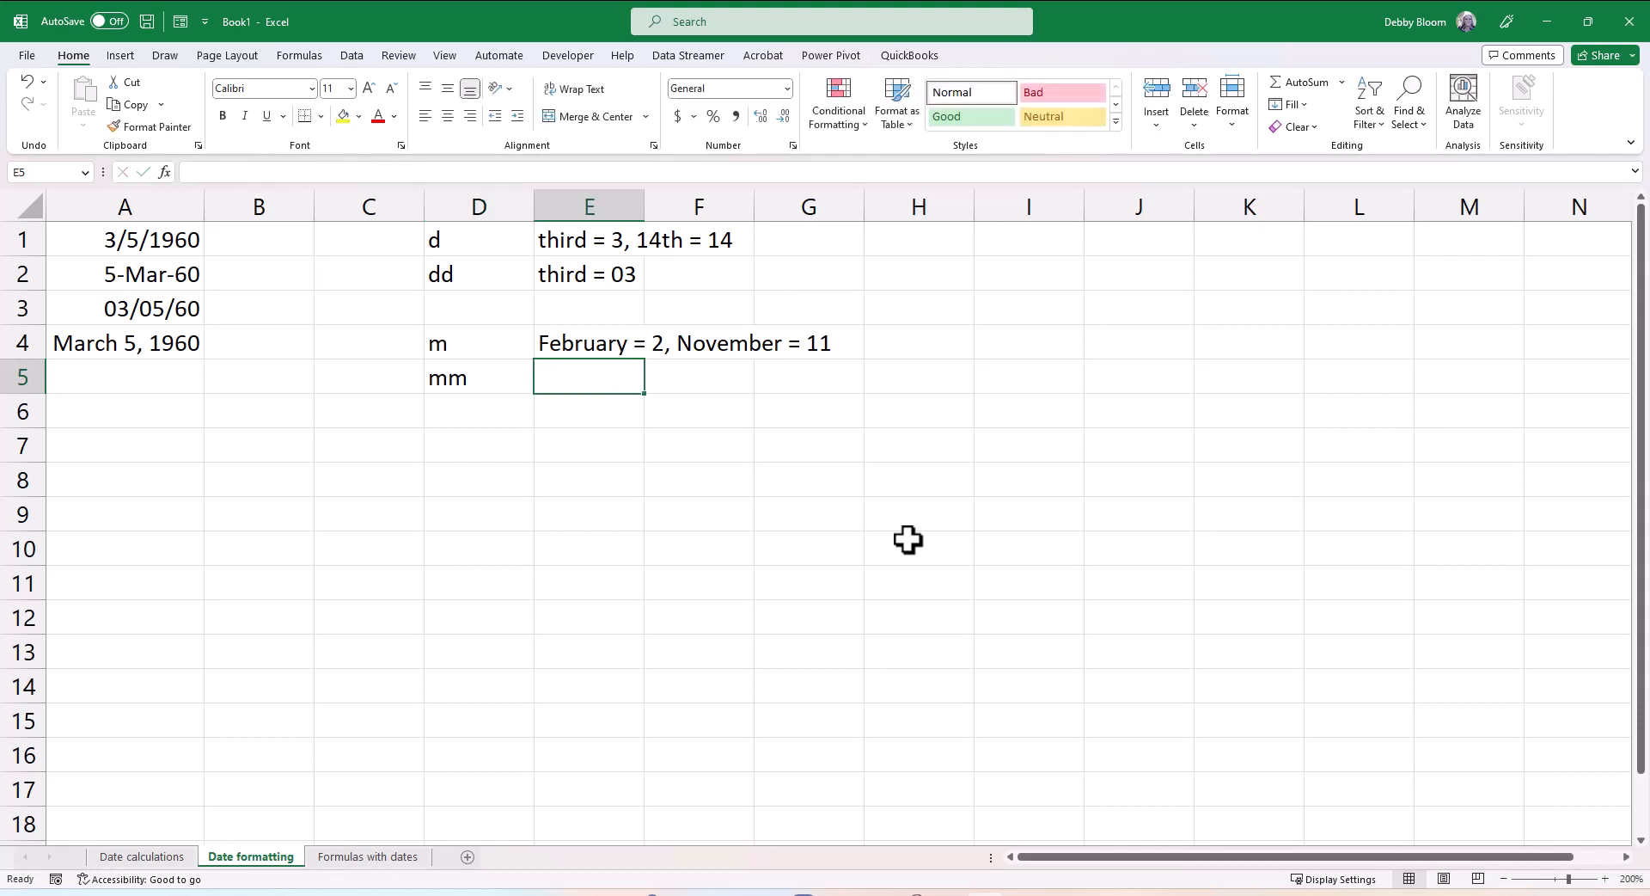
text(Fe)
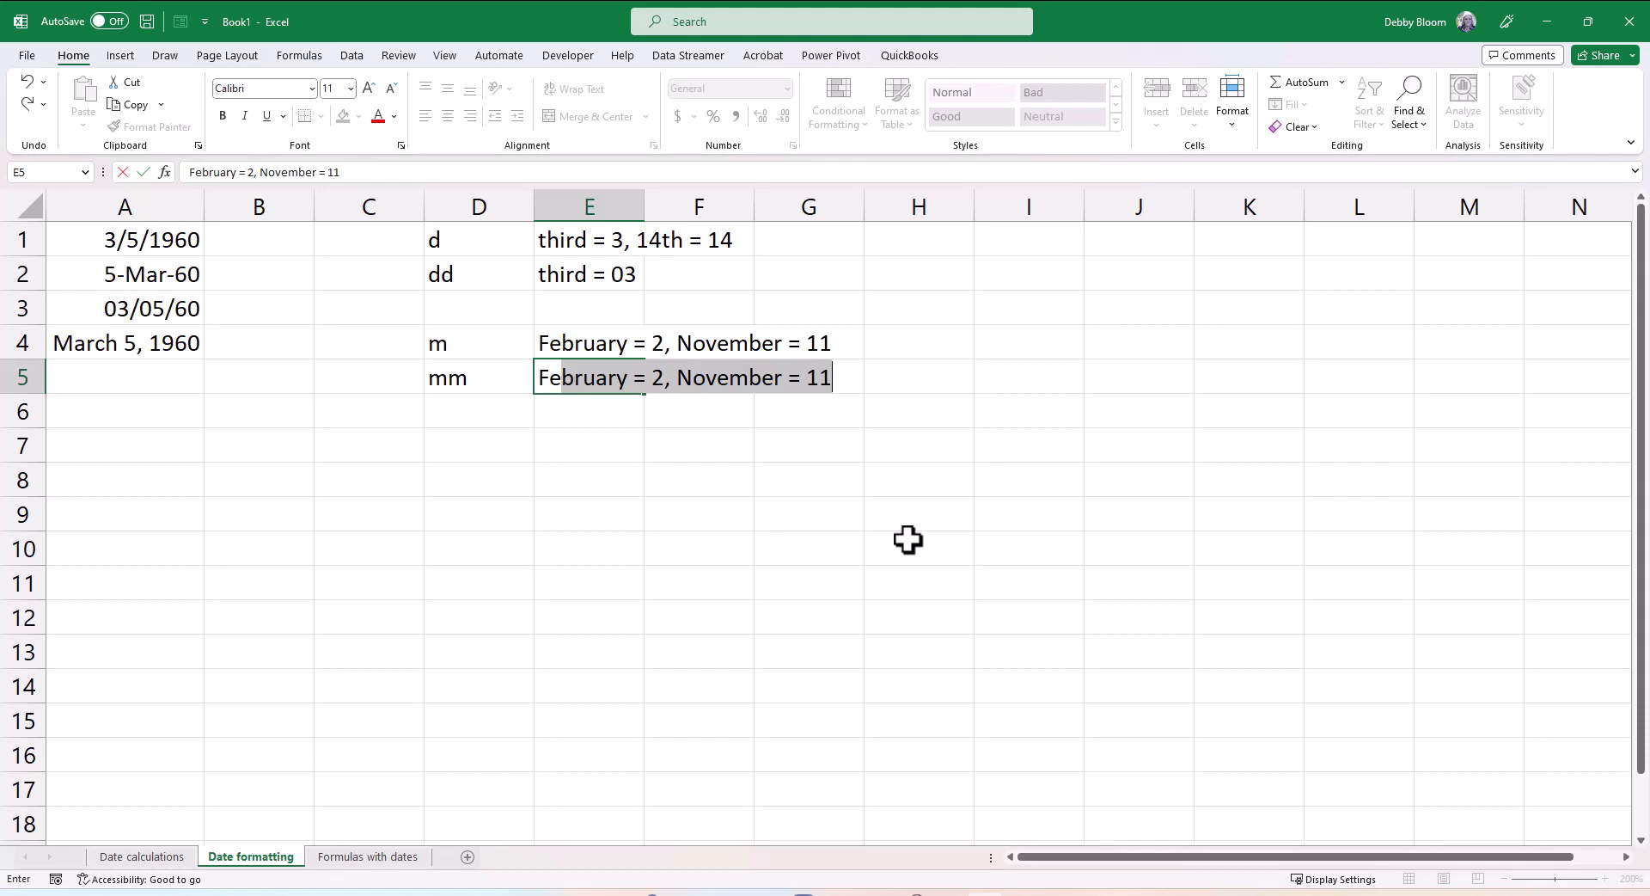
text(bruary )
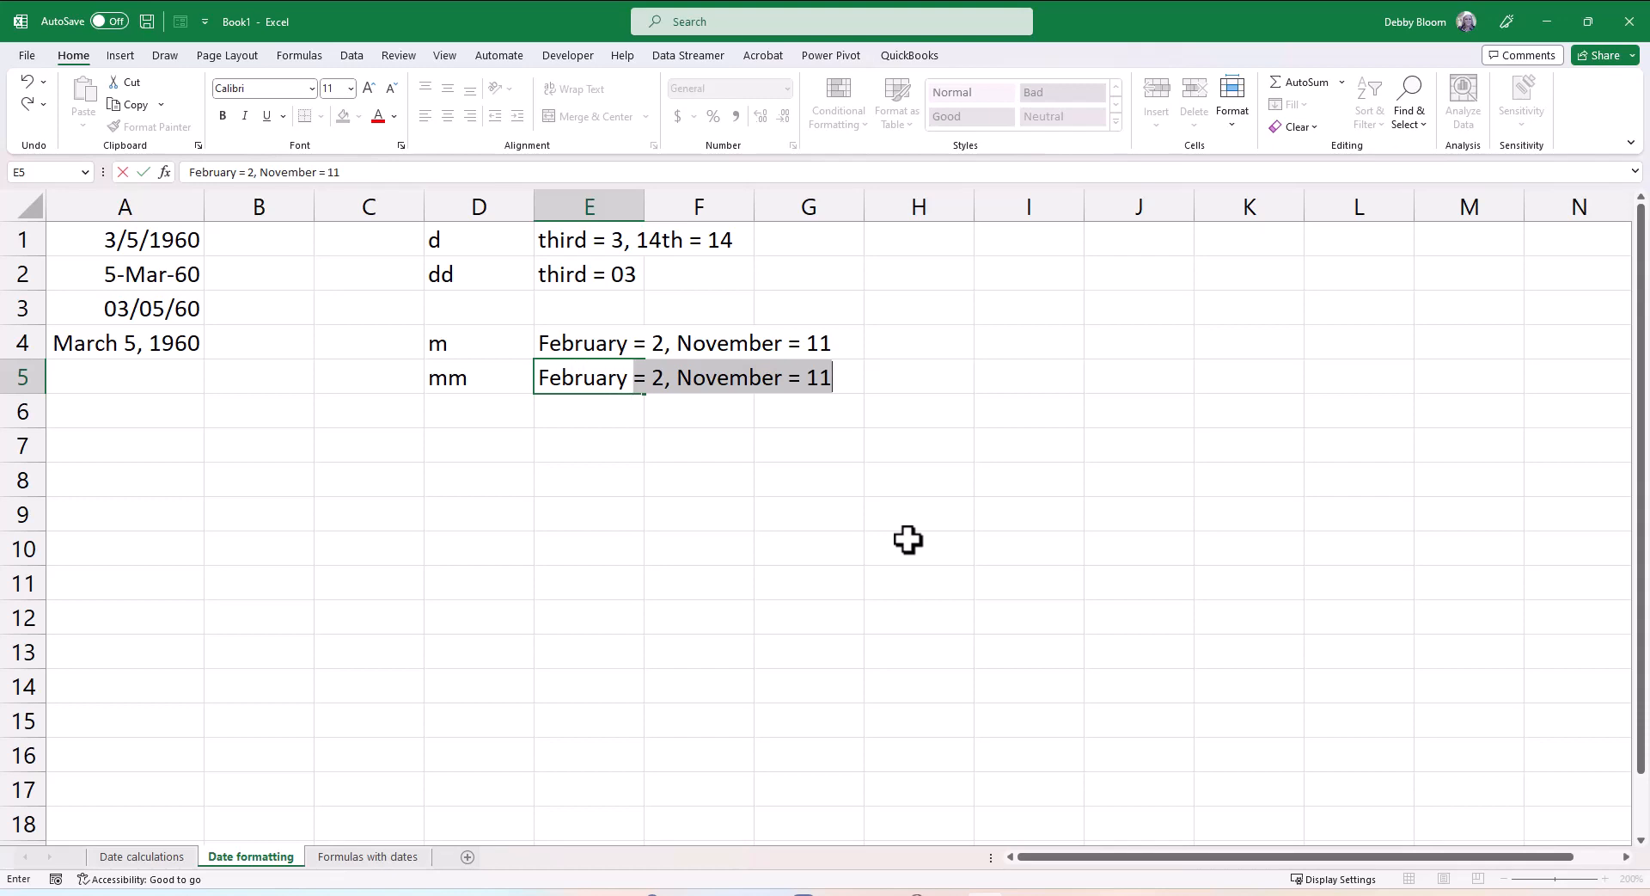
text(= 02)
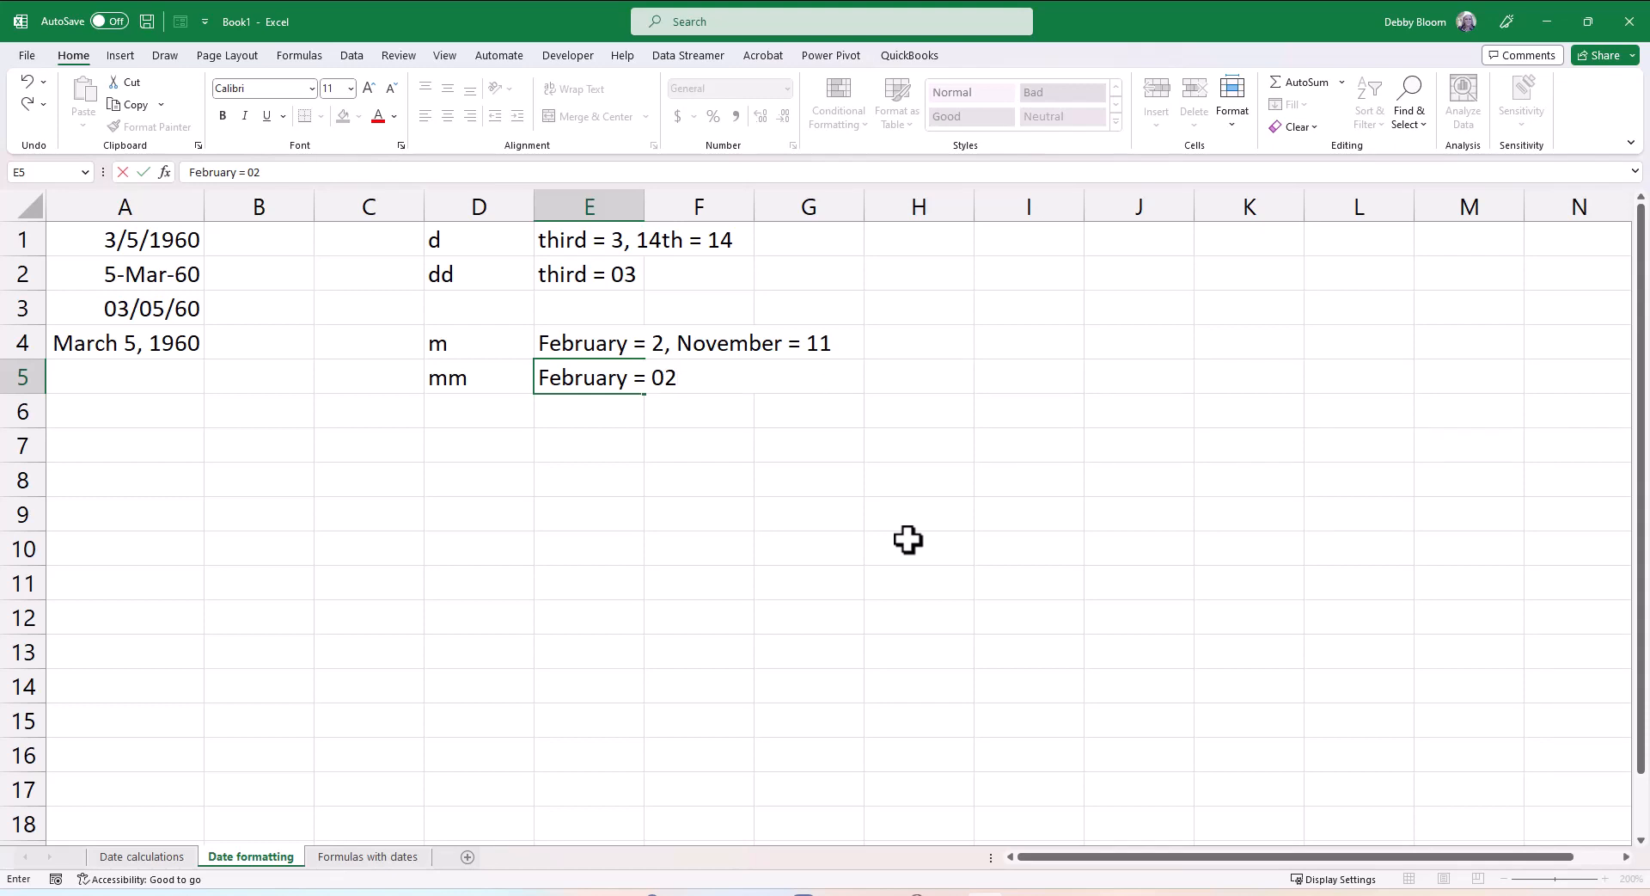
key(Return)
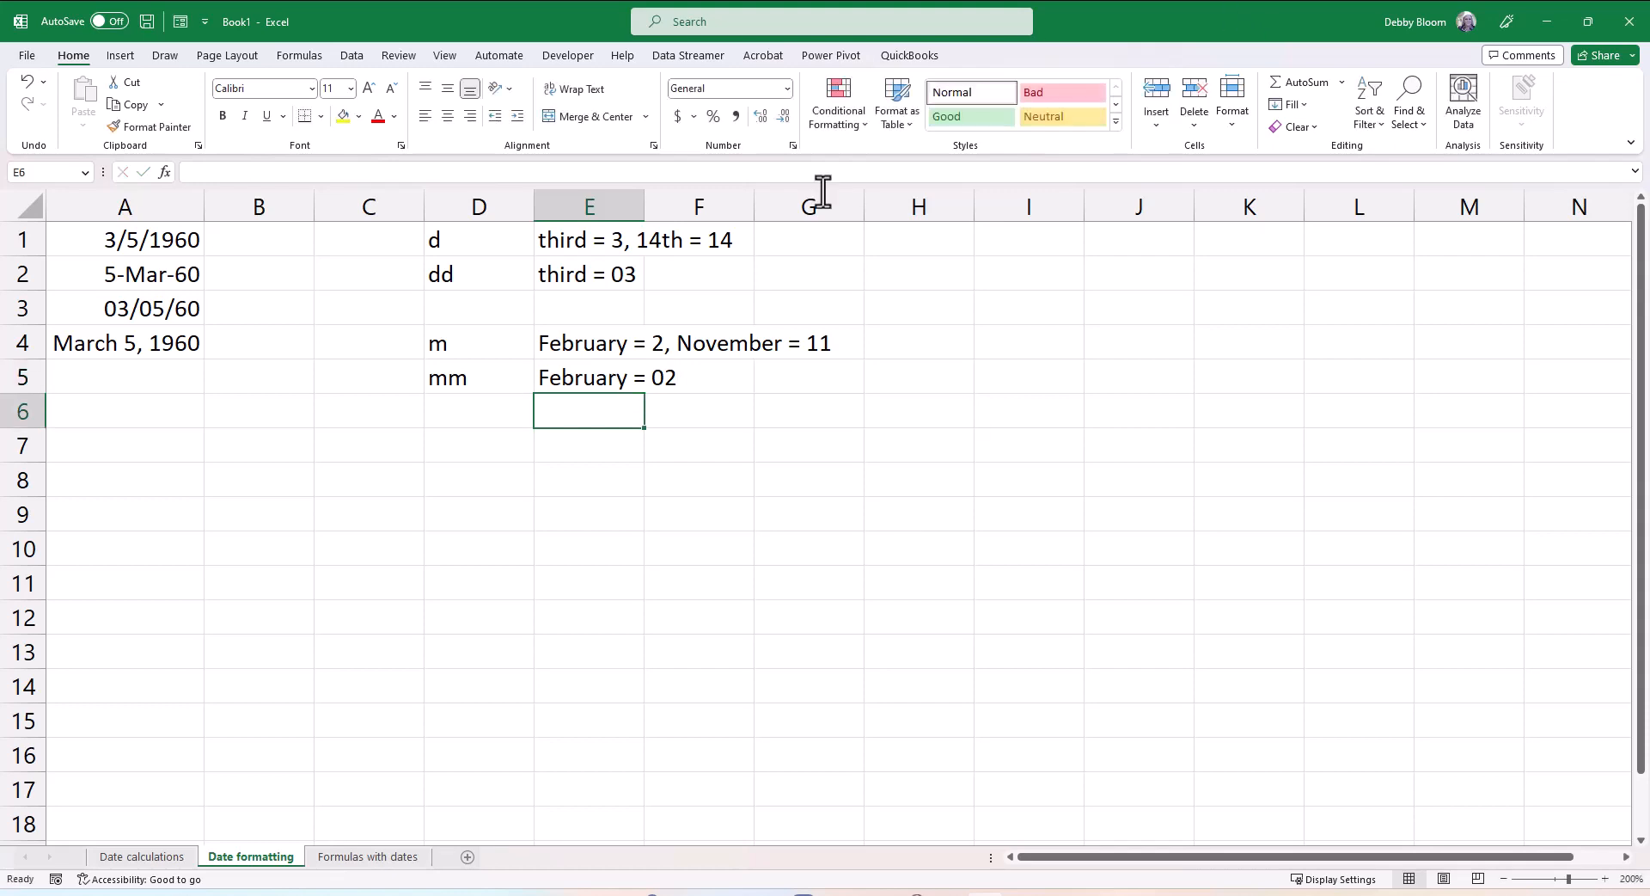
Enter the month code mmm in cell D6 with the explanation "February = Feb" in E6.
click(492, 413)
text(mmm)
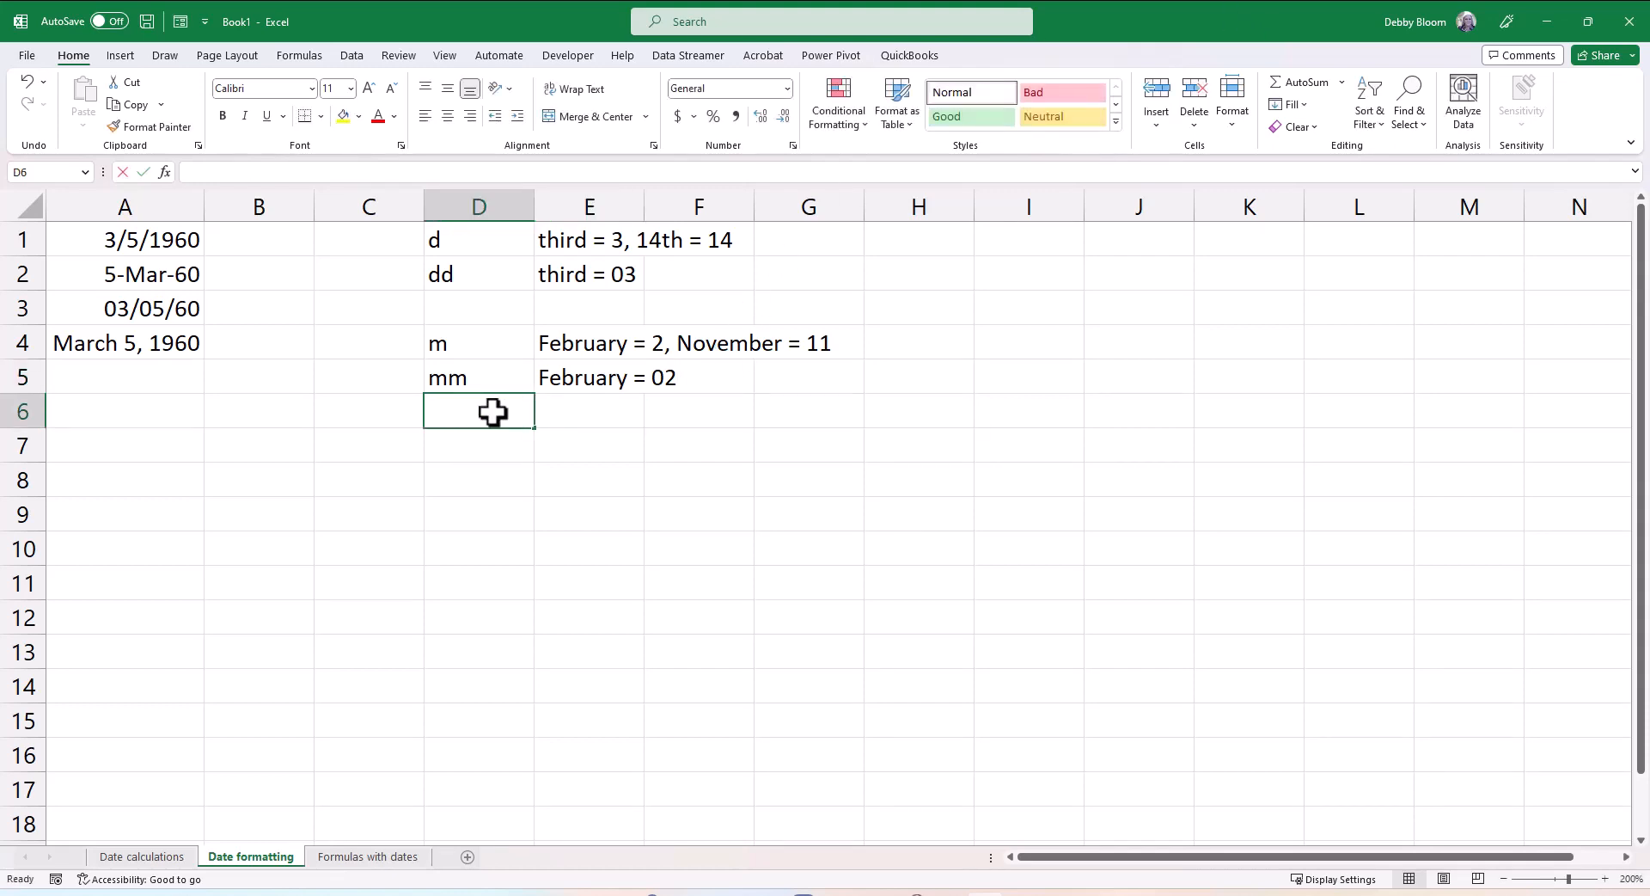
key(Tab)
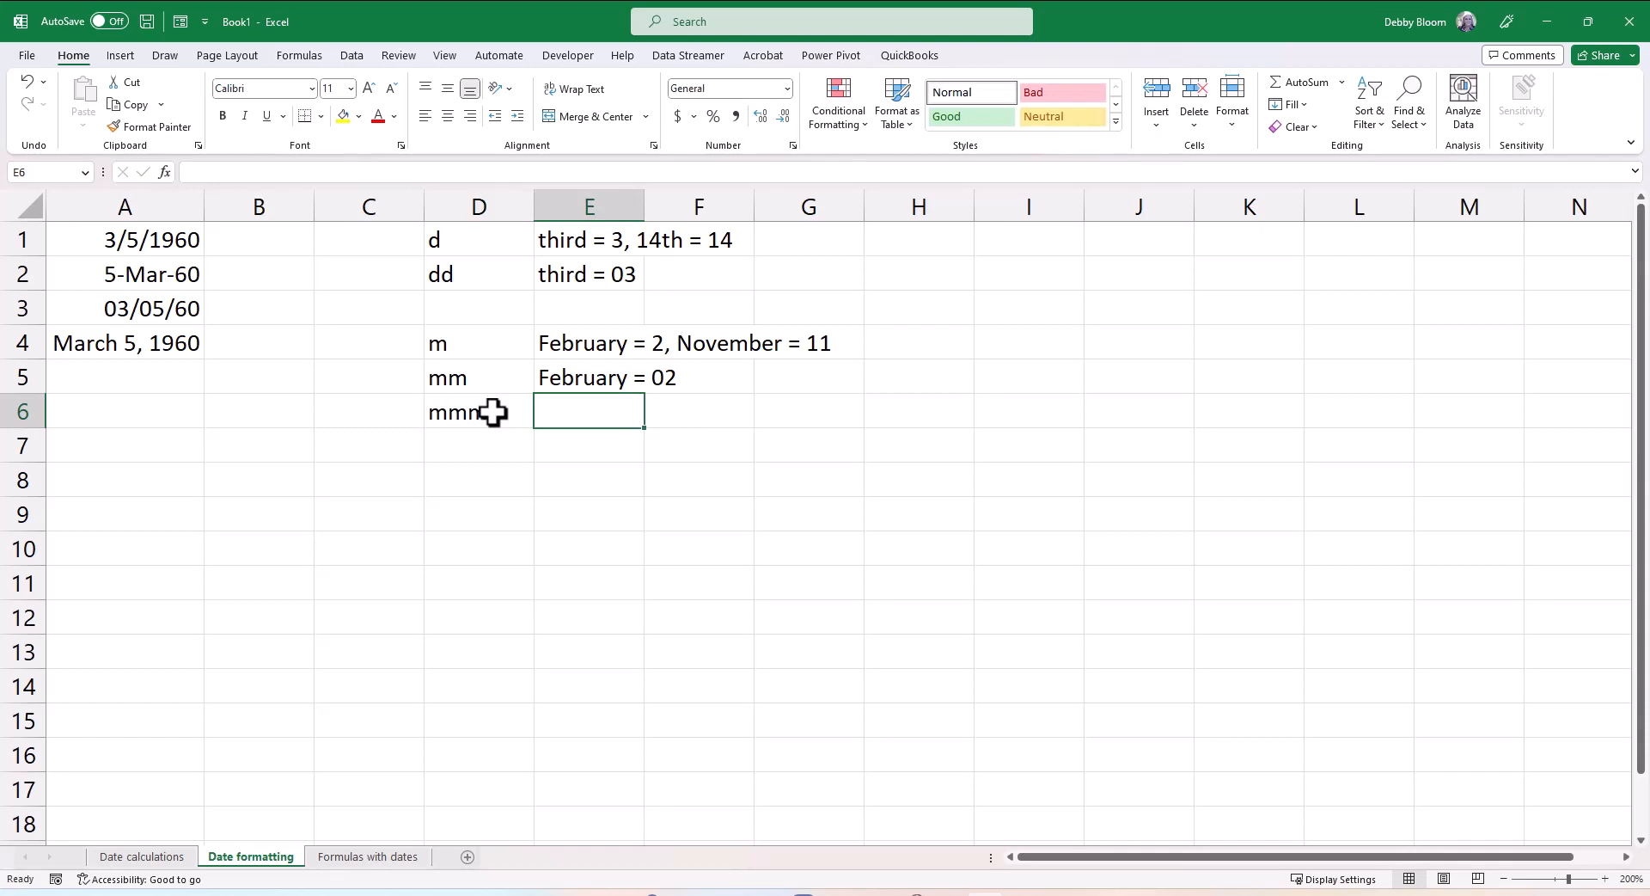
text(Feb)
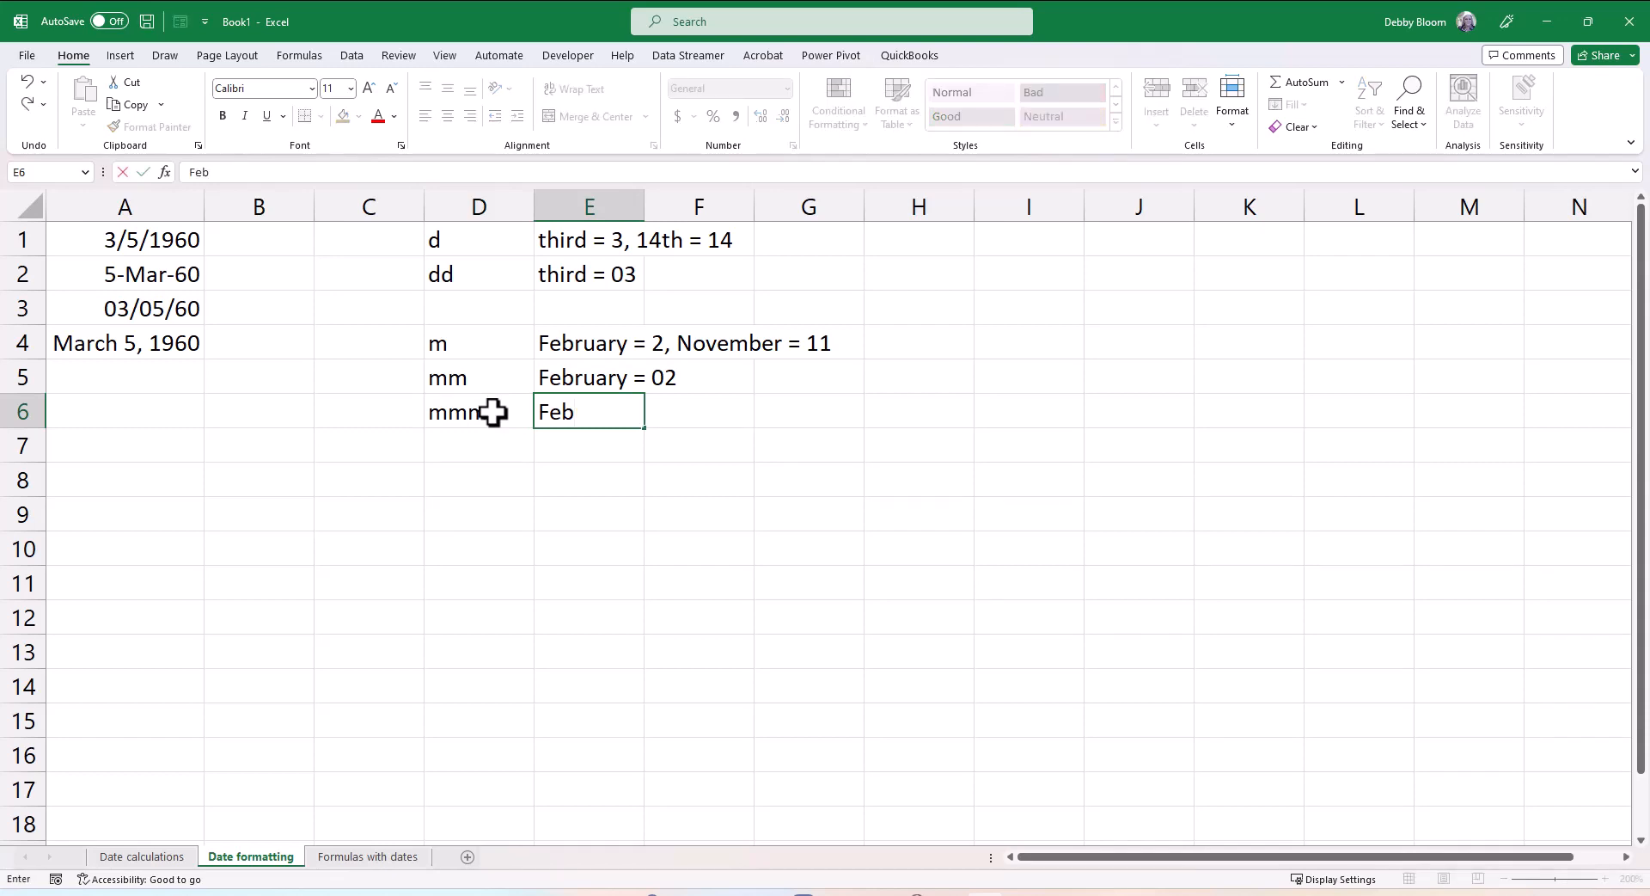
text(ruary = FEB)
key(BackSpace)
key(BackSpace)
text(eb)
key(Return)
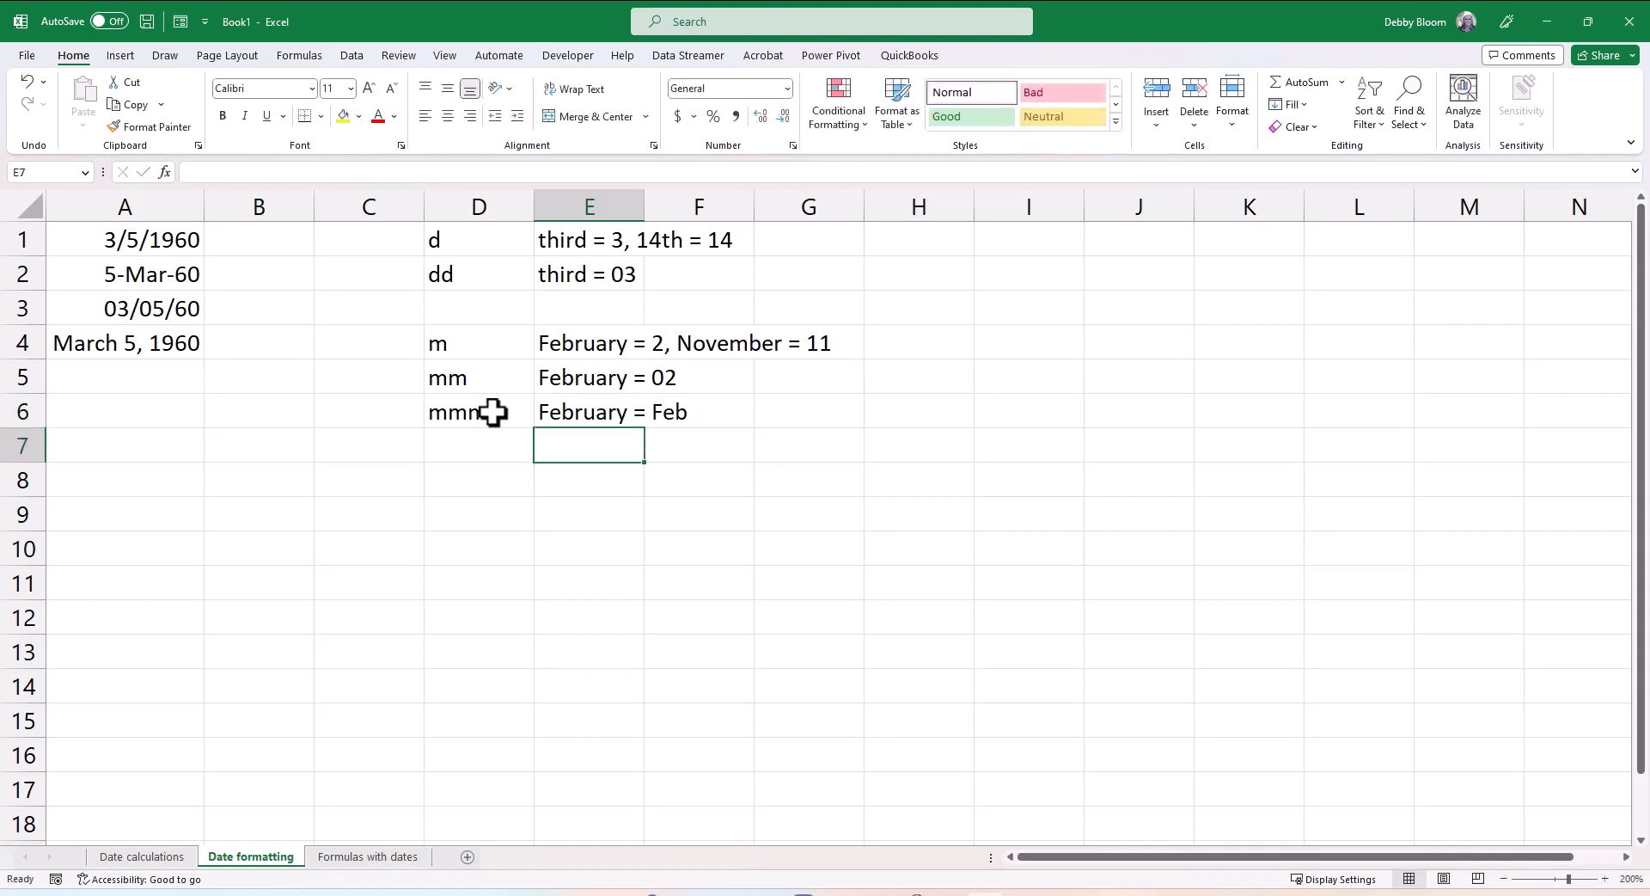
Enter the month code mmmm in cell D7 with the explanation "Febryary = February" in E7.
key(Left)
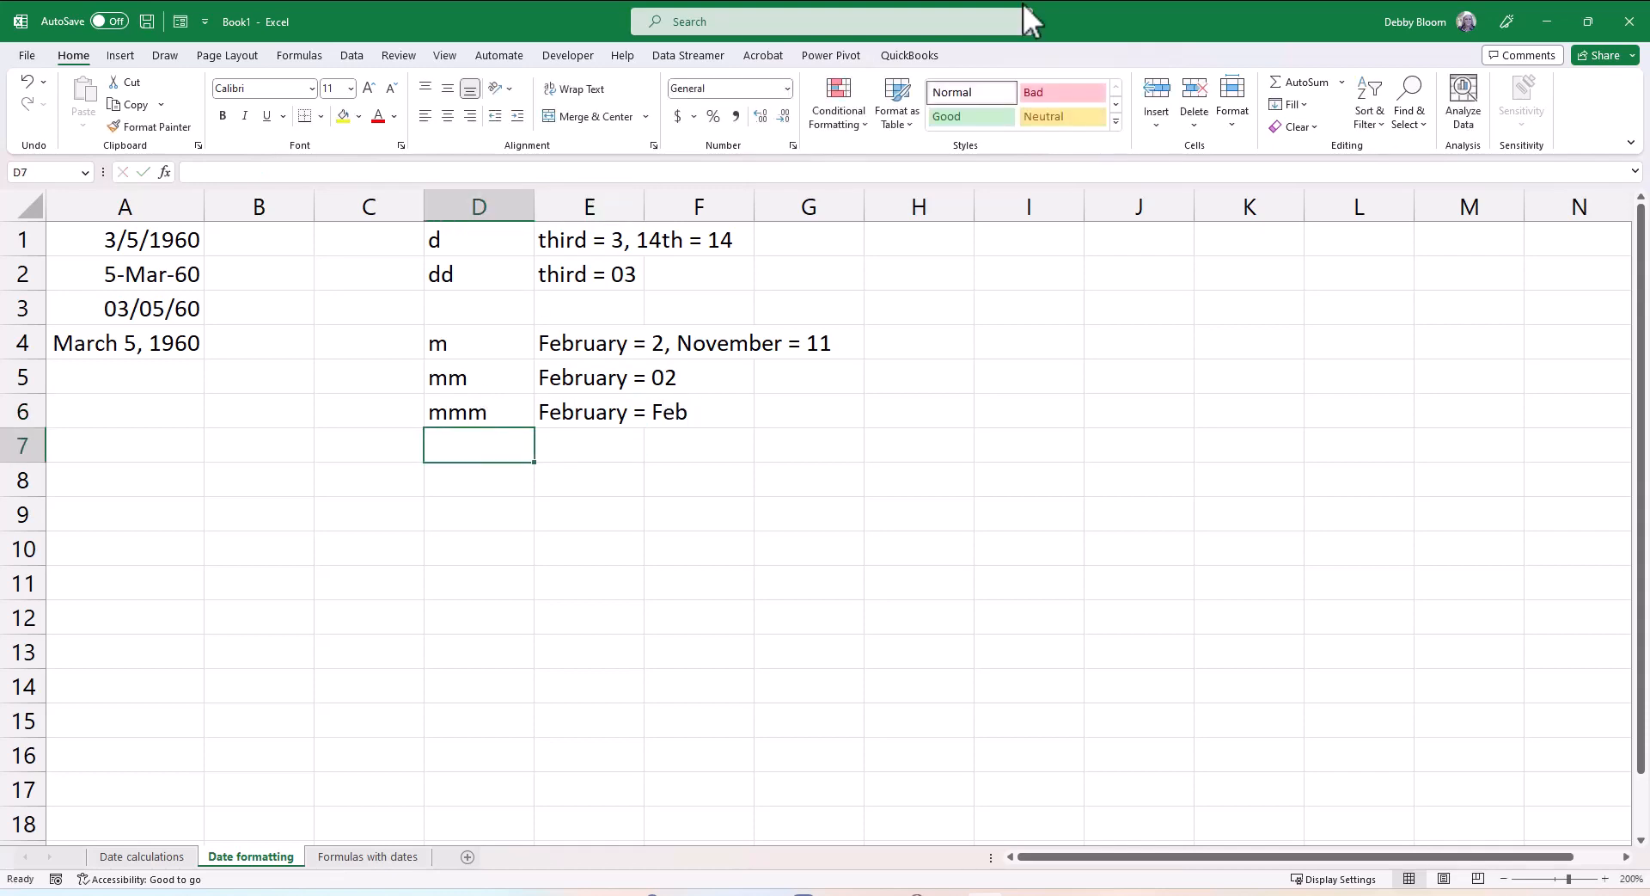
text(mmmmm)
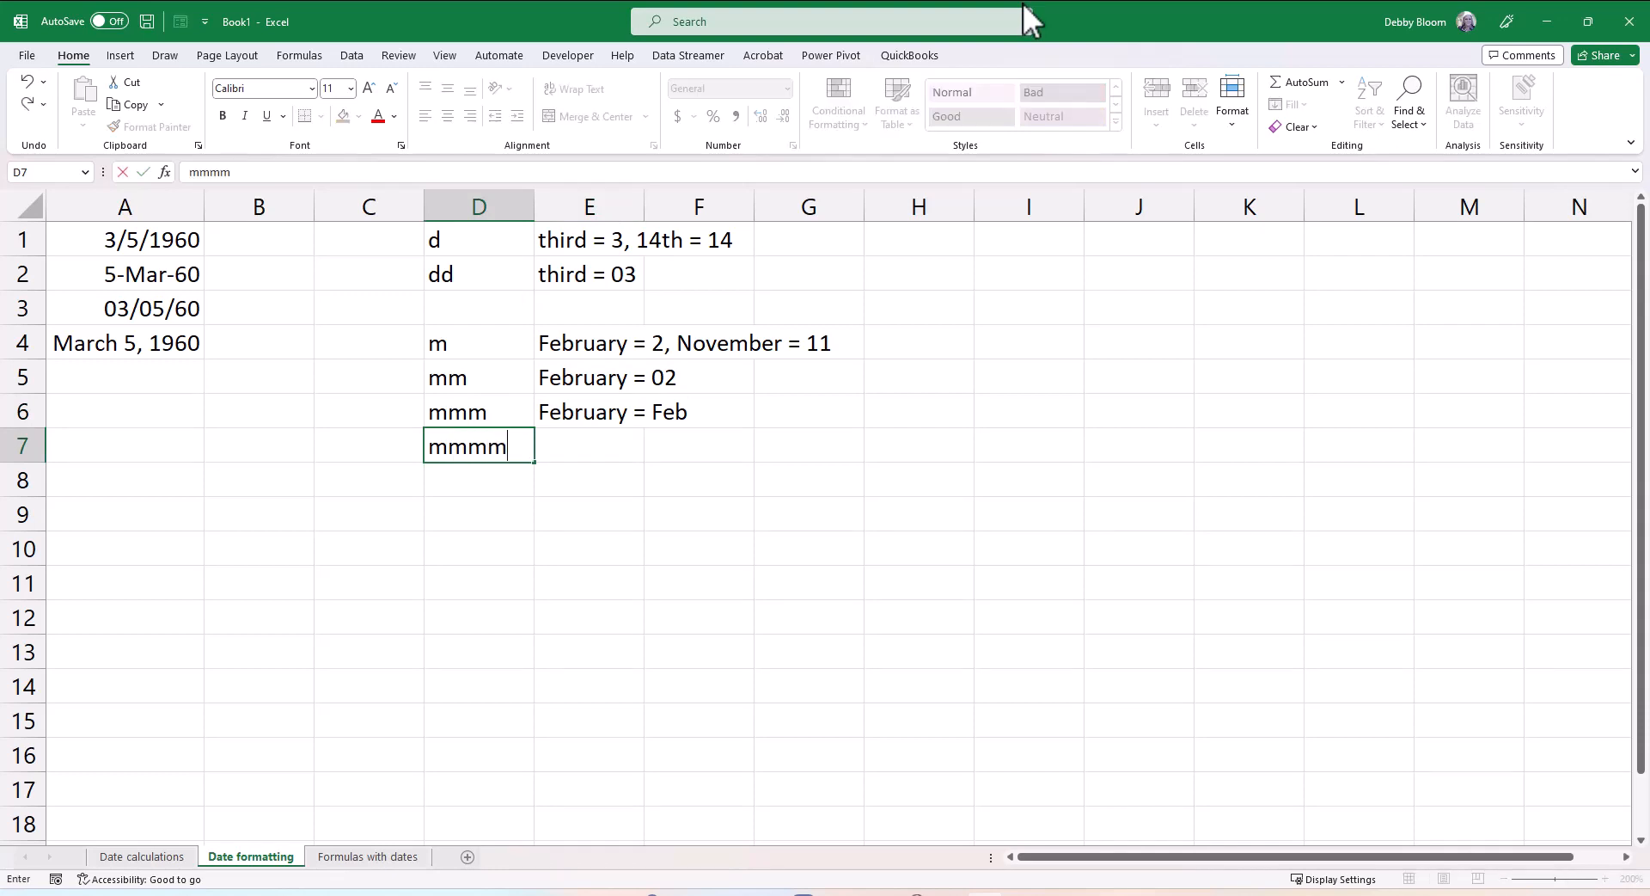
key(Tab)
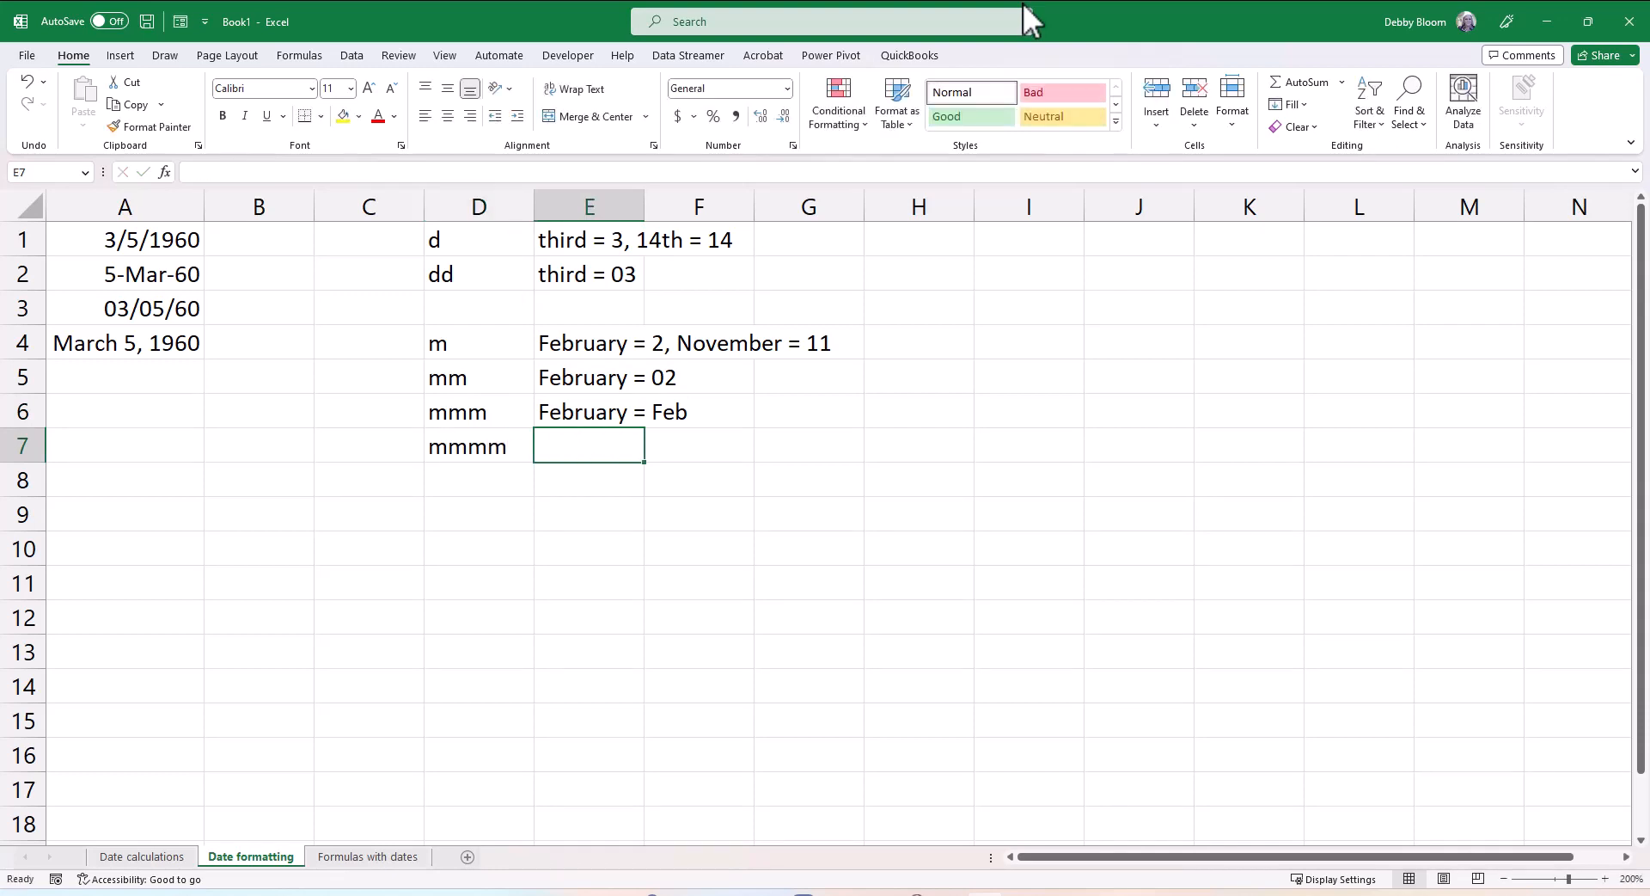
text(Febrya)
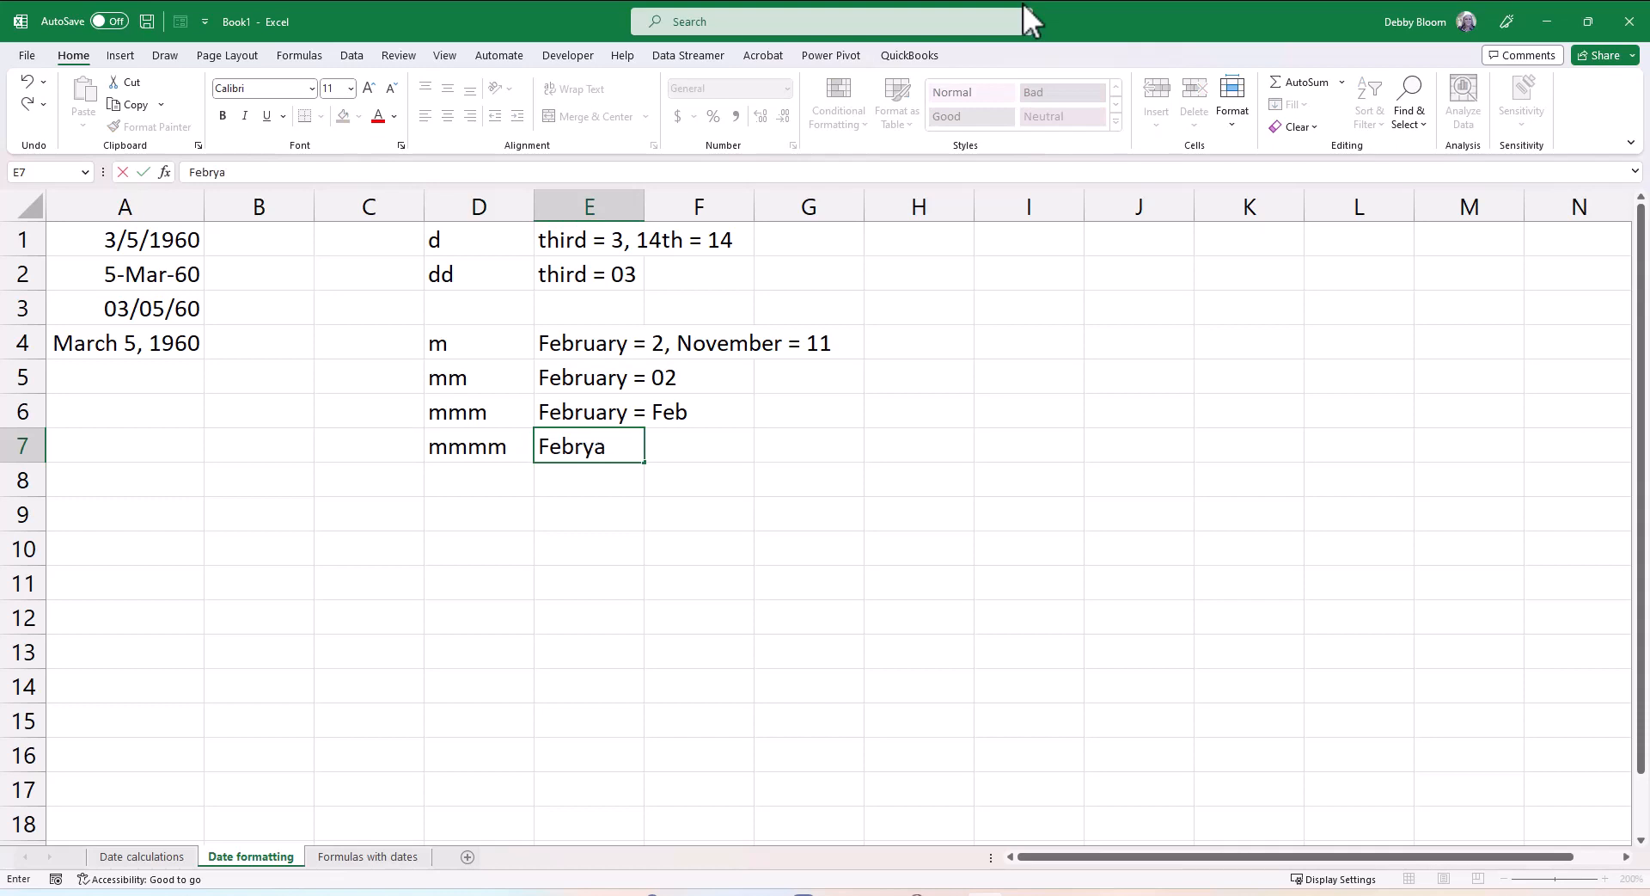
text(ry = February)
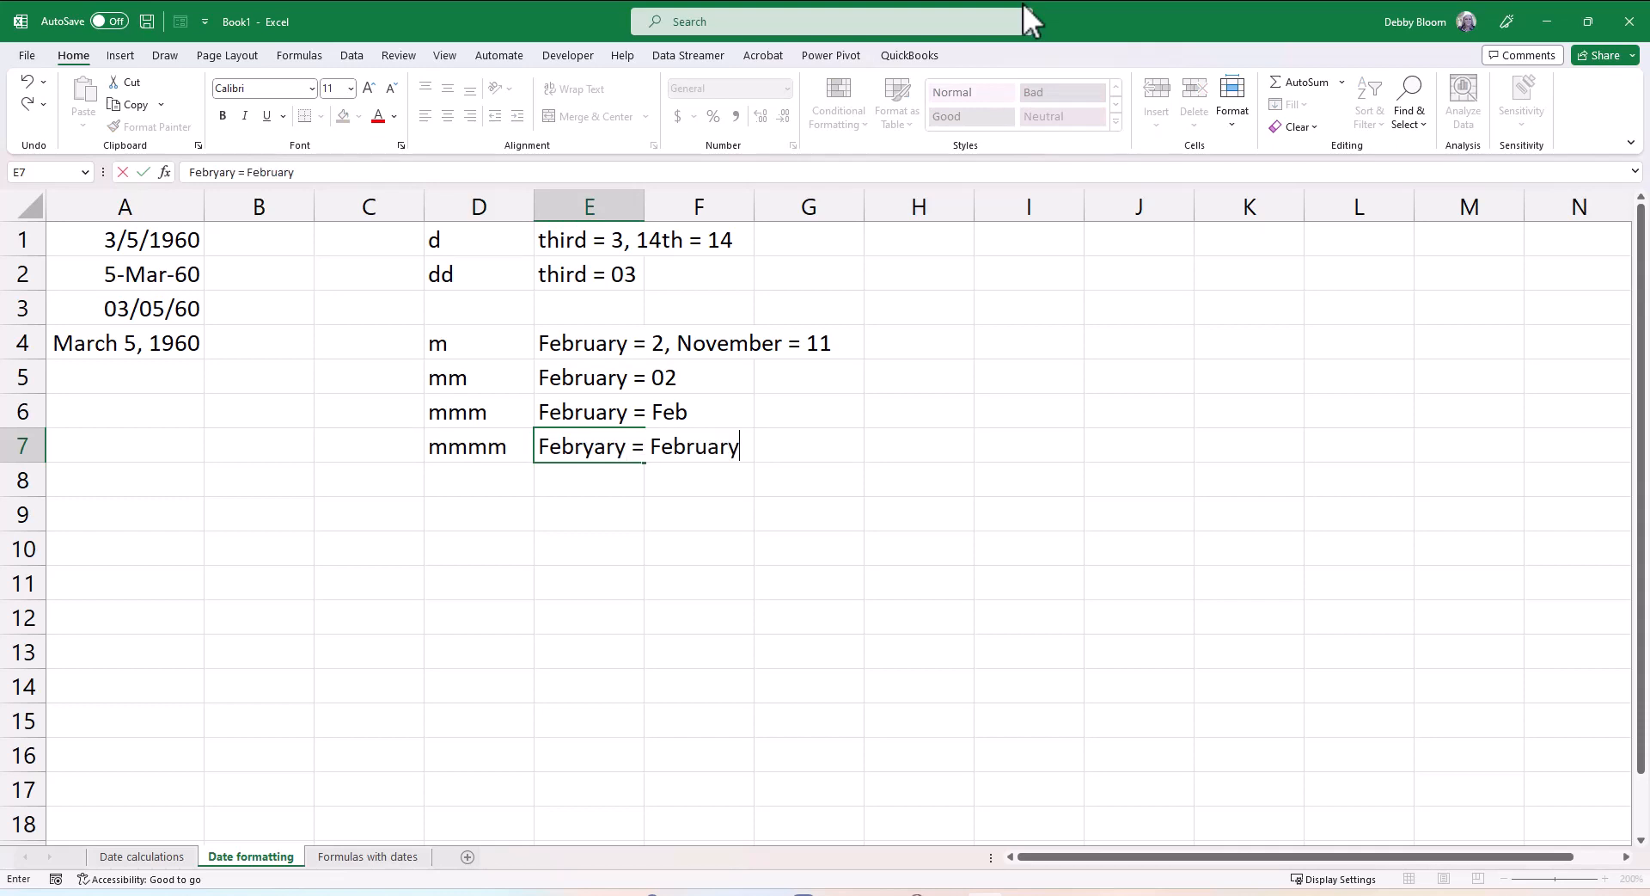
key(Return)
Enter the year code yy in cell D9 with the explanation "1960 = 60" in E9.
key(Return)
key(Left)
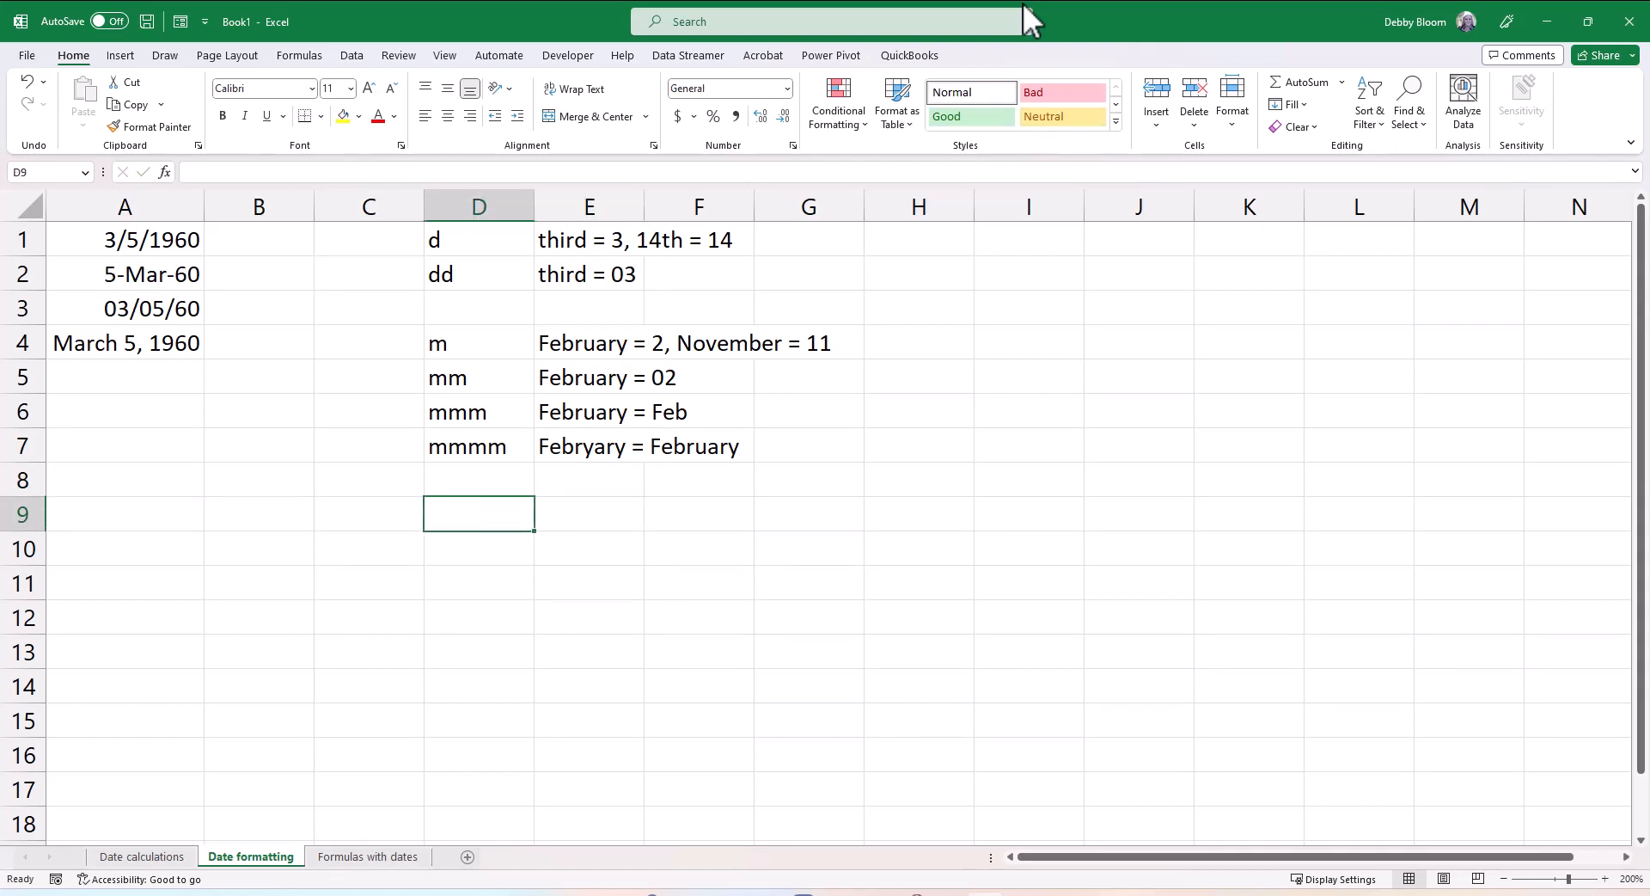
text(yy)
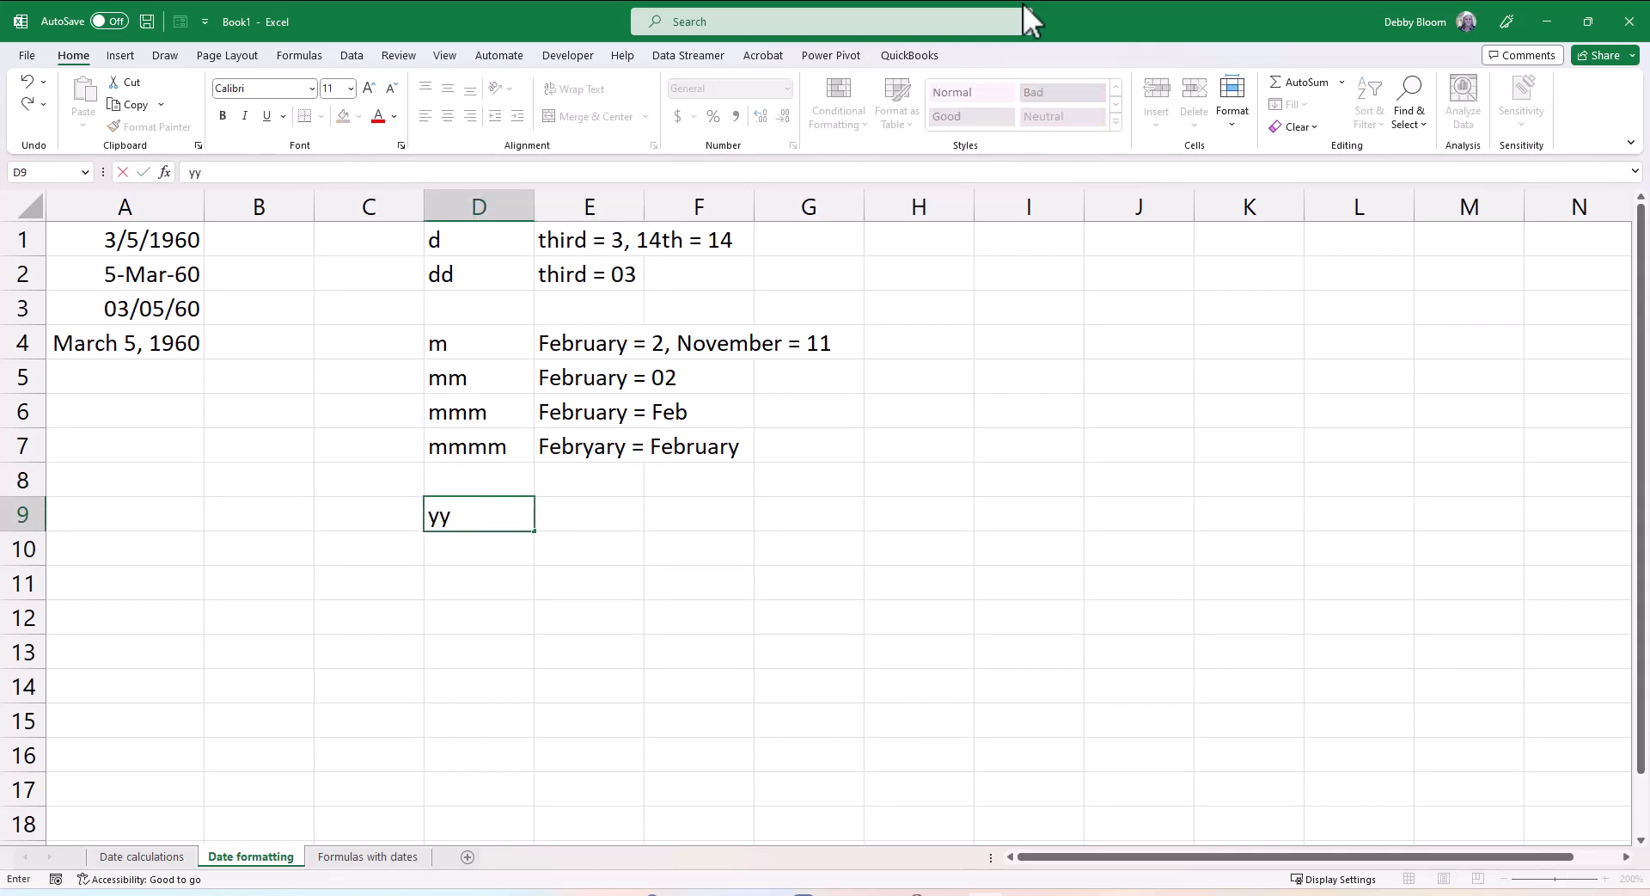
key(Tab)
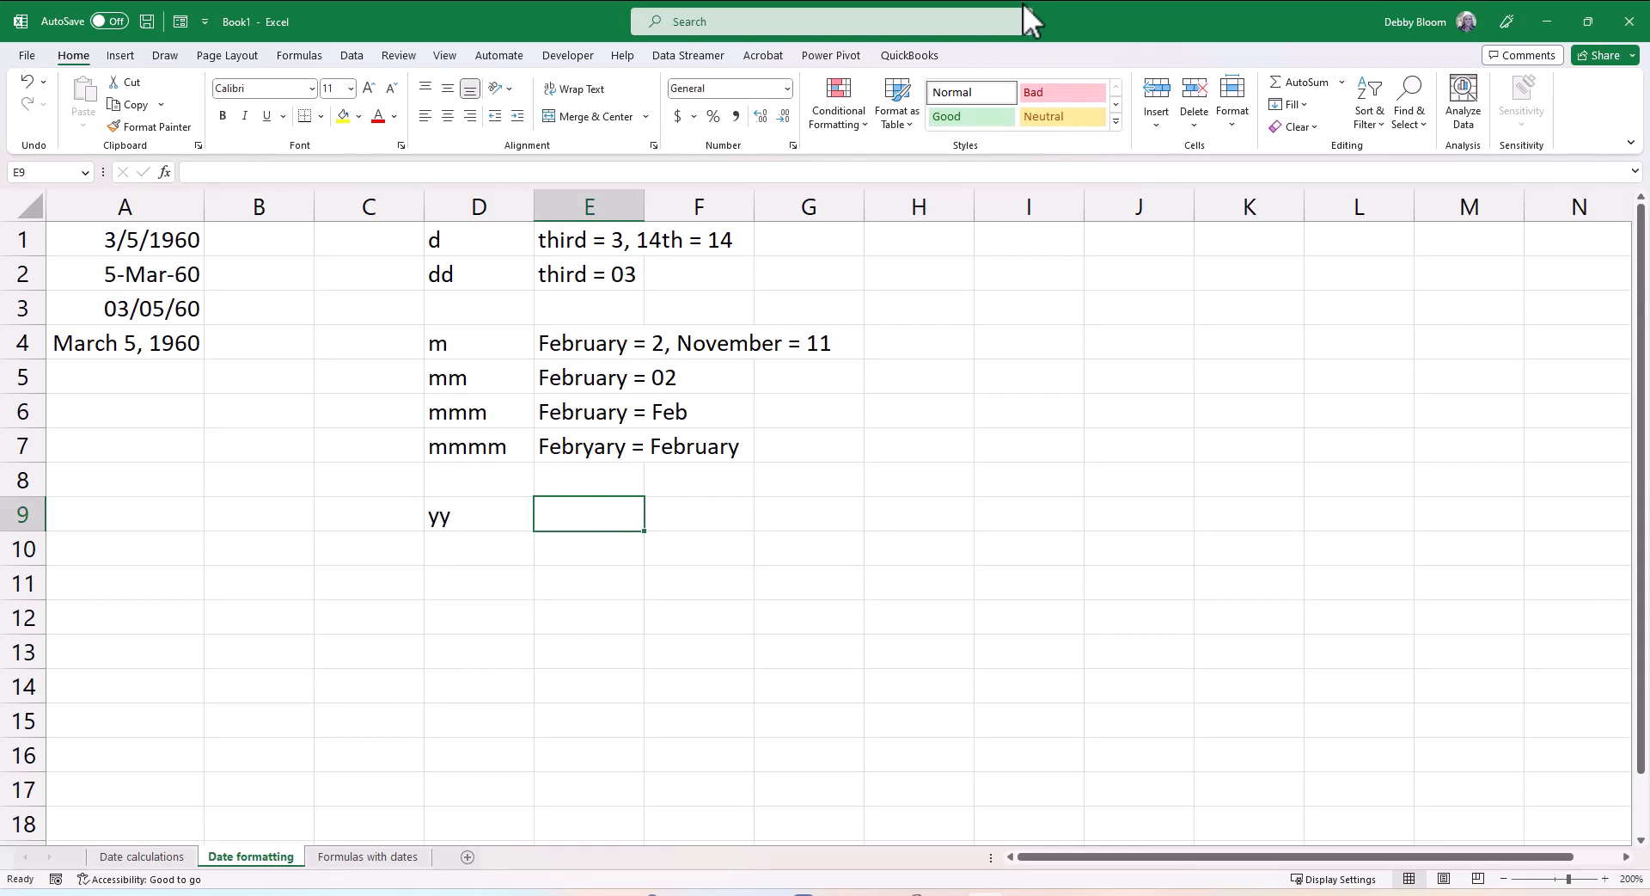
text(1960)
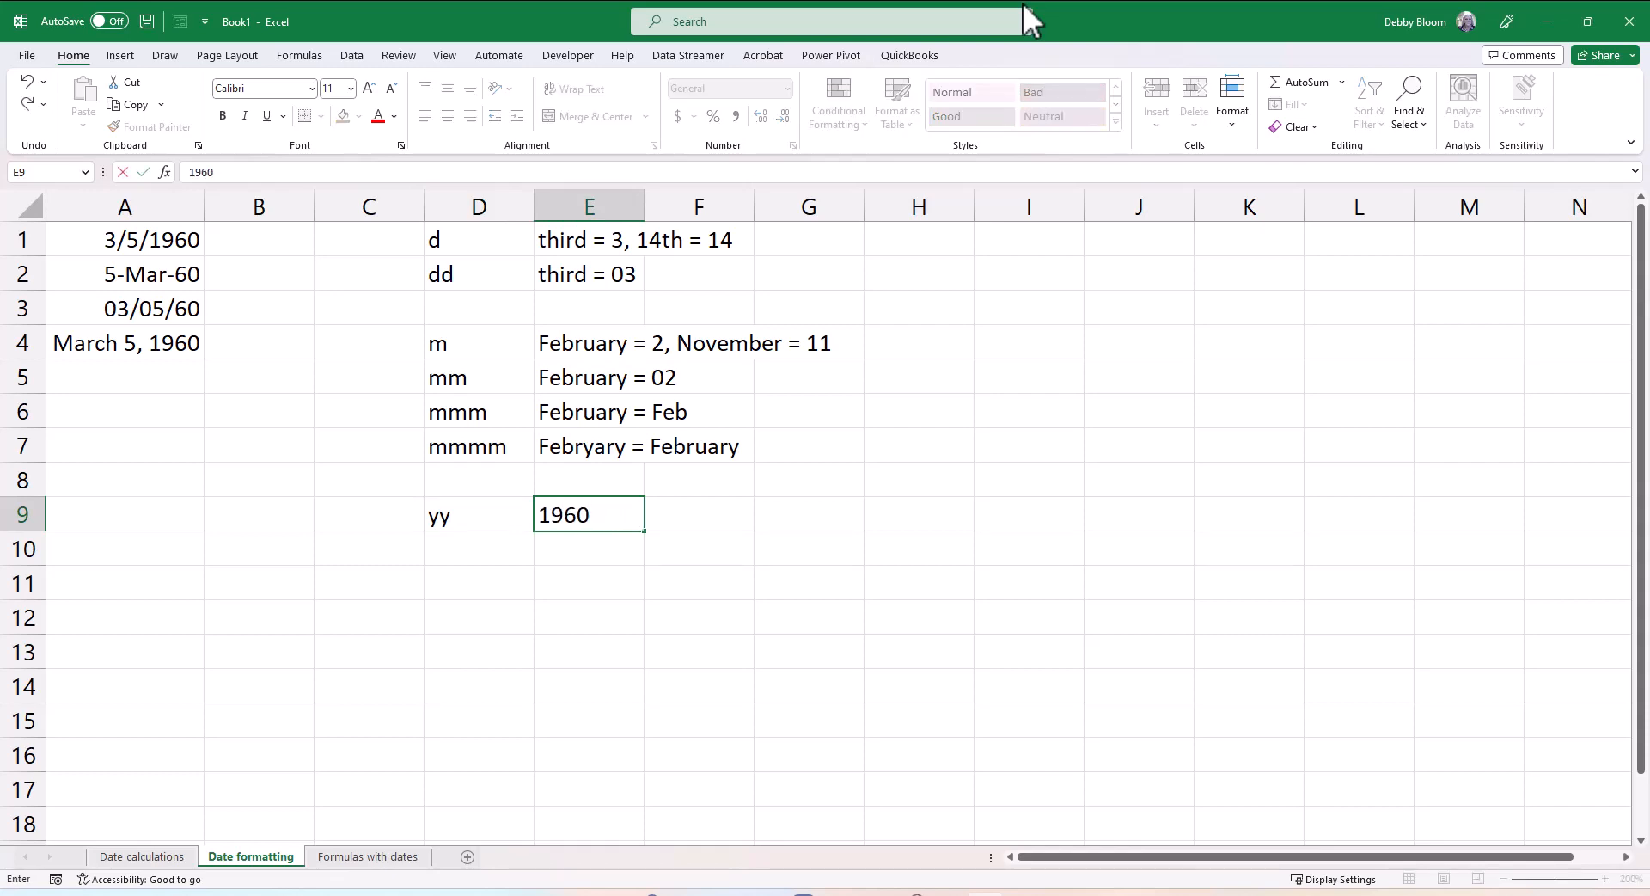
text( = 60)
key(Return)
Enter the year code yyyy in cell D10 with the explanation "1960 = 1960" in E10.
key(Left)
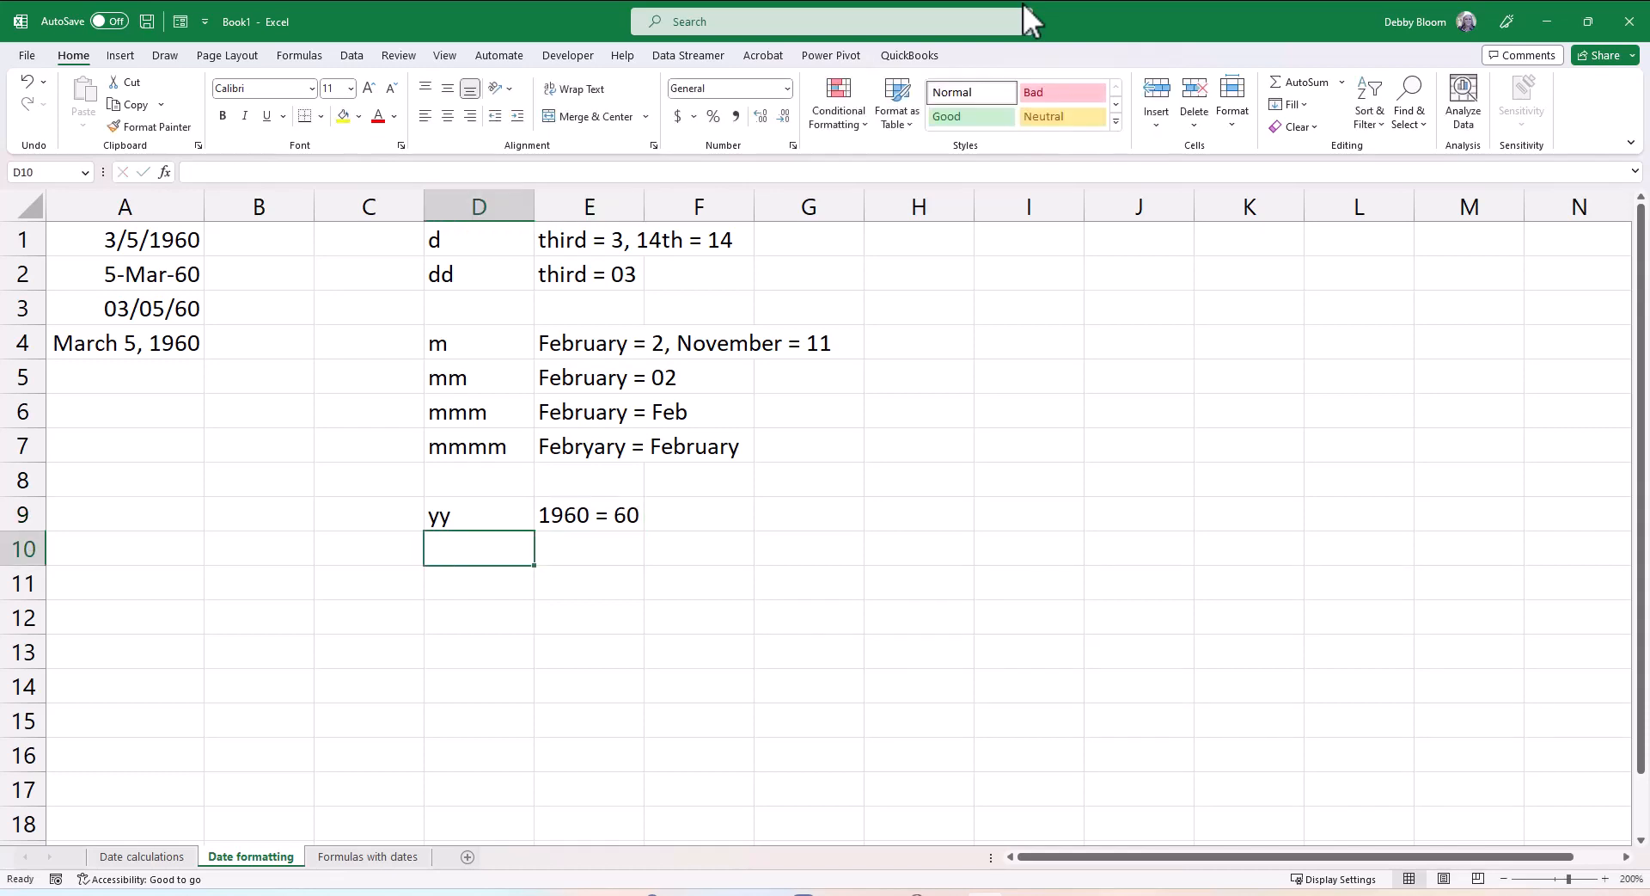
text(yyyy)
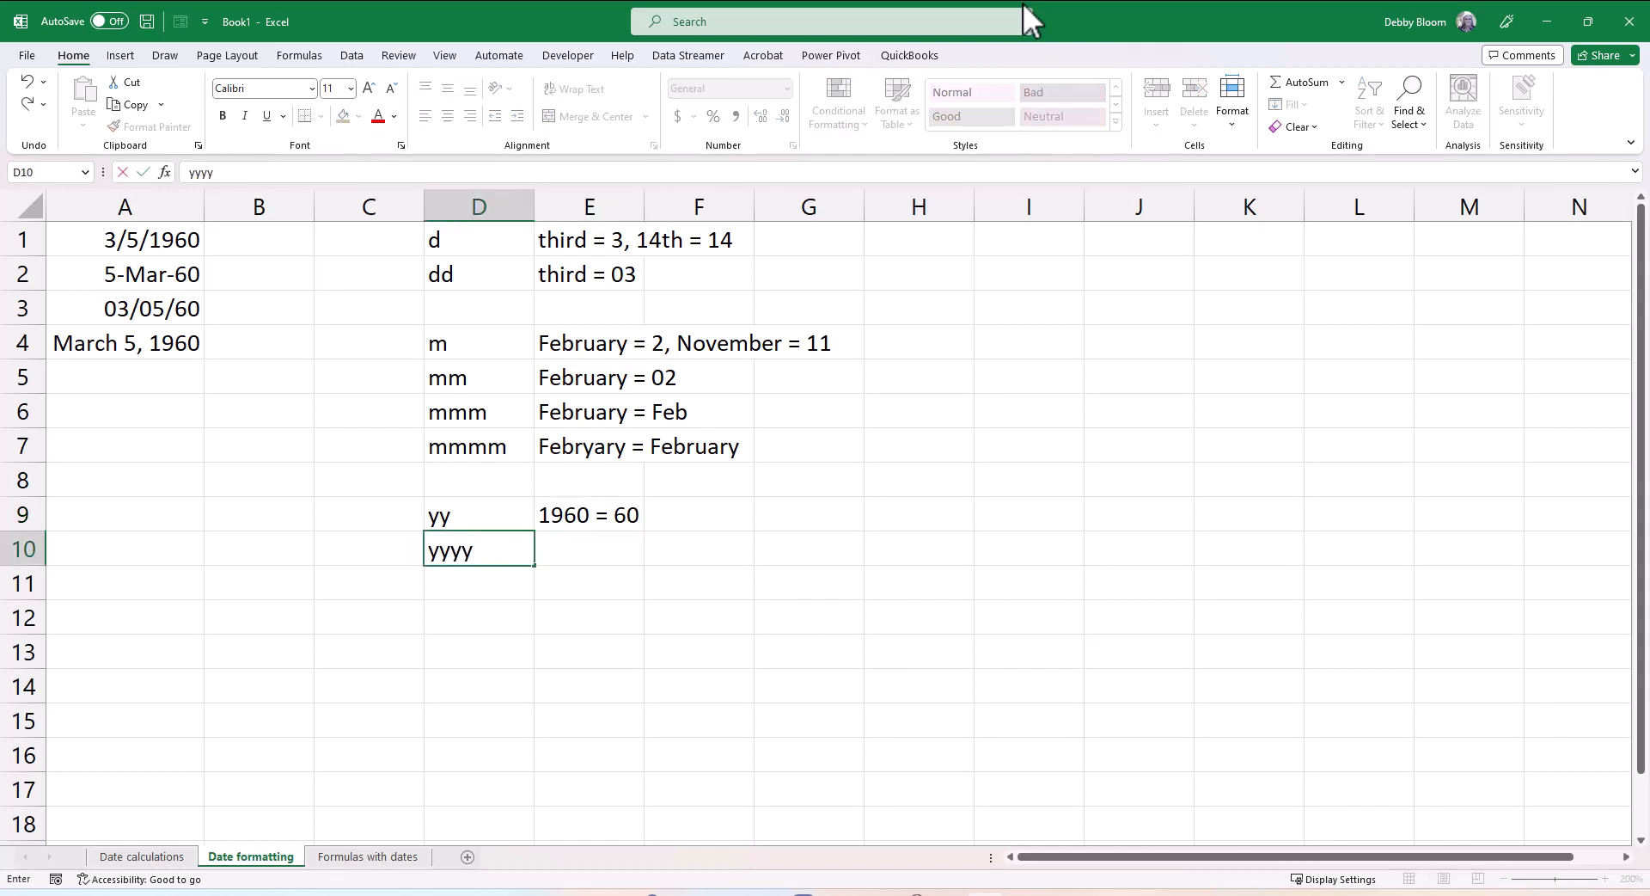
key(Tab)
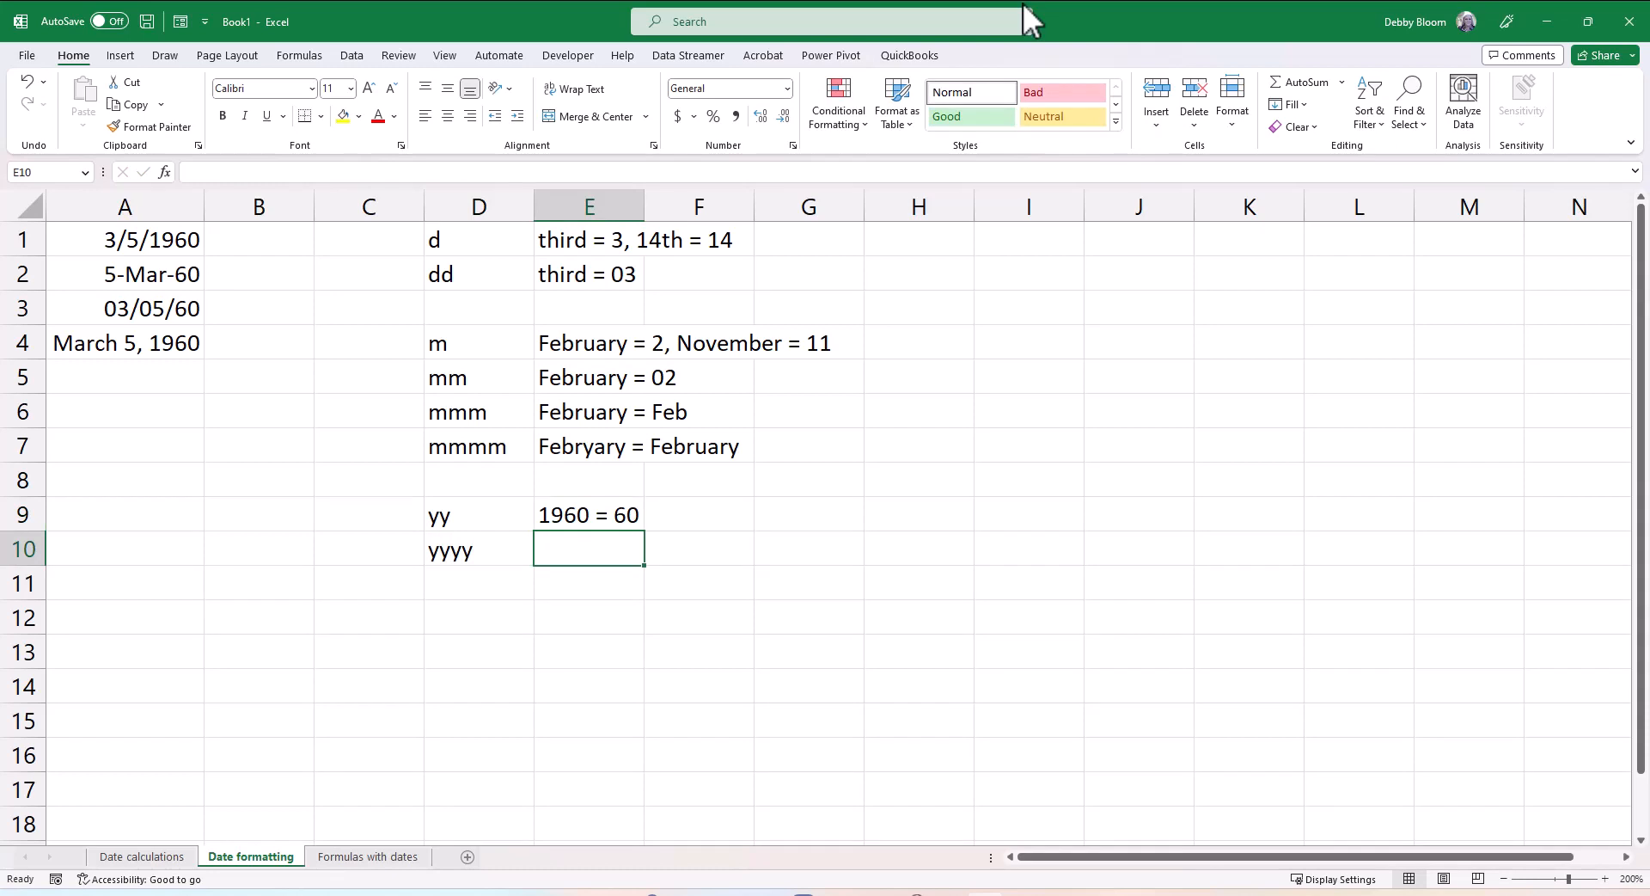
text(1960)
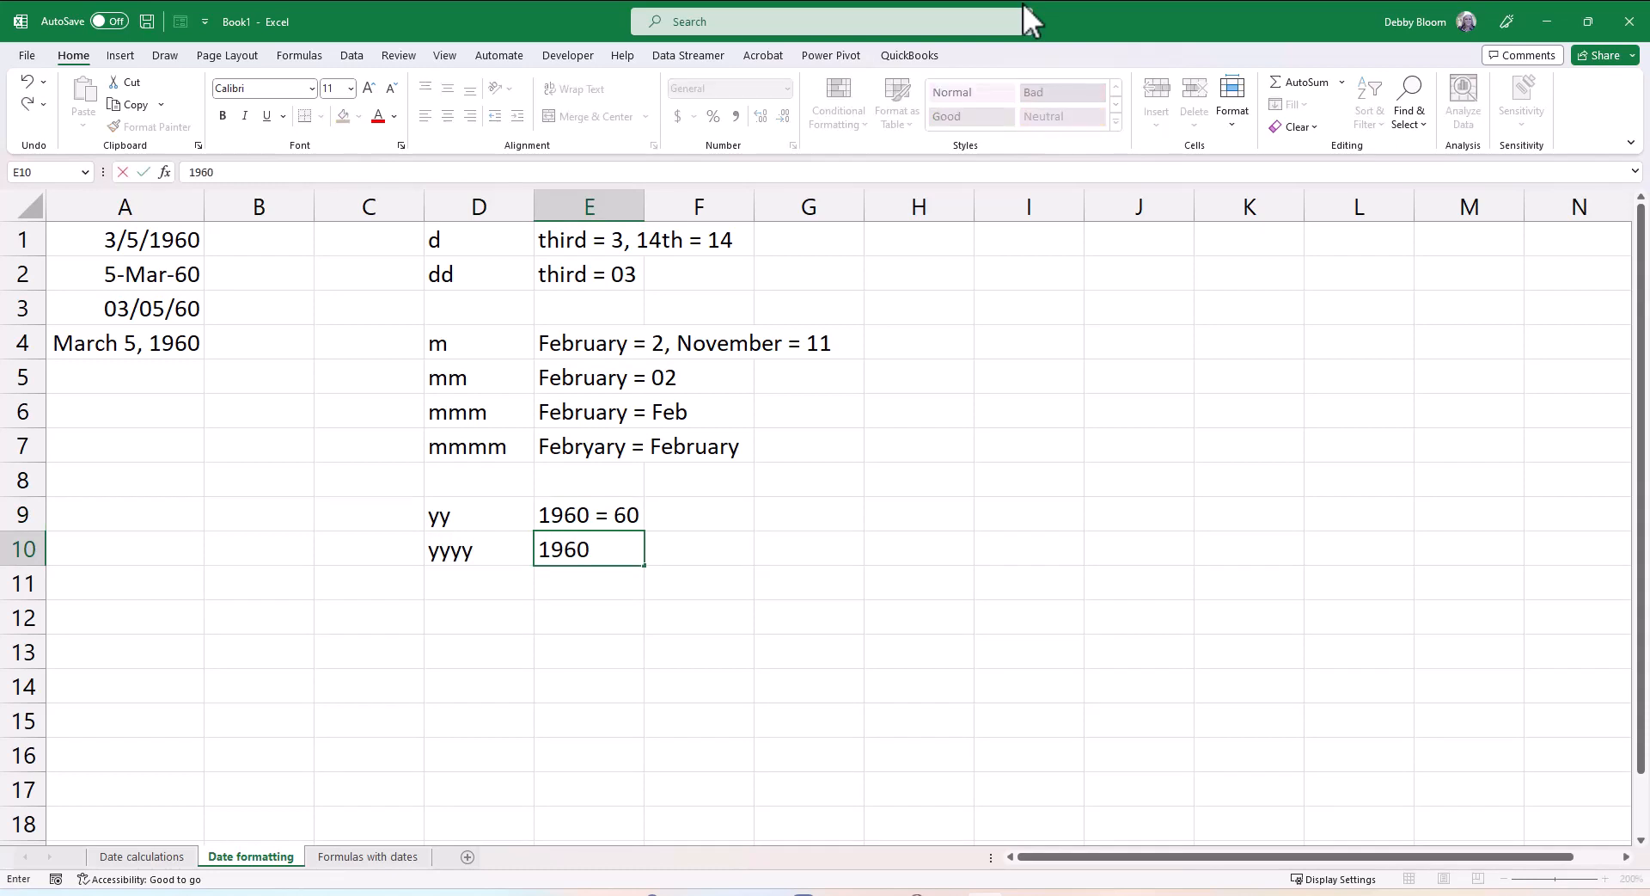
text( = 1960)
key(Return)
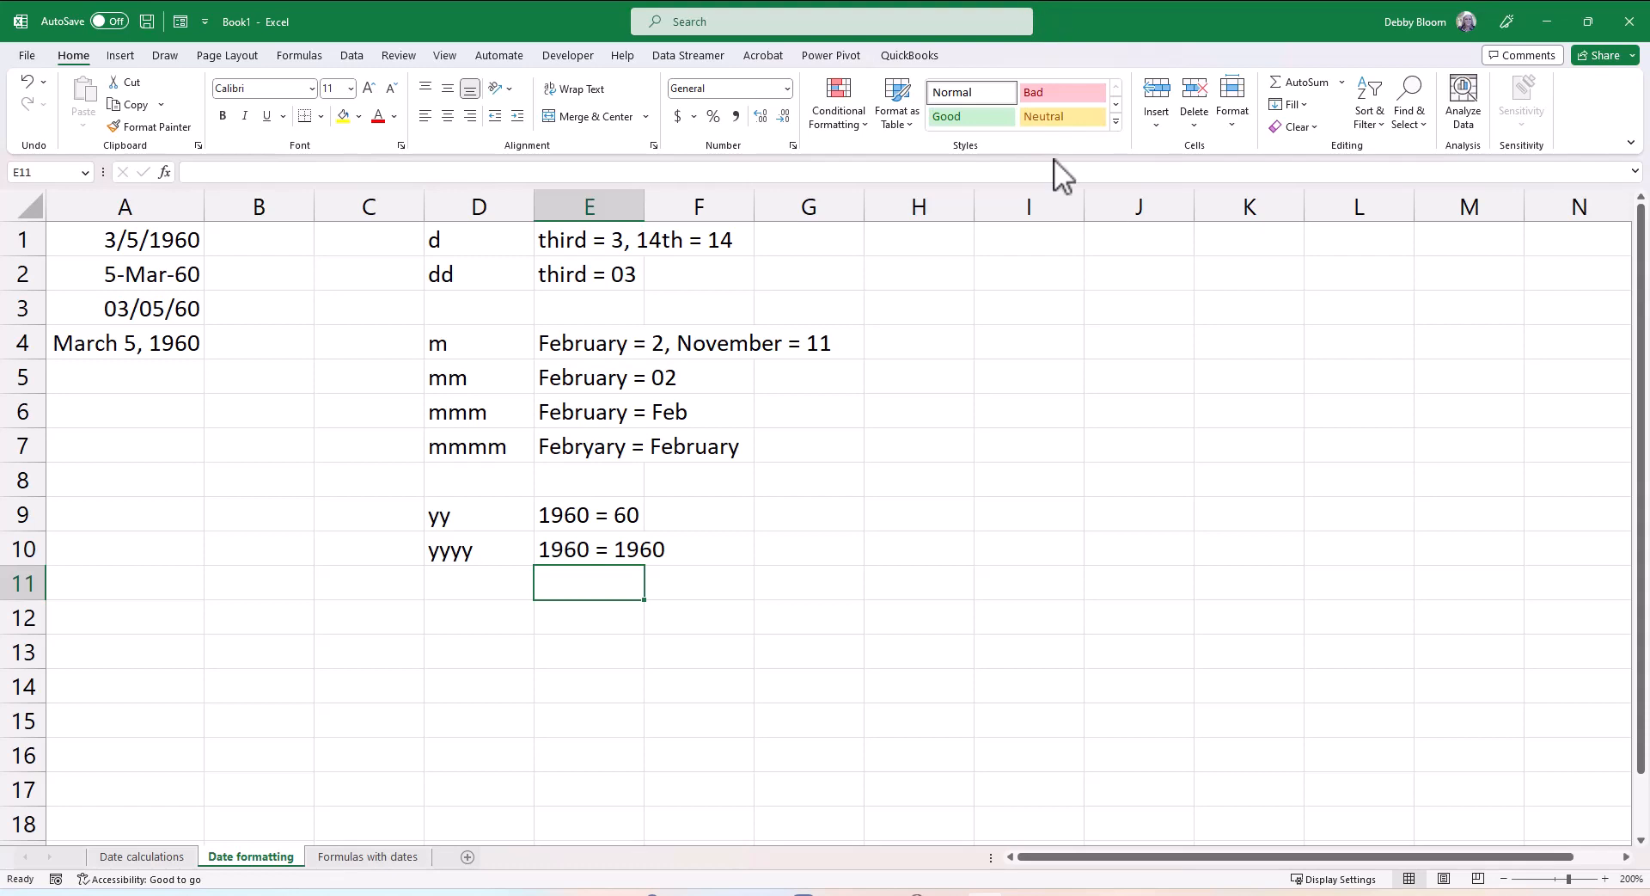
Format the date in cell A1 with the custom number format dd/mm/yyyy.
click(79, 239)
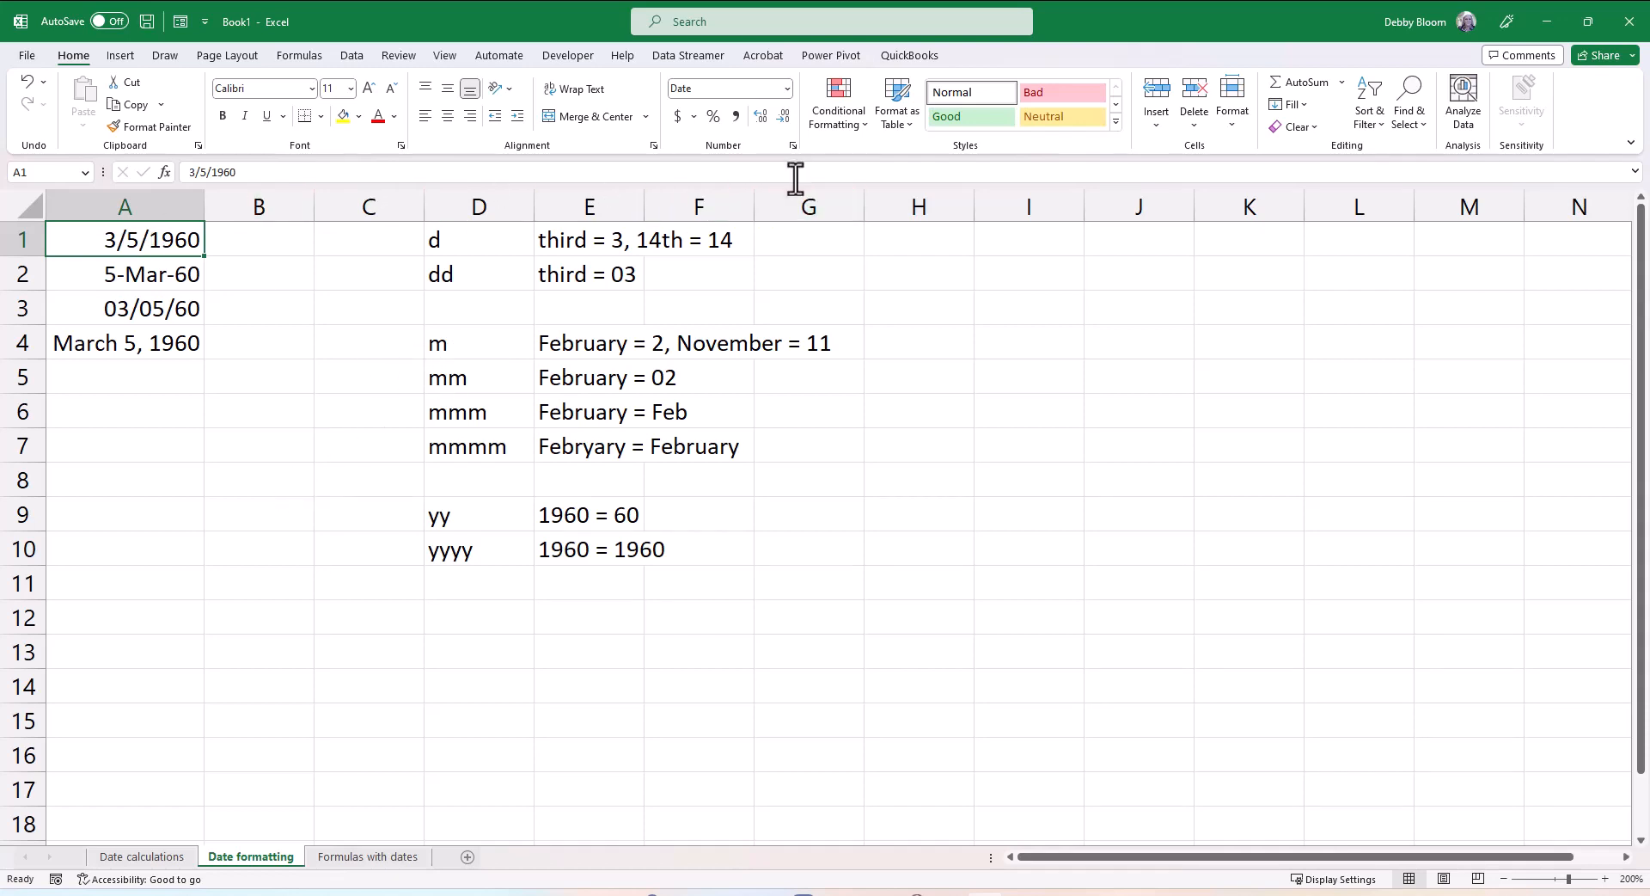
click(793, 143)
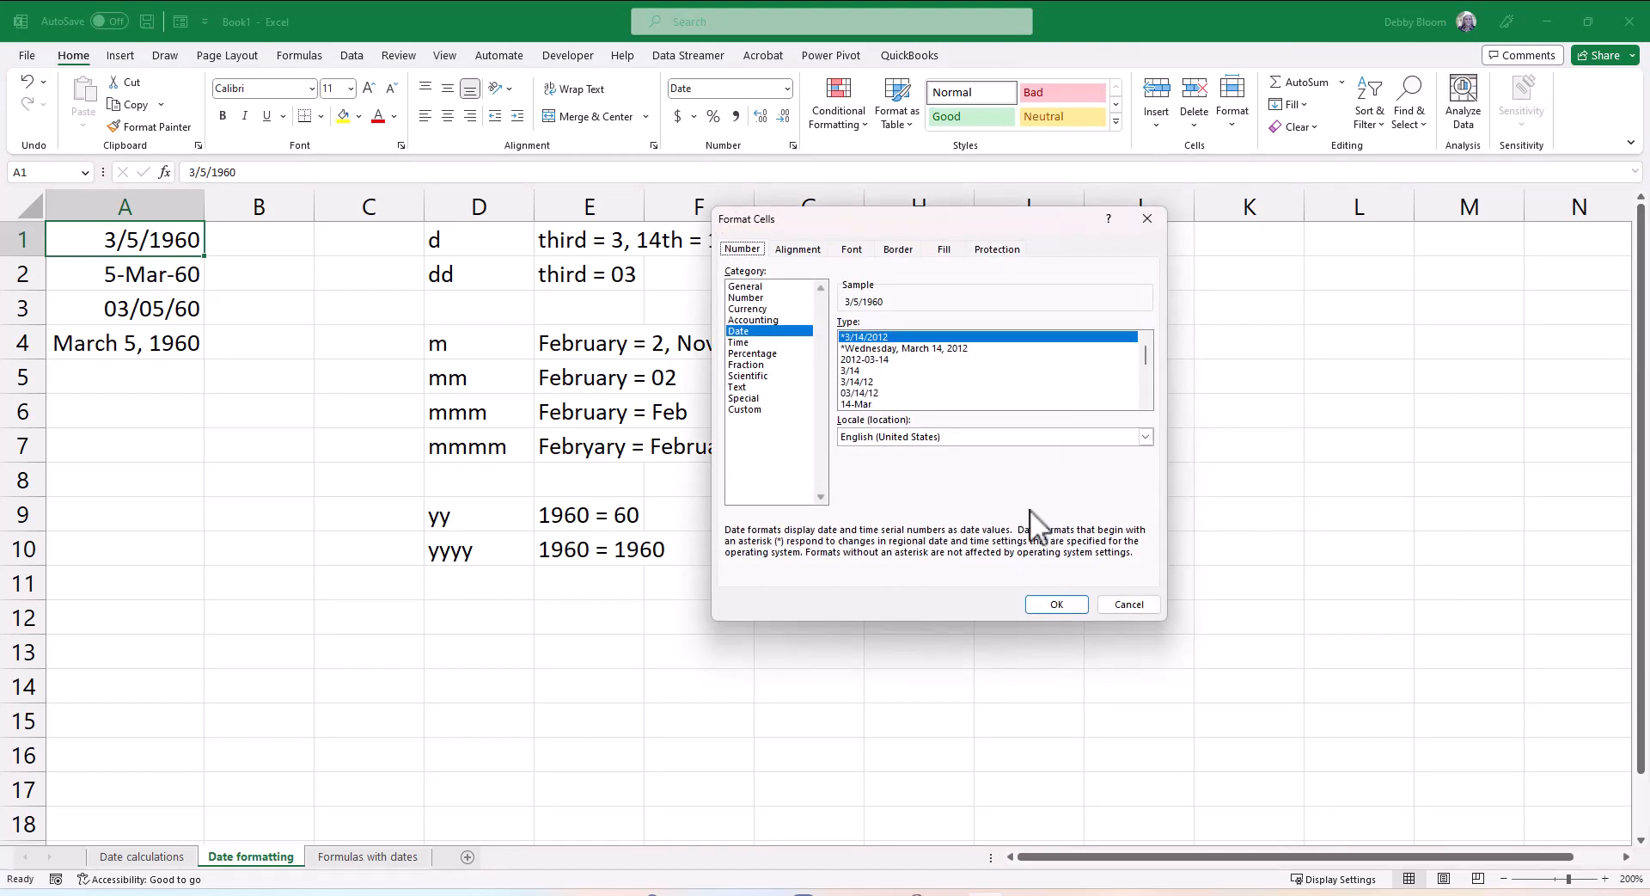
click(760, 409)
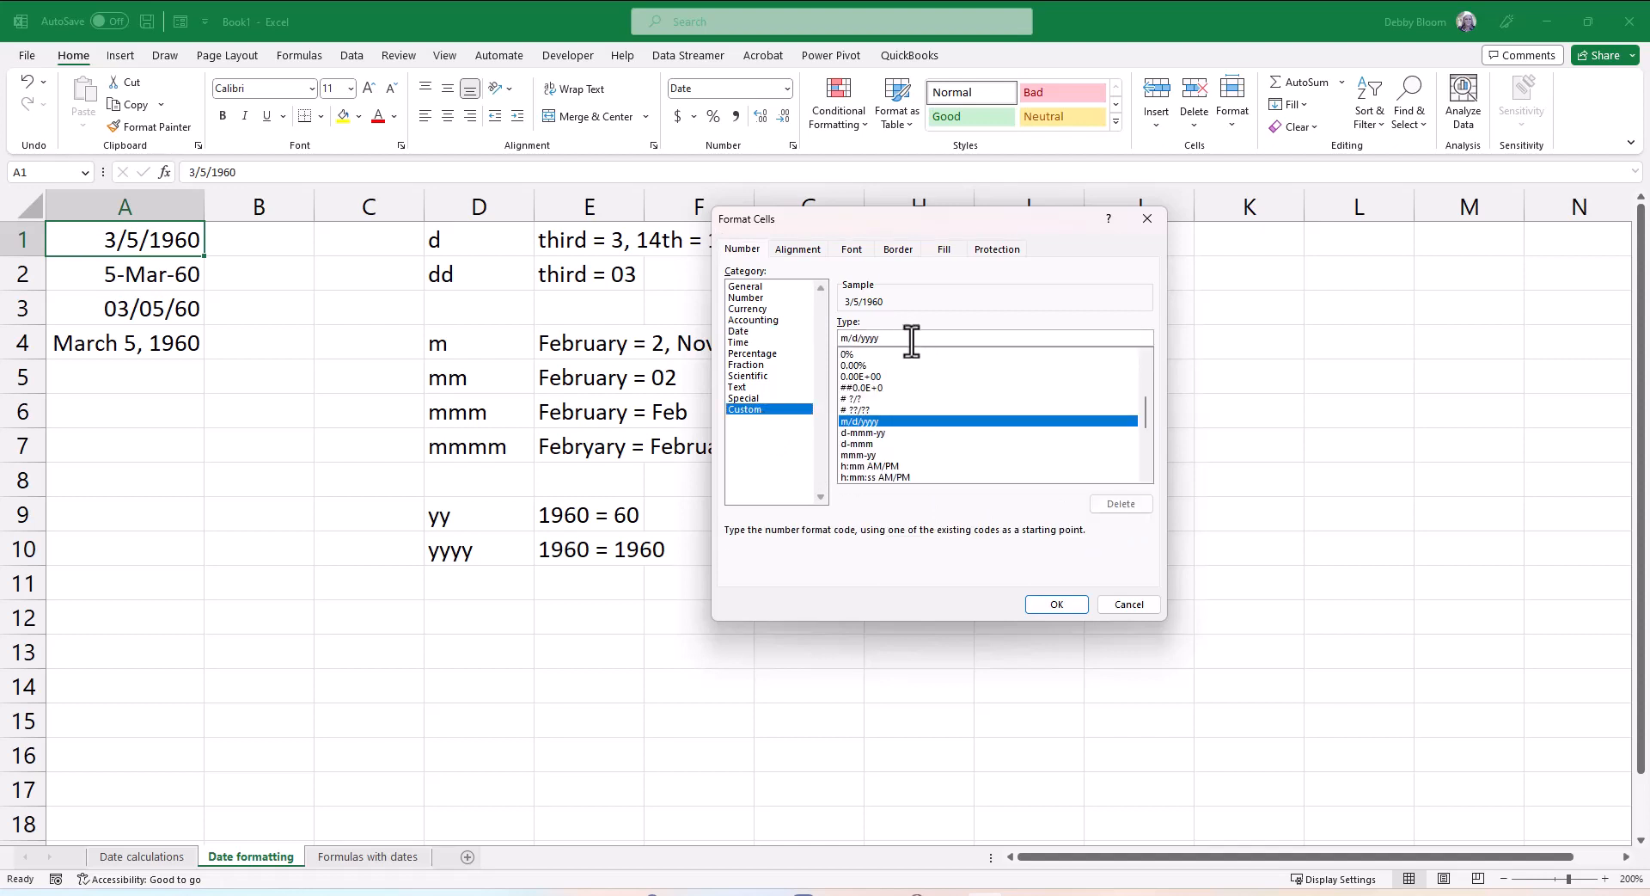
drag(911, 341, 798, 342)
key(Delete)
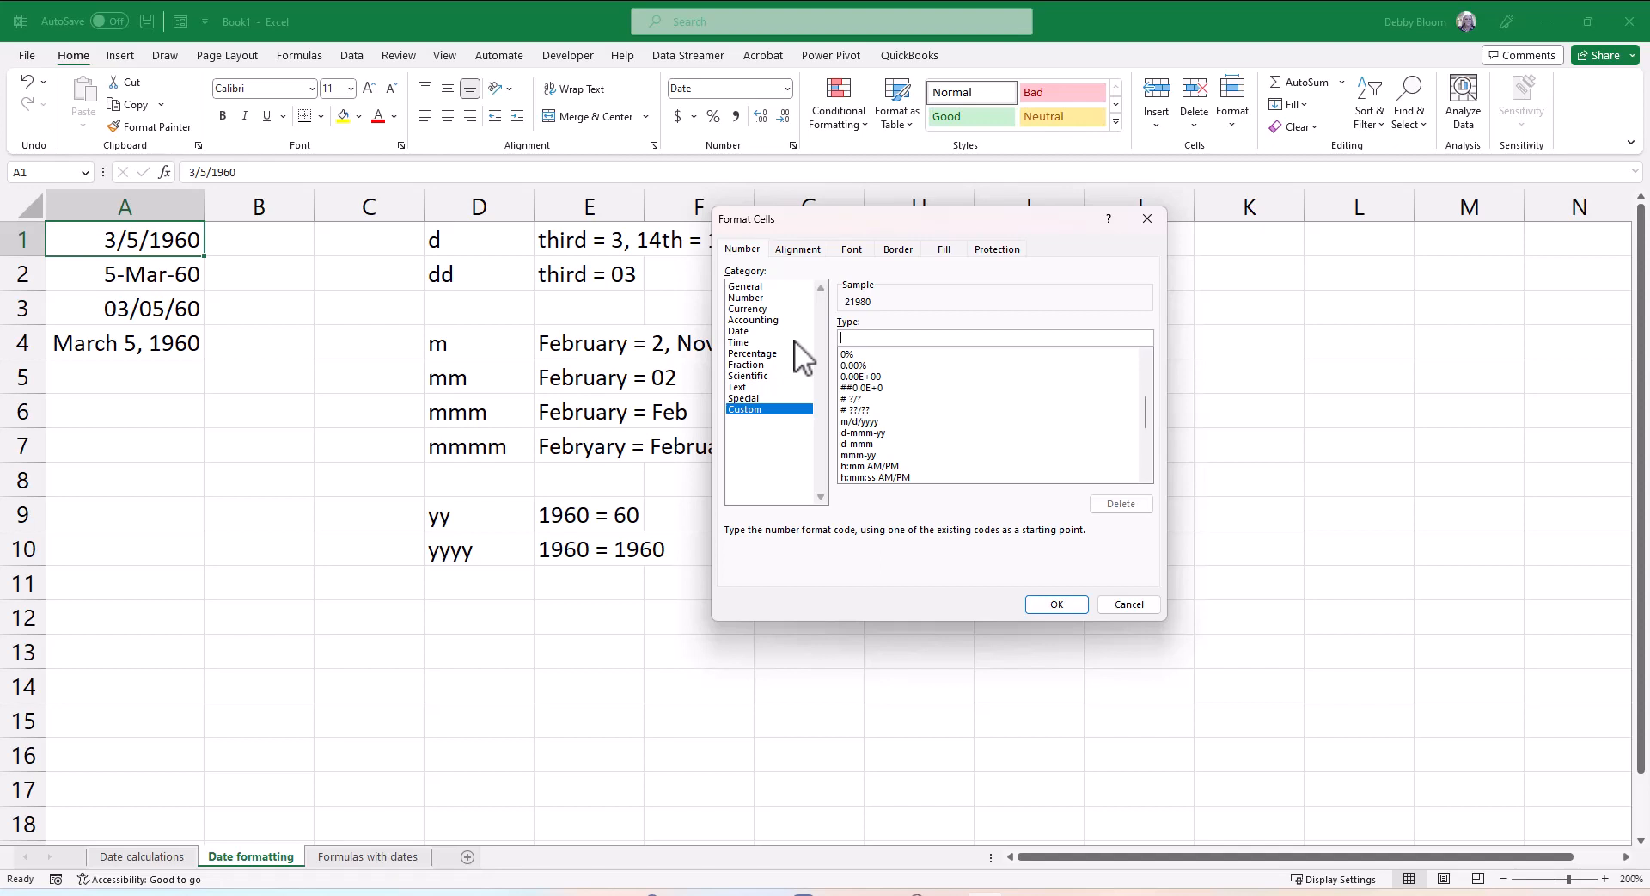
text(dd)
text(/mm/yyyy)
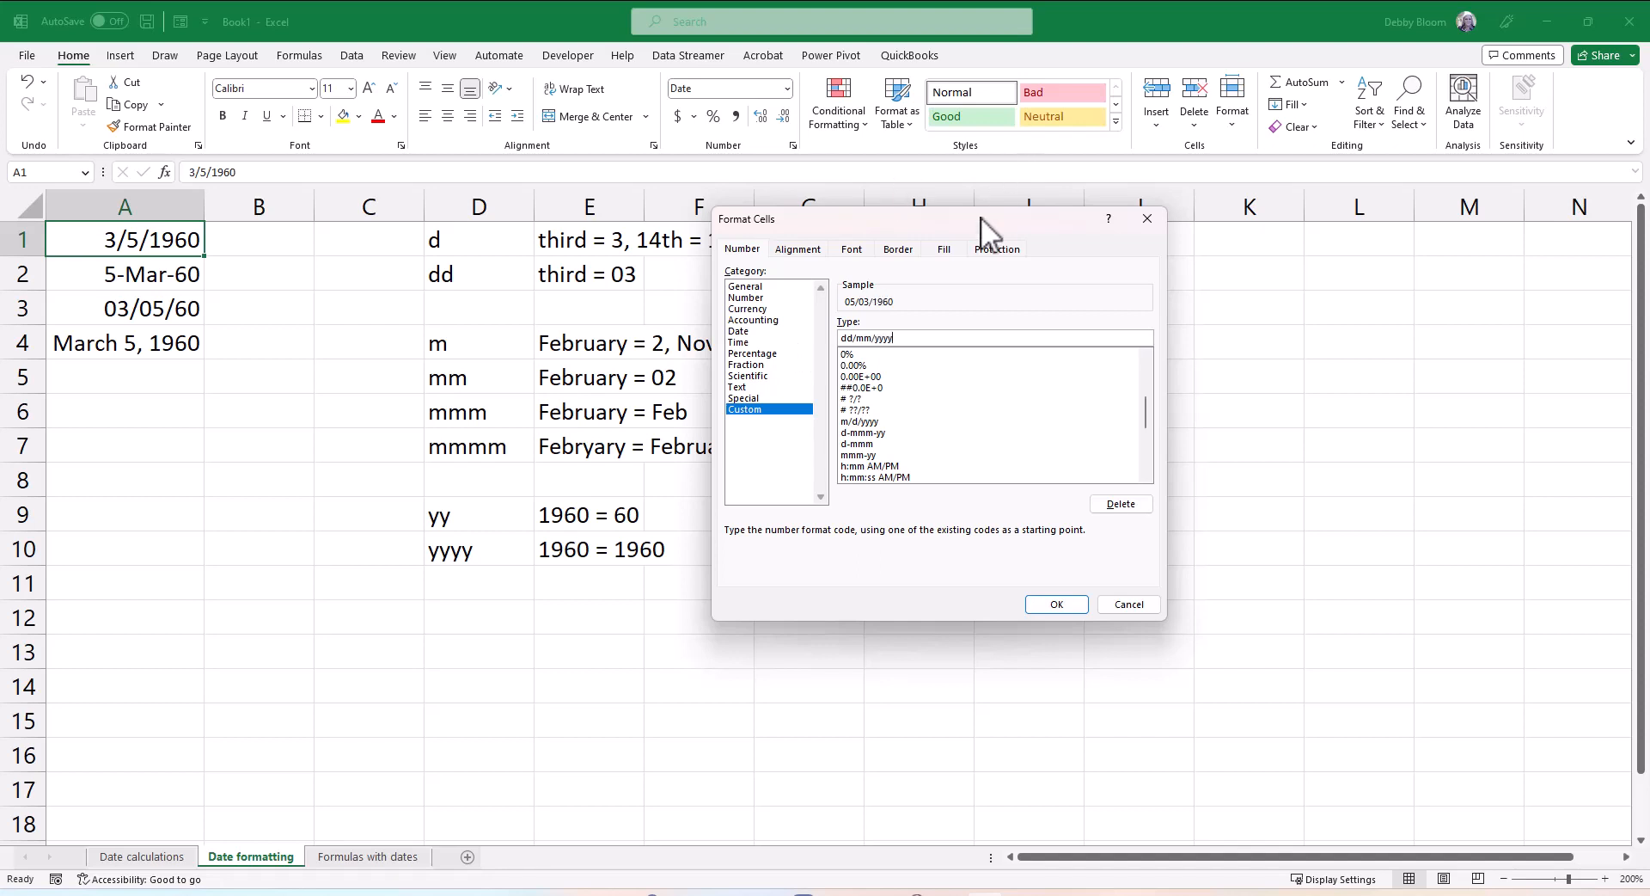
click(1056, 605)
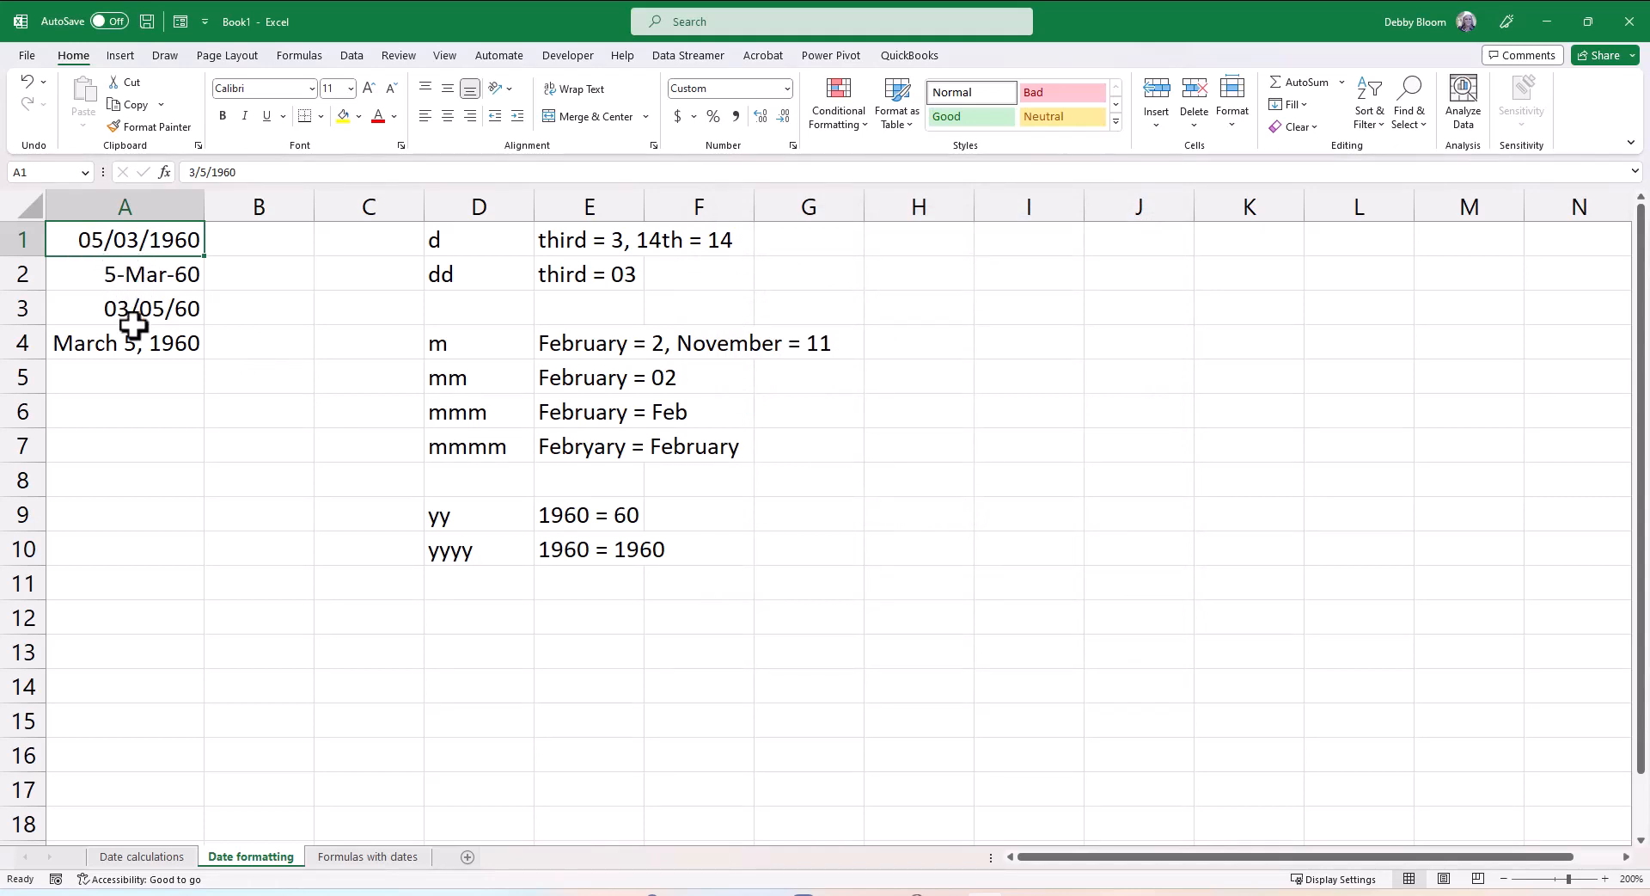
Format the date in cell A2 with the custom number format "The "d" of "mmmm "in " yyyy.
click(153, 288)
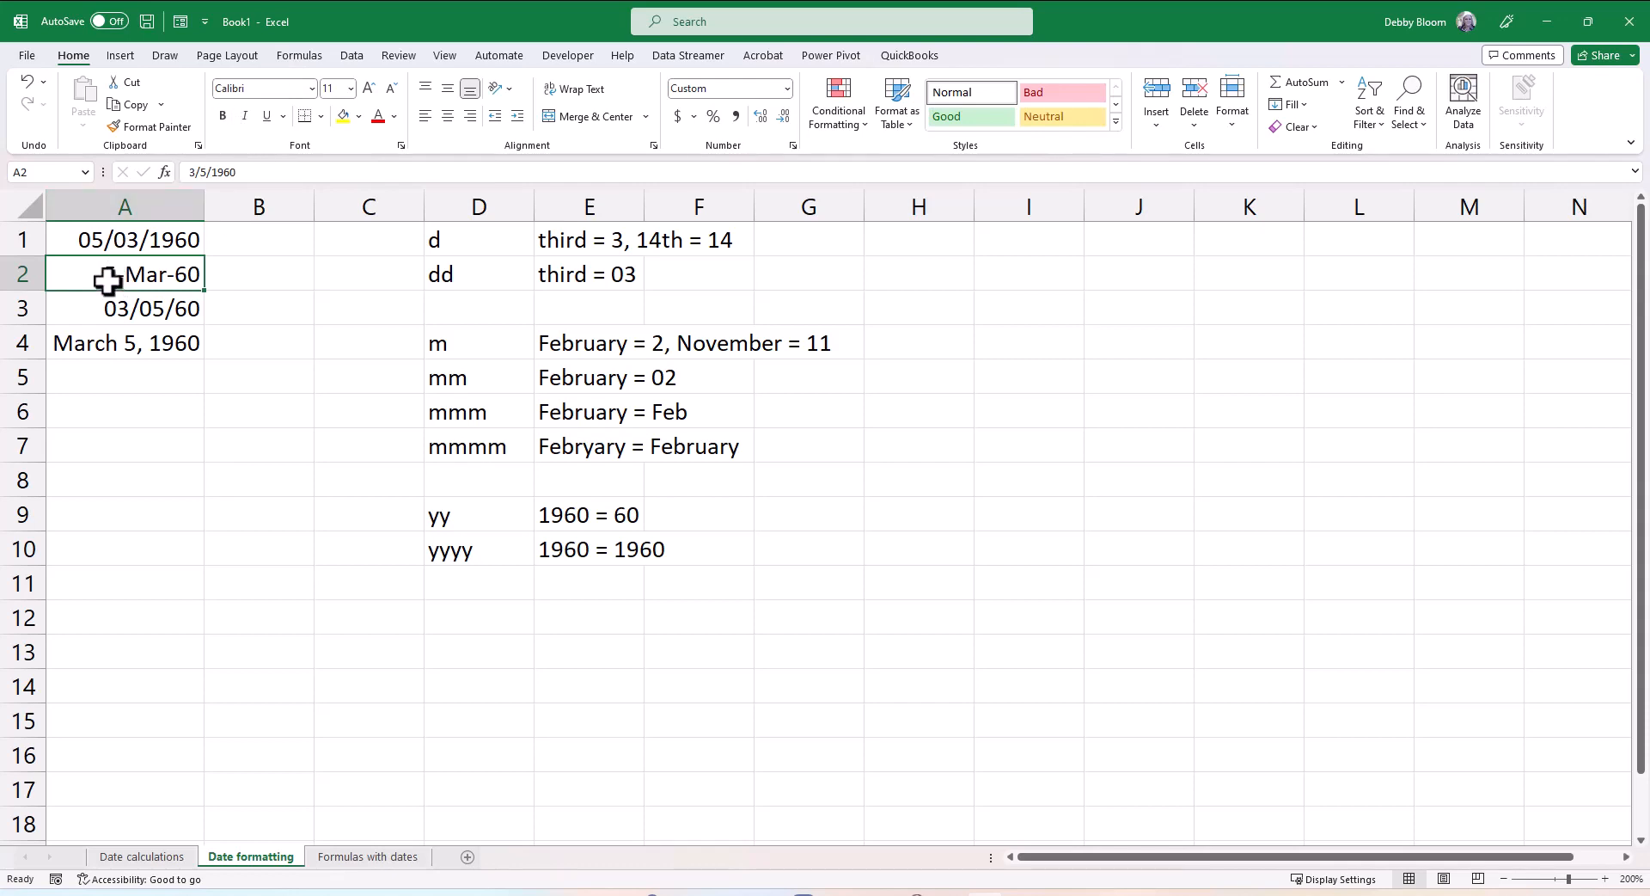
click(792, 146)
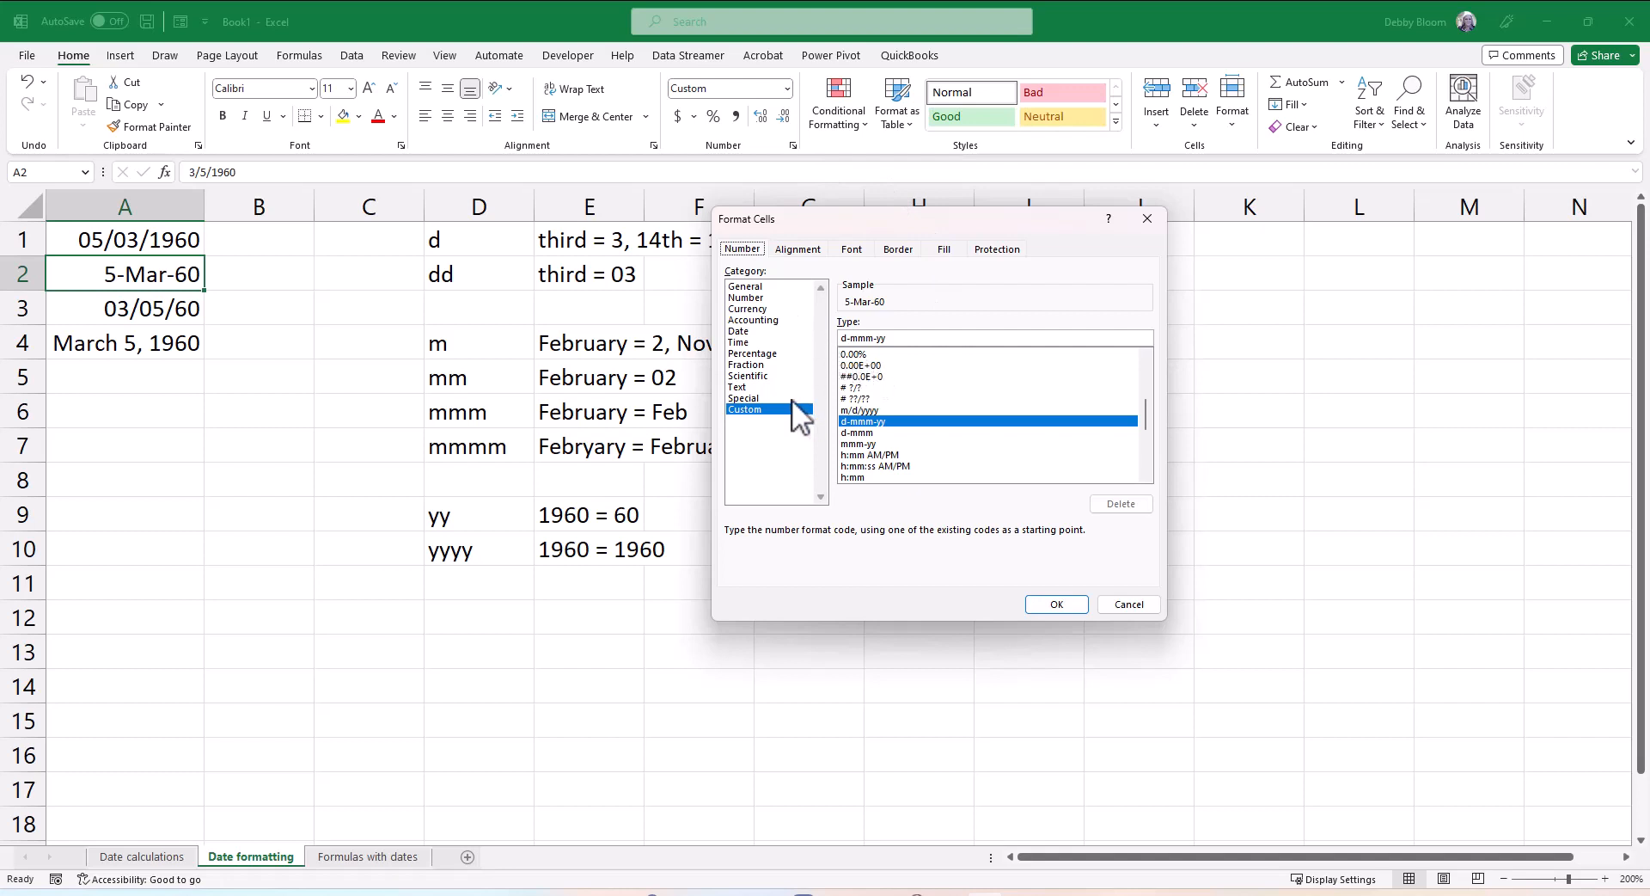
double_click(943, 335)
key(BackSpace)
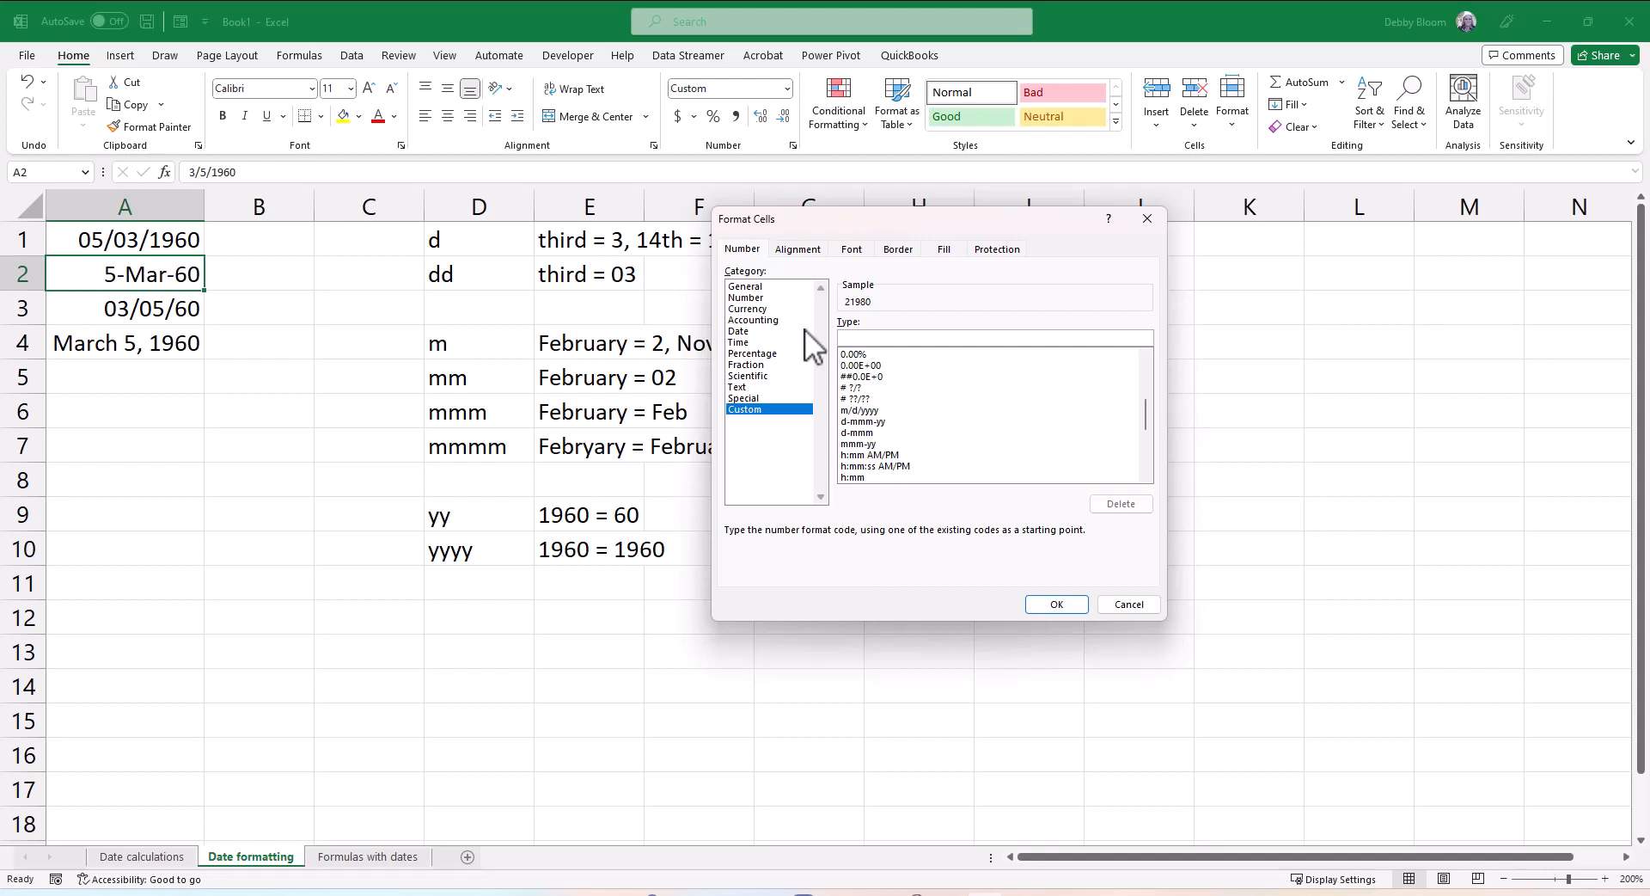
text(")
text("d" of)
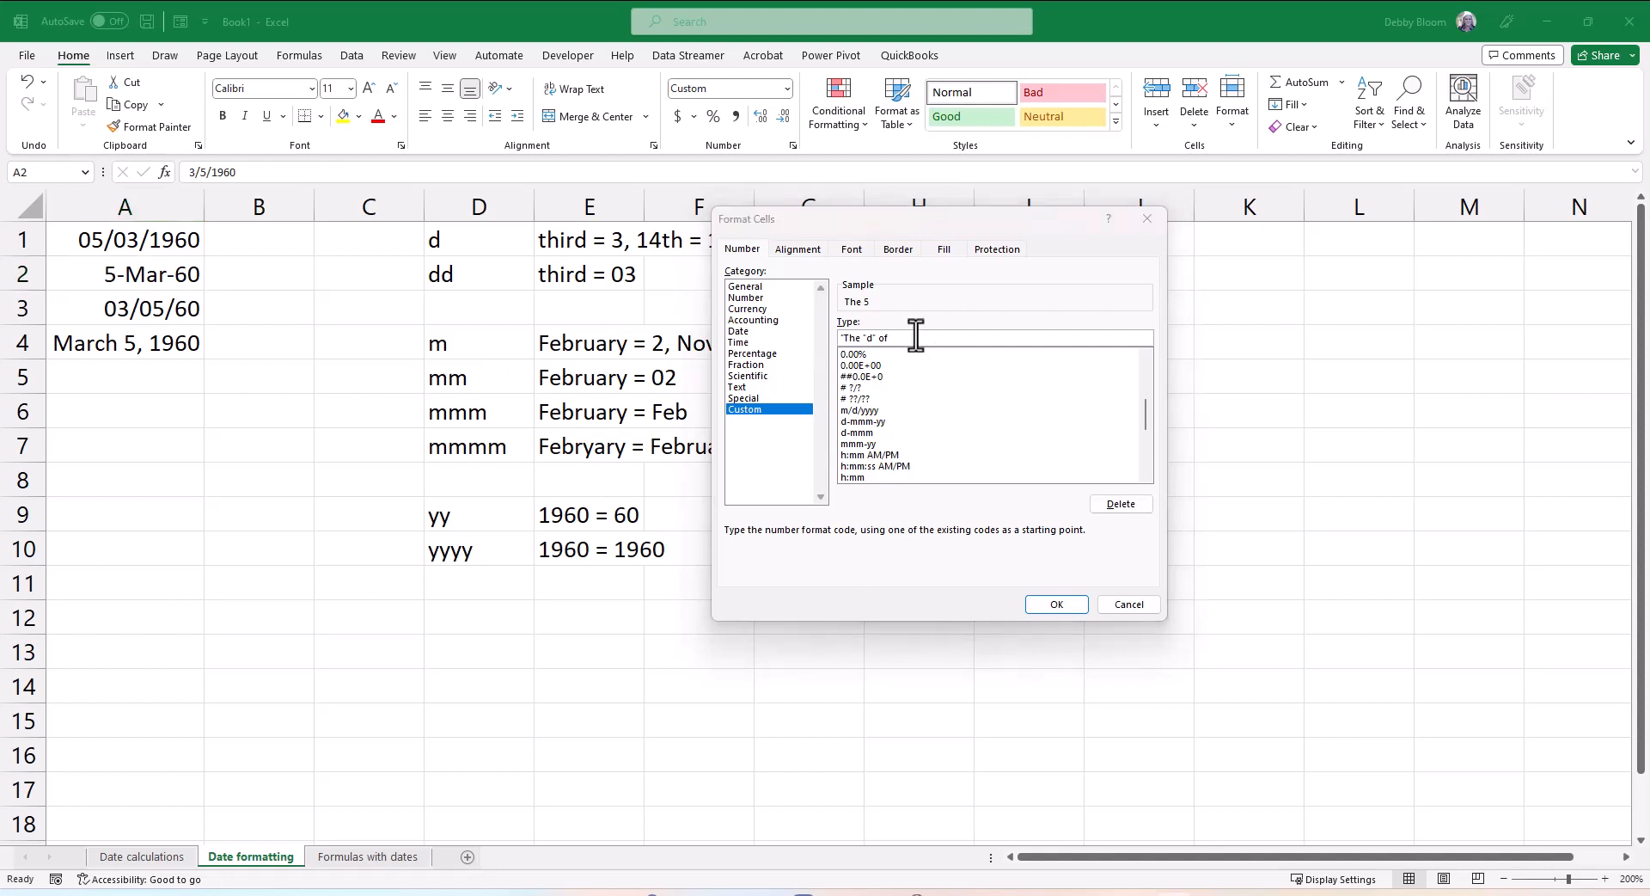
click(916, 336)
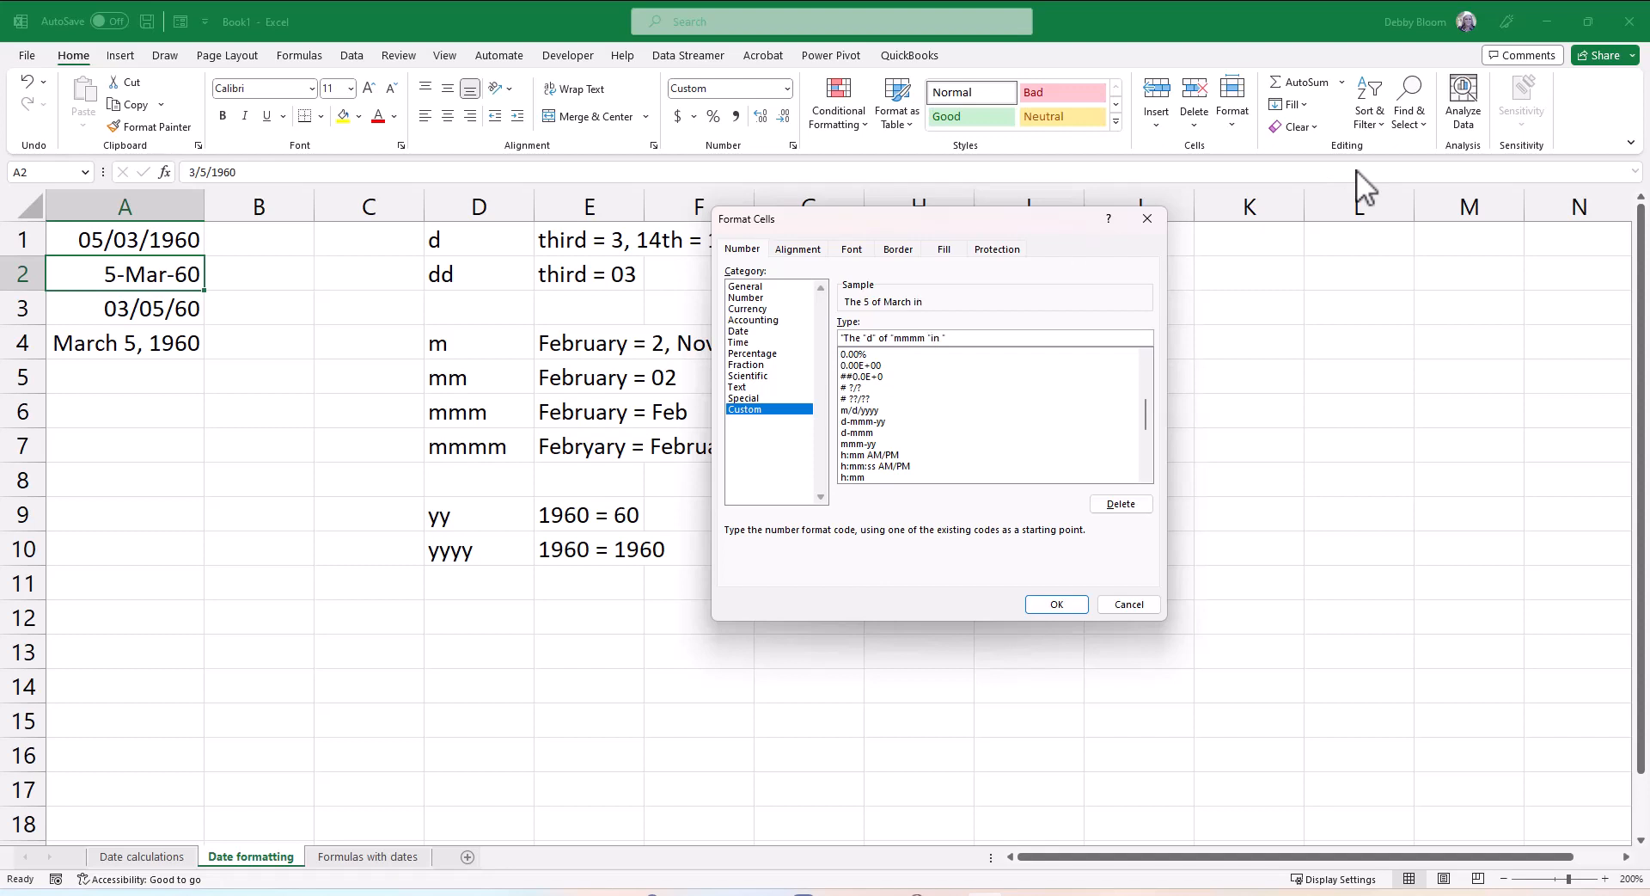
text(yyyy)
click(1057, 604)
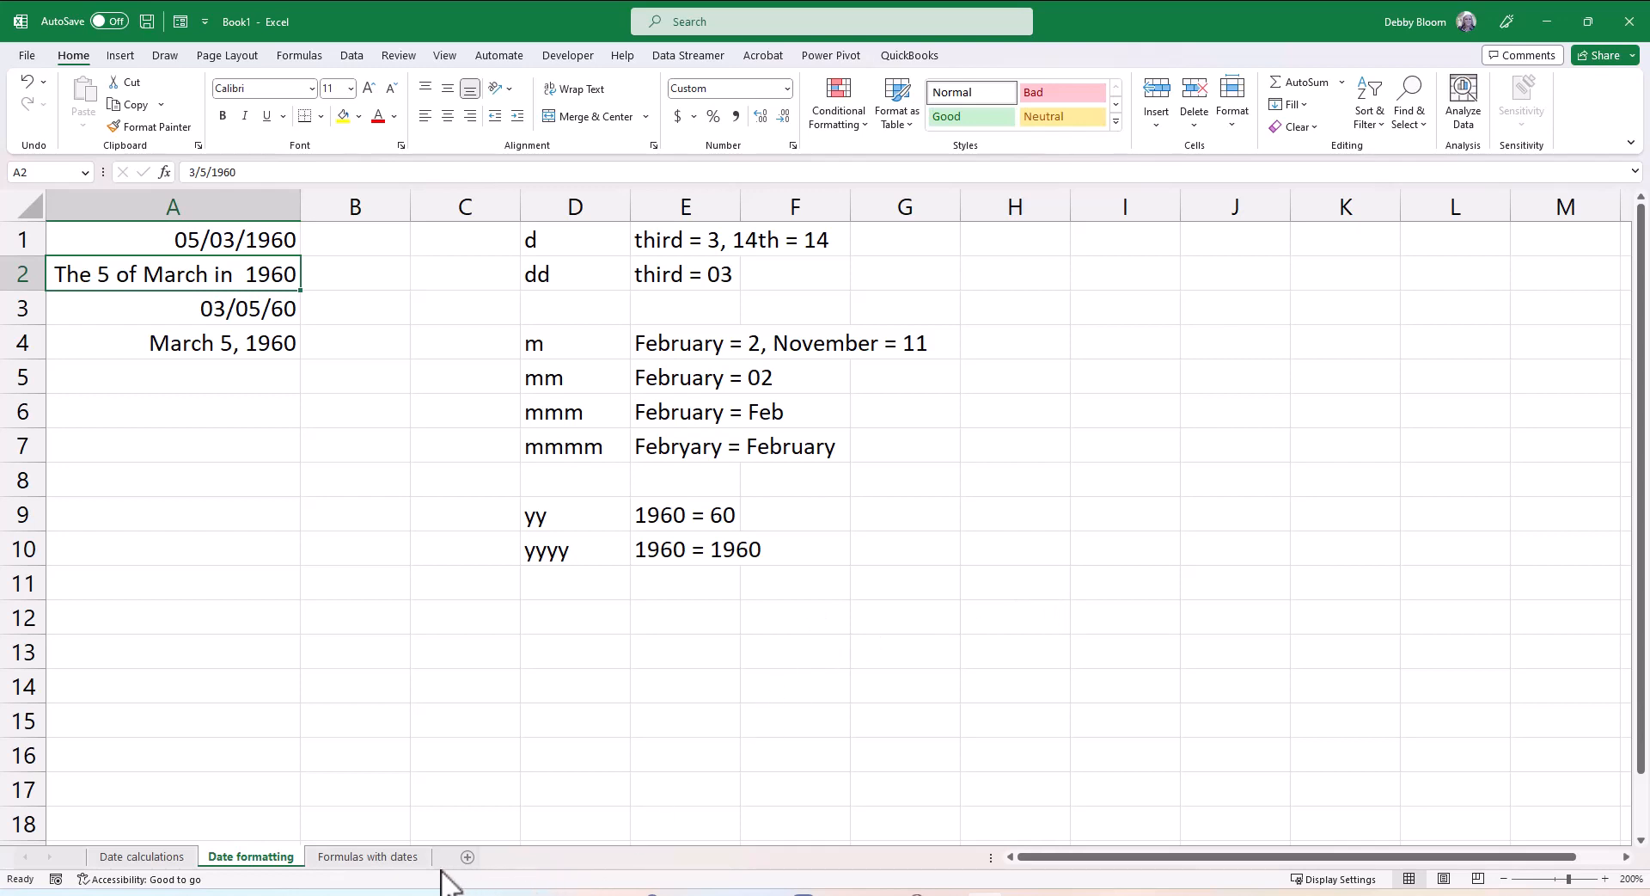
Switch to the Formulas with dates sheet and look through the available date and time functions.
click(399, 856)
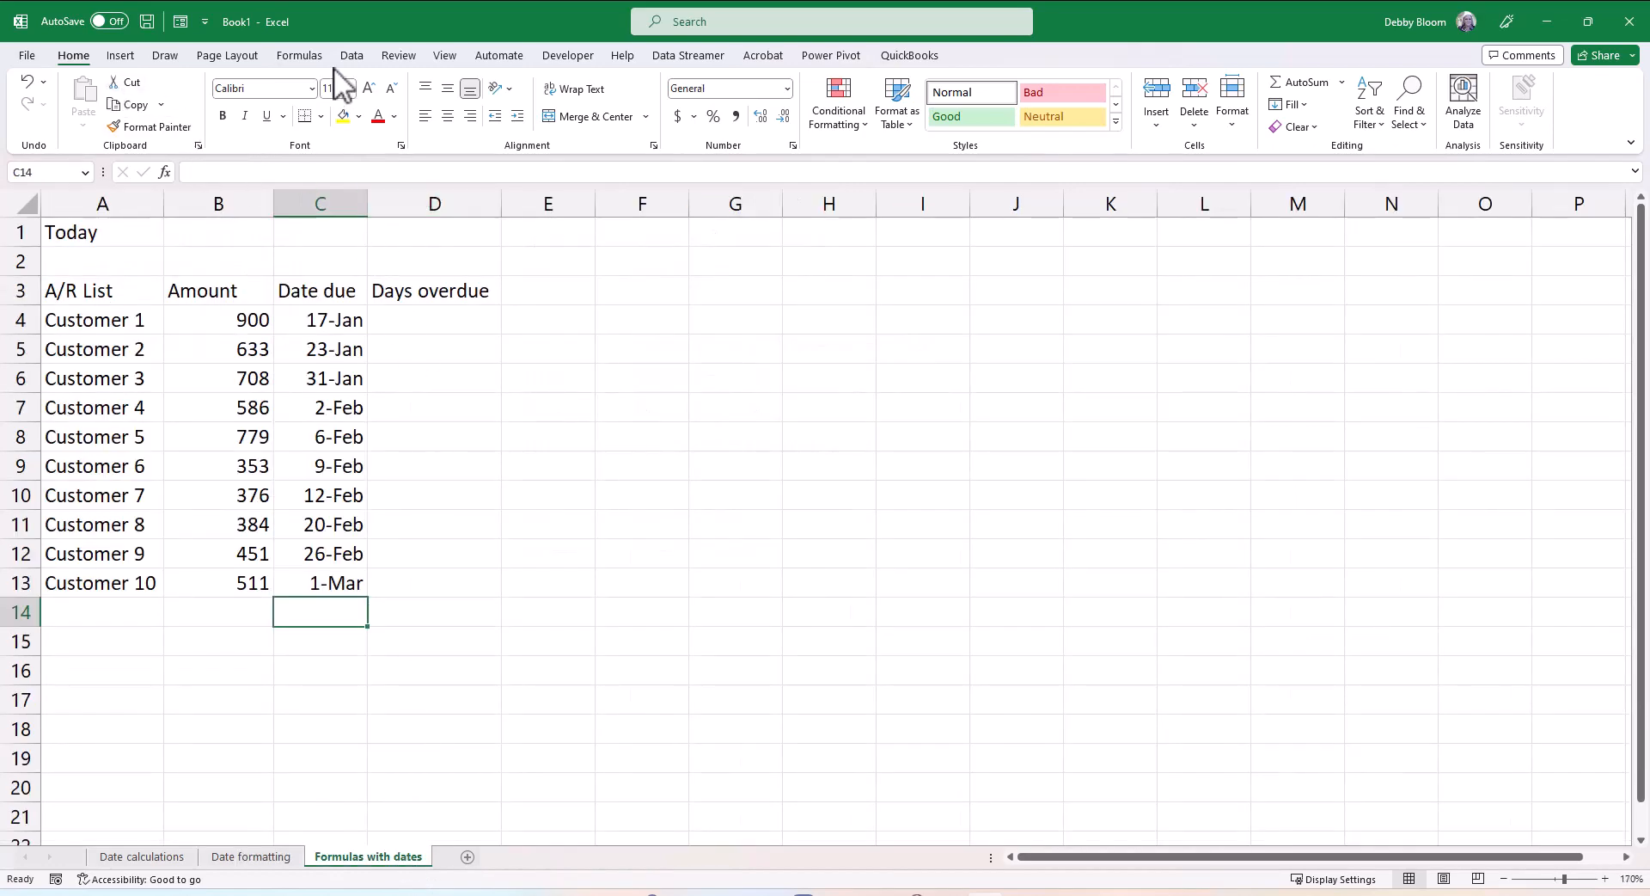
click(299, 57)
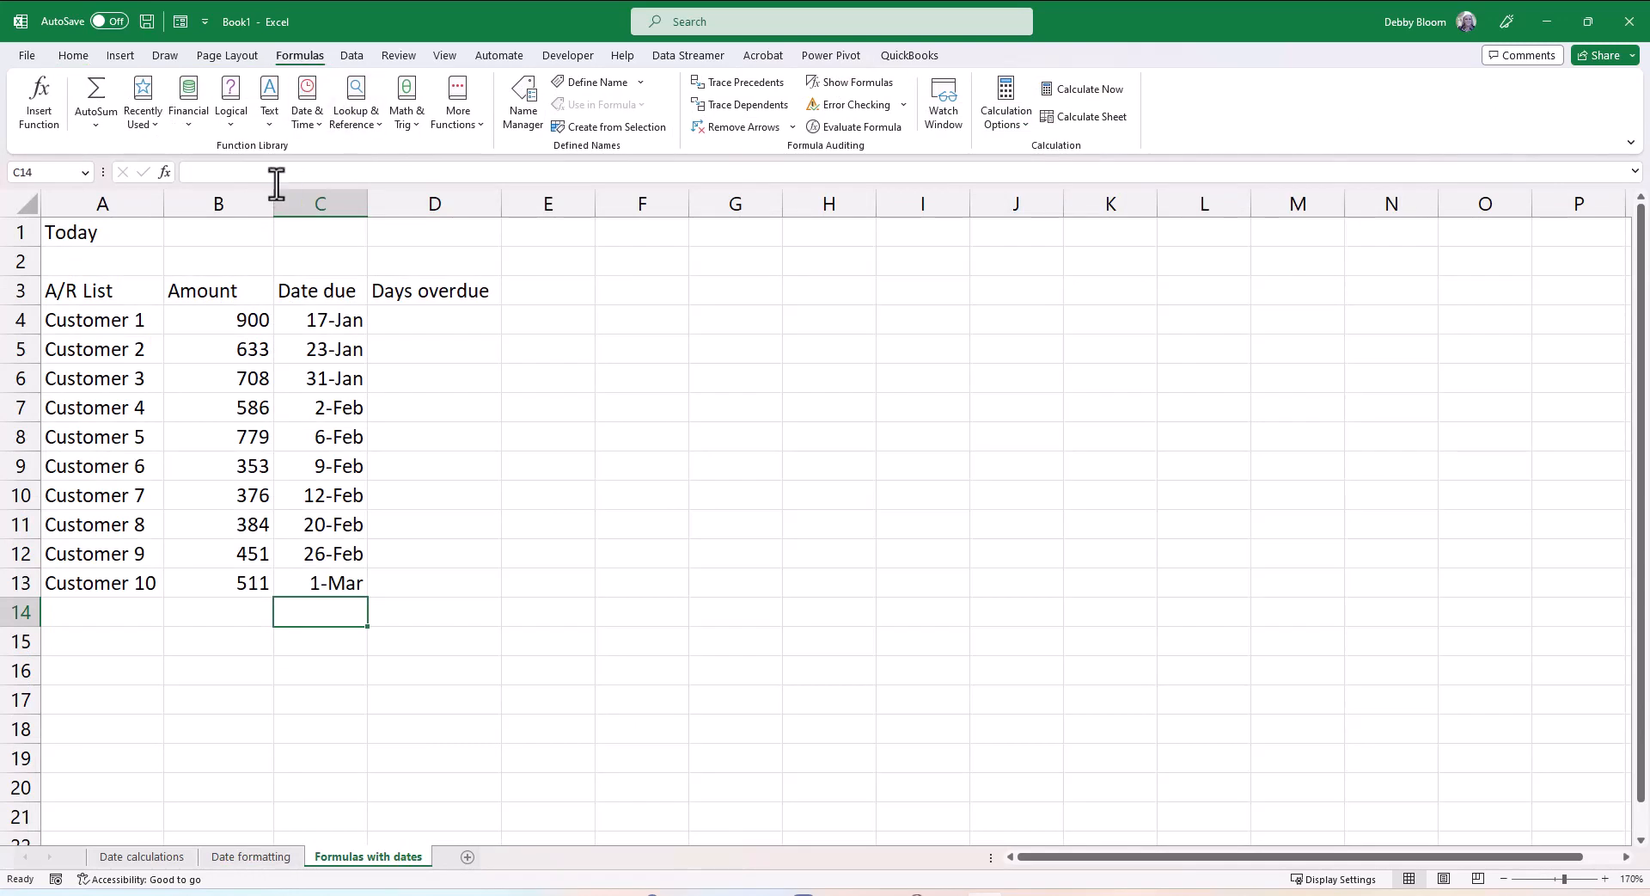
click(307, 122)
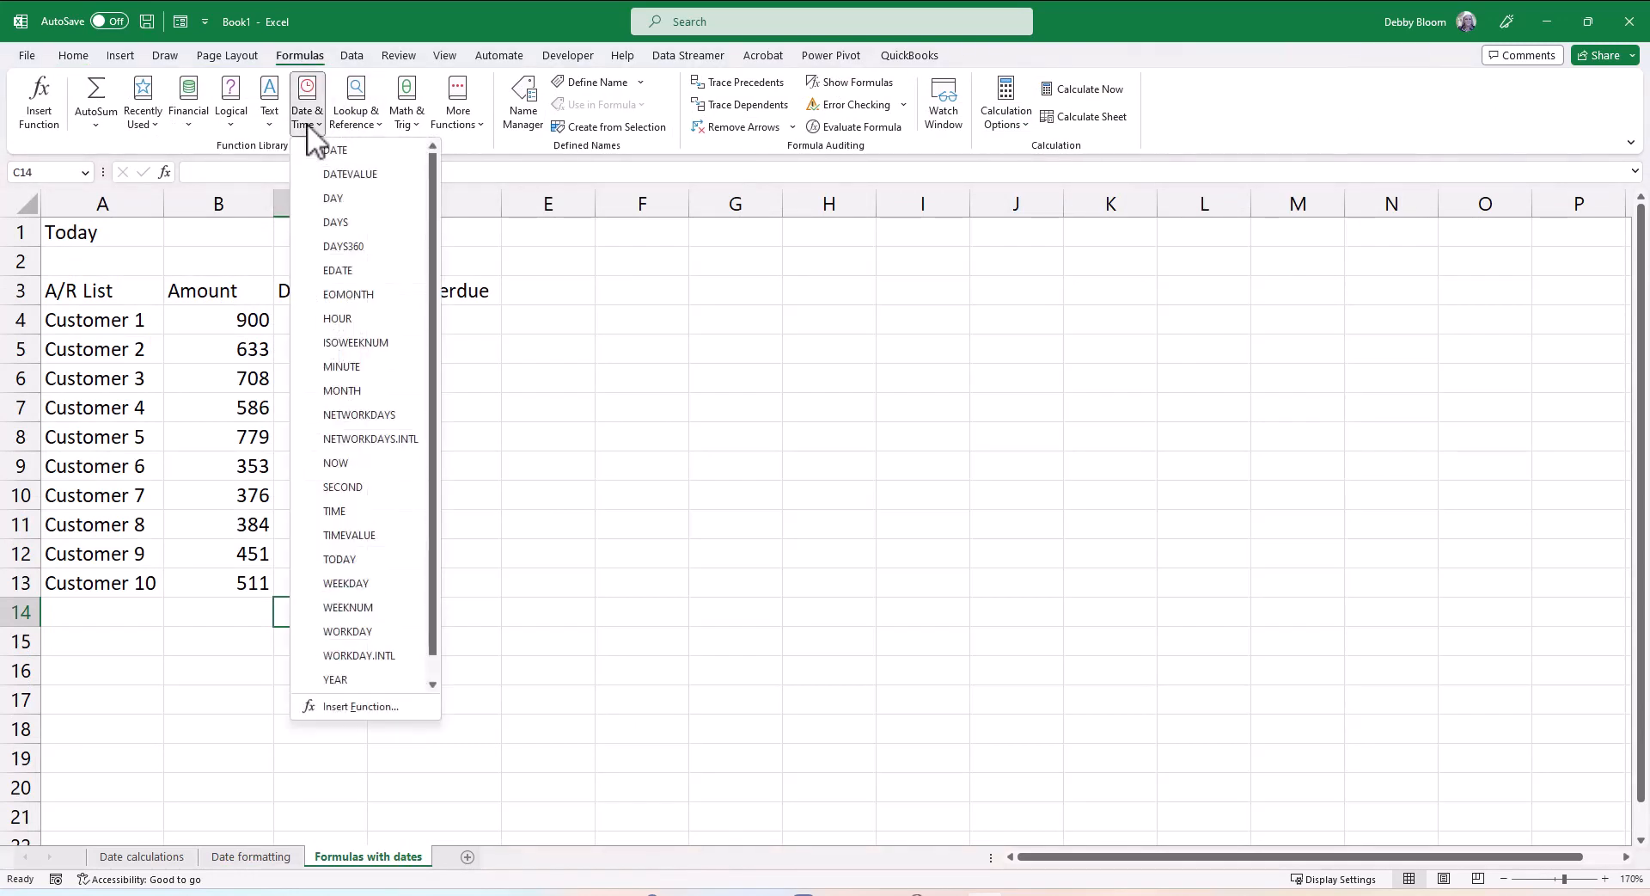
scroll(435, 258, down, 1)
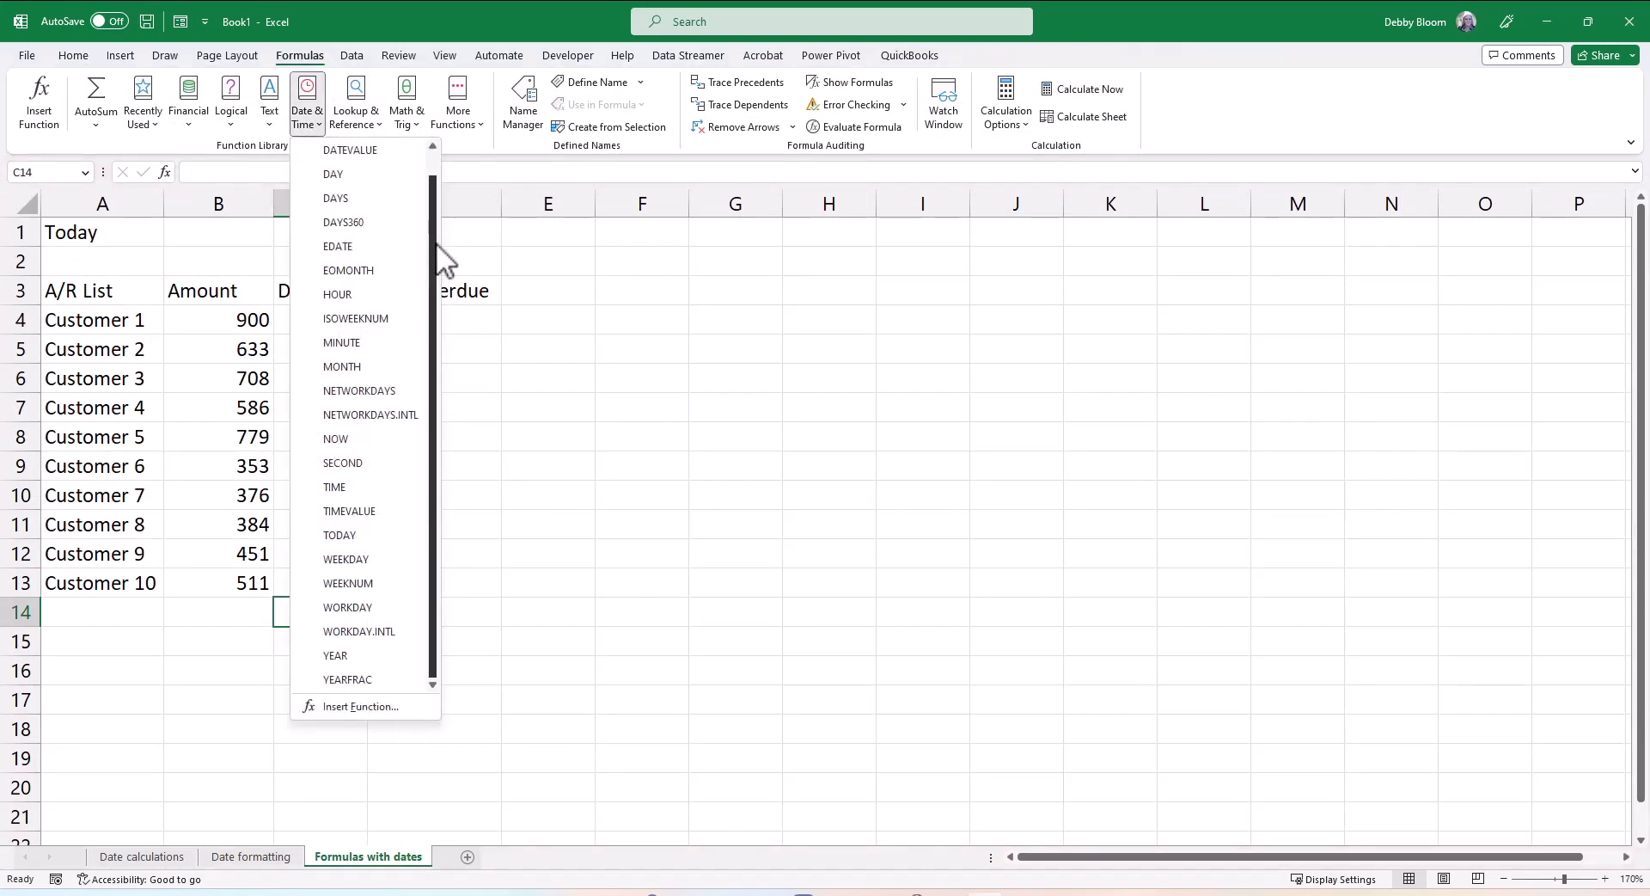
drag(437, 257, 429, 195)
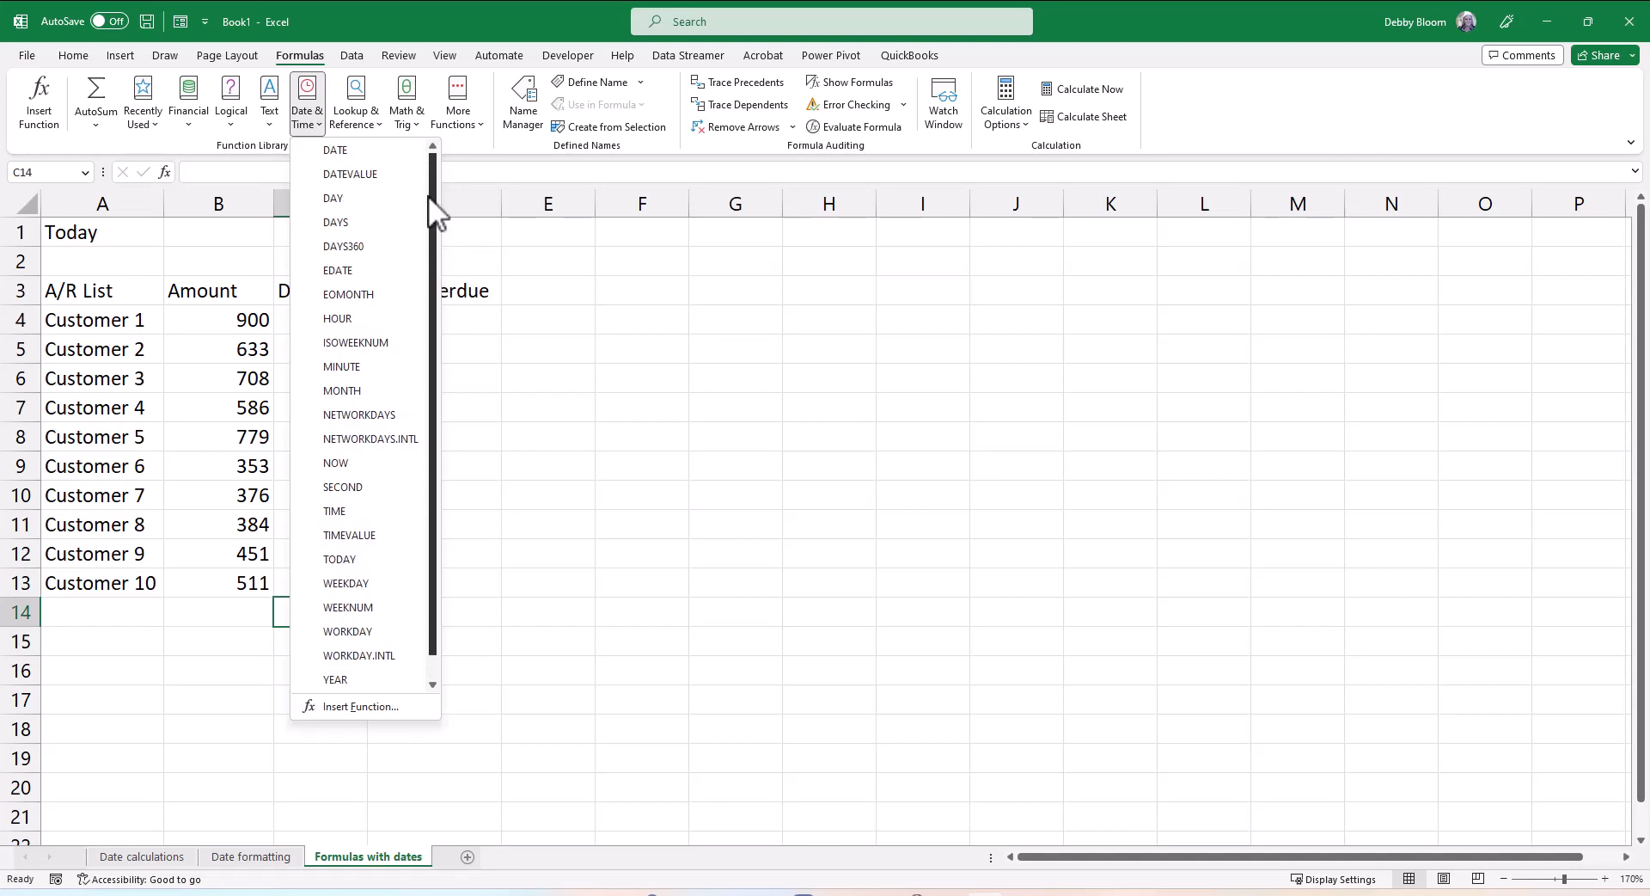
click(304, 117)
Enter the formula =TODAY() in cell B1 beside the Today label.
click(243, 232)
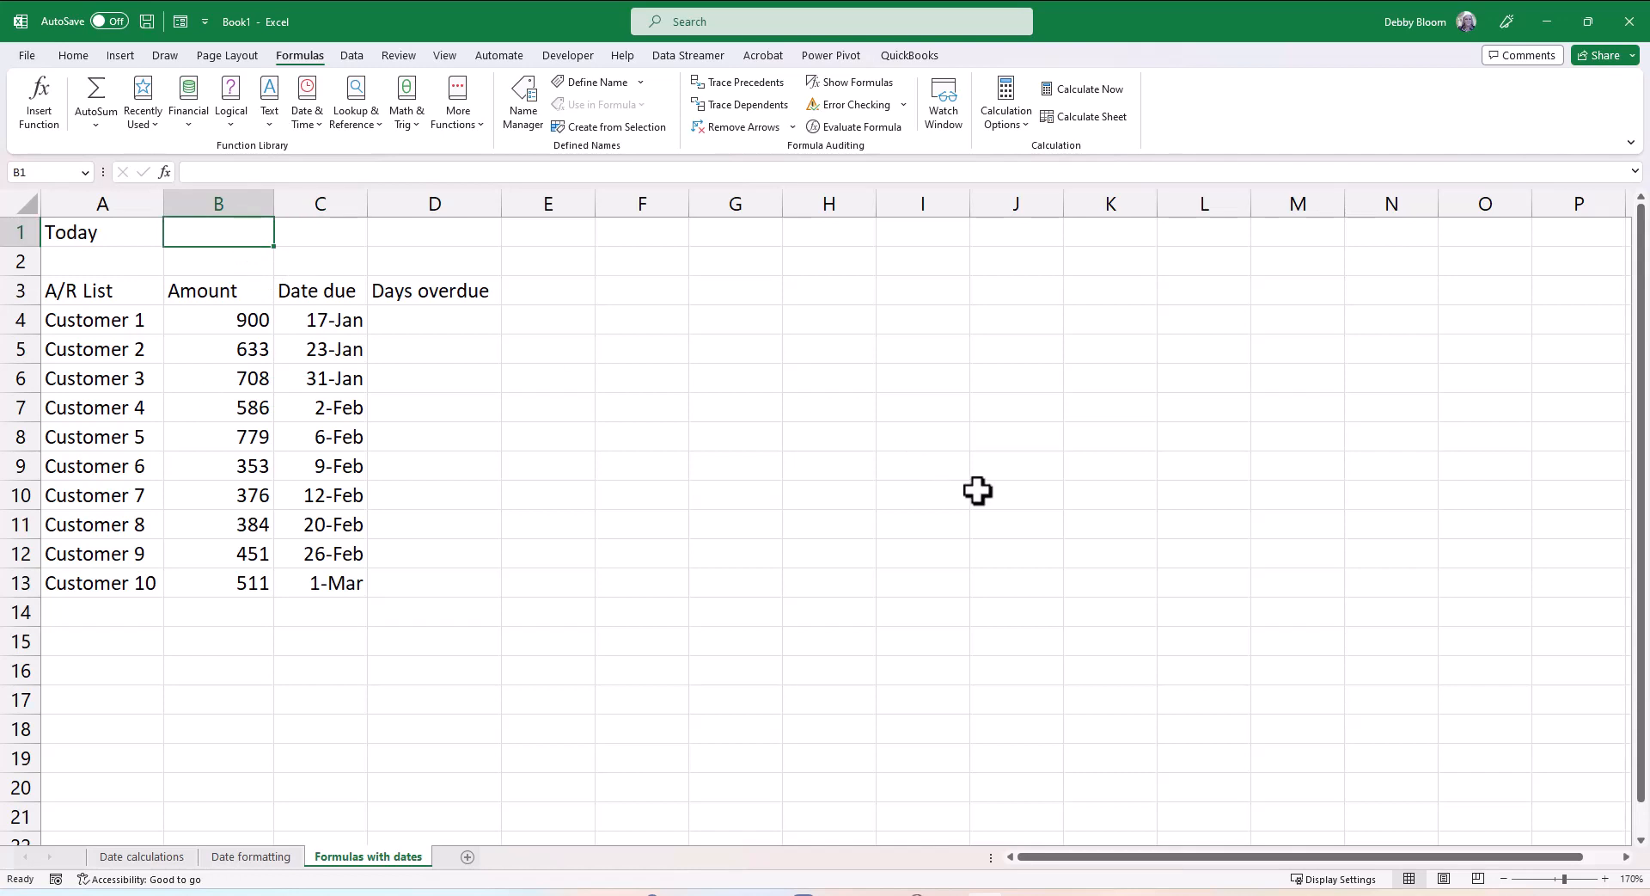
text(=to)
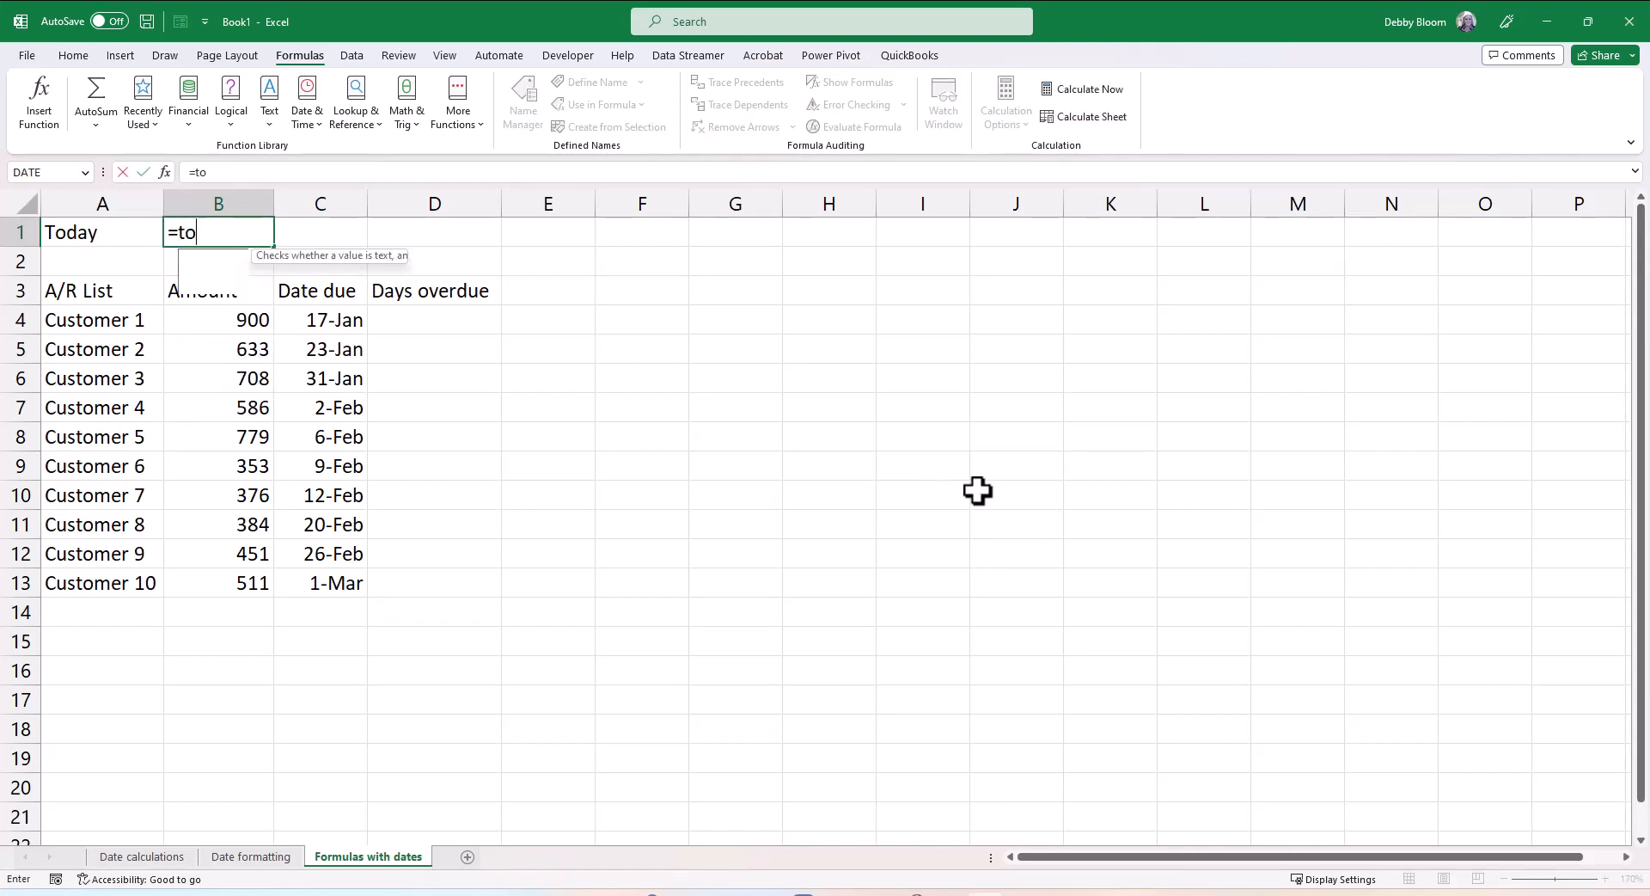
text(day)
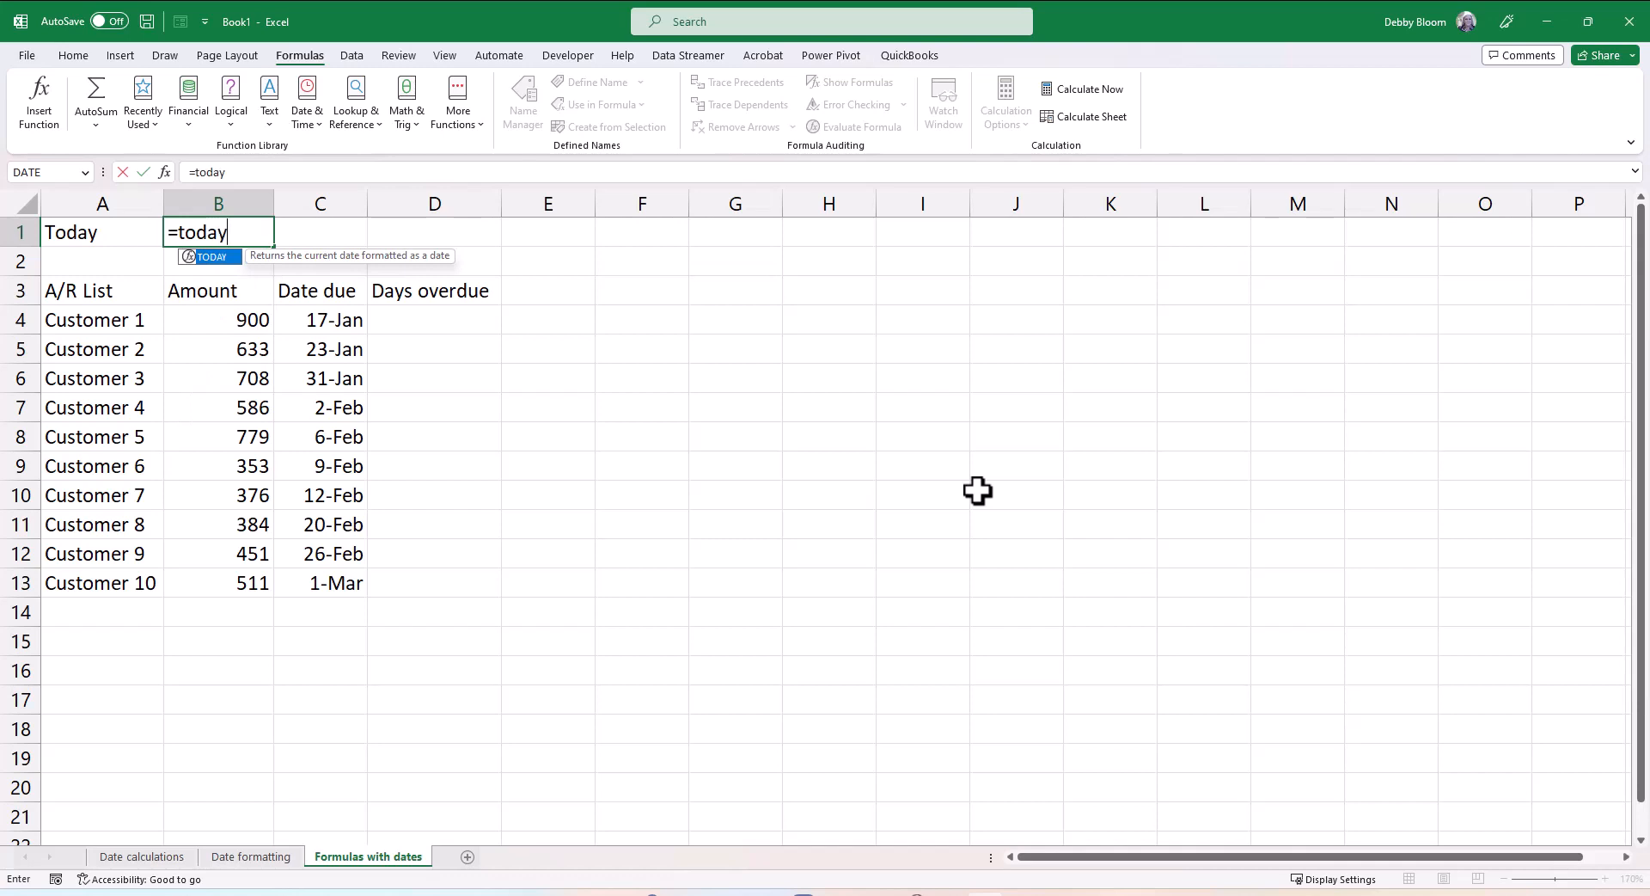
text(())
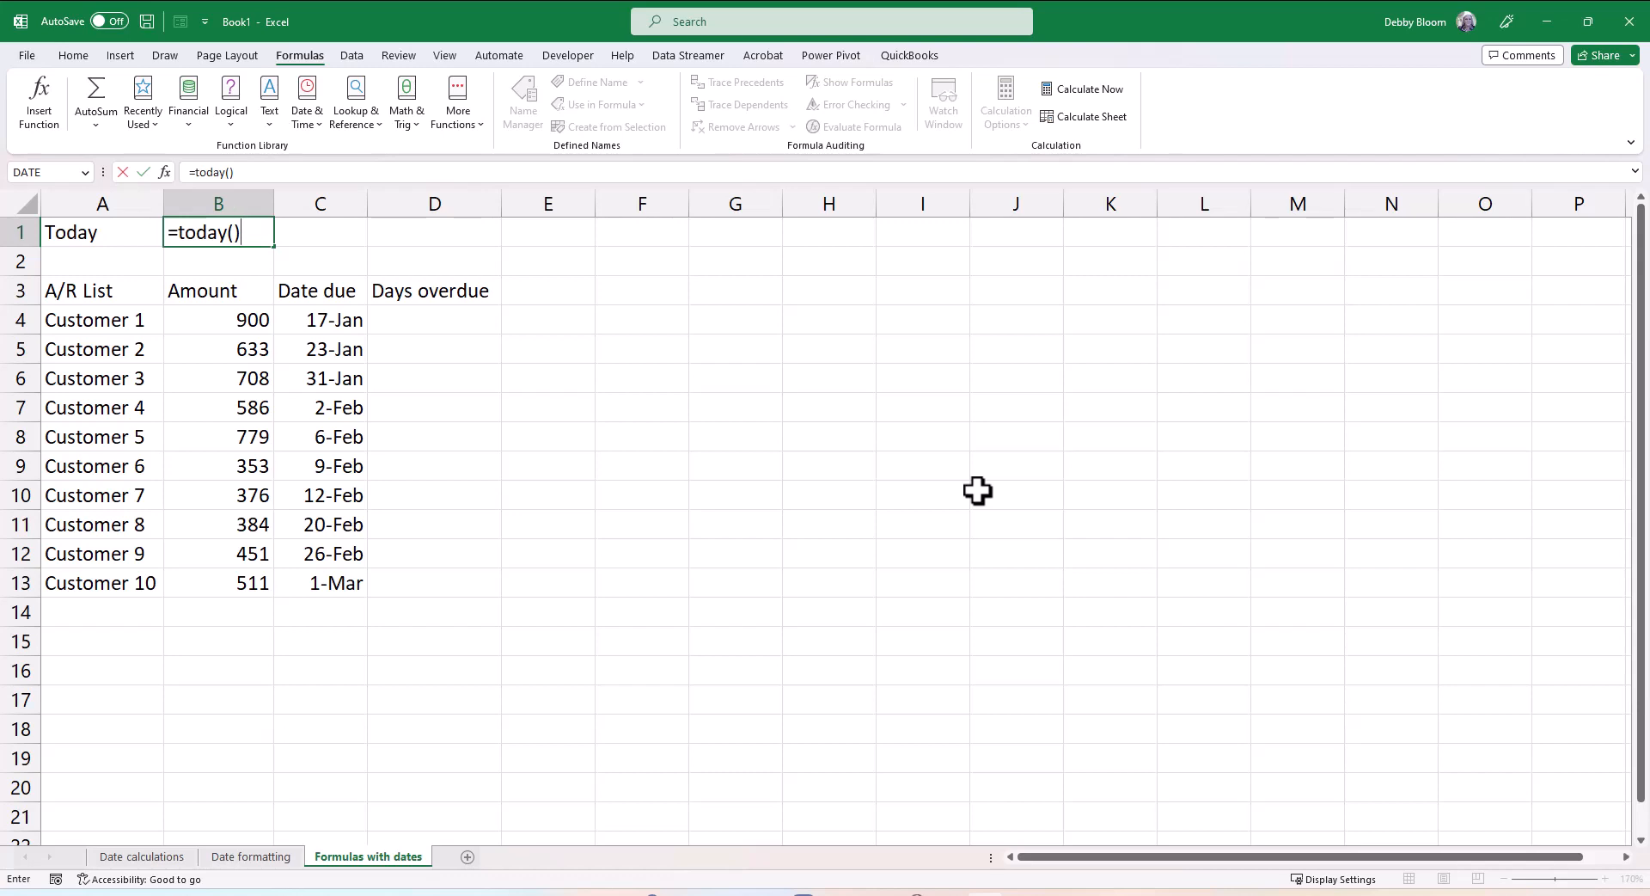
key(Return)
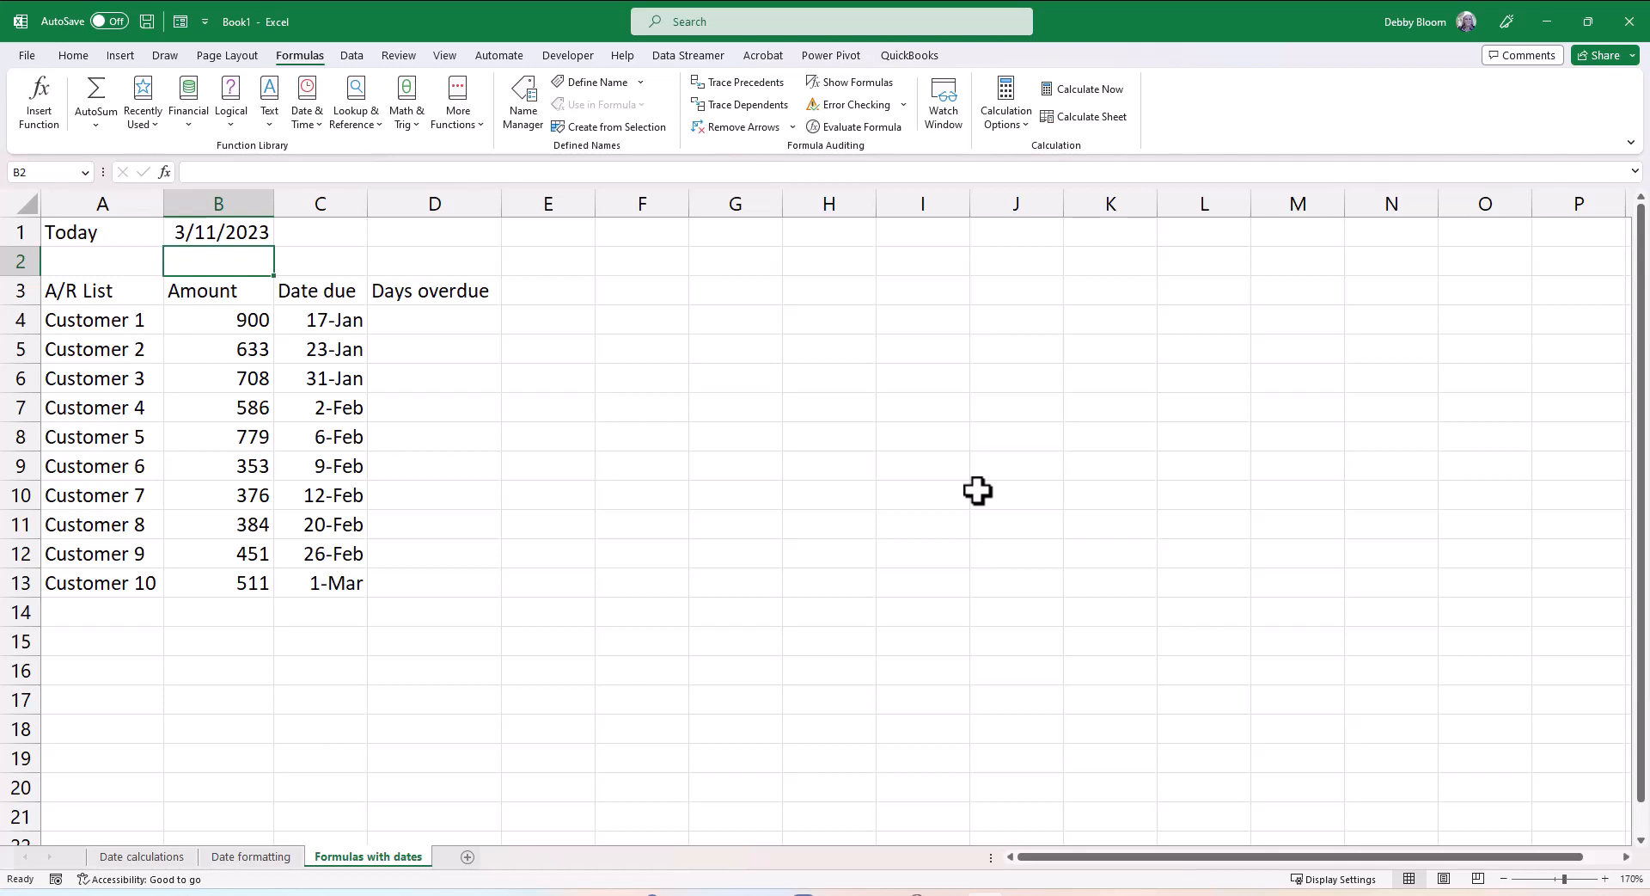
Enter the formula =$B$1-C4 in cell D4 to calculate the days overdue for Customer 1.
click(479, 322)
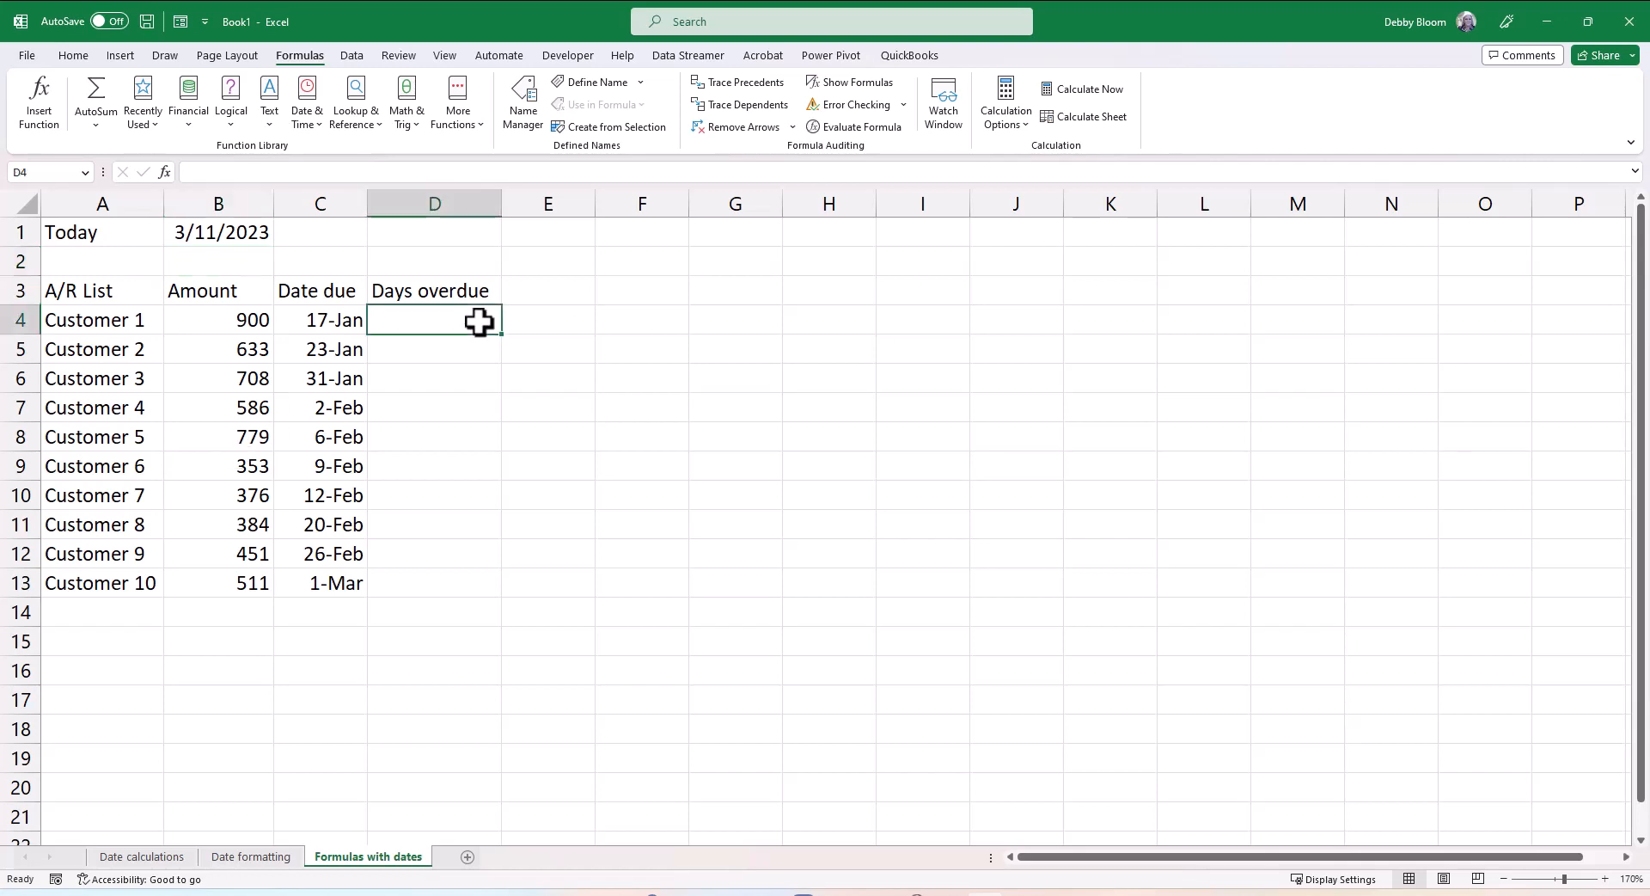
text(=)
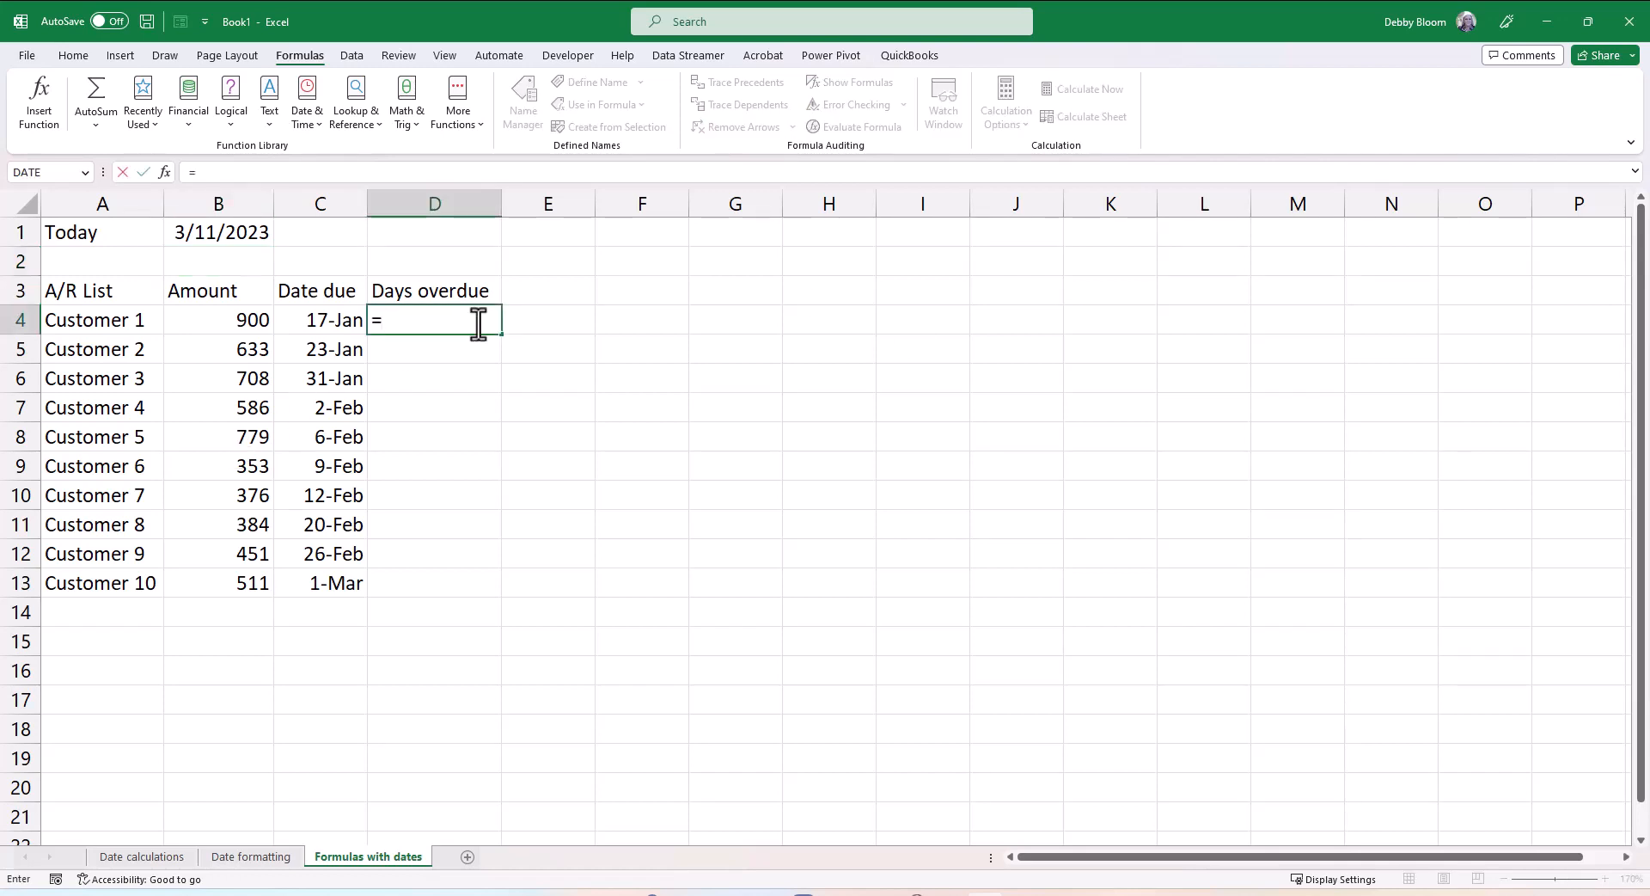
click(239, 228)
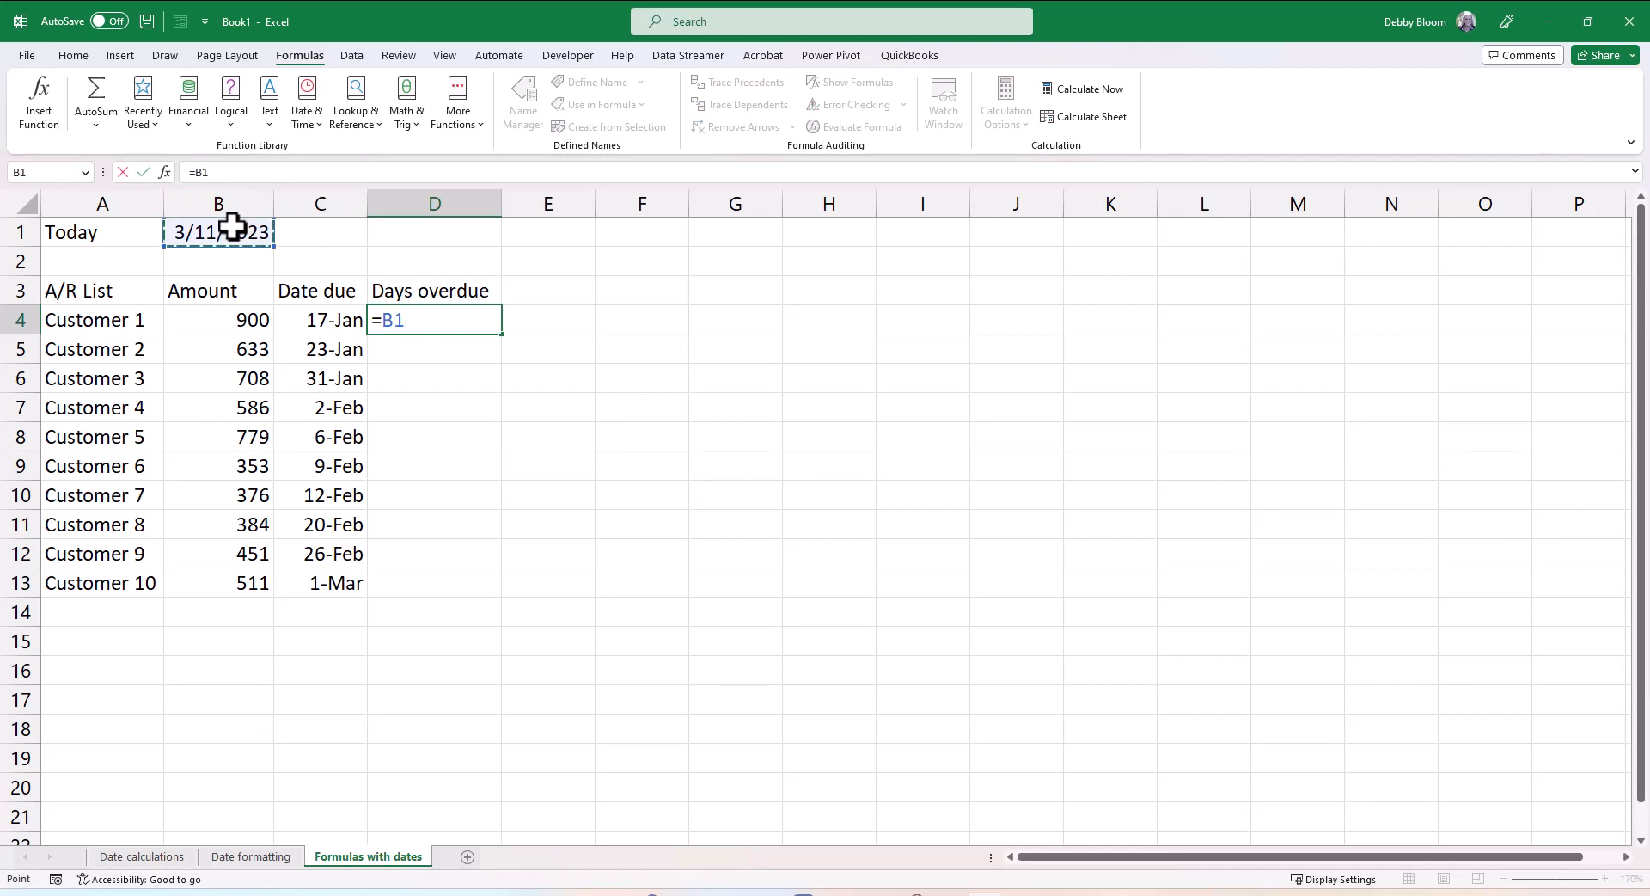
key(F4)
text(-)
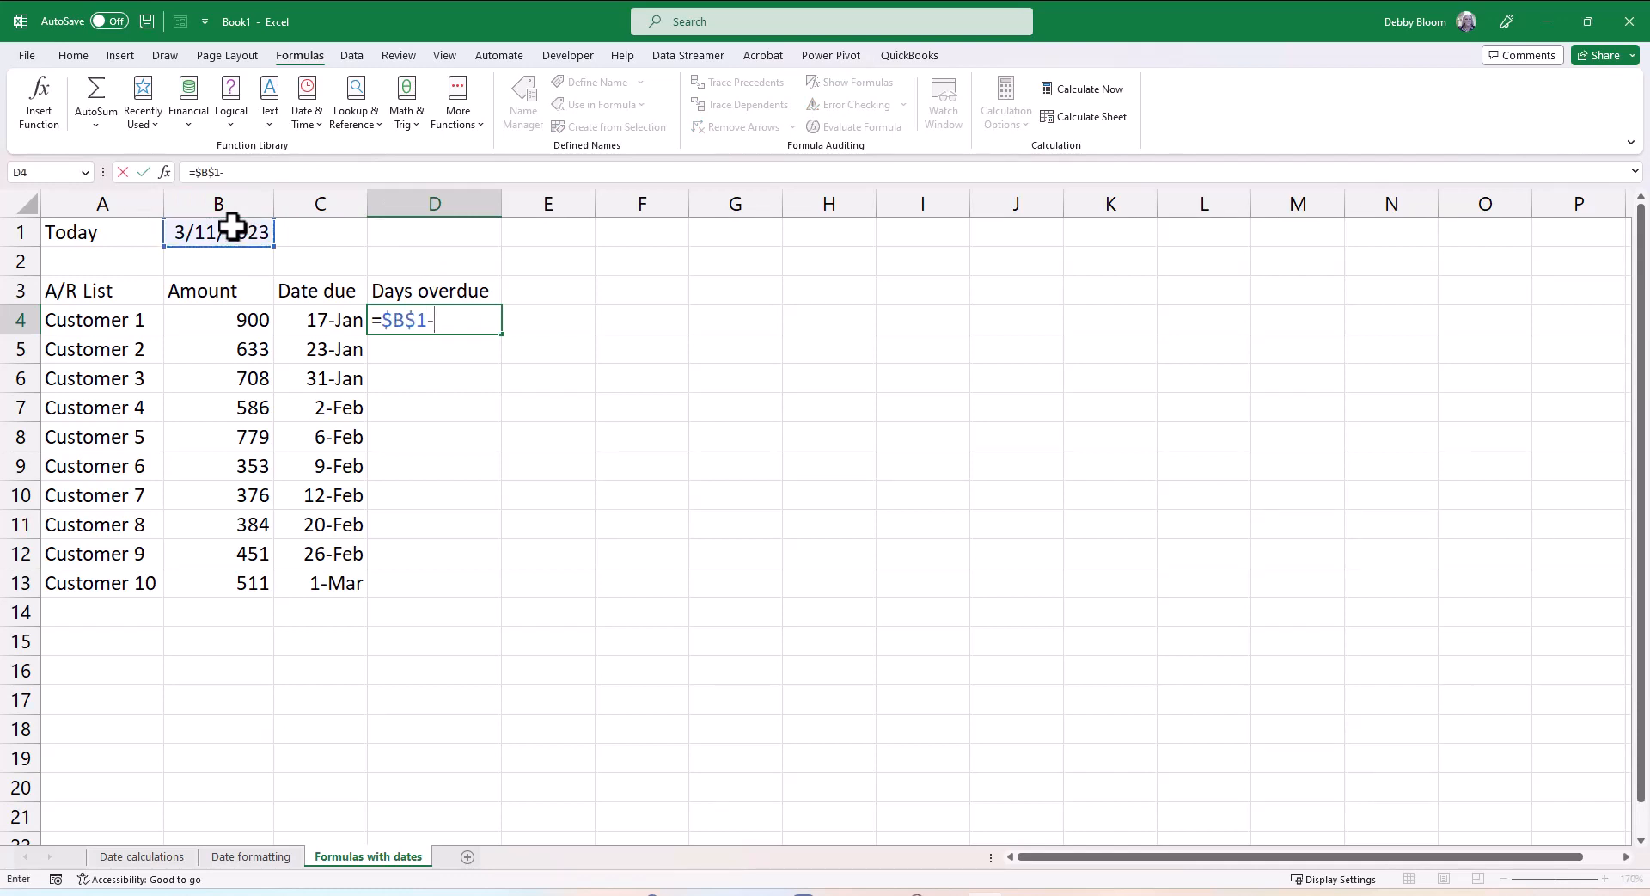
click(329, 319)
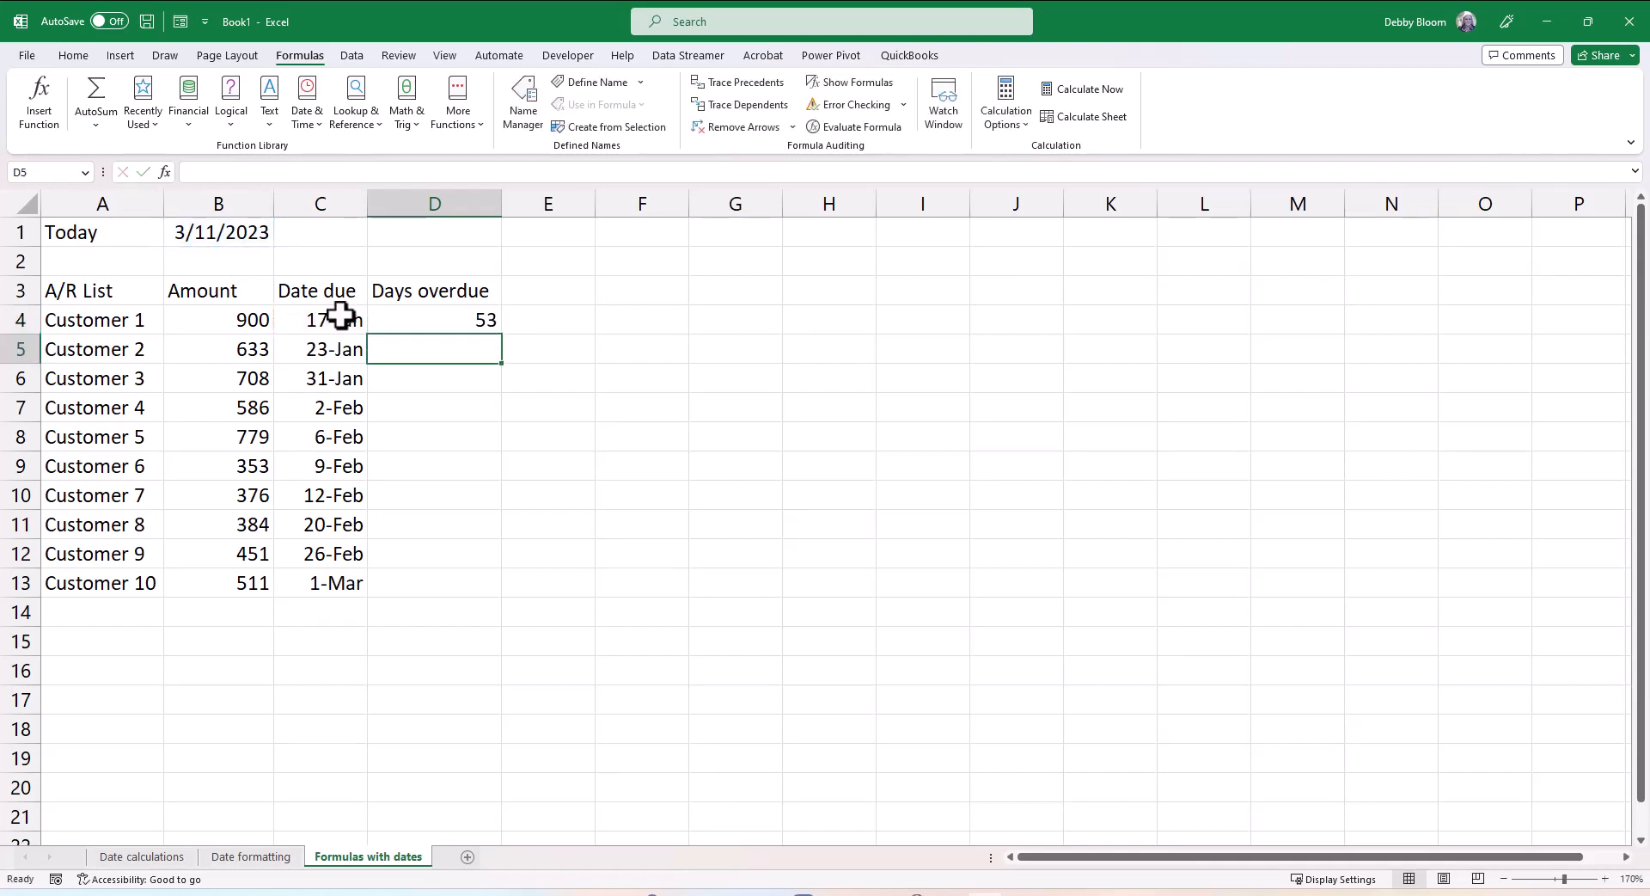
Fill the days overdue formula from D4 down through D13 and select the filled range.
click(482, 311)
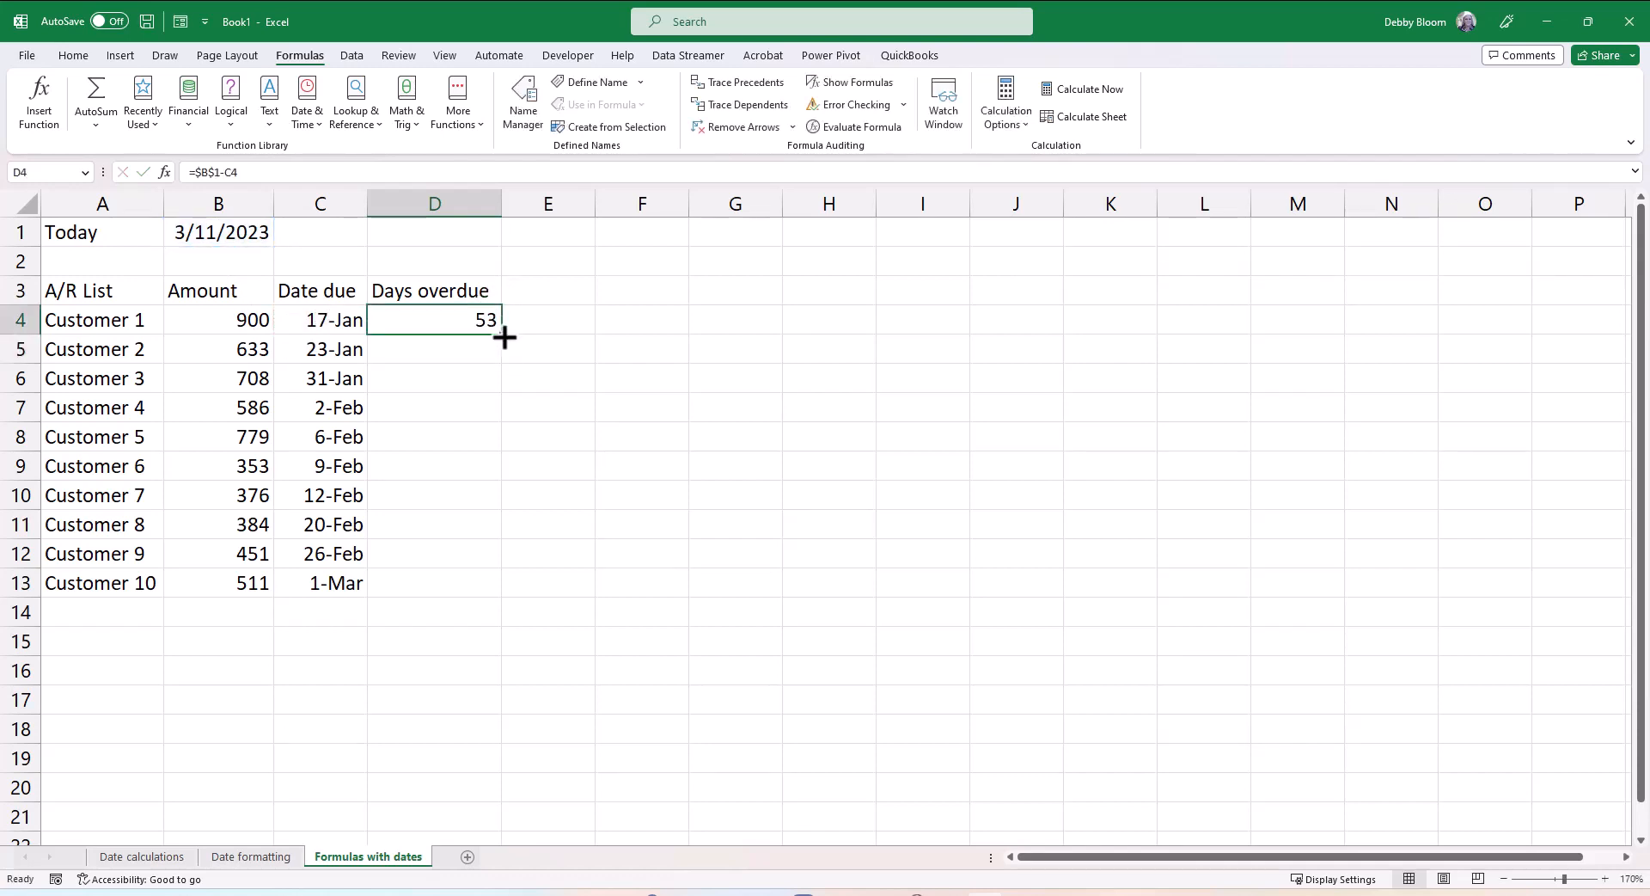
double_click(502, 338)
click(192, 232)
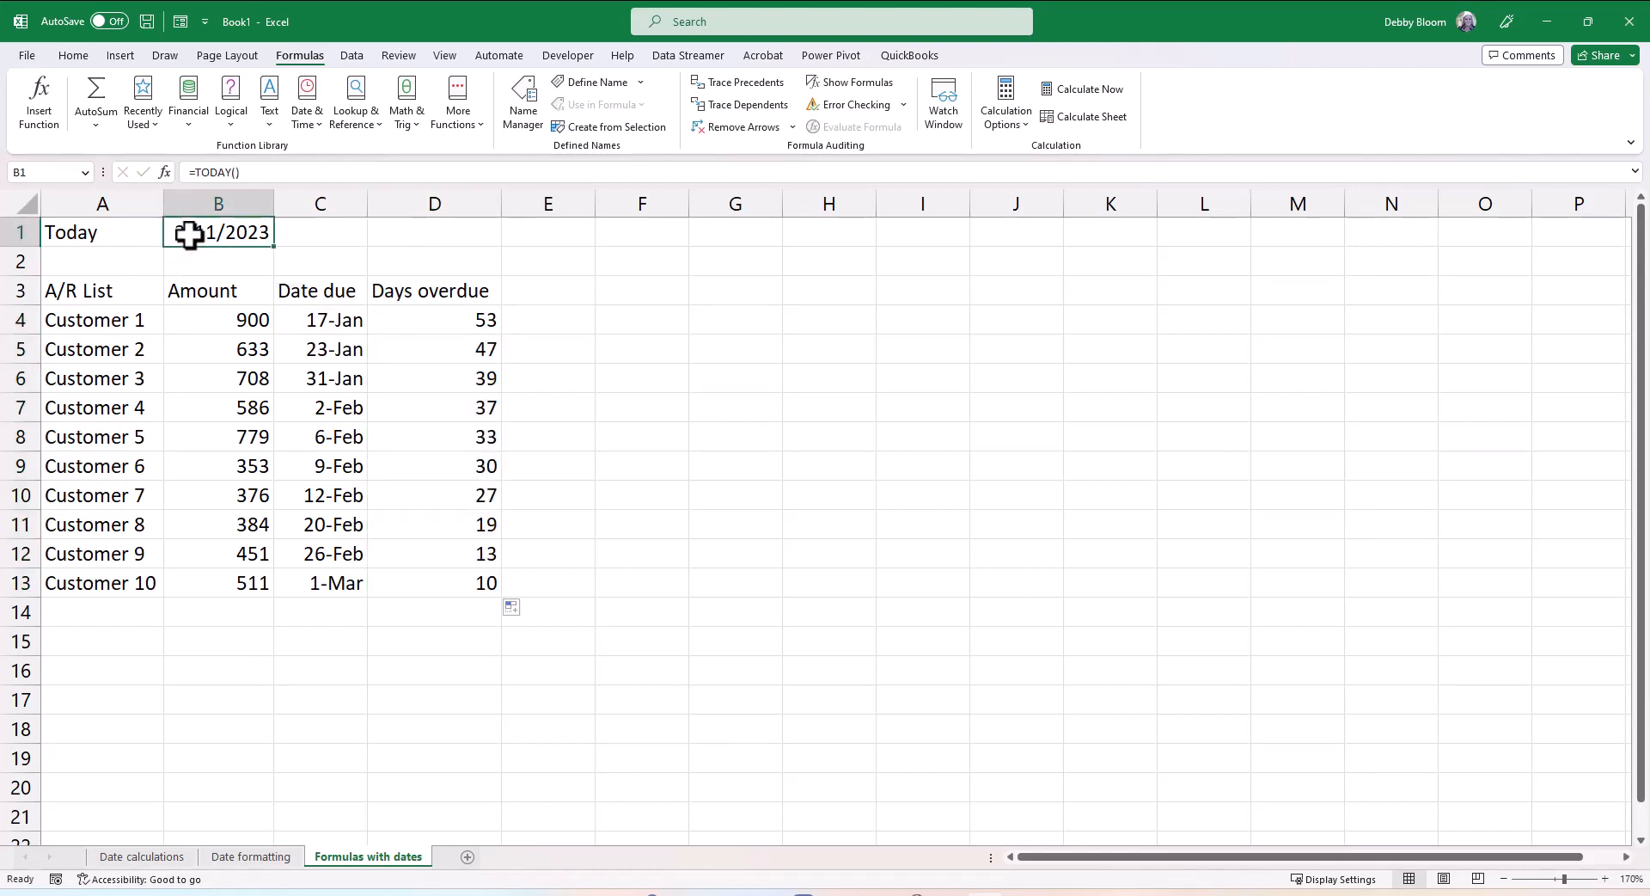
click(475, 315)
drag(475, 314, 472, 571)
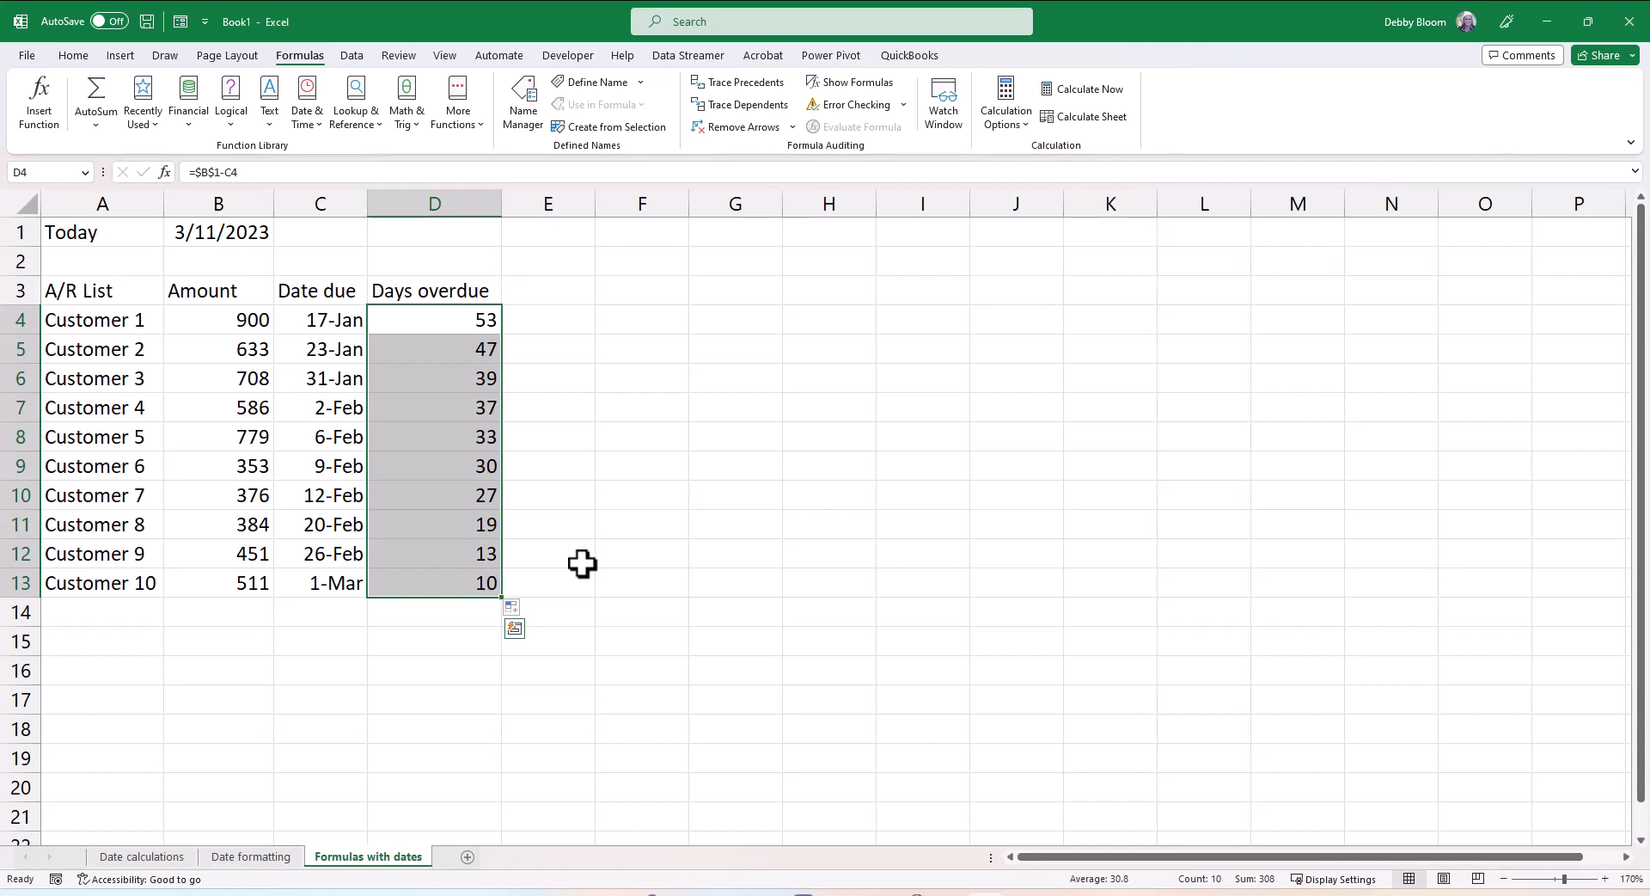
Enter the date 3/5/1960 in cell A15 and the date 3/11/2023 in cell B15.
click(147, 643)
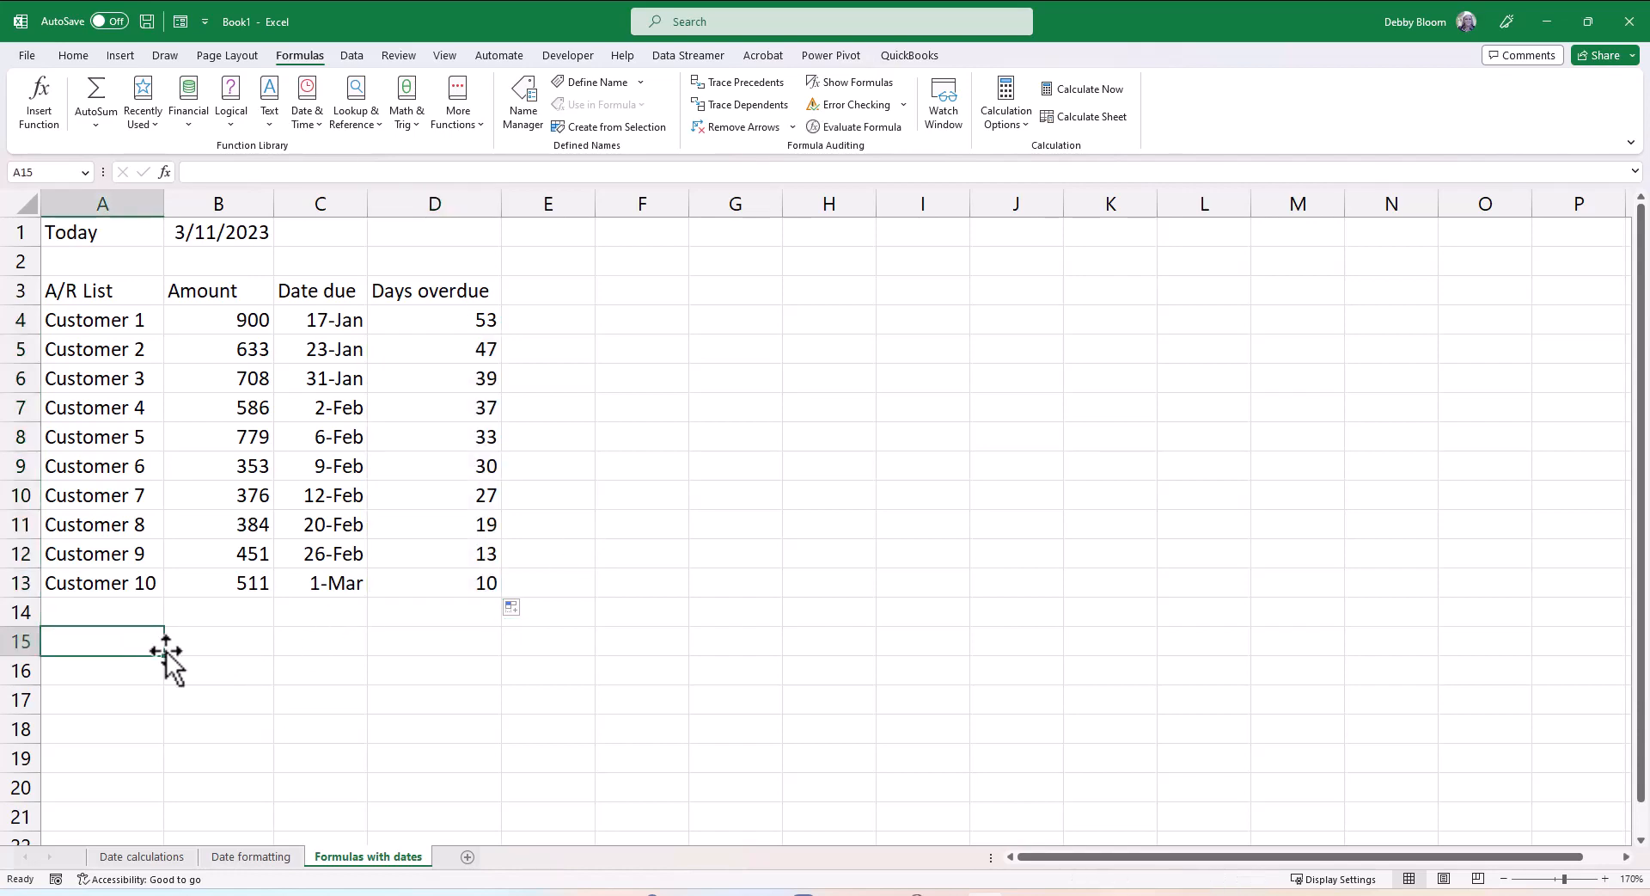
scroll(168, 653, down, 1)
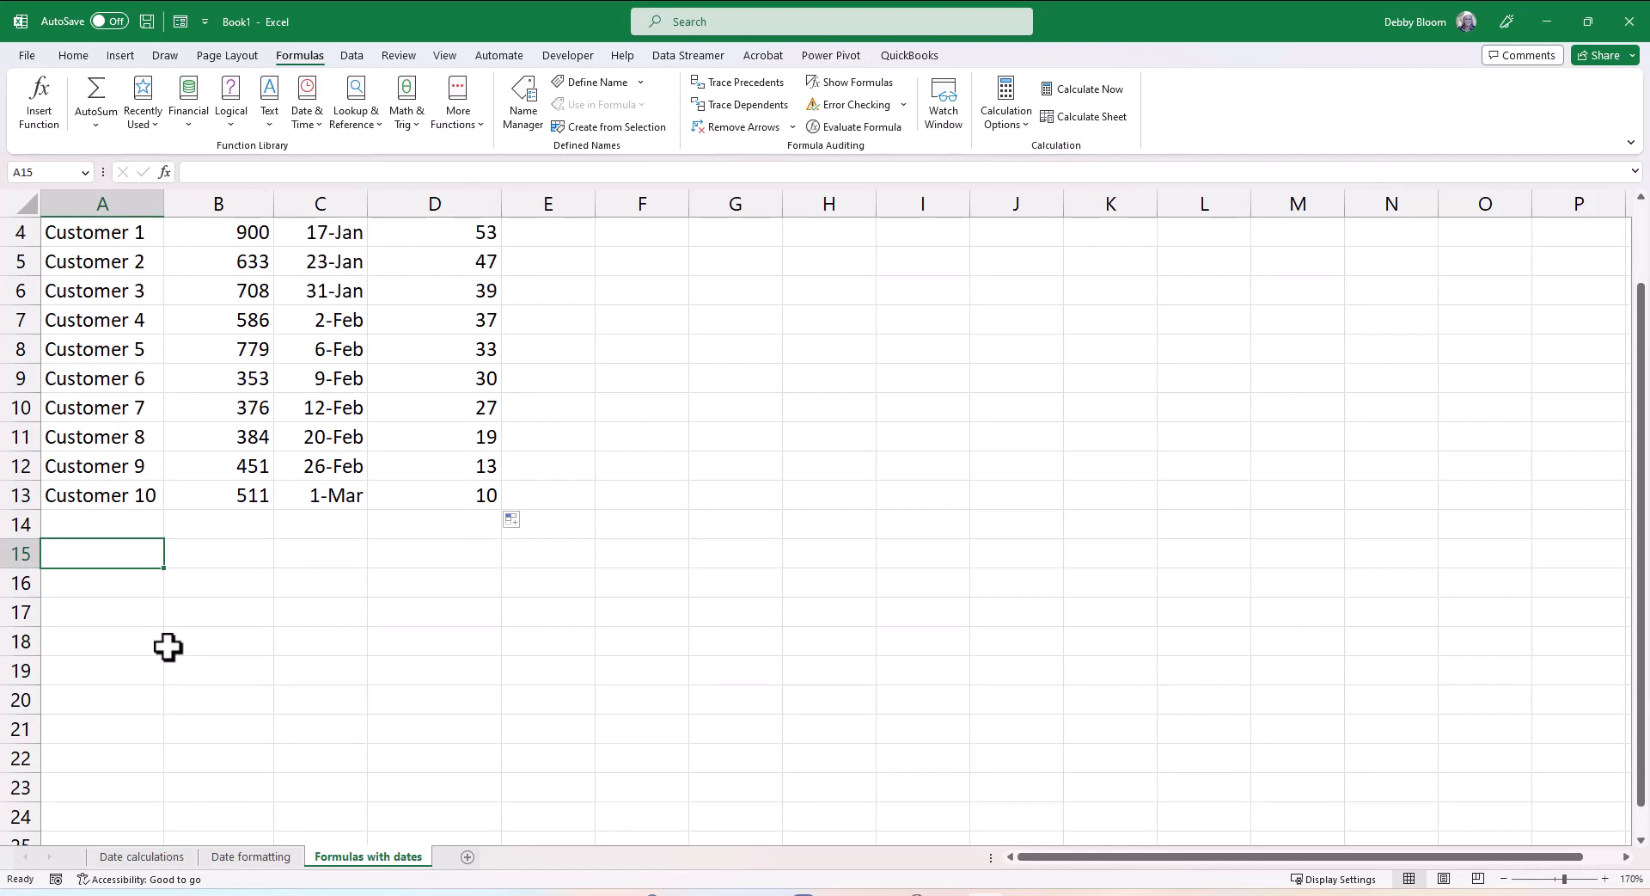
text(3/)
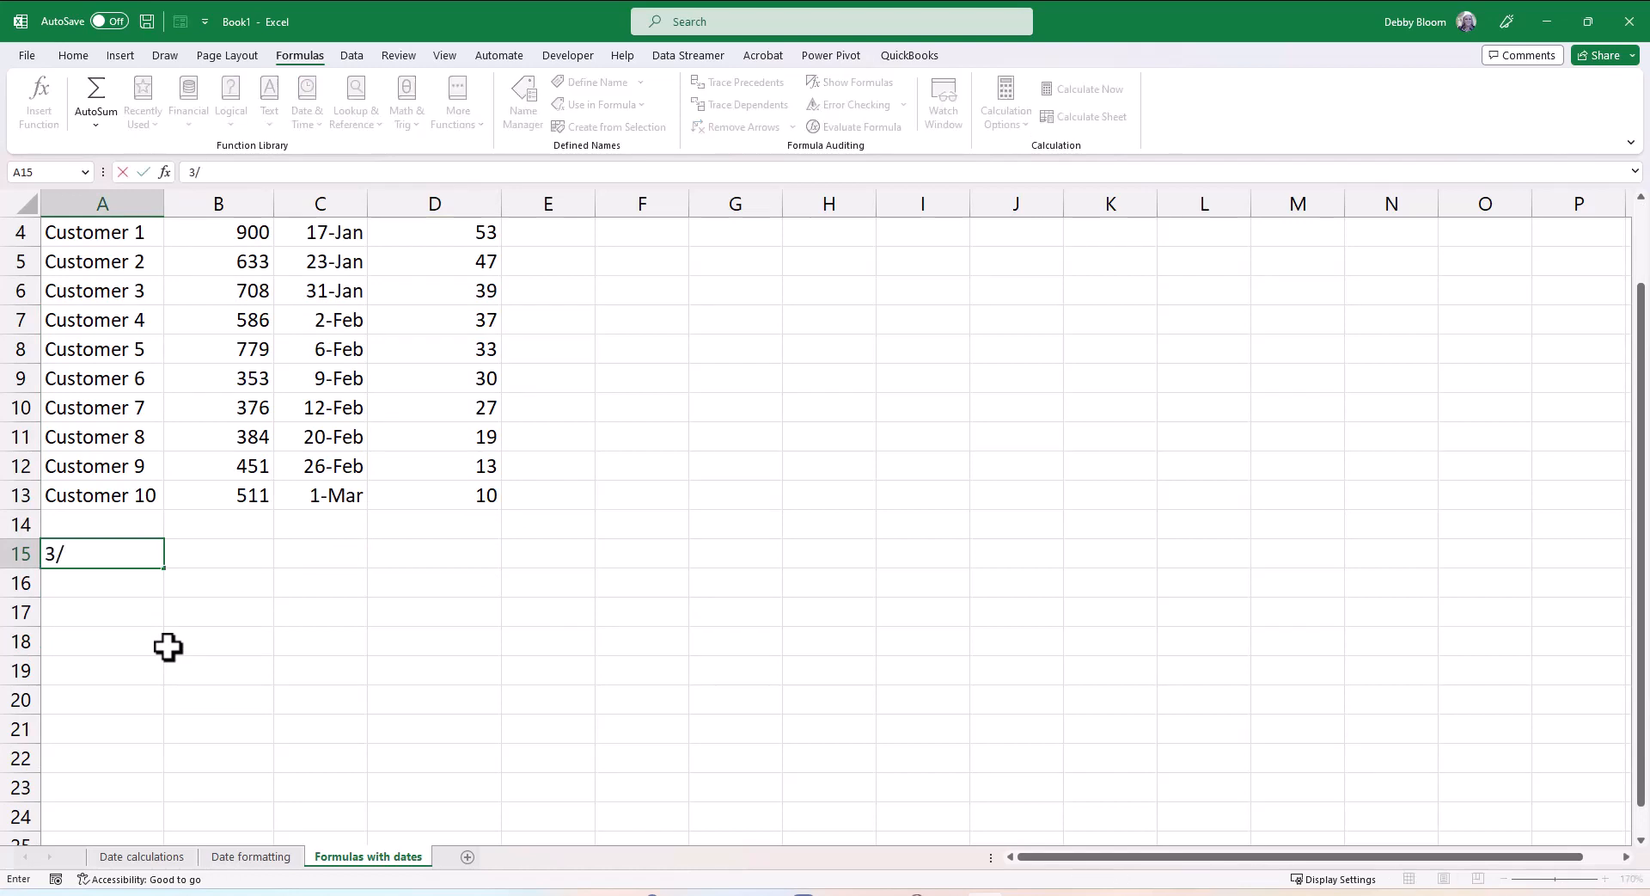
text(5/1960)
key(Tab)
text(3/)
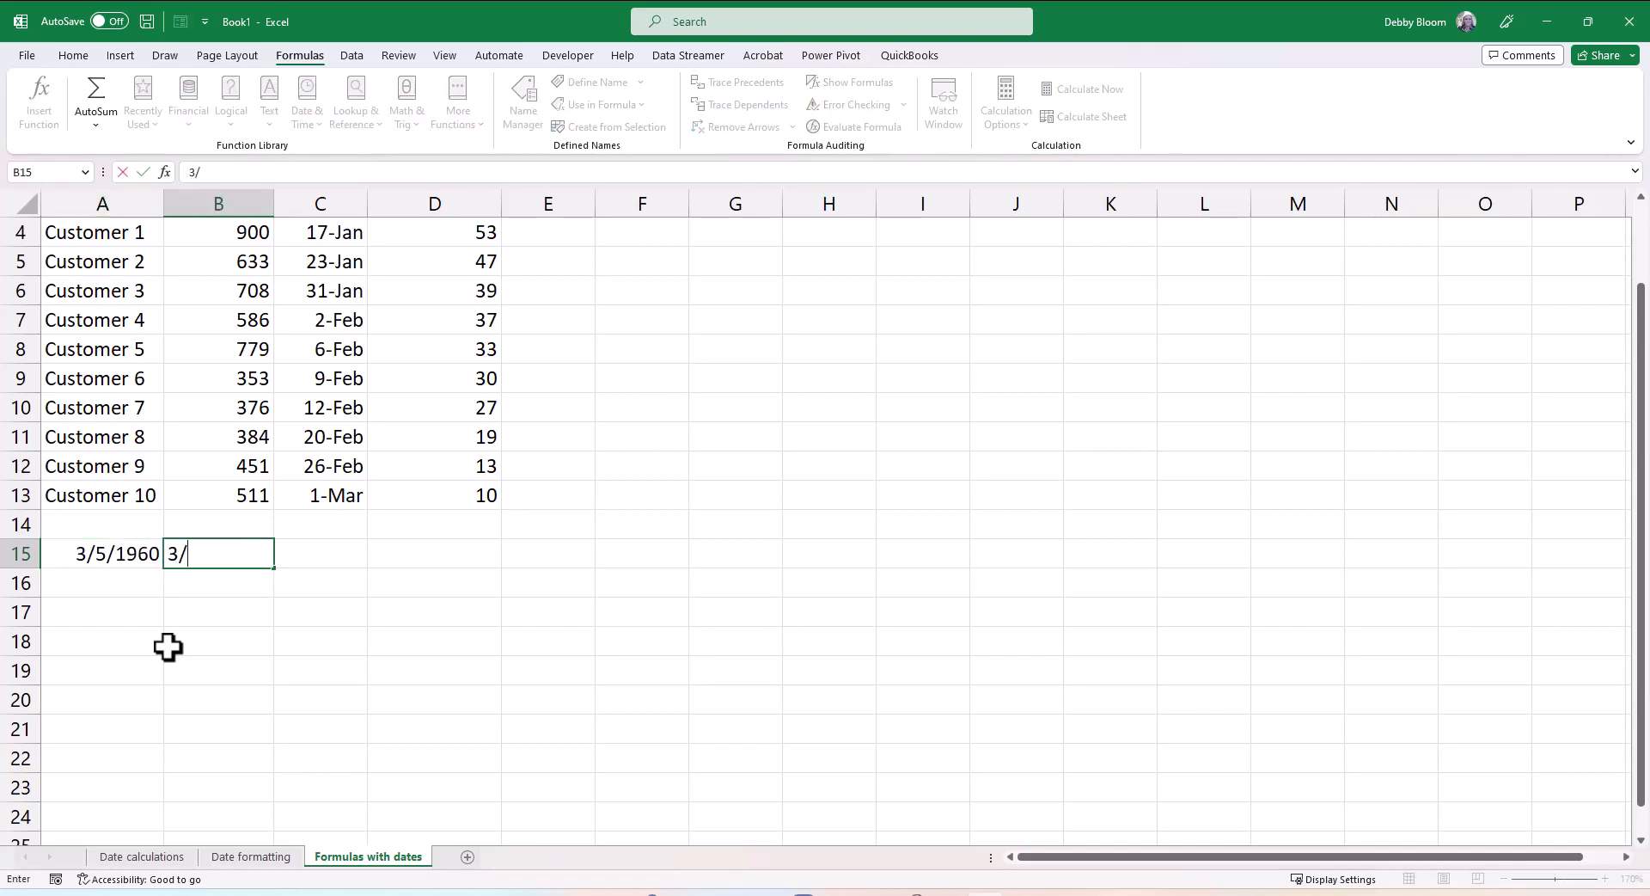
text(11/2023)
key(Return)
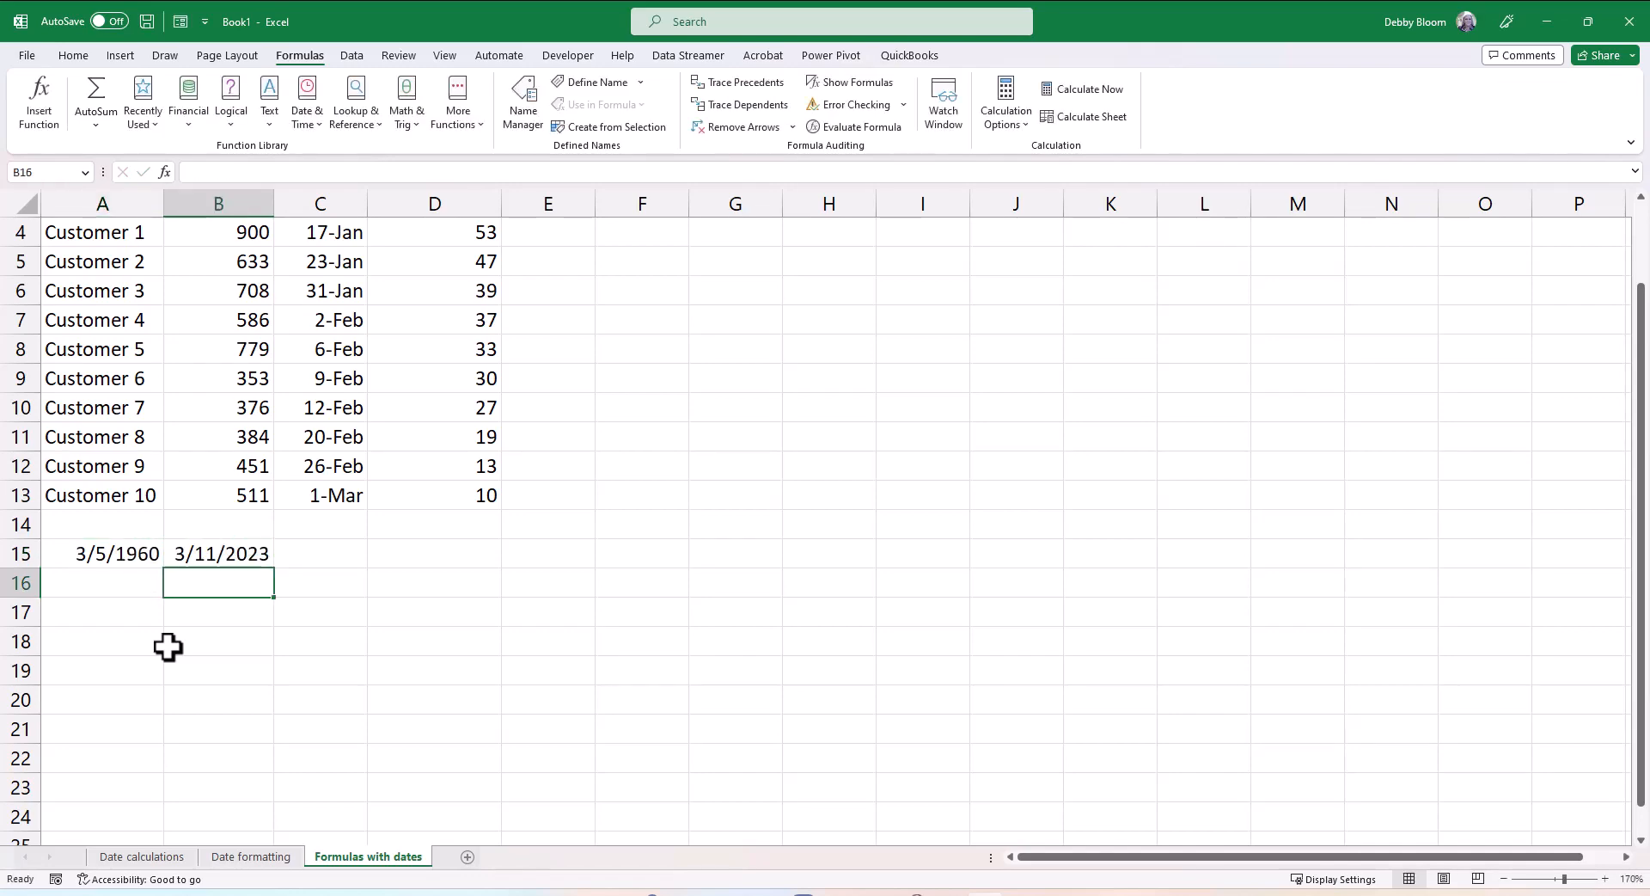
Widen column C and calculate the days between the two dates in C15 with DAYS, using end date B15 and start date A15.
drag(367, 204, 393, 204)
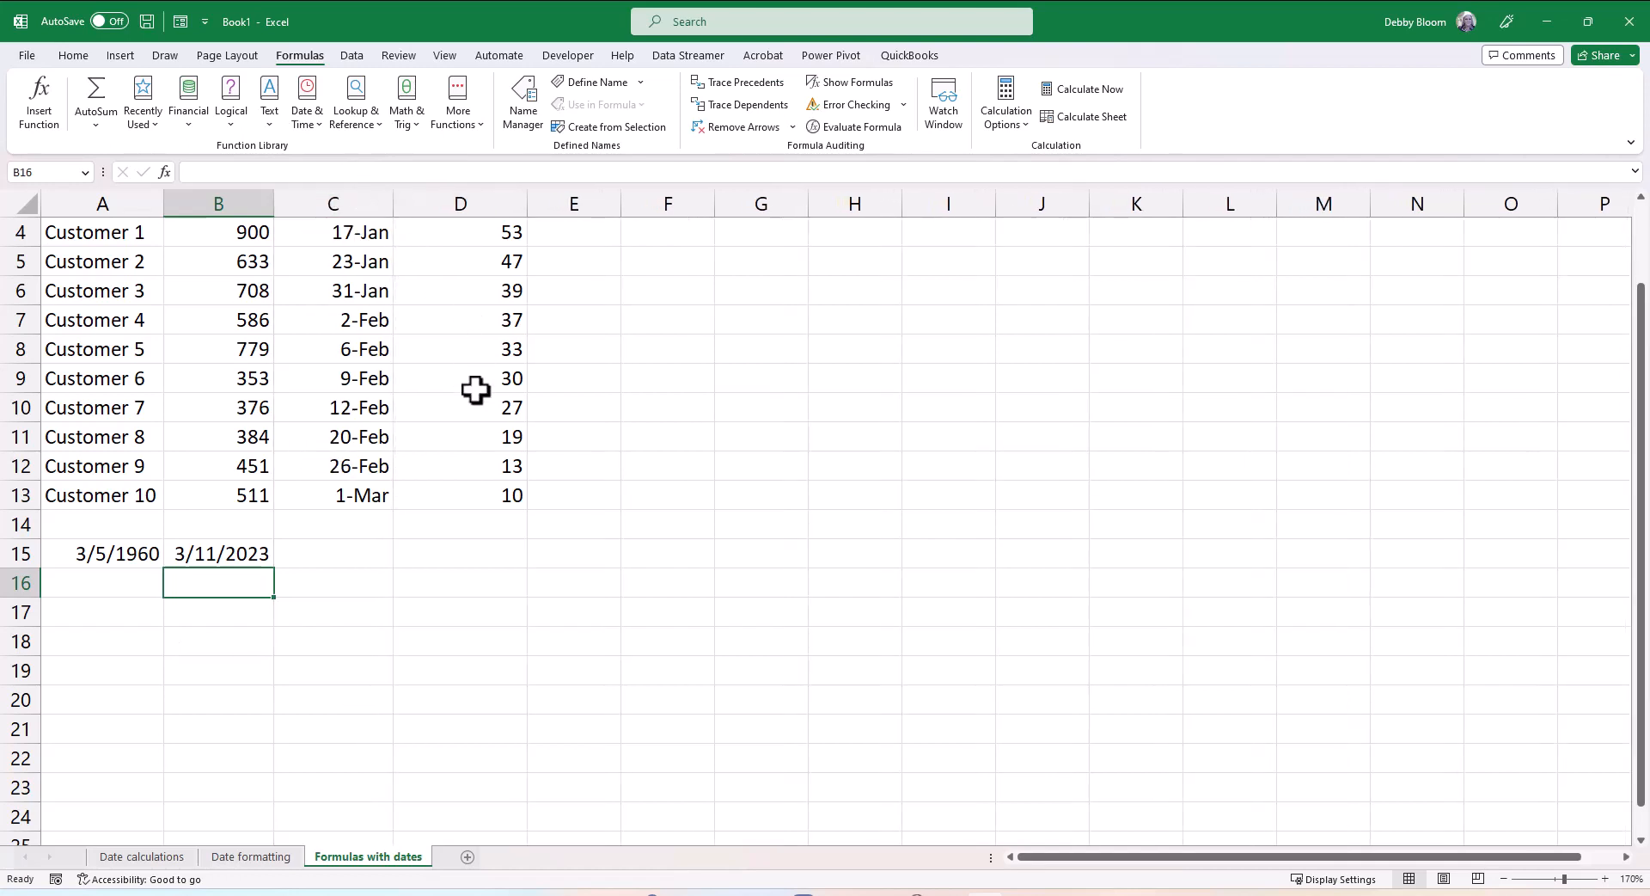
click(368, 559)
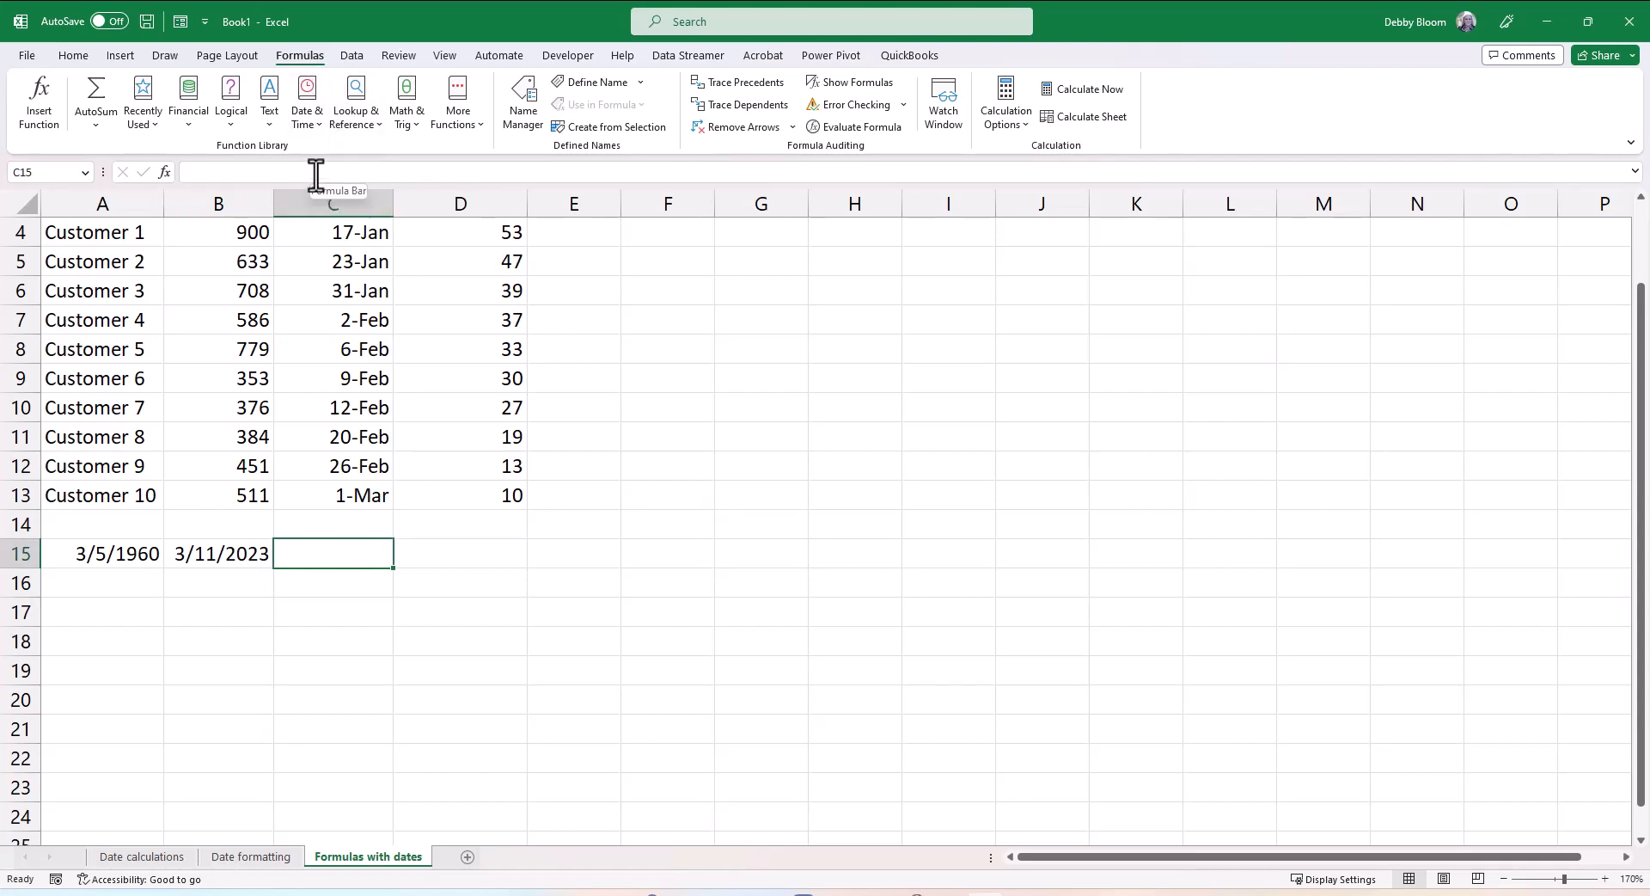
click(315, 127)
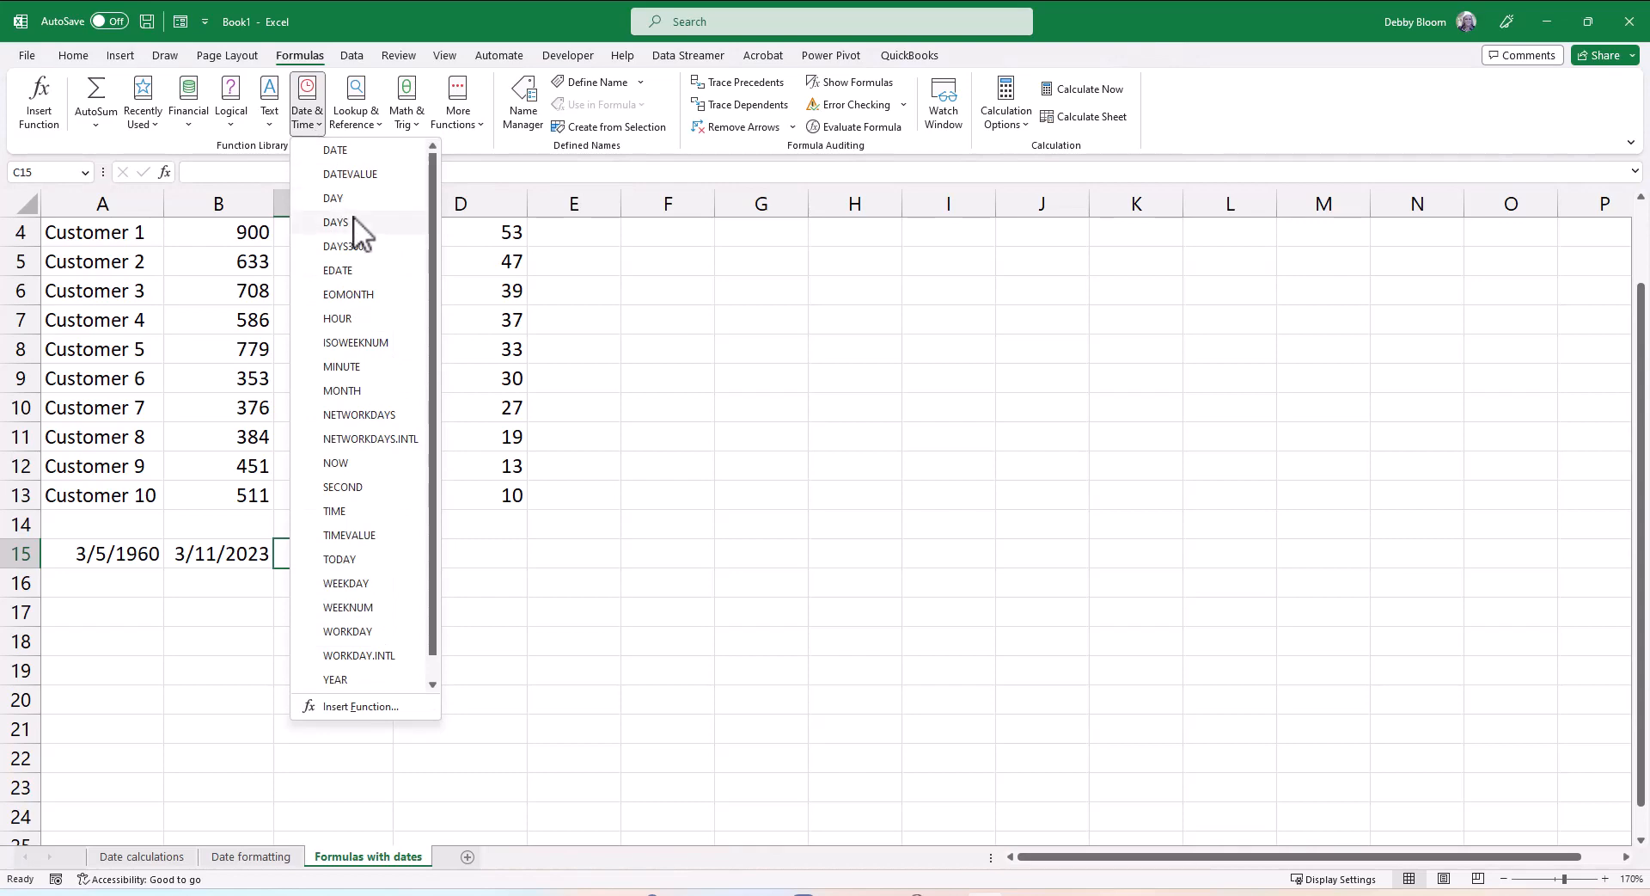
click(354, 221)
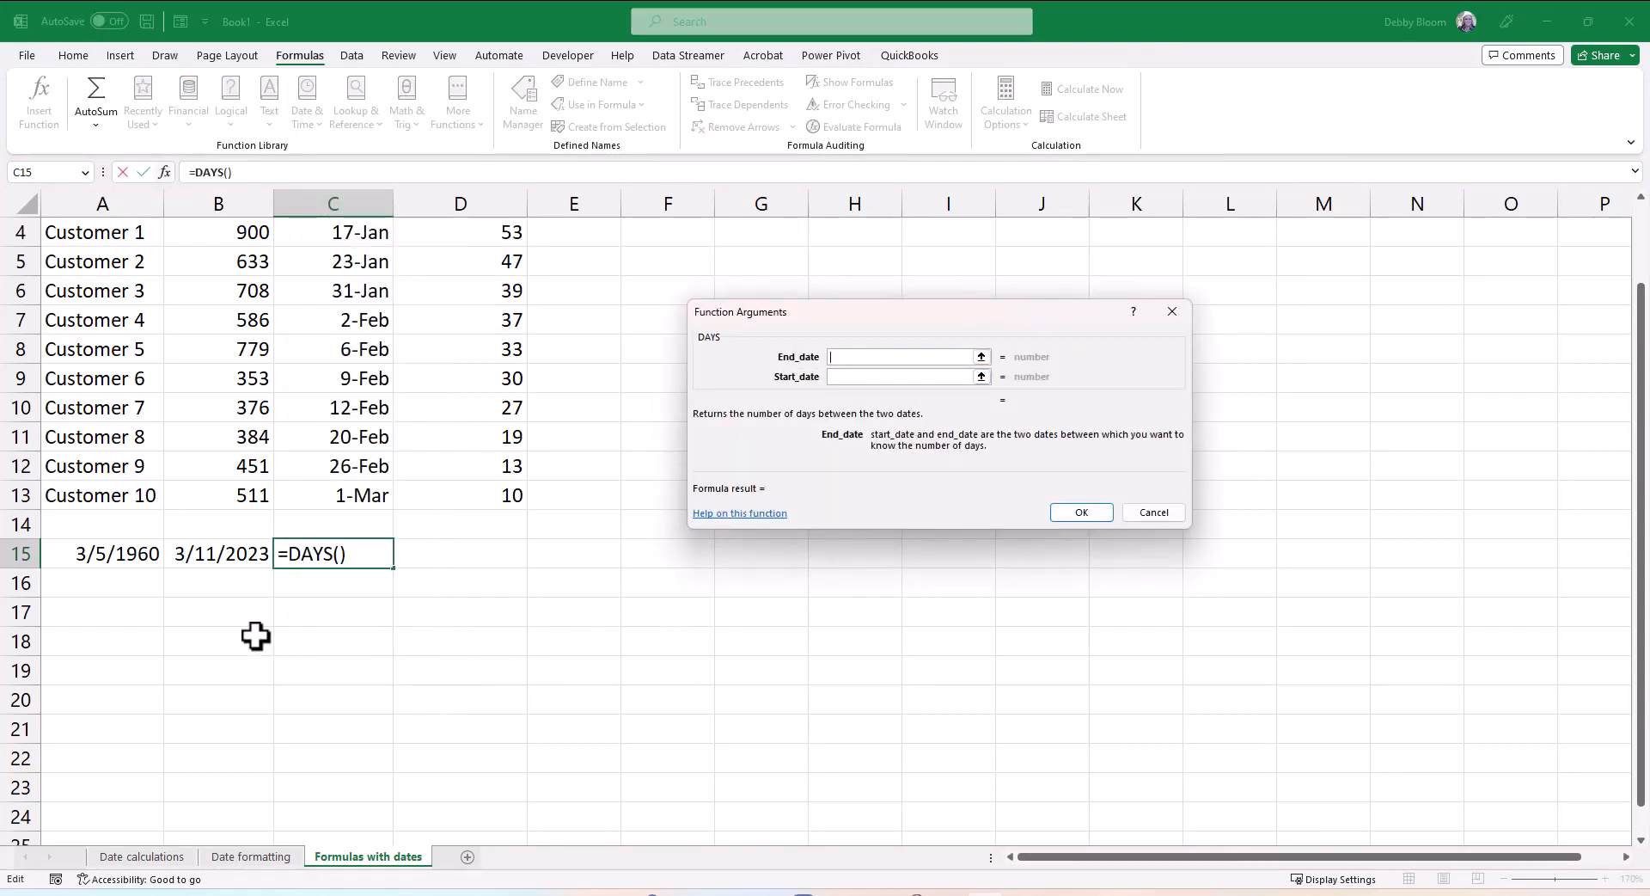
click(235, 563)
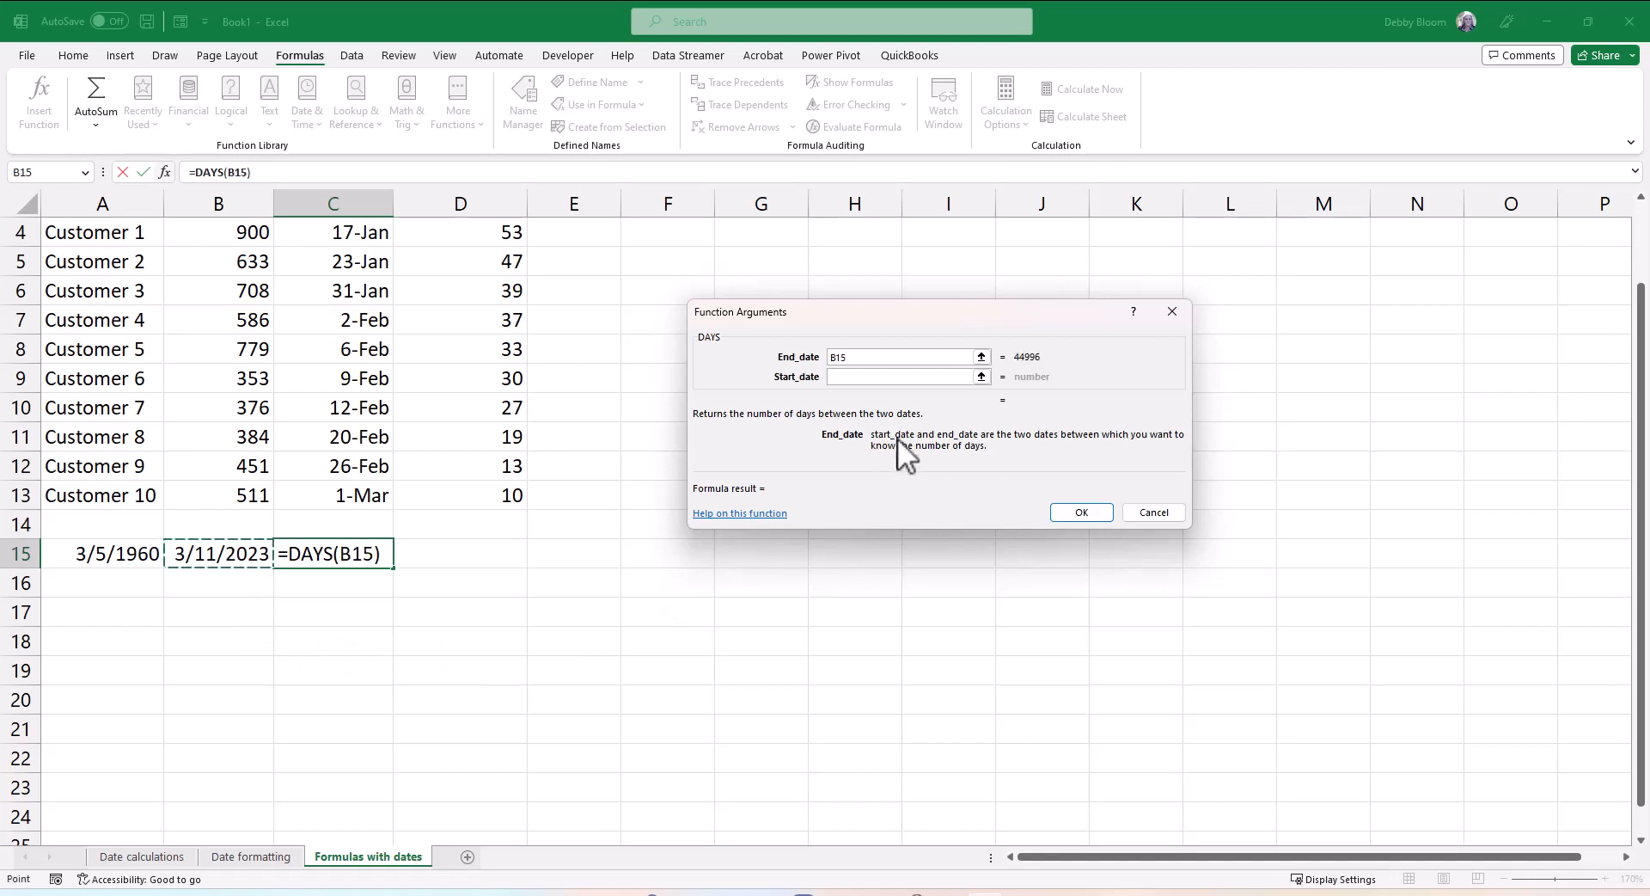
click(876, 378)
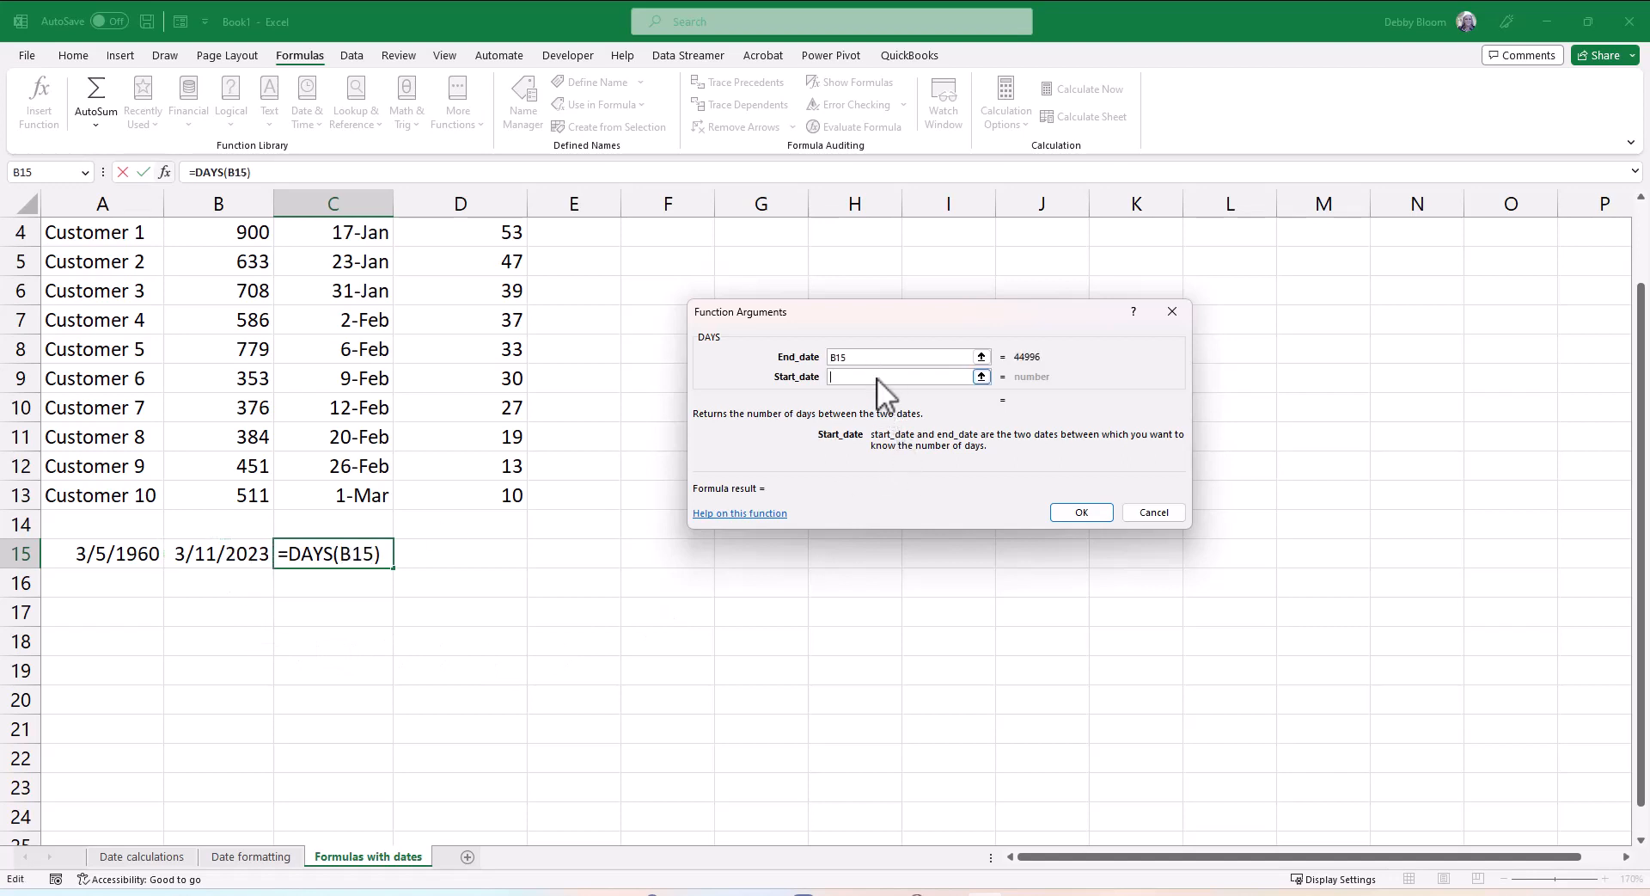
click(103, 550)
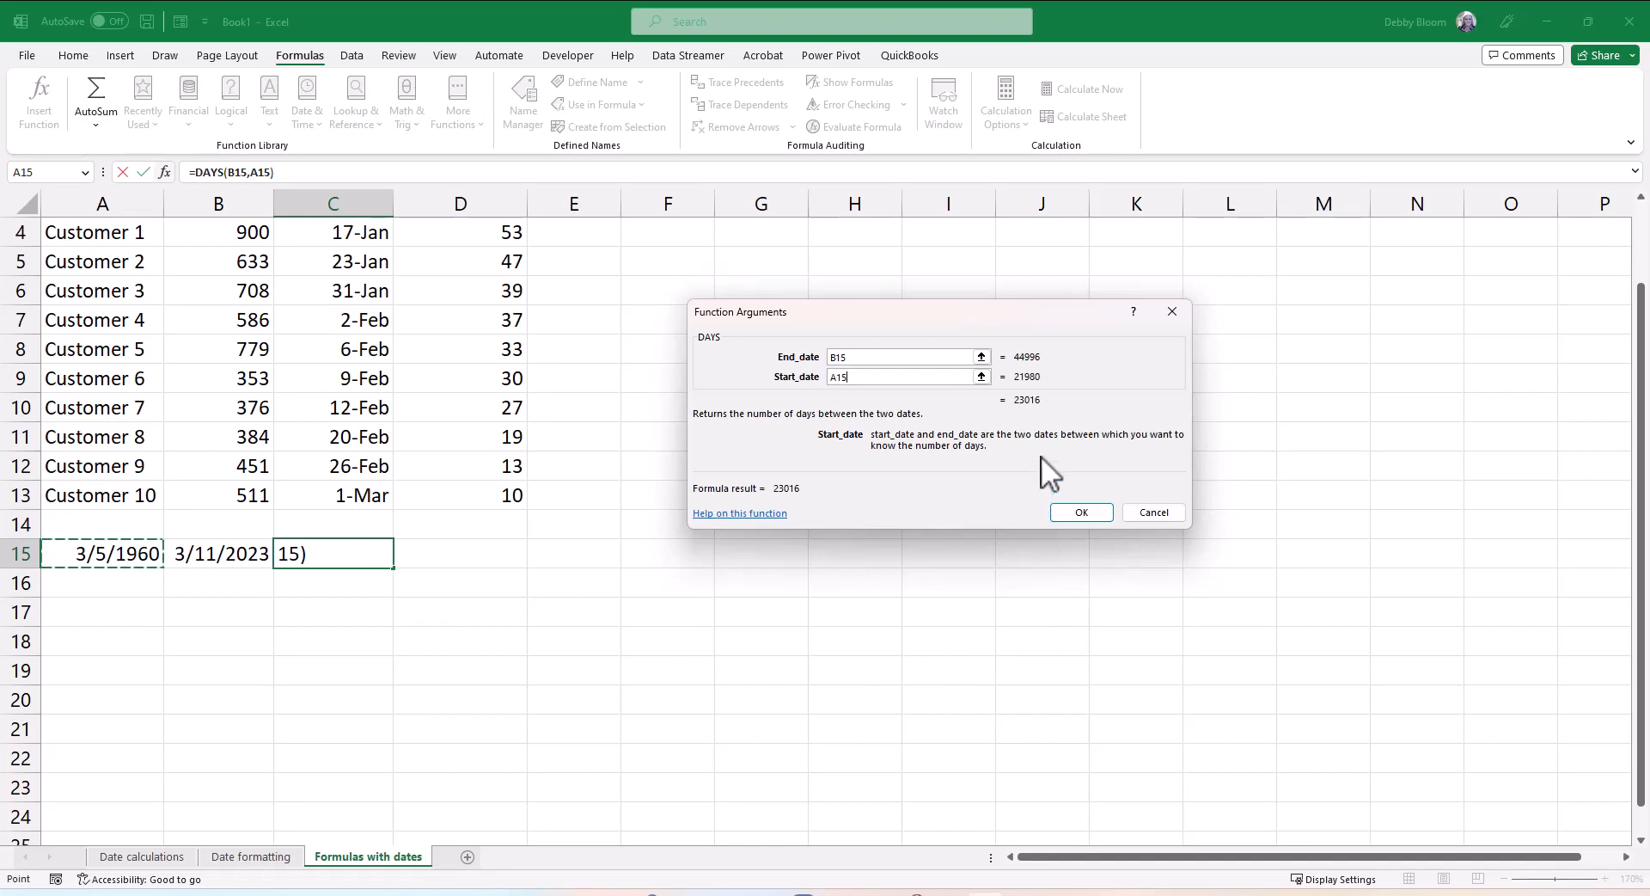
click(1073, 509)
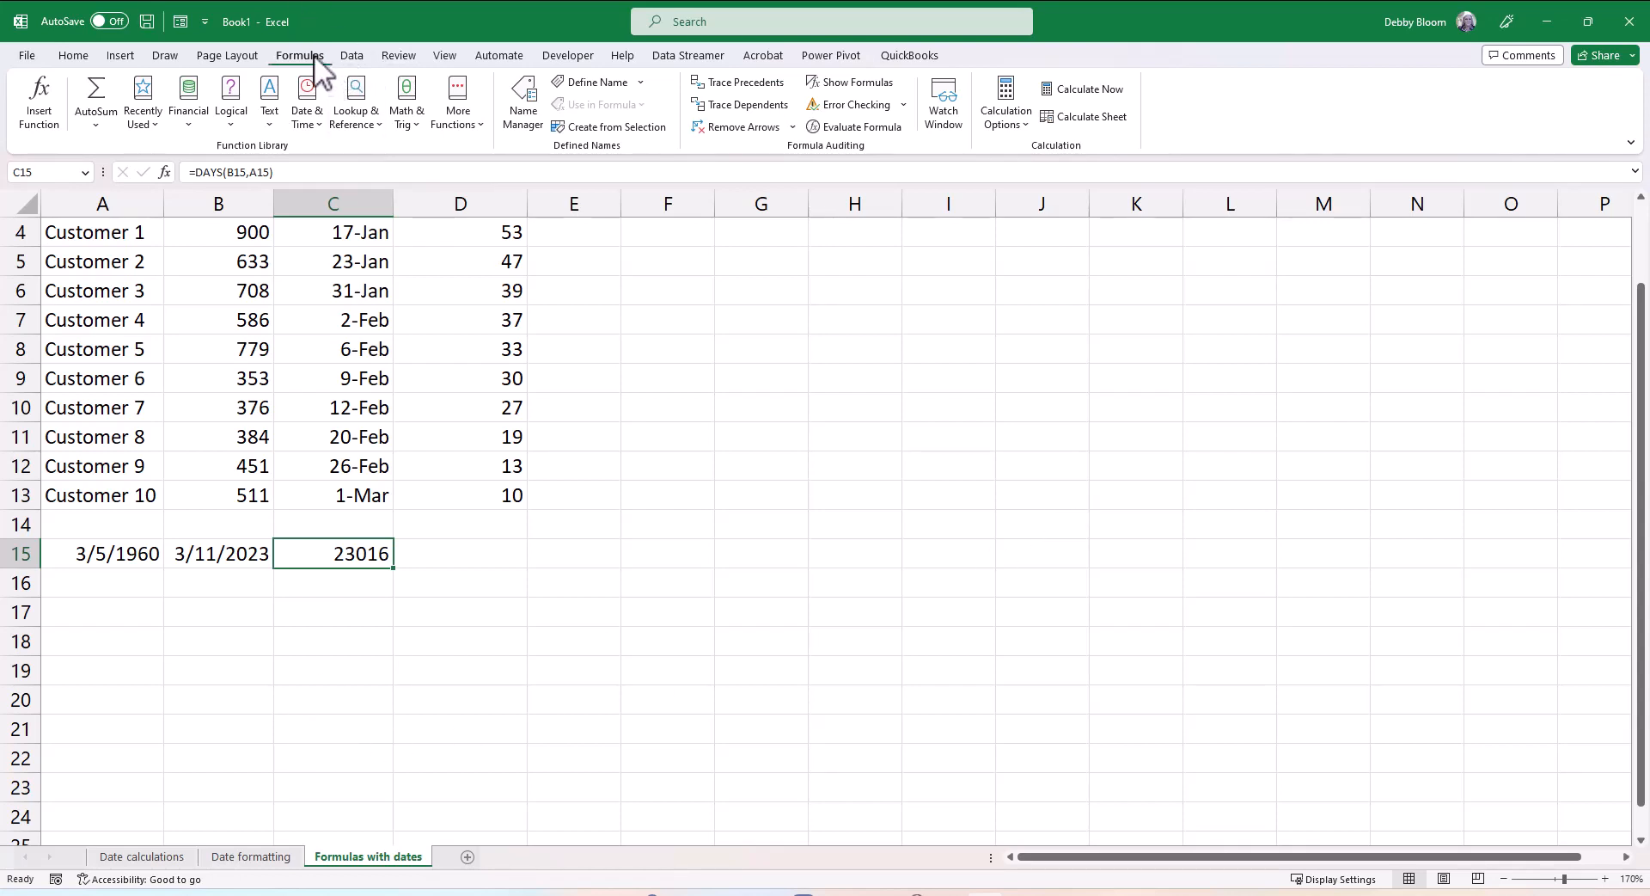
click(320, 105)
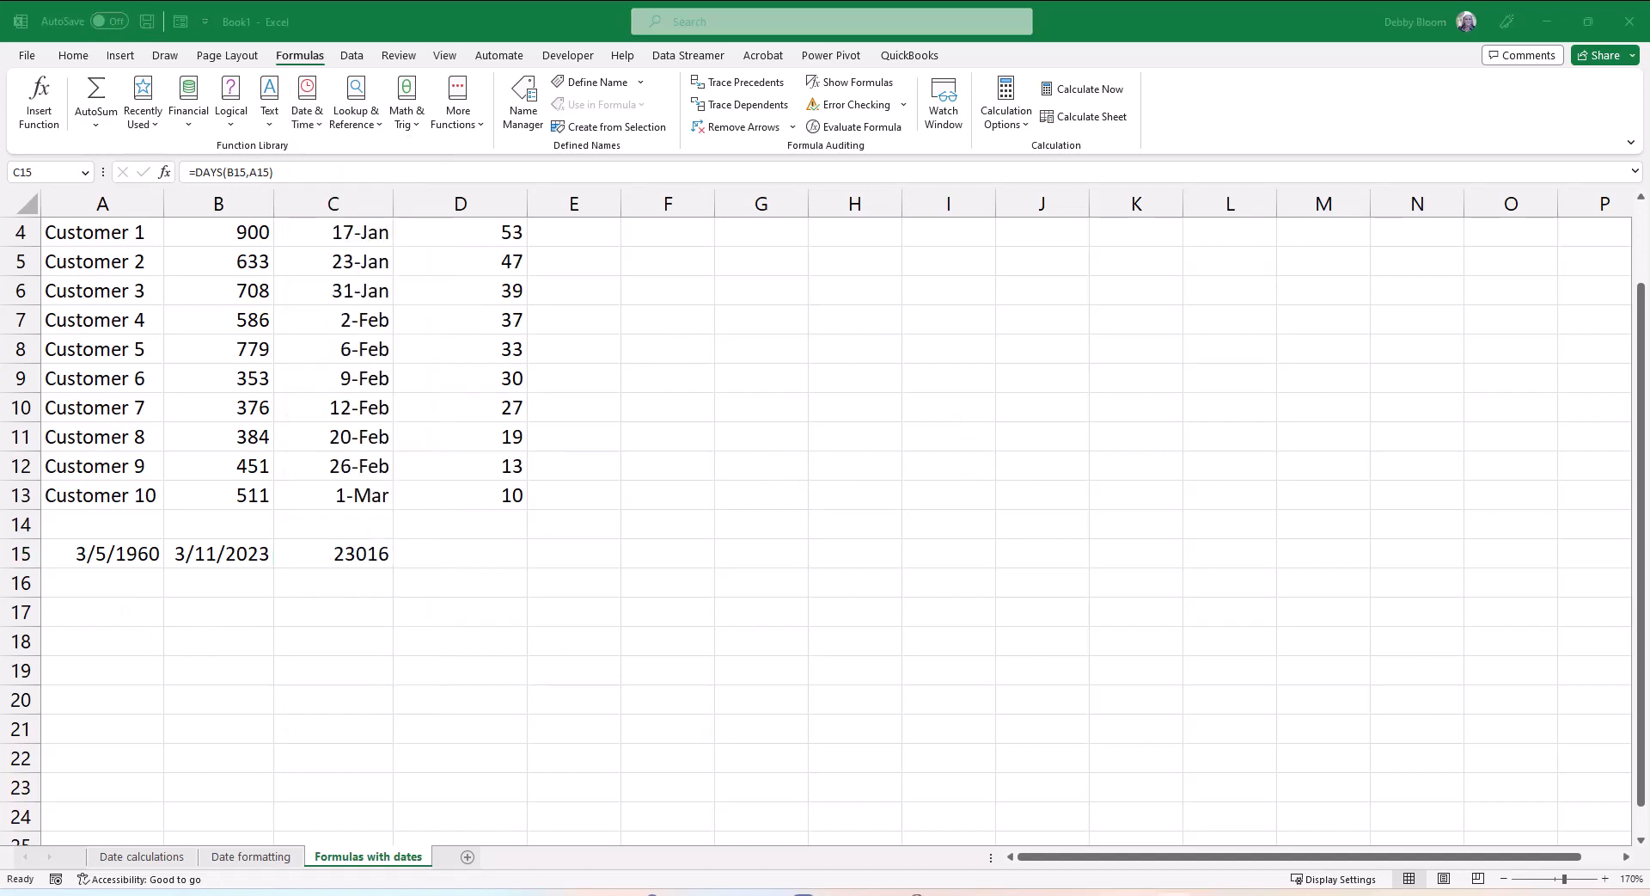
click(314, 113)
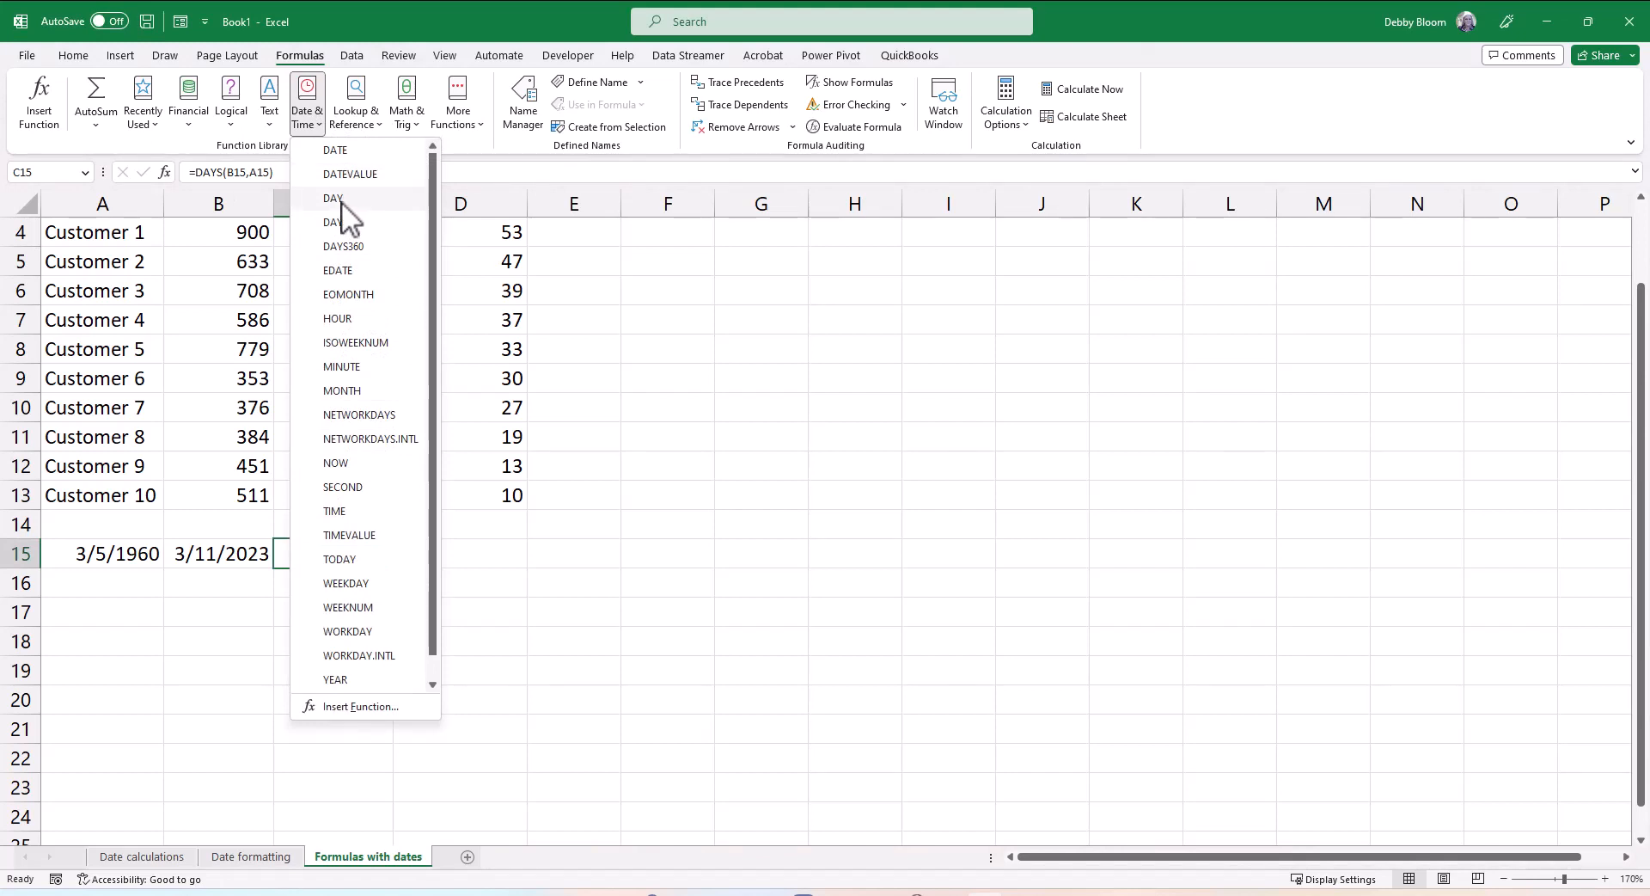
click(346, 151)
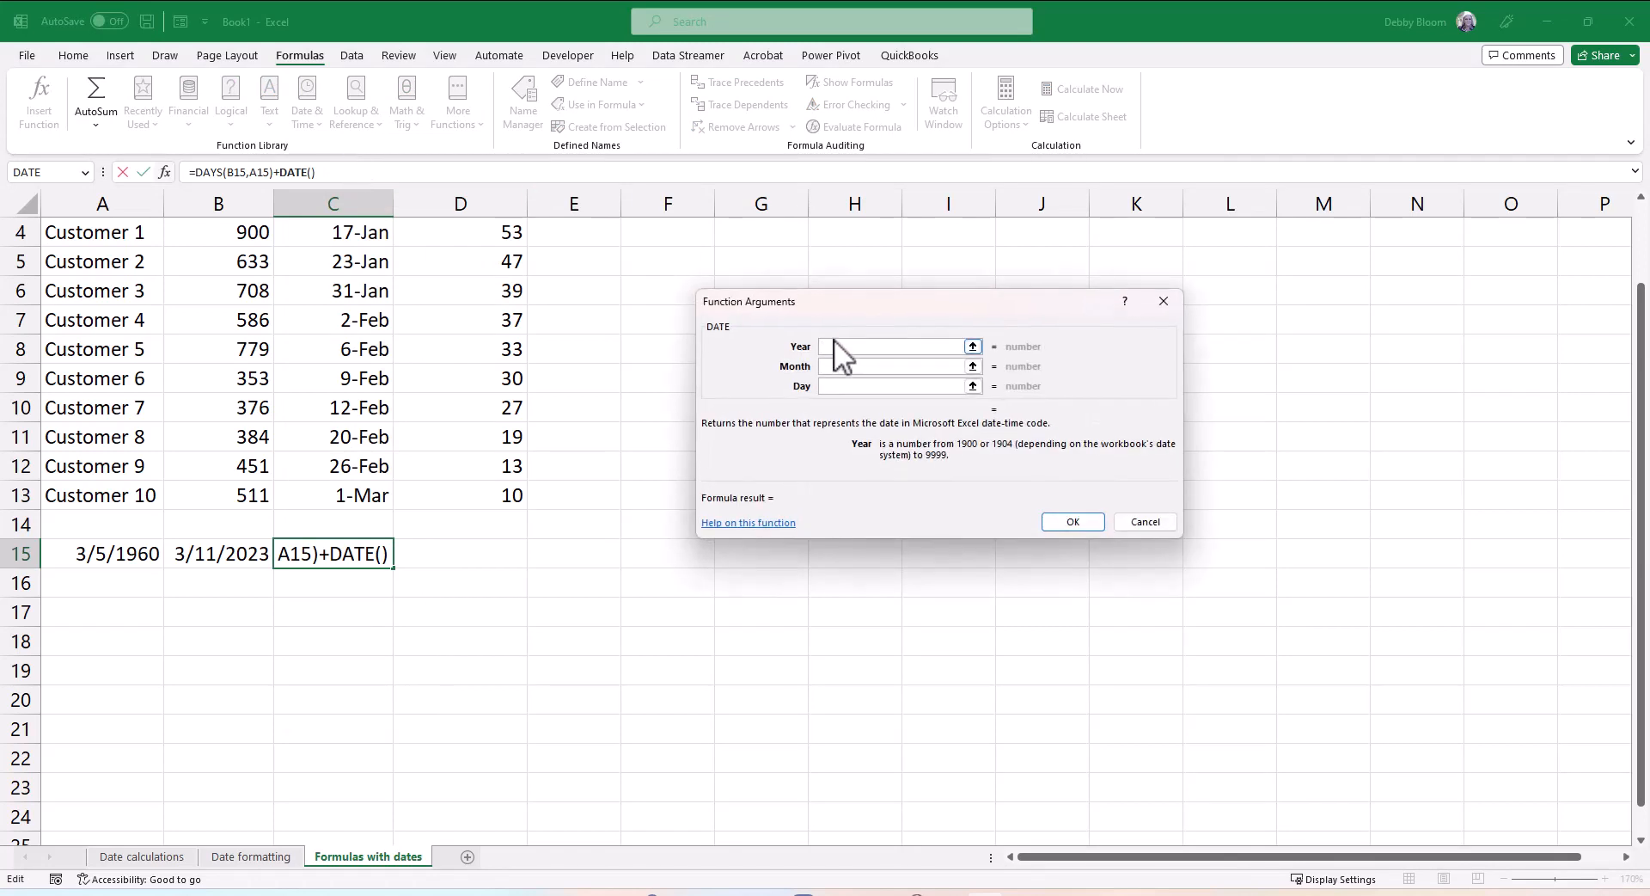
click(1158, 521)
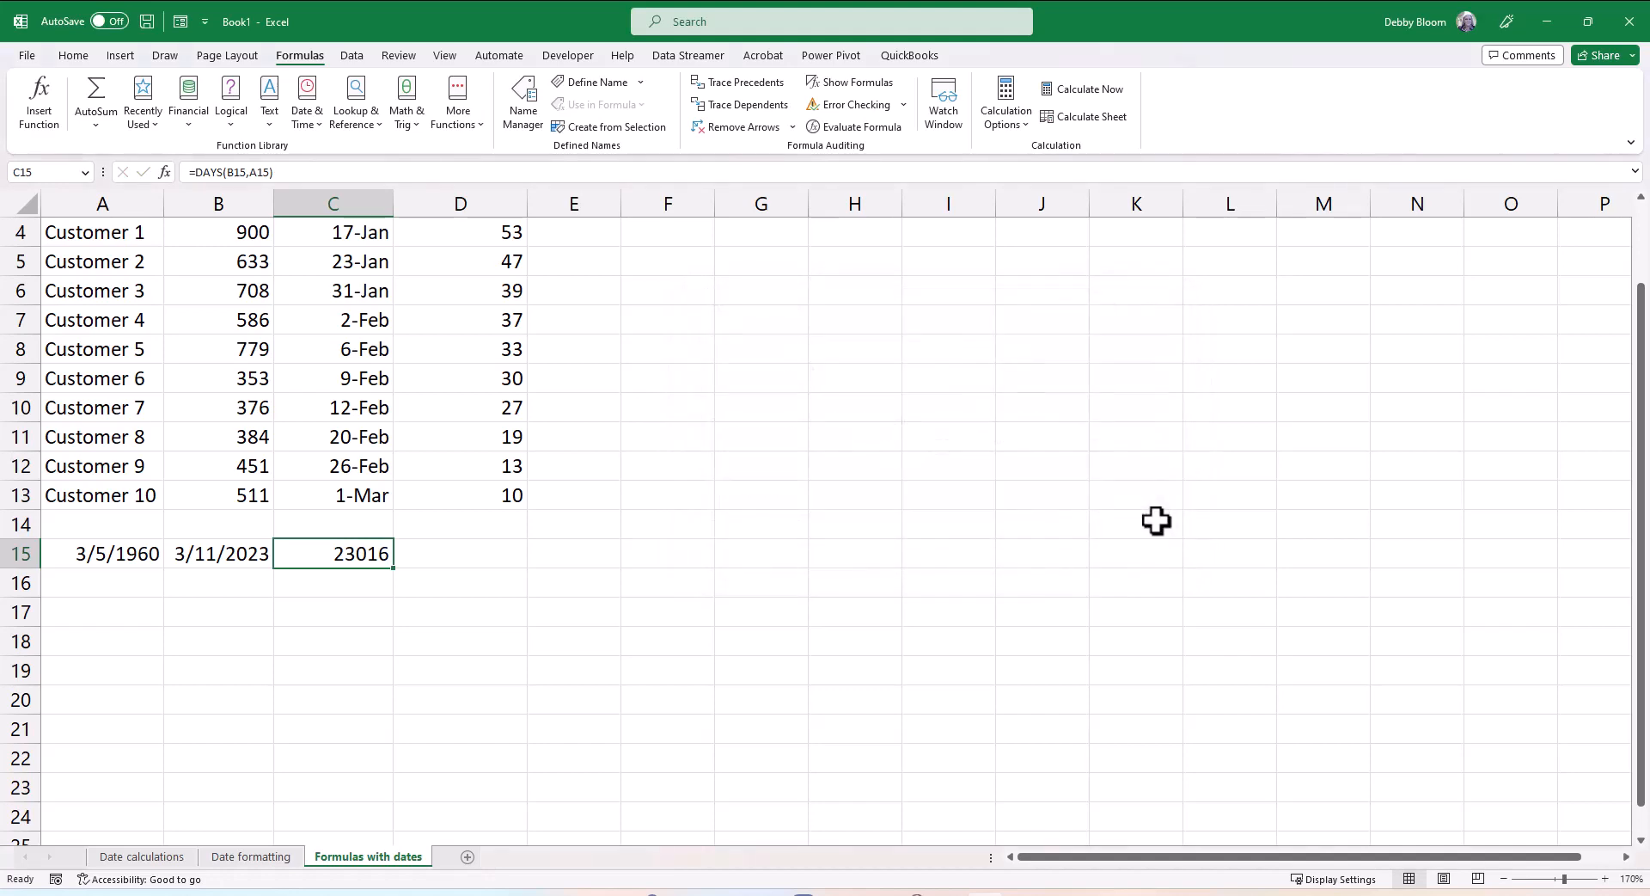
Enter the formula =DATE(1960,3,5)+1000 in cell A17 to find the date 1000 days after 3/5/1960.
click(111, 612)
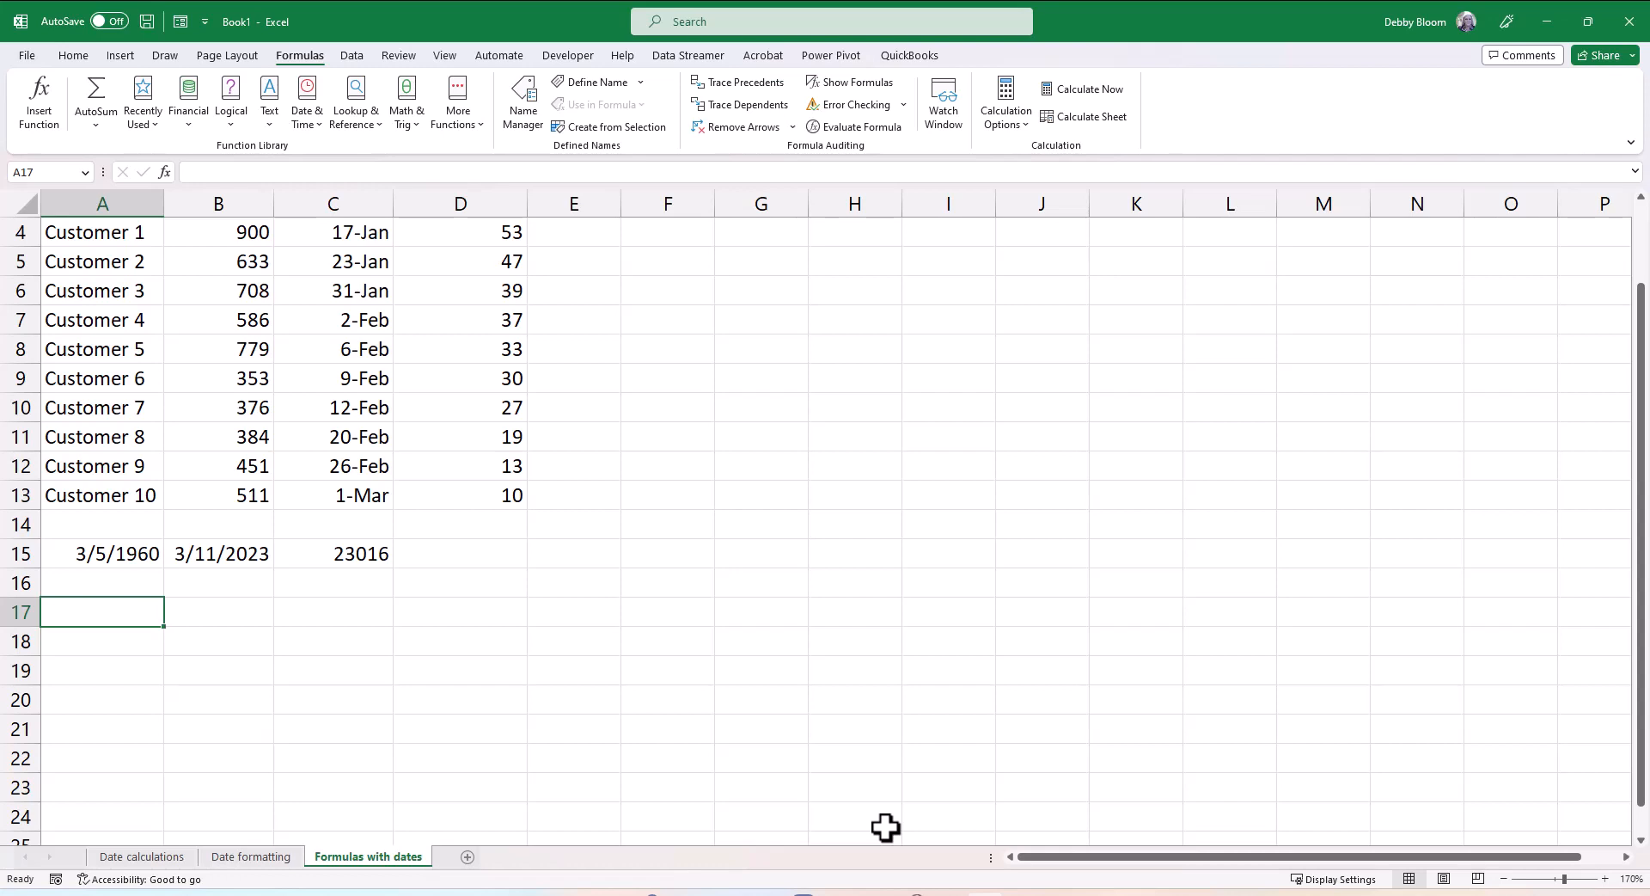
text(=)
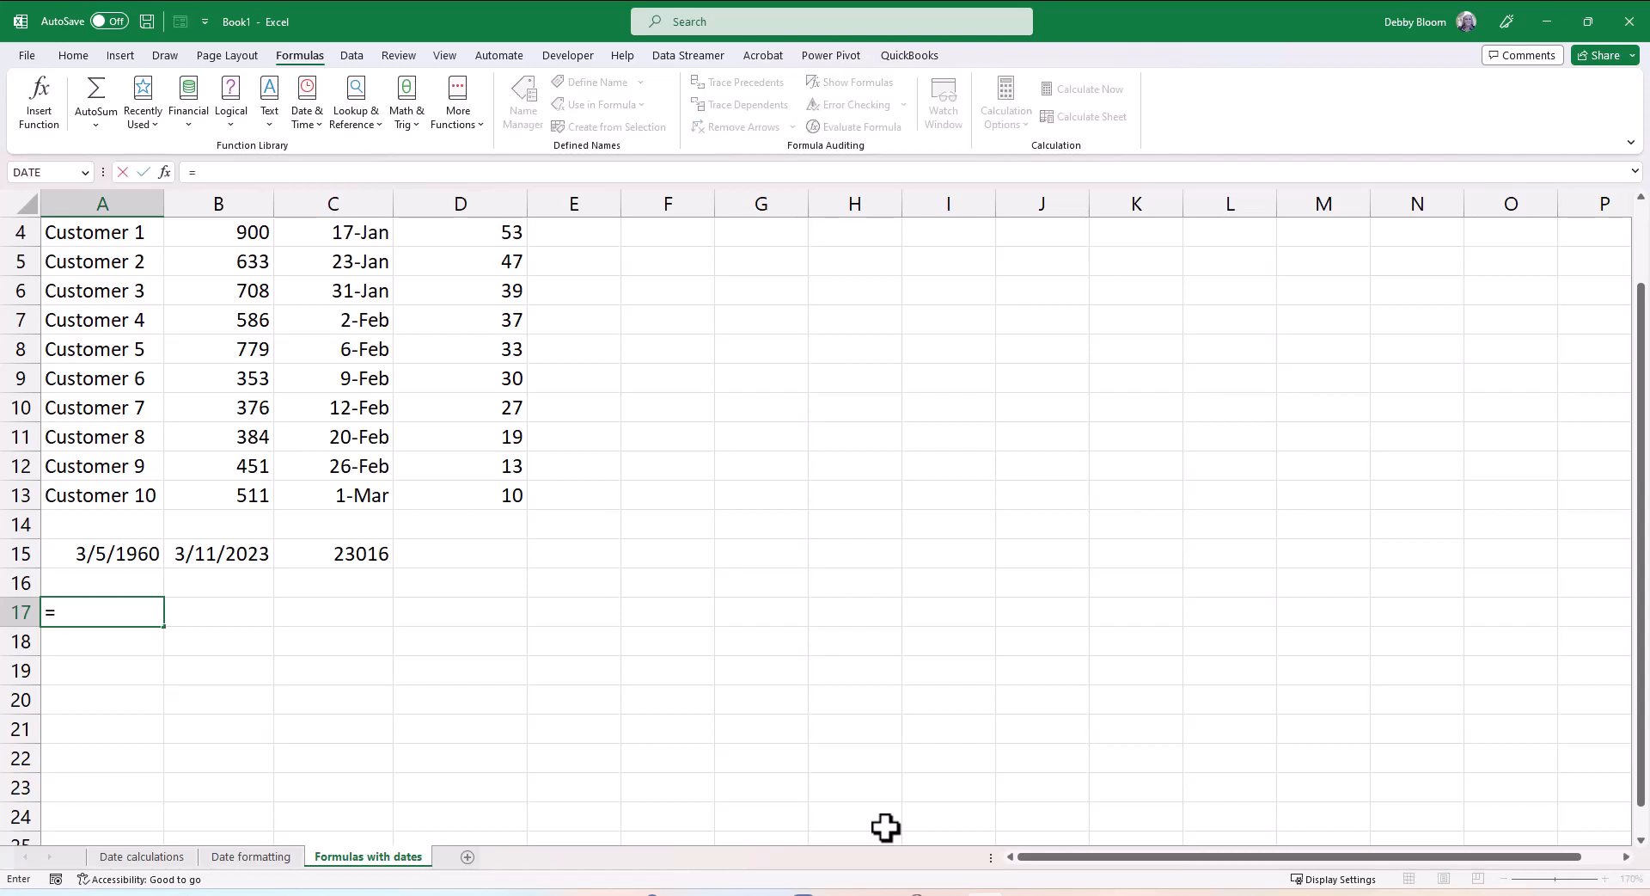
text(date()
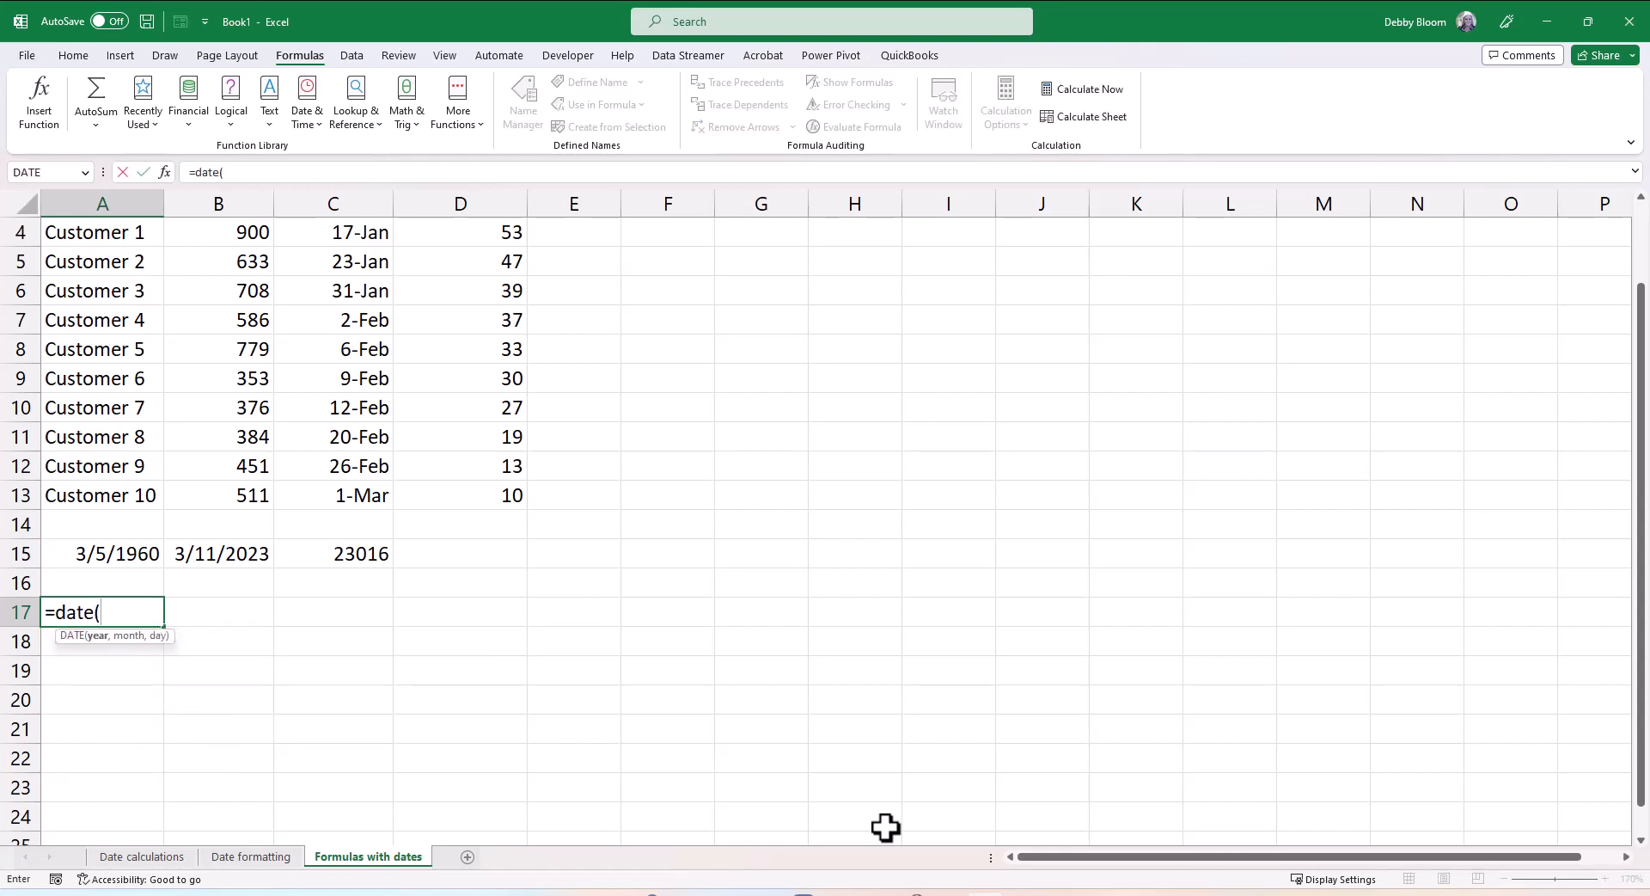
text(1960,3)
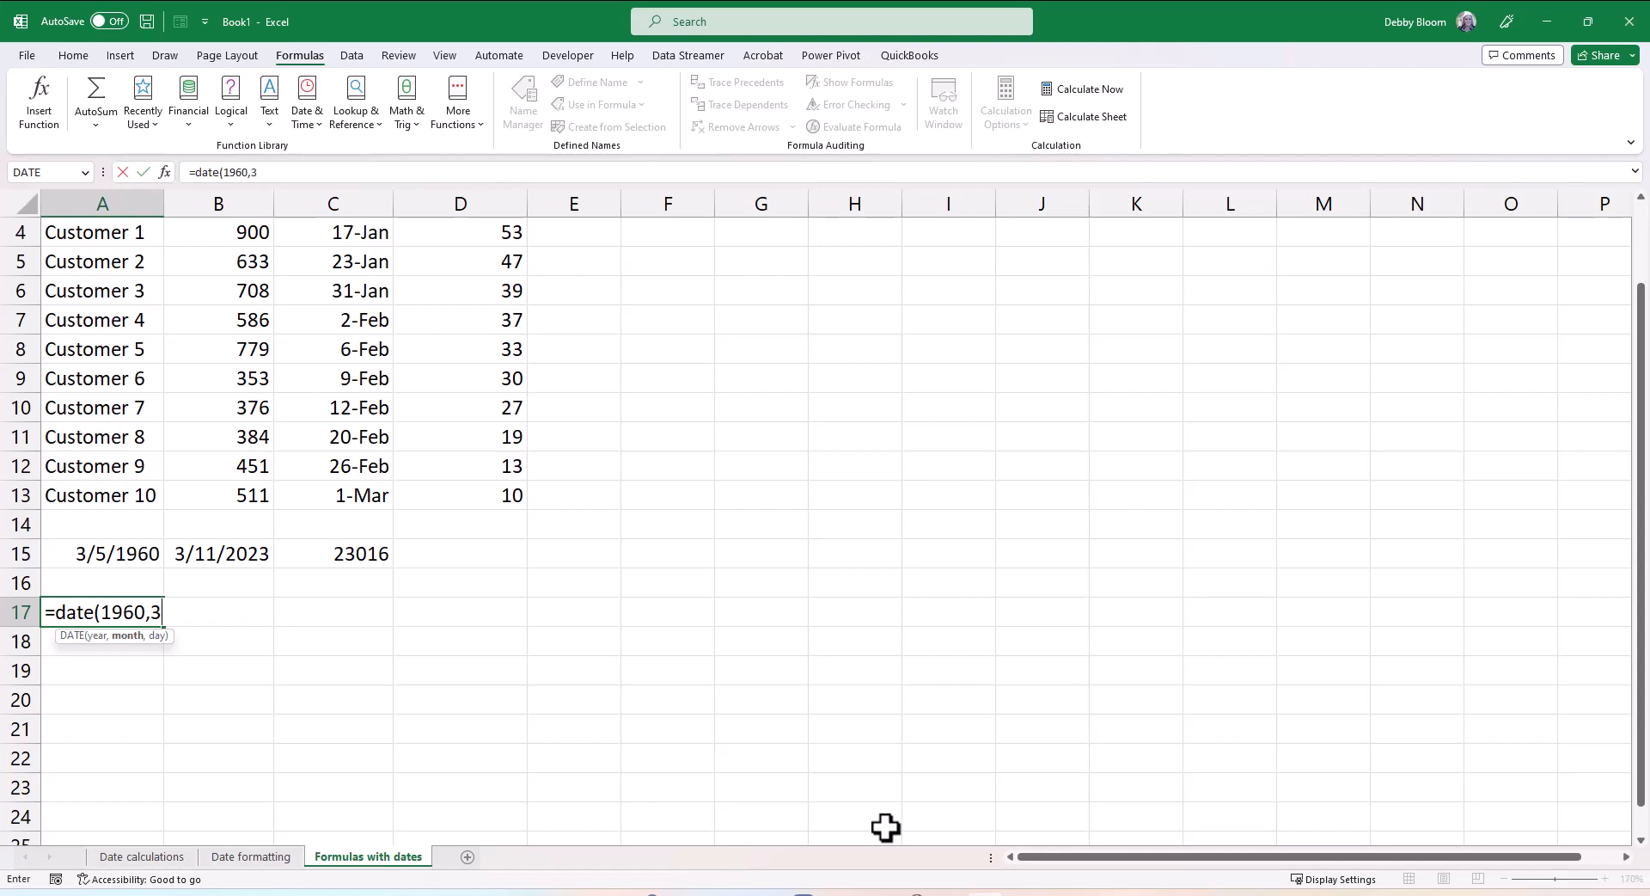
text(,5)+)
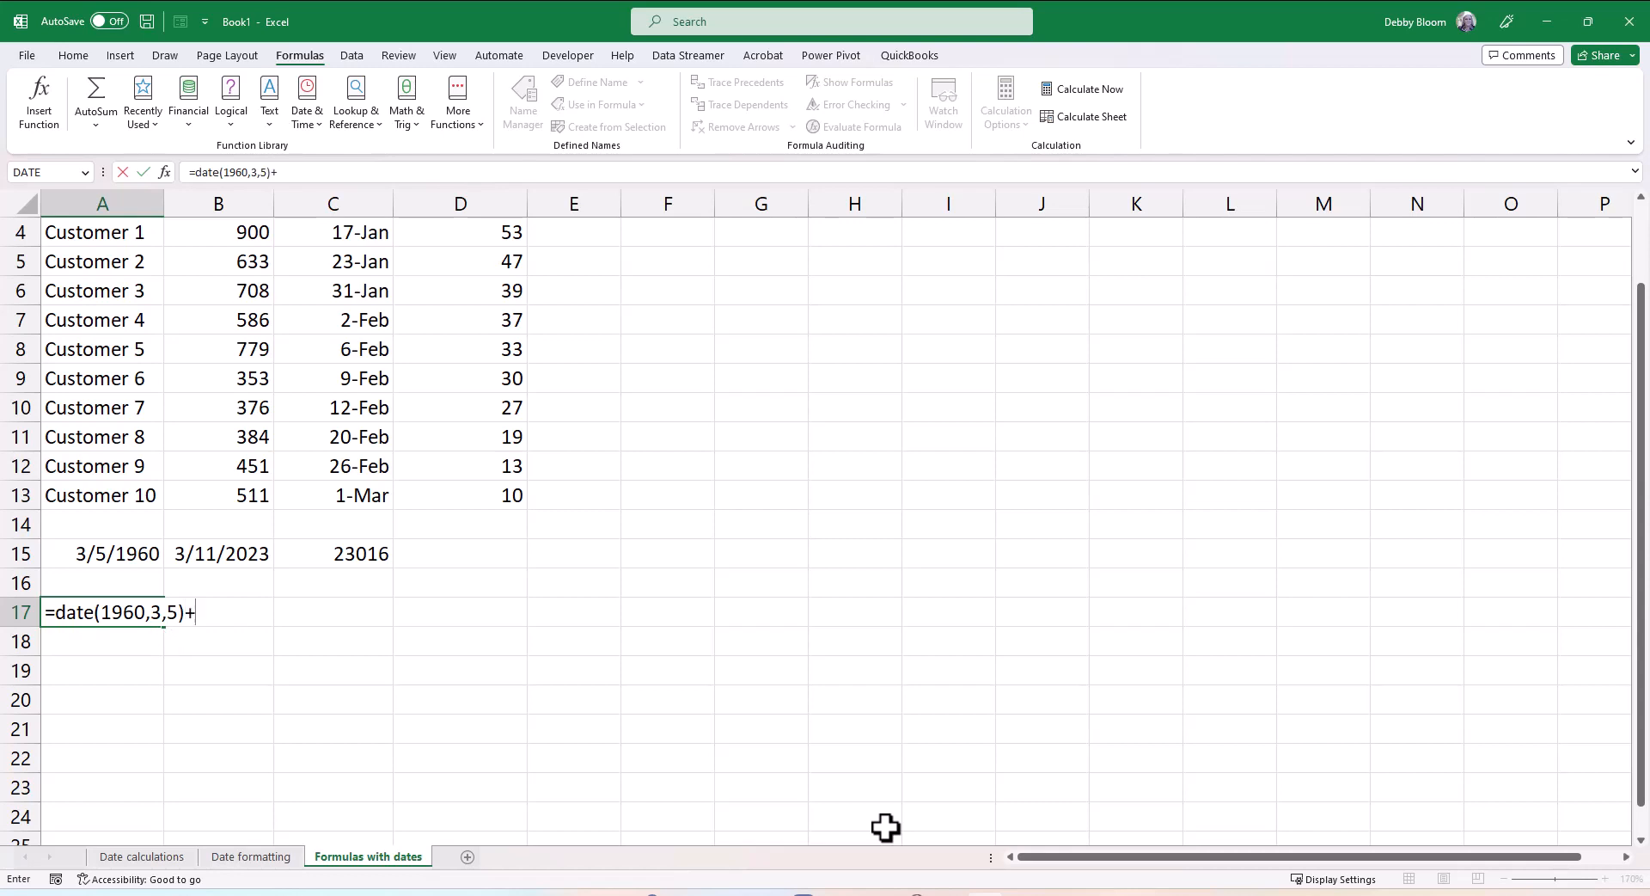
text(1000)
key(Return)
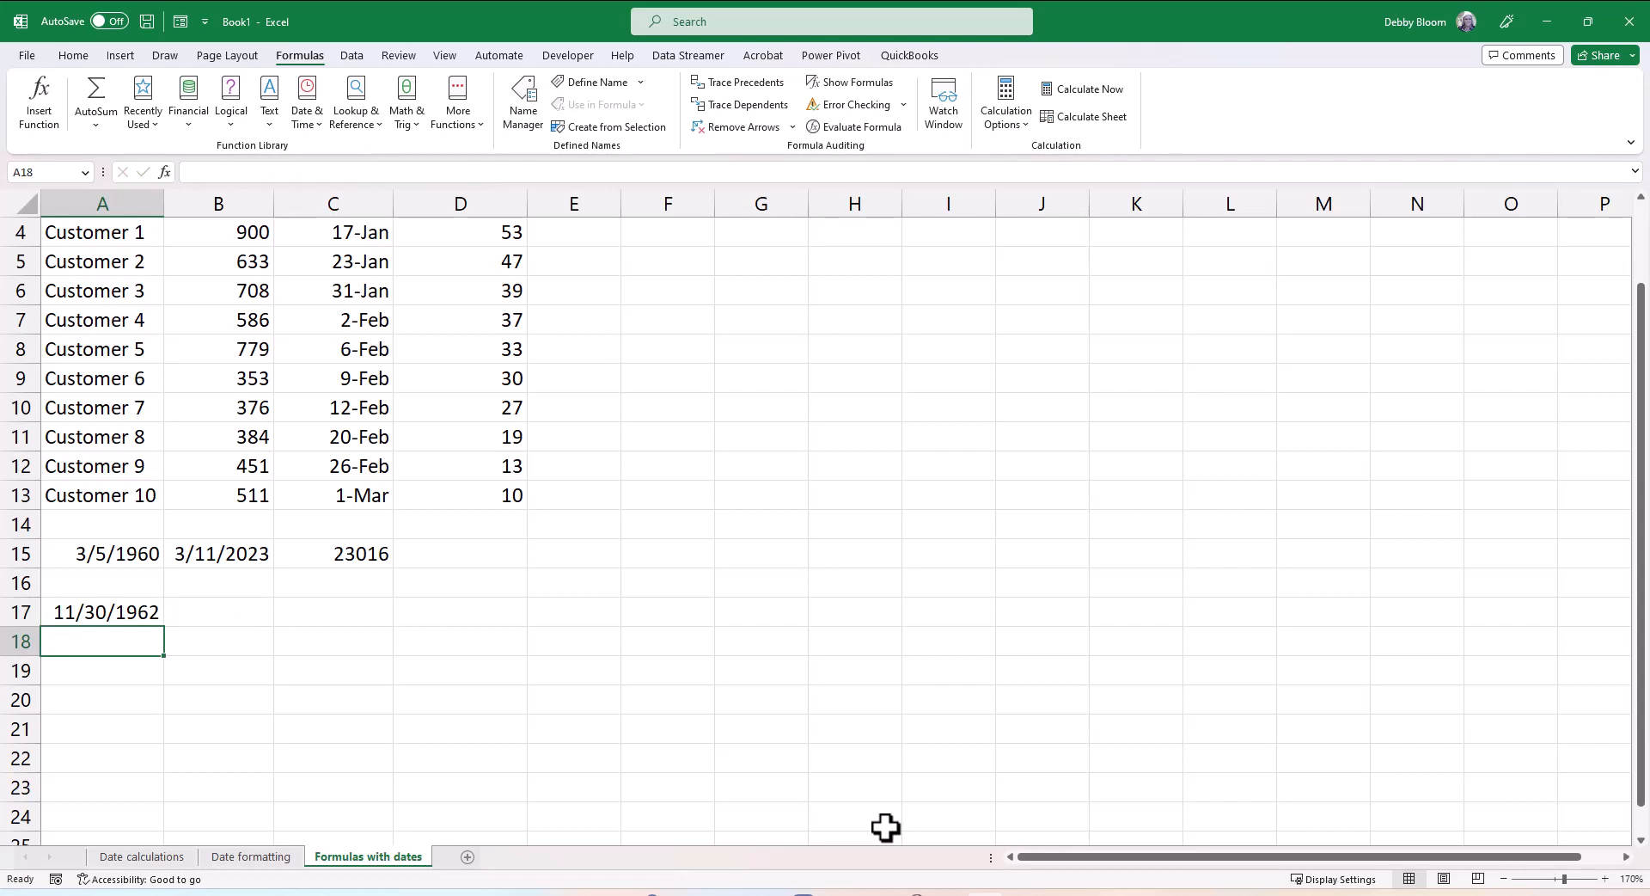
Change the number of days added in the A17 DATE formula to 10000 and review the edited formula.
click(83, 611)
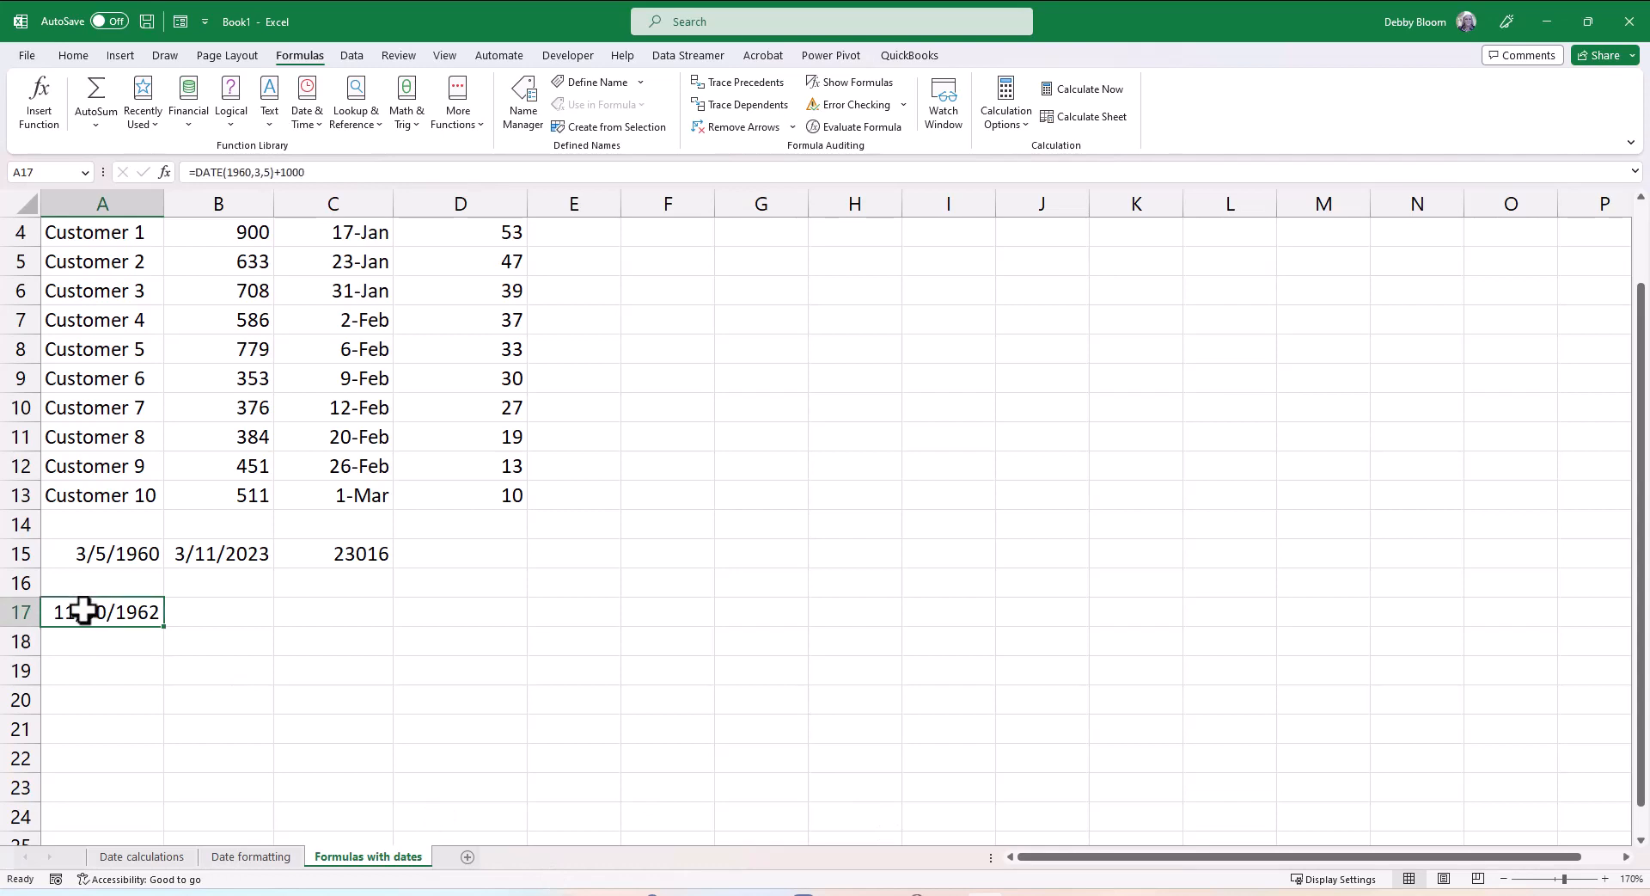
click(313, 172)
text(0)
key(Return)
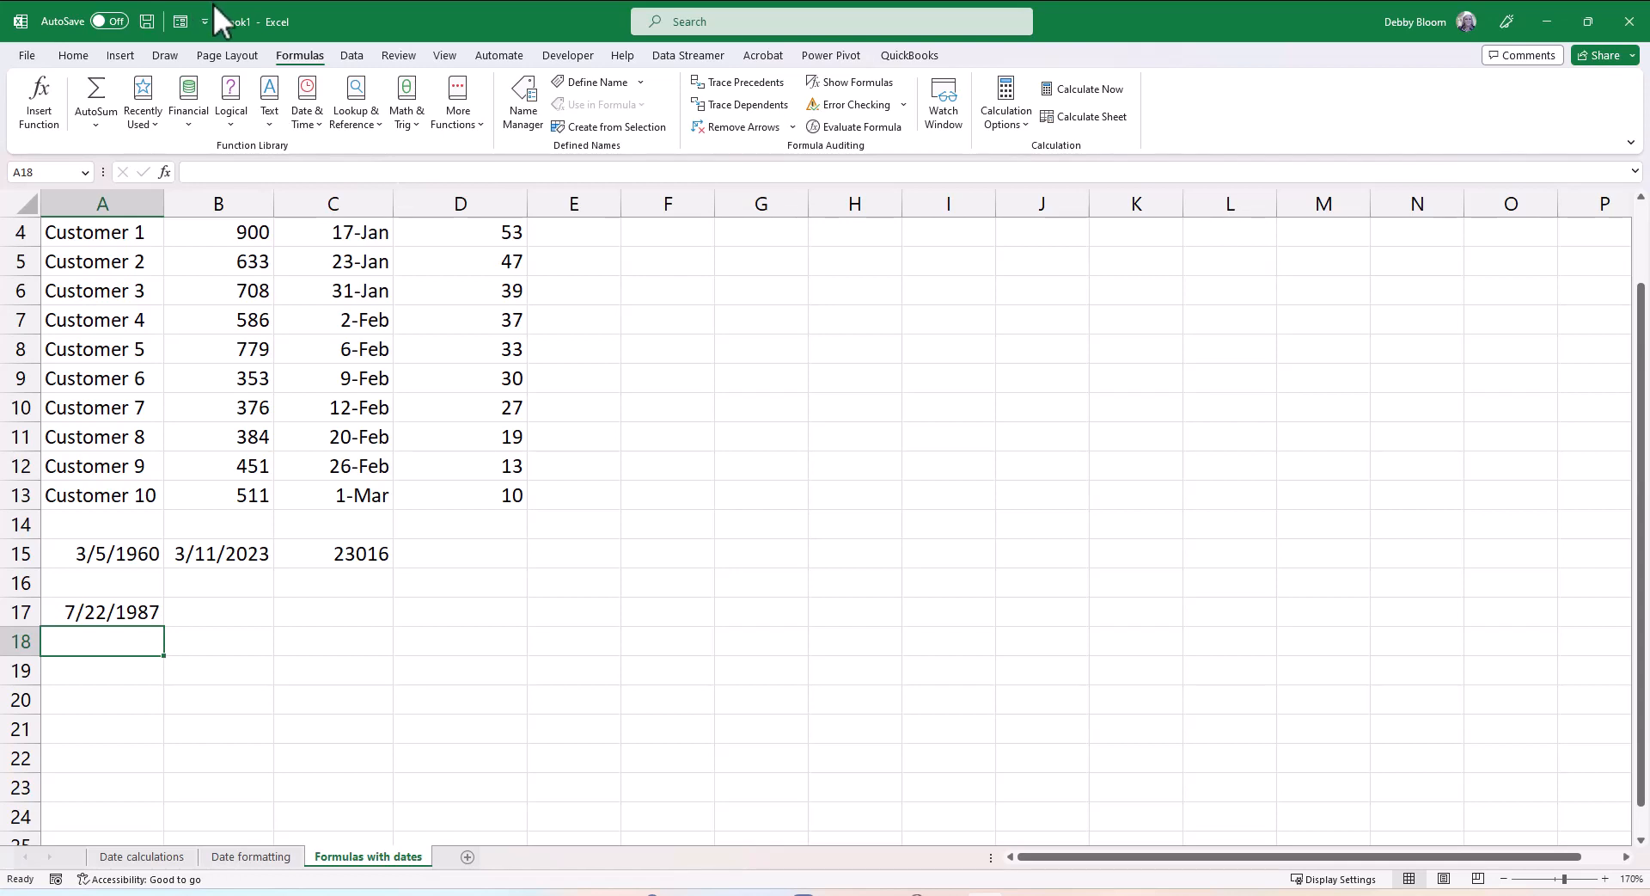
click(134, 614)
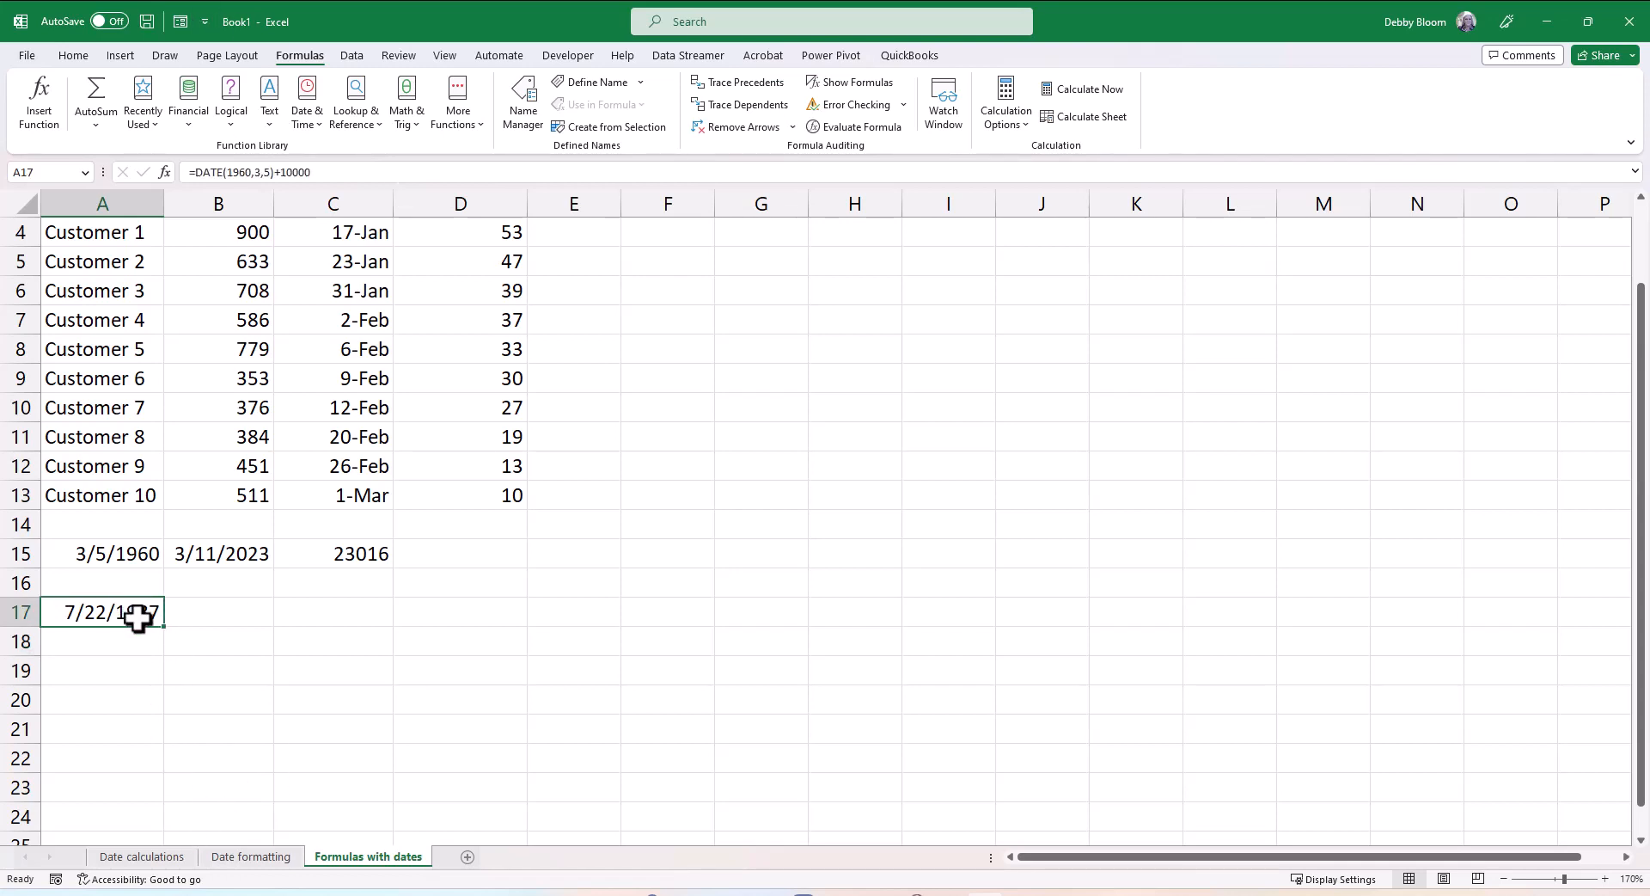
double_click(138, 612)
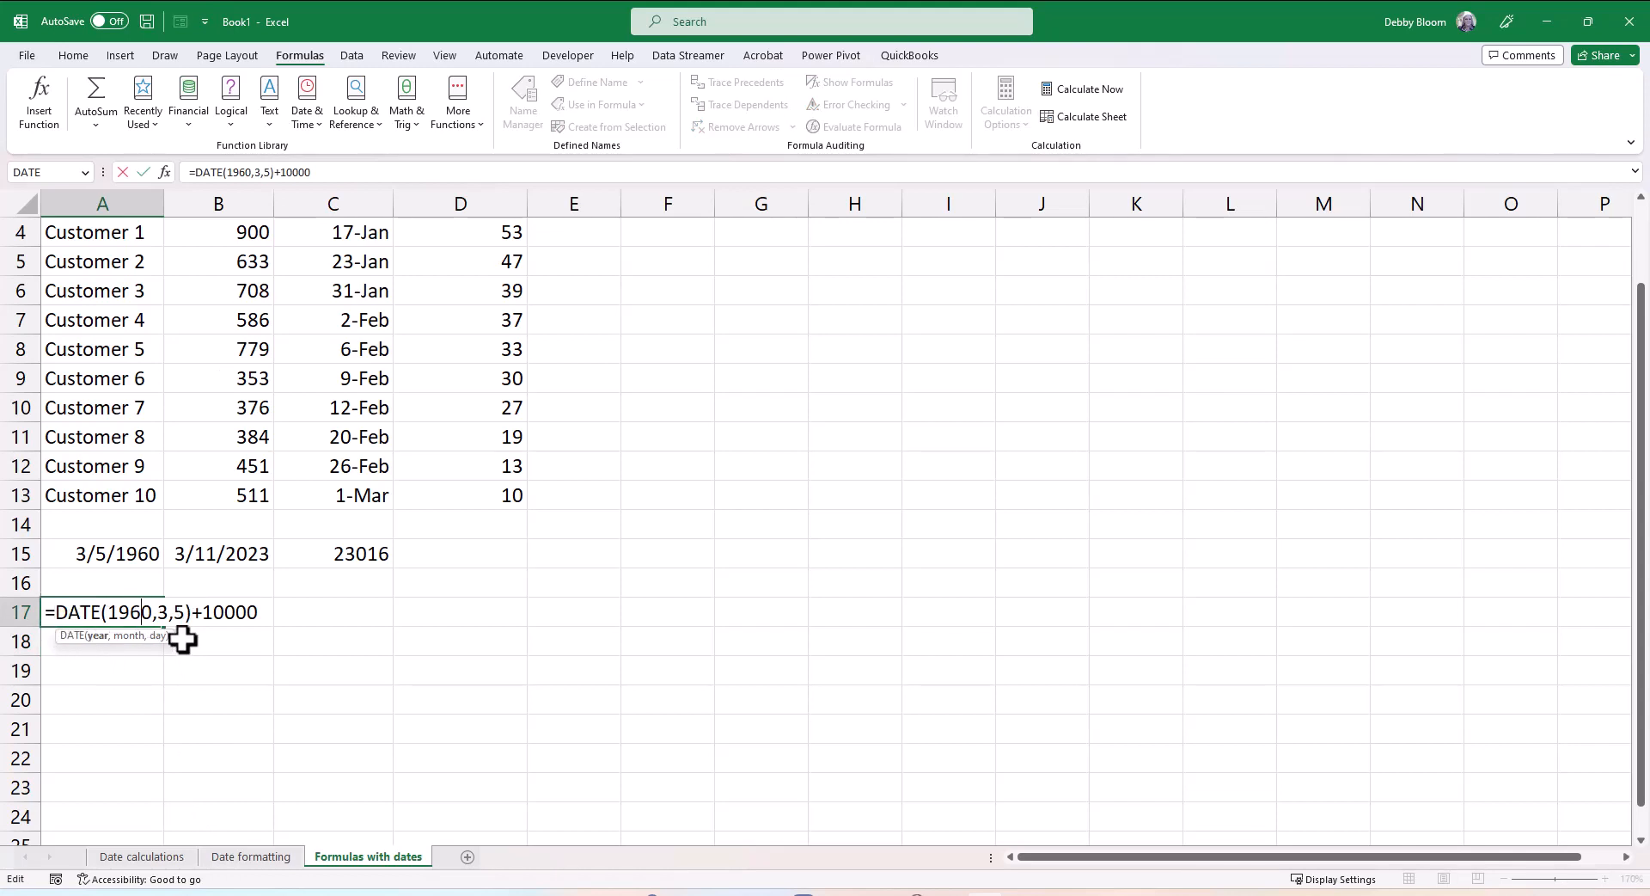
key(Return)
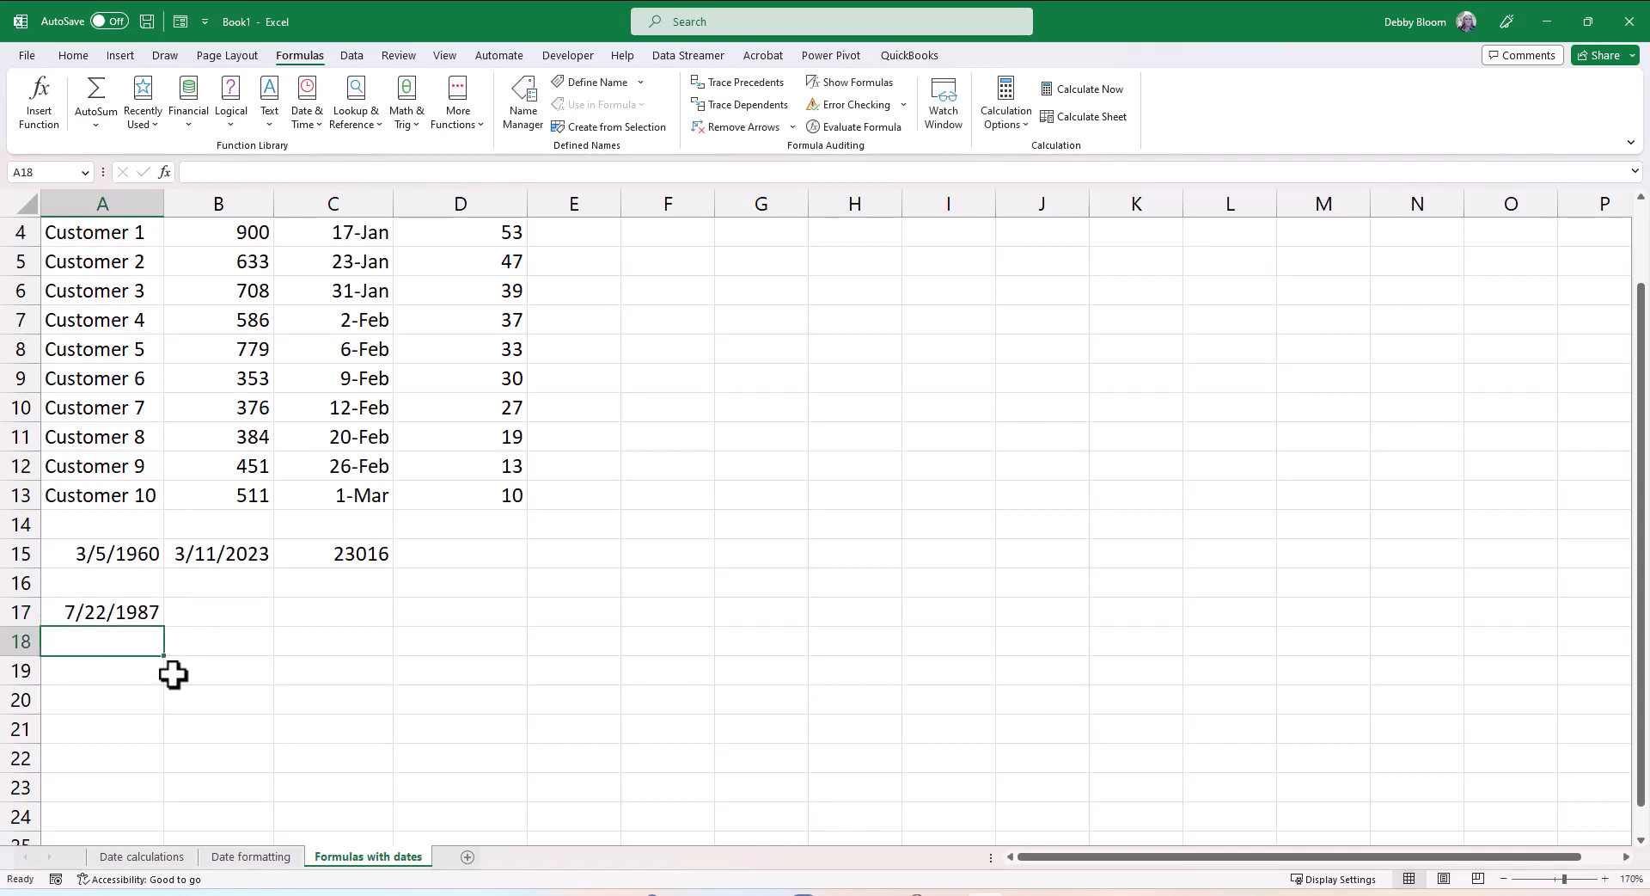
Enter the date 3/5/1960 in cell A18 and the formula =A18+10000 in cell B18.
text(3/)
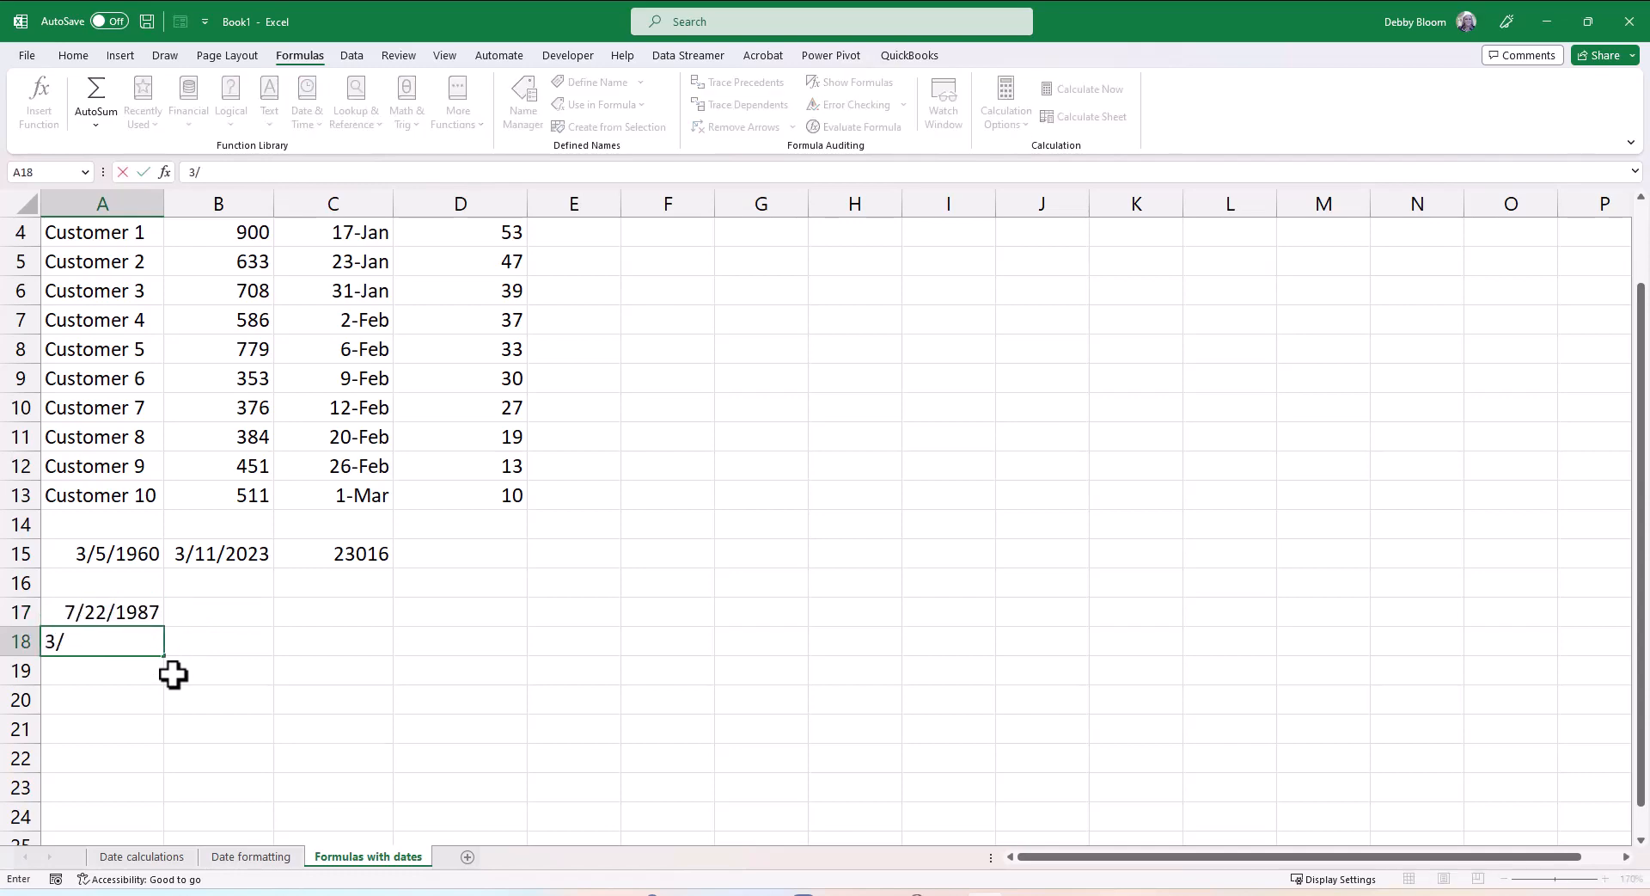
text(5/1960)
key(Tab)
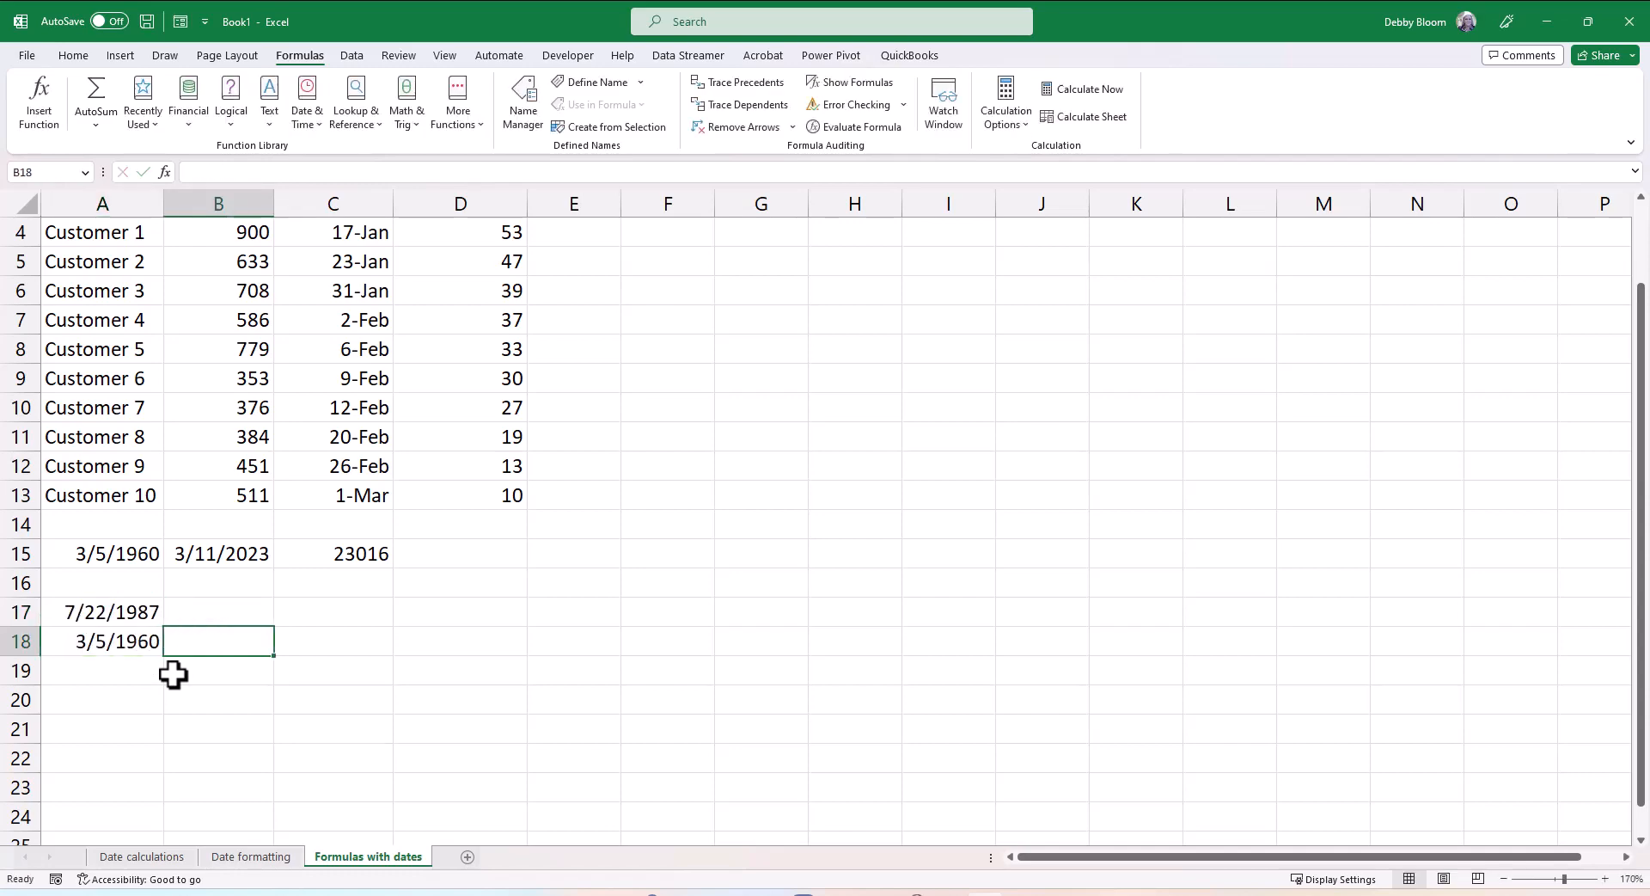
text(=)
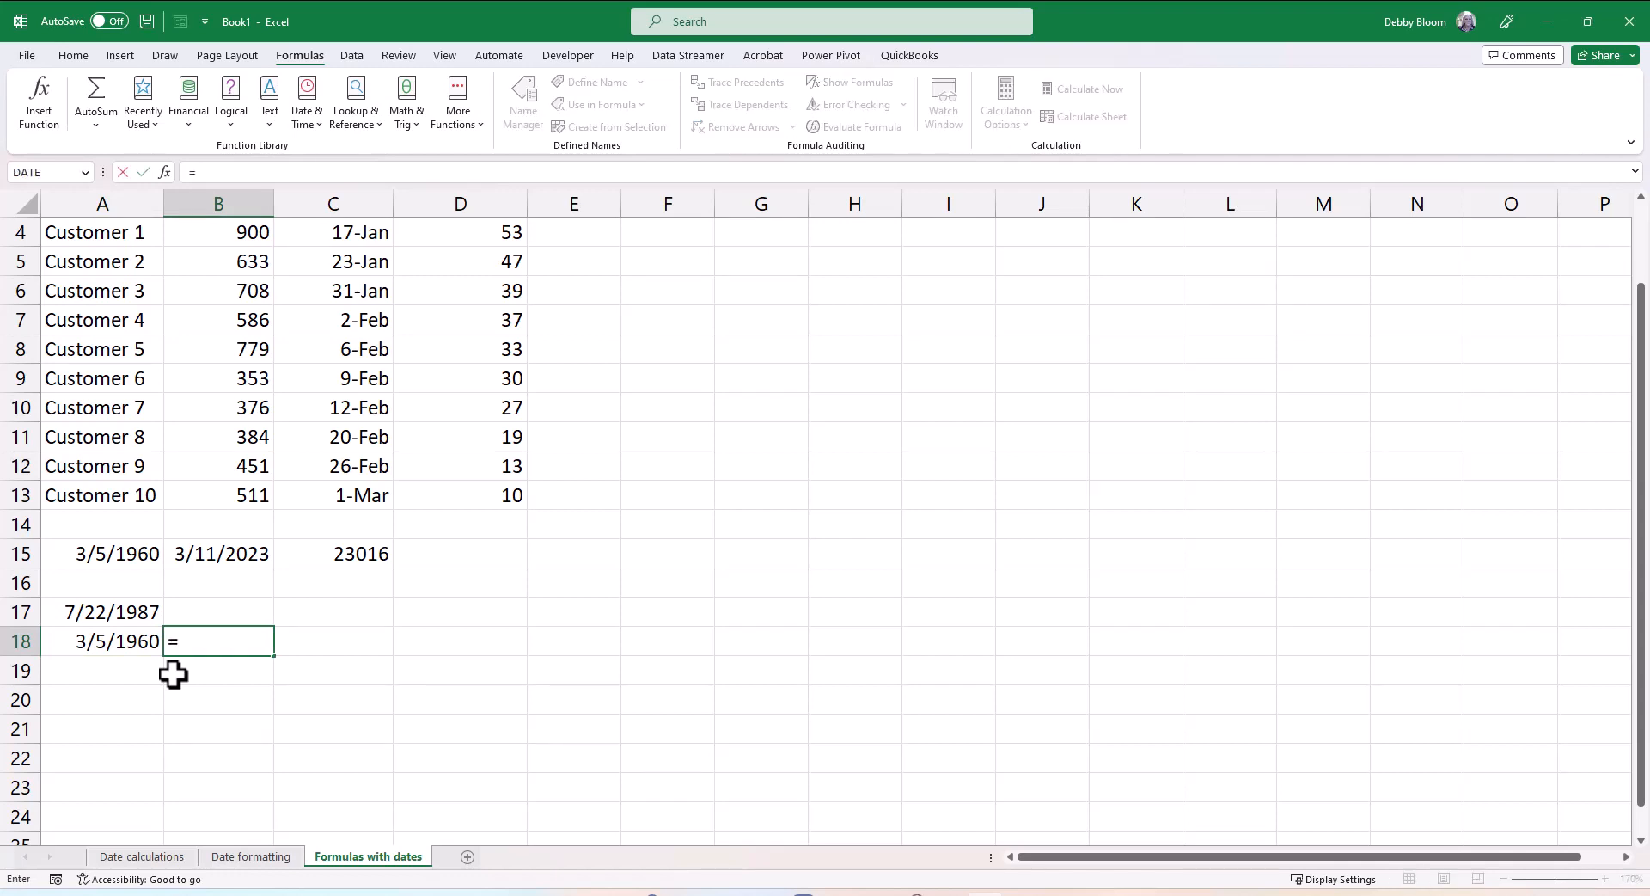
click(69, 633)
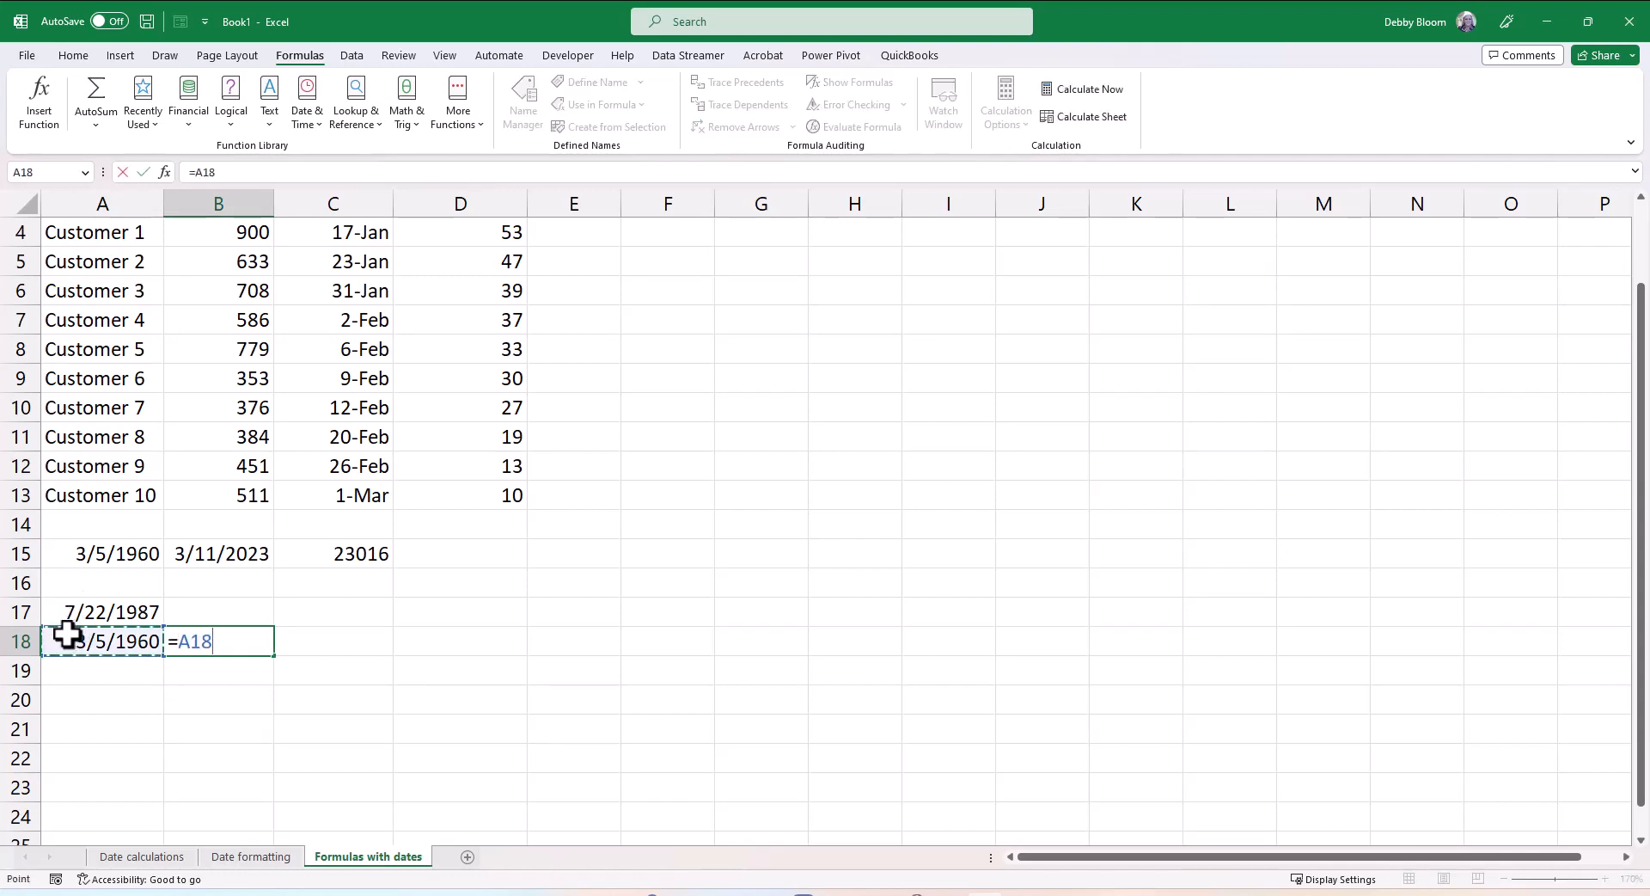
text(+10000)
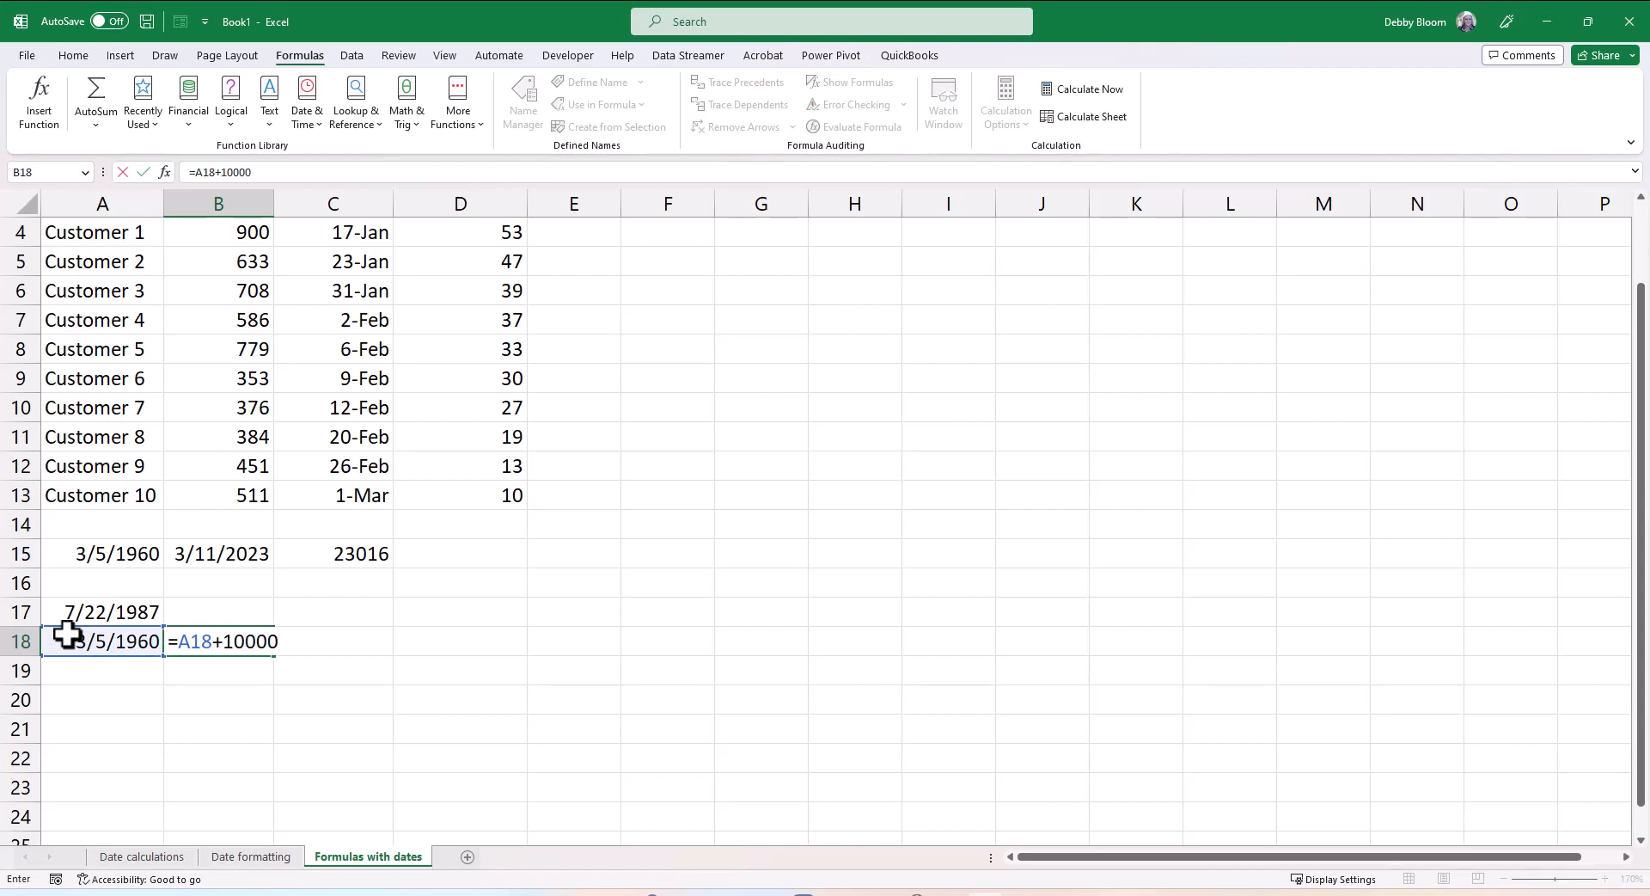
key(ctrl+Return)
key(Return)
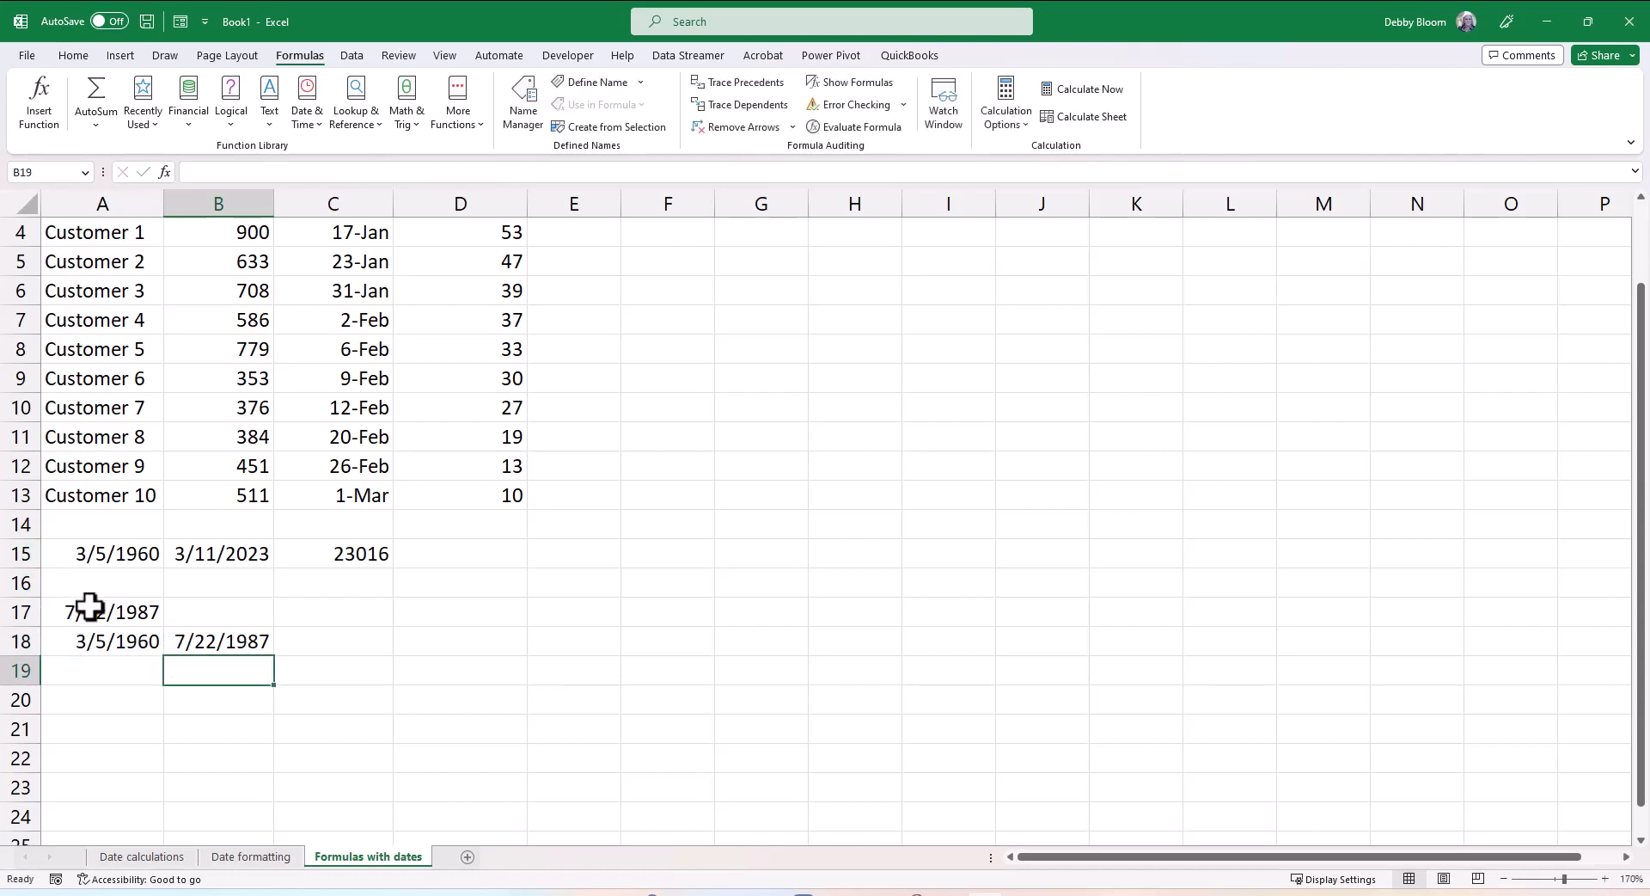
Examine the DATE formula in cell A17 for comparison with the cell-reference formula in B18.
click(90, 612)
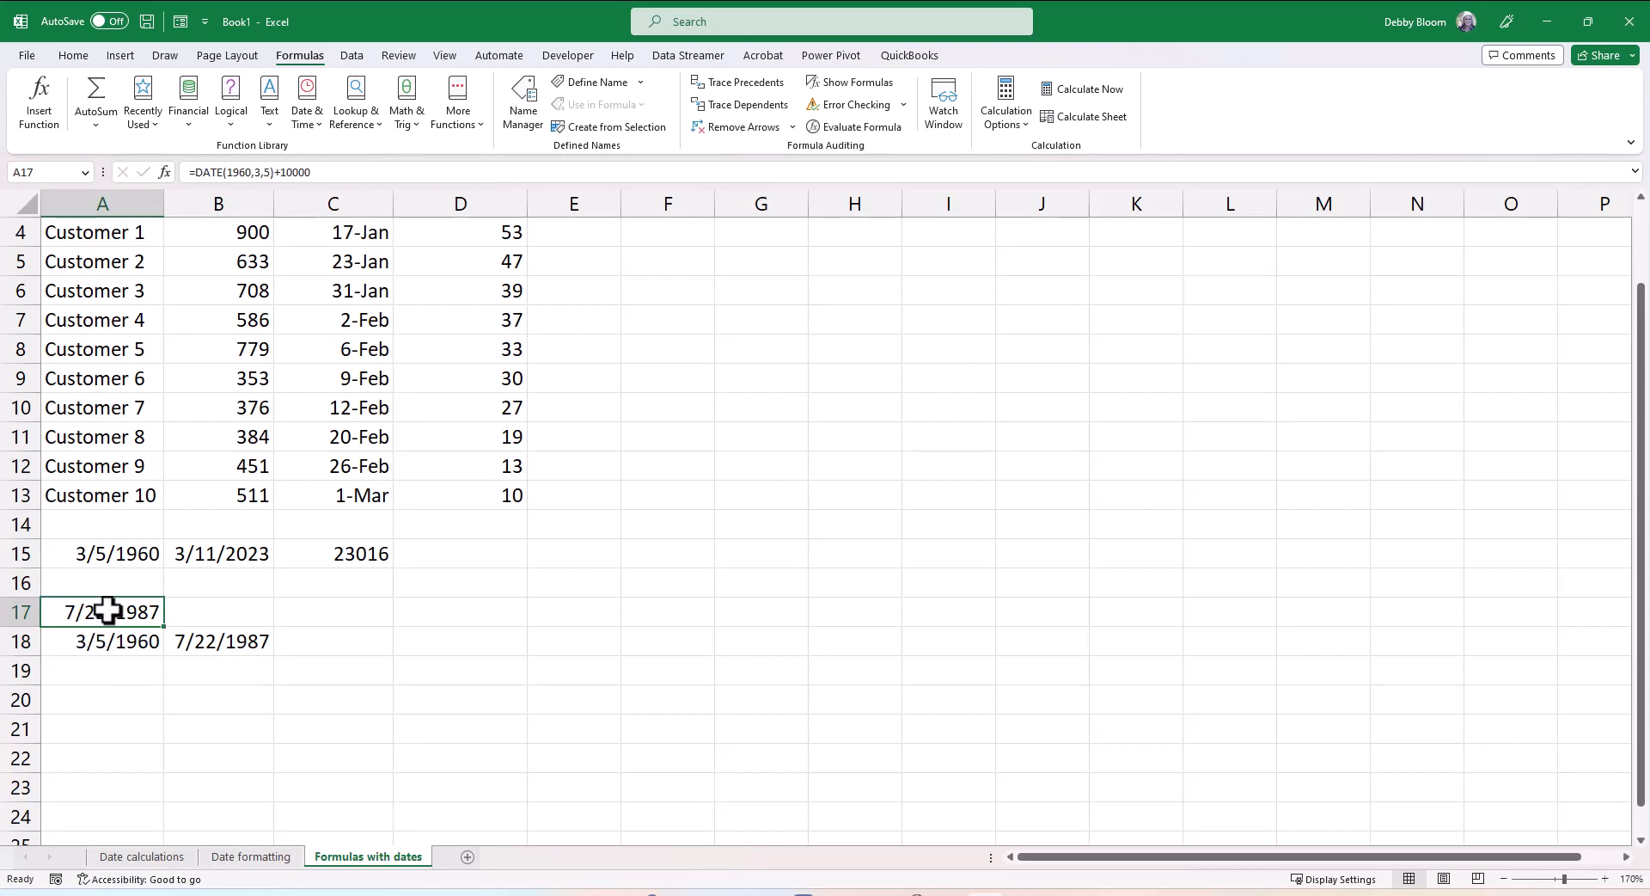
double_click(117, 612)
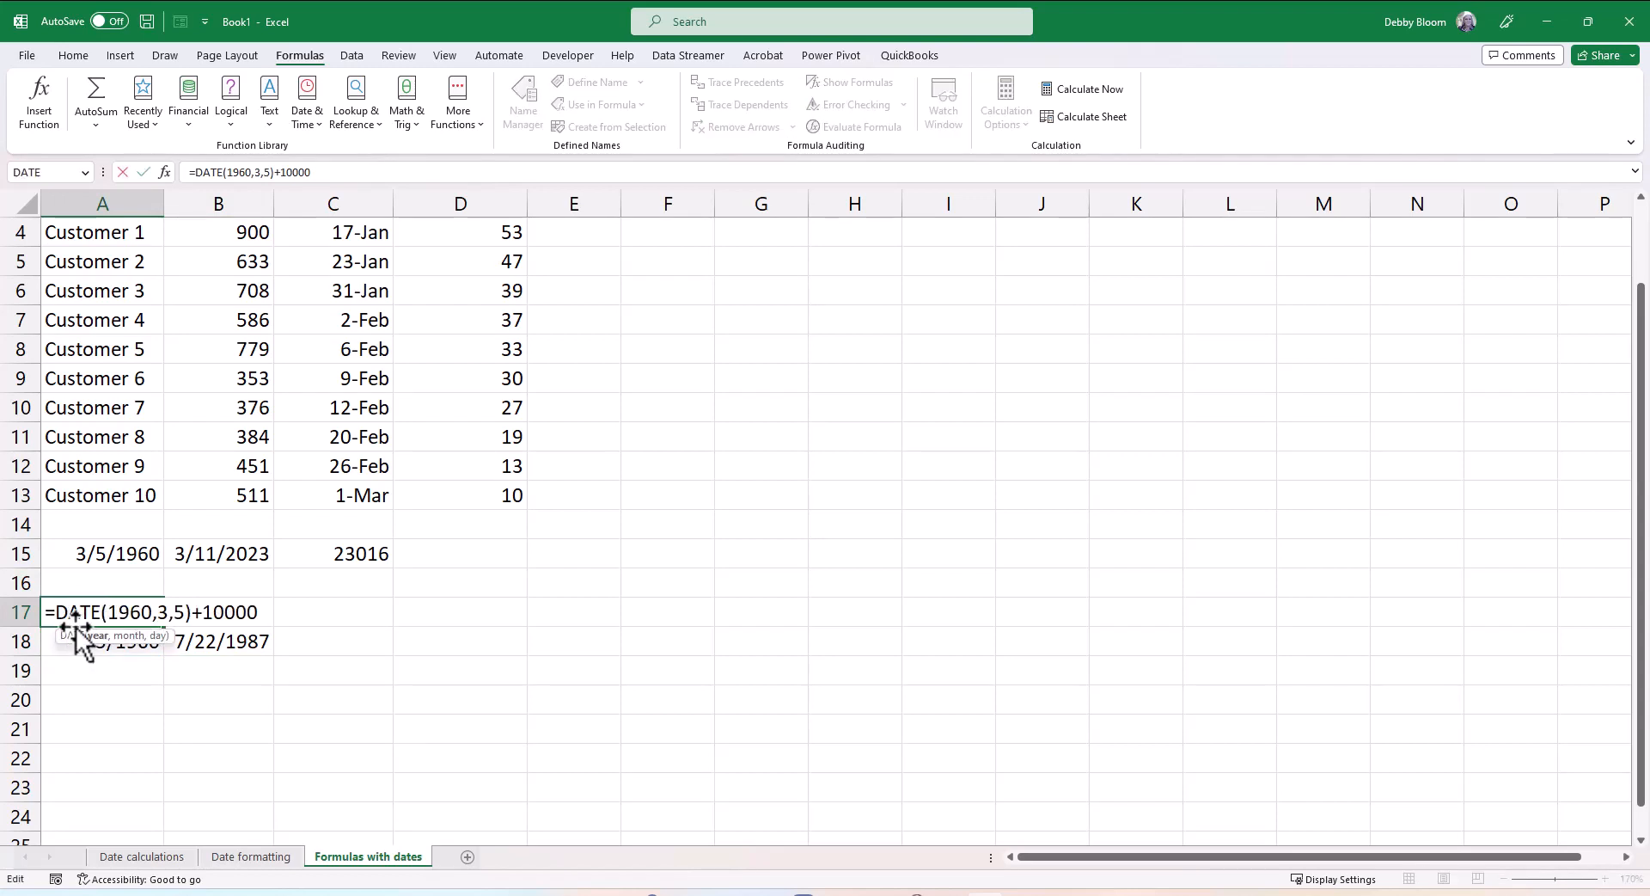
key(Return)
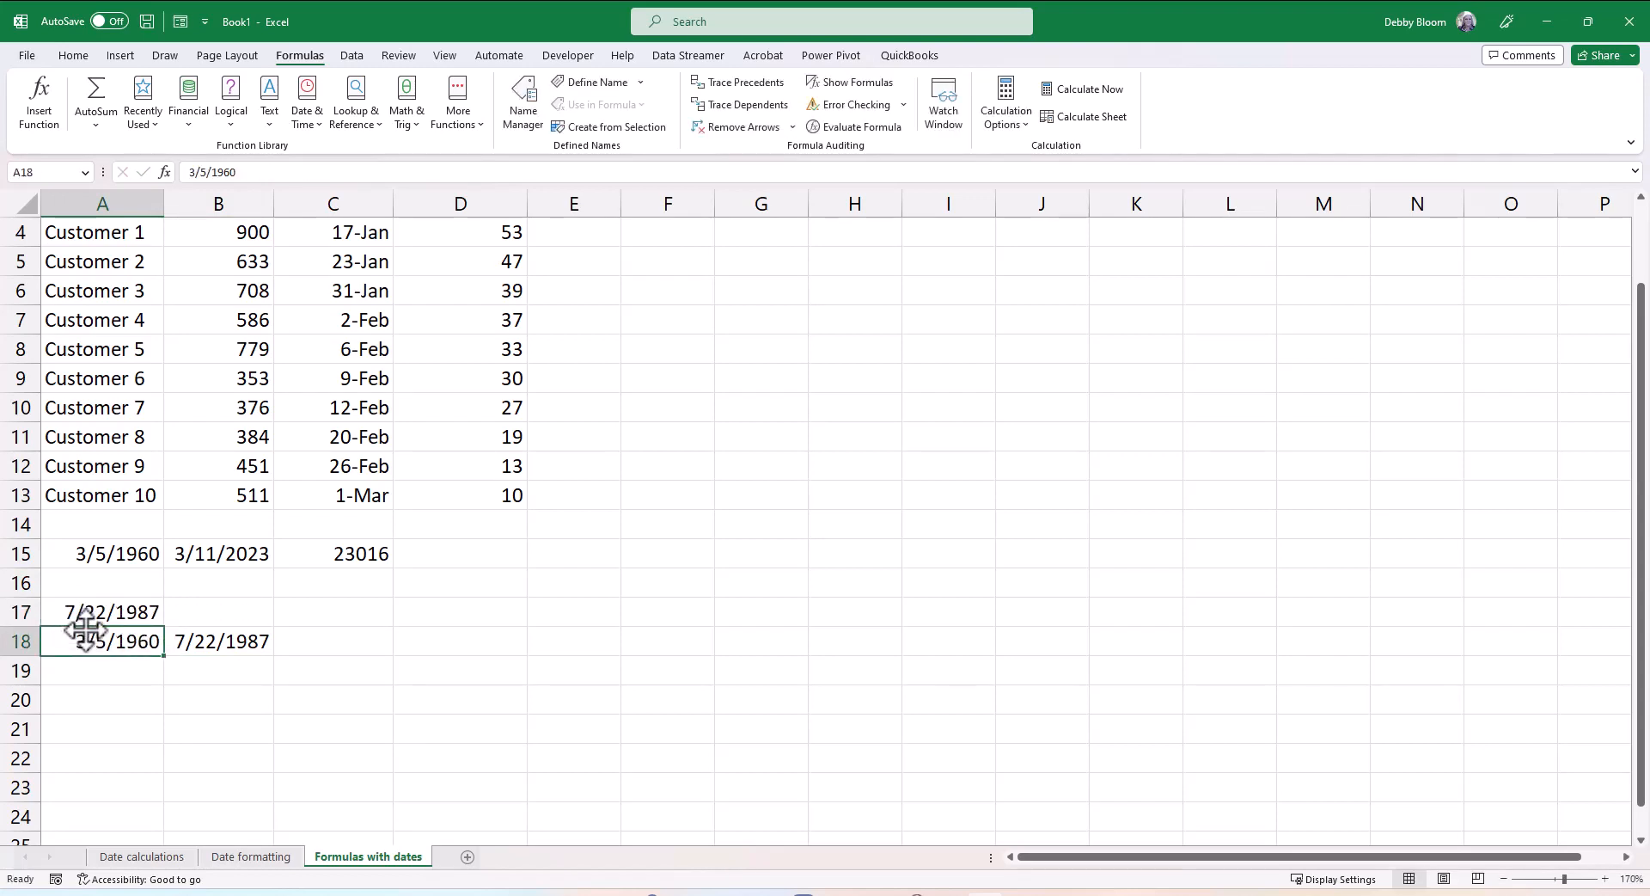